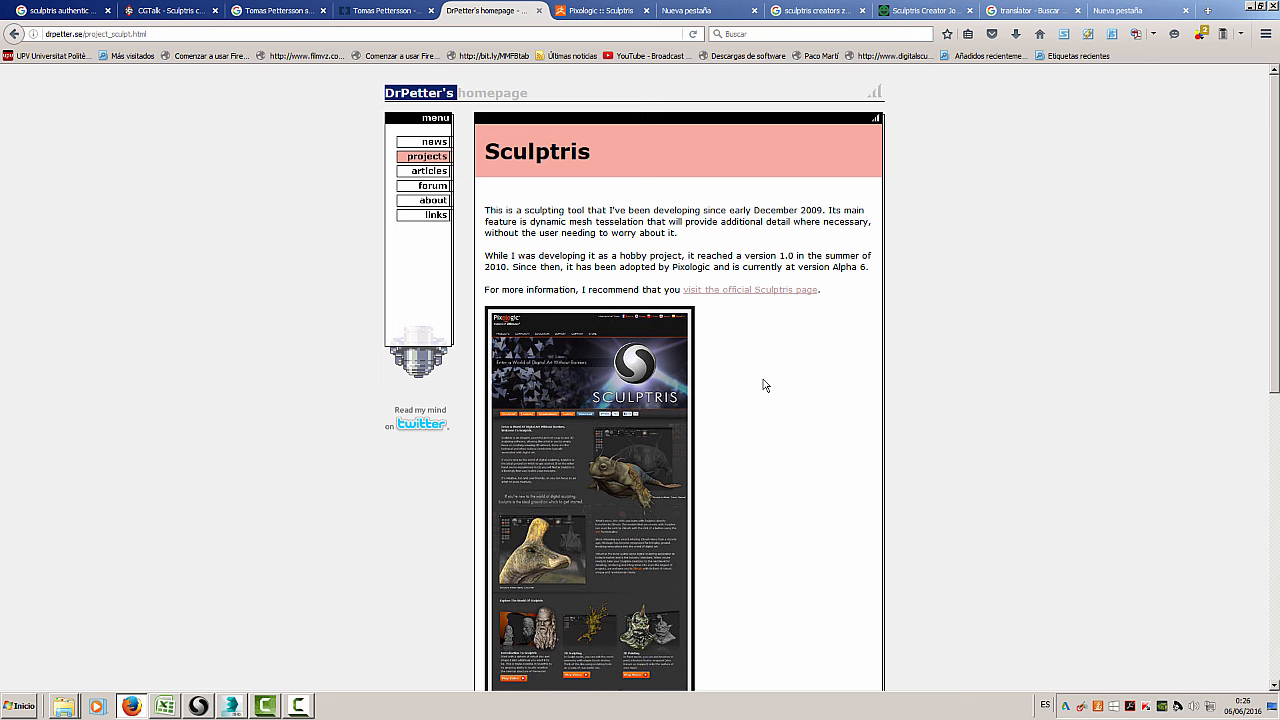
Bring up the Pixologic Sculptris page in the browser
left_click(593, 14)
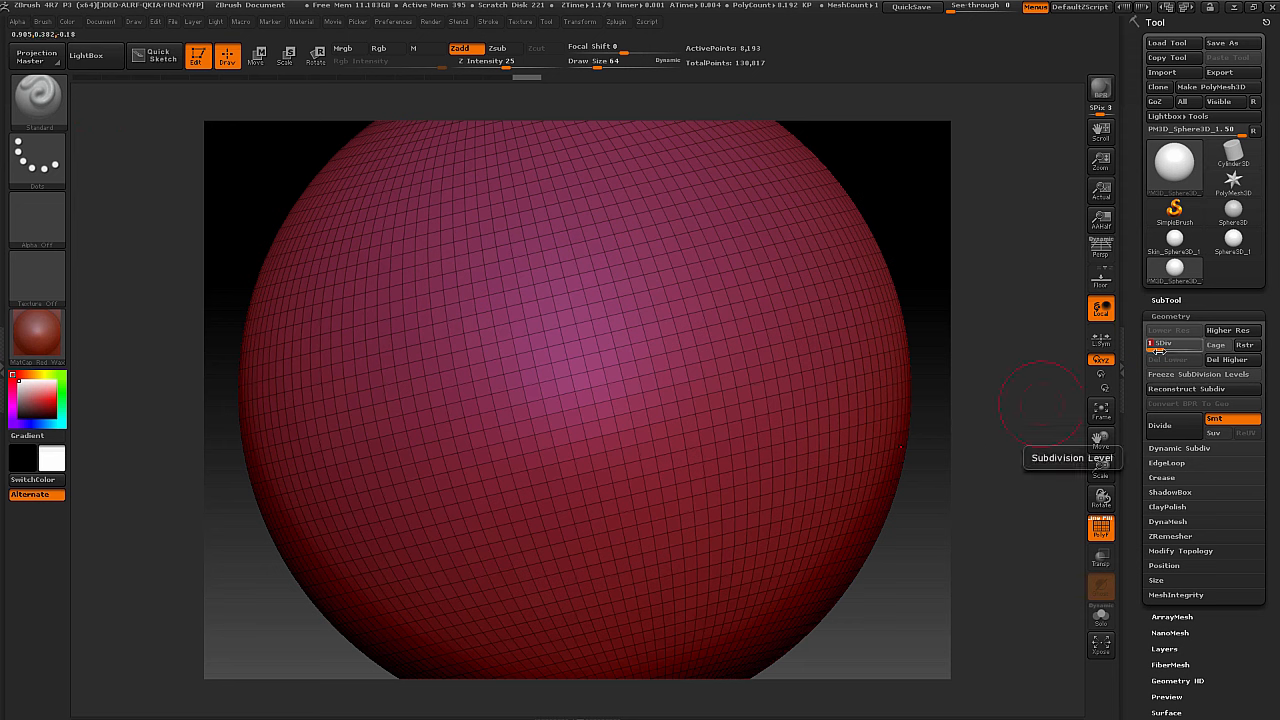
Switch to ZBrush and raise the sphere's subdivision level from the lowest to level 3
left_click_drag(1158, 350, 1170, 350)
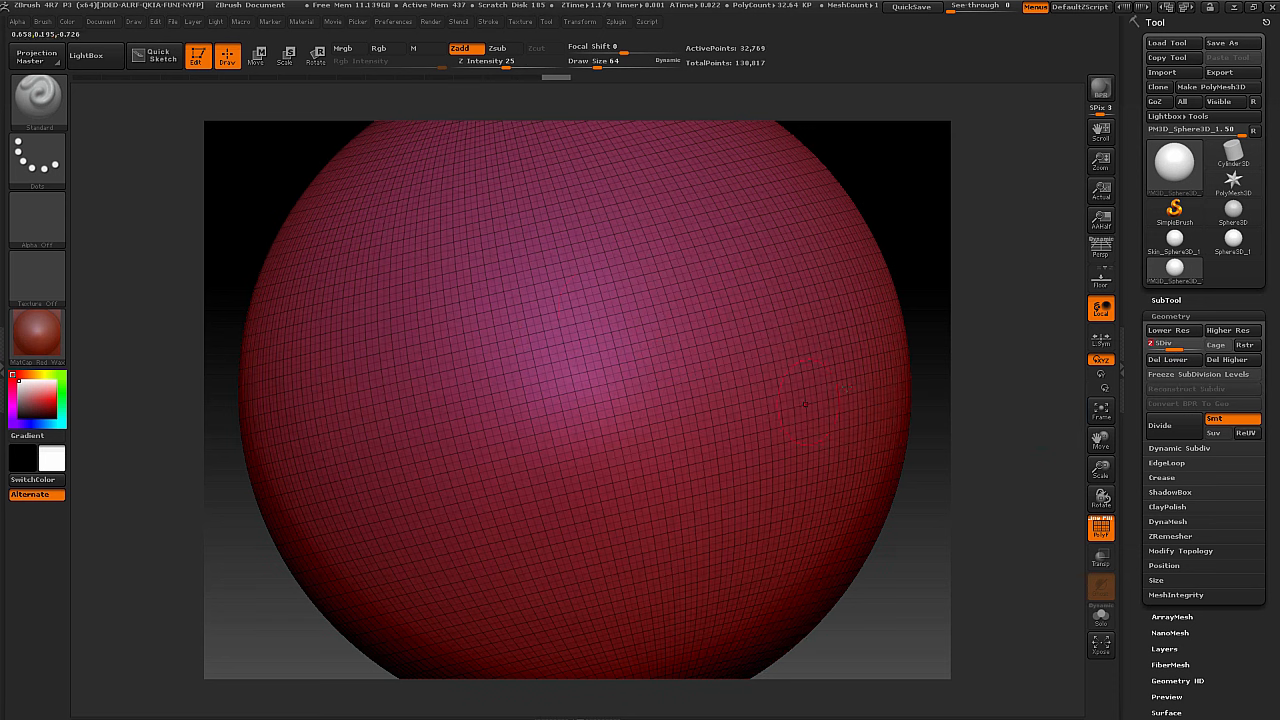
left_click_drag(1170, 348, 1188, 348)
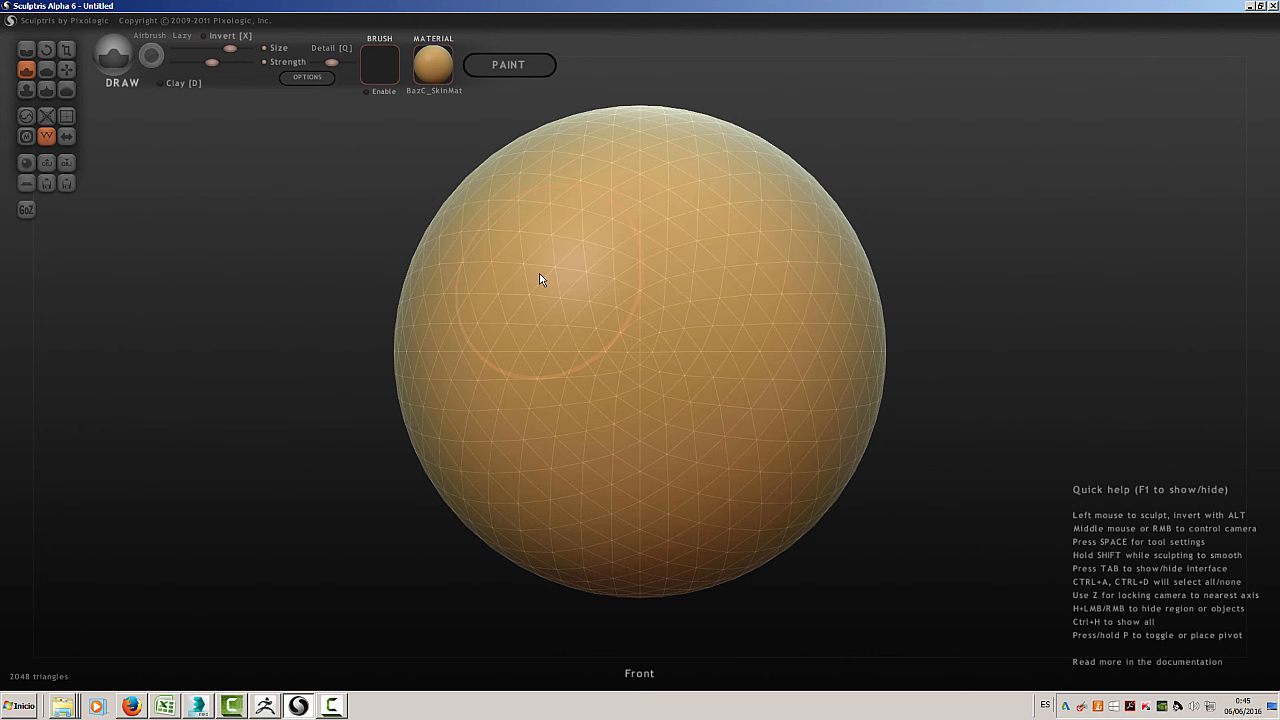
In Sculptris, sculpt a broad curved bump on the upper-left front of the sphere with the Draw brush and add further strokes around it
mouse_move(483, 245)
left_mouse_down()
mouse_move(520, 256)
mouse_move(531, 354)
mouse_move(663, 370)
mouse_move(542, 386)
mouse_move(613, 328)
mouse_move(567, 270)
left_mouse_up()
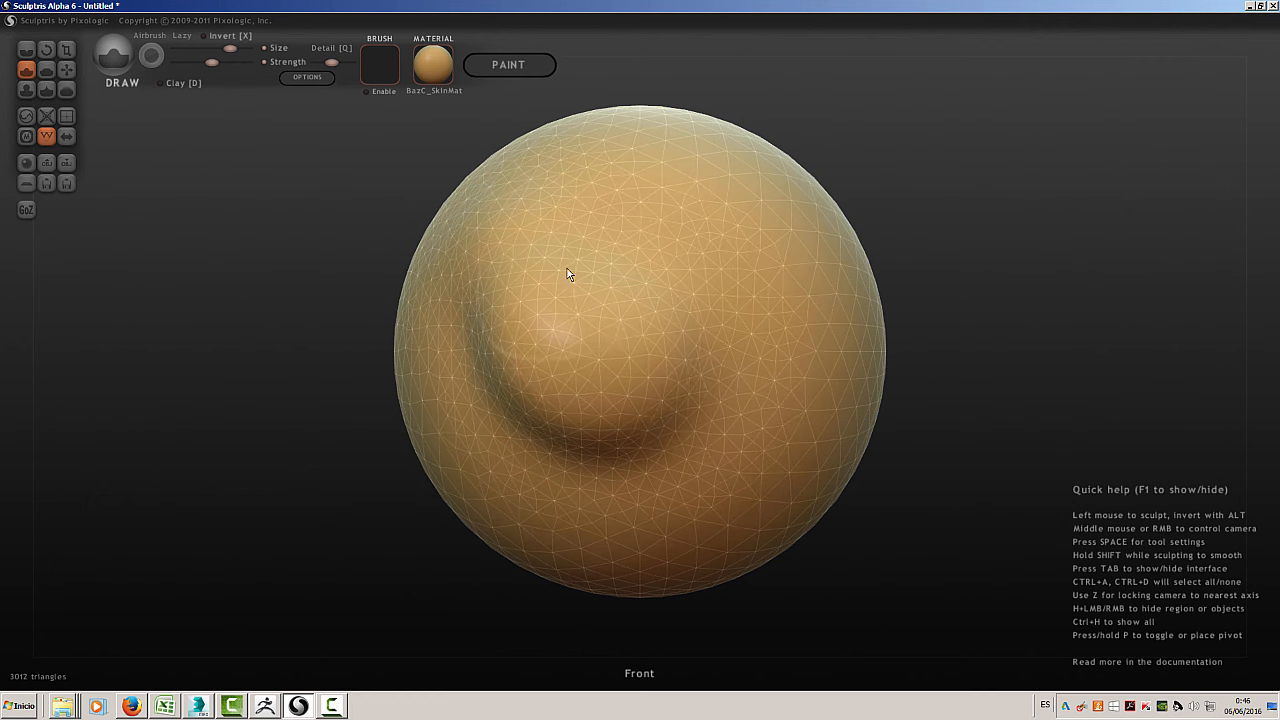
scroll(577, 270, "down", 6)
scroll(577, 270, "down", 1)
mouse_move(577, 270)
left_mouse_down()
mouse_move(568, 279)
mouse_move(613, 267)
mouse_move(610, 242)
mouse_move(560, 223)
mouse_move(587, 201)
left_mouse_up()
scroll(587, 181, "up", 8)
middle_click_drag(587, 181, 298, 287)
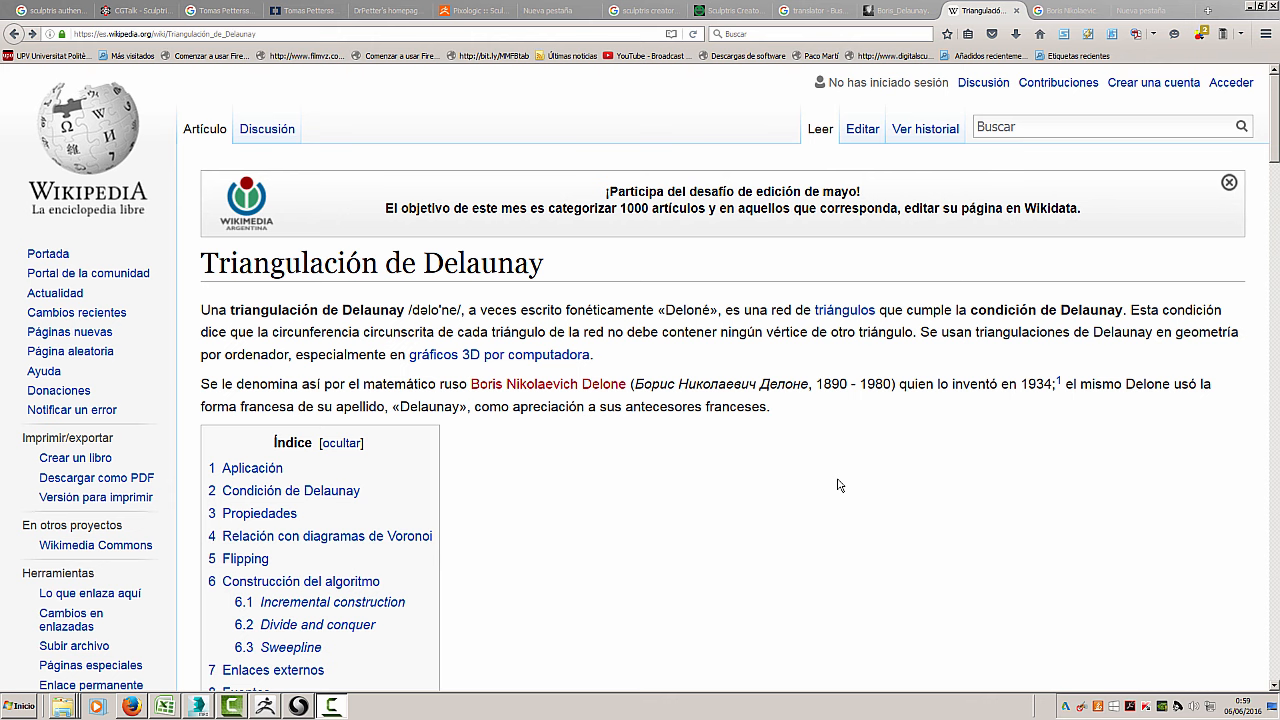
Read through the Wikipedia article on Delaunay triangulation in the browser
scroll(838, 485, "down", 10)
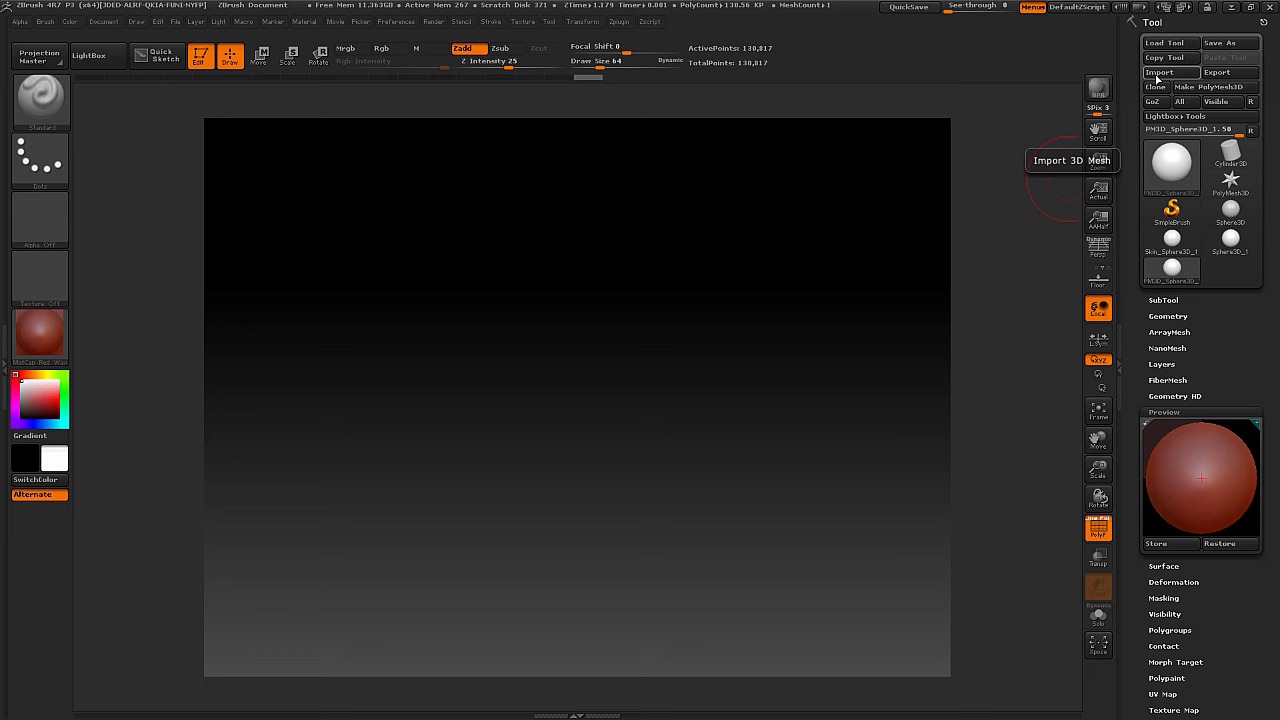
In ZBrush, import the 01.obj mesh from the Sculptris folder under Videos Clase
left_click(1160, 77)
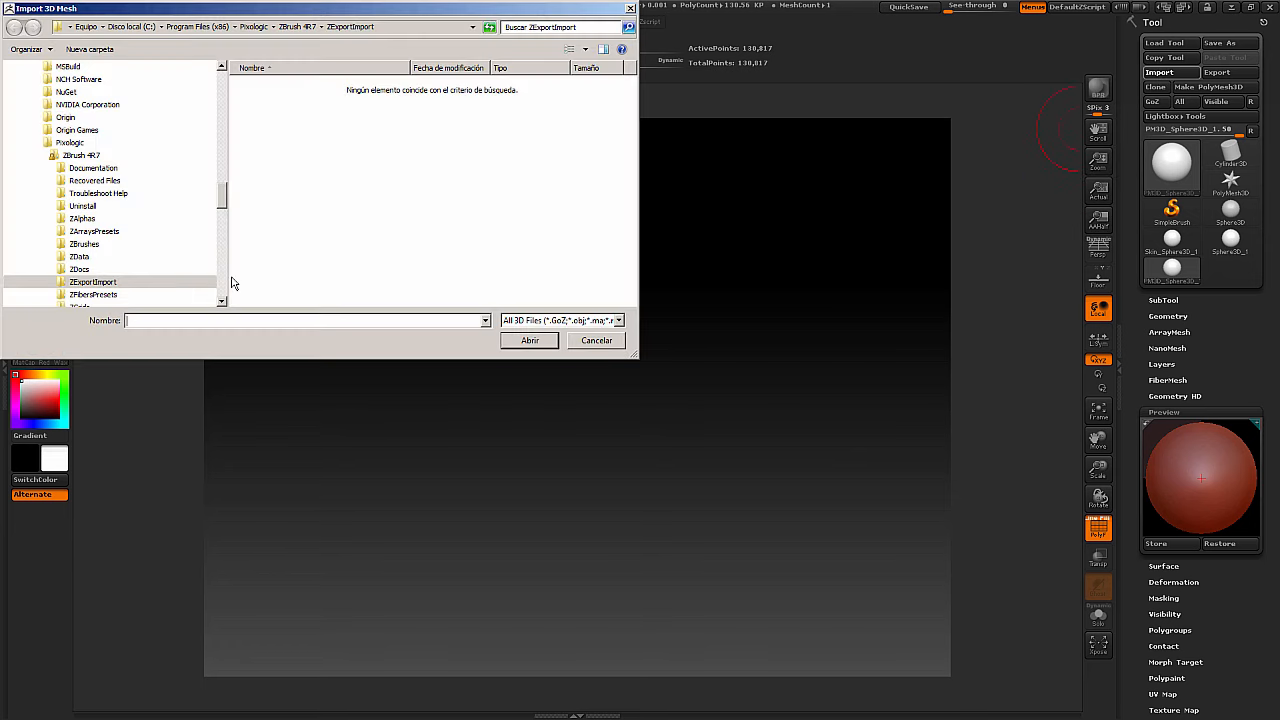
left_click_drag(216, 201, 216, 128)
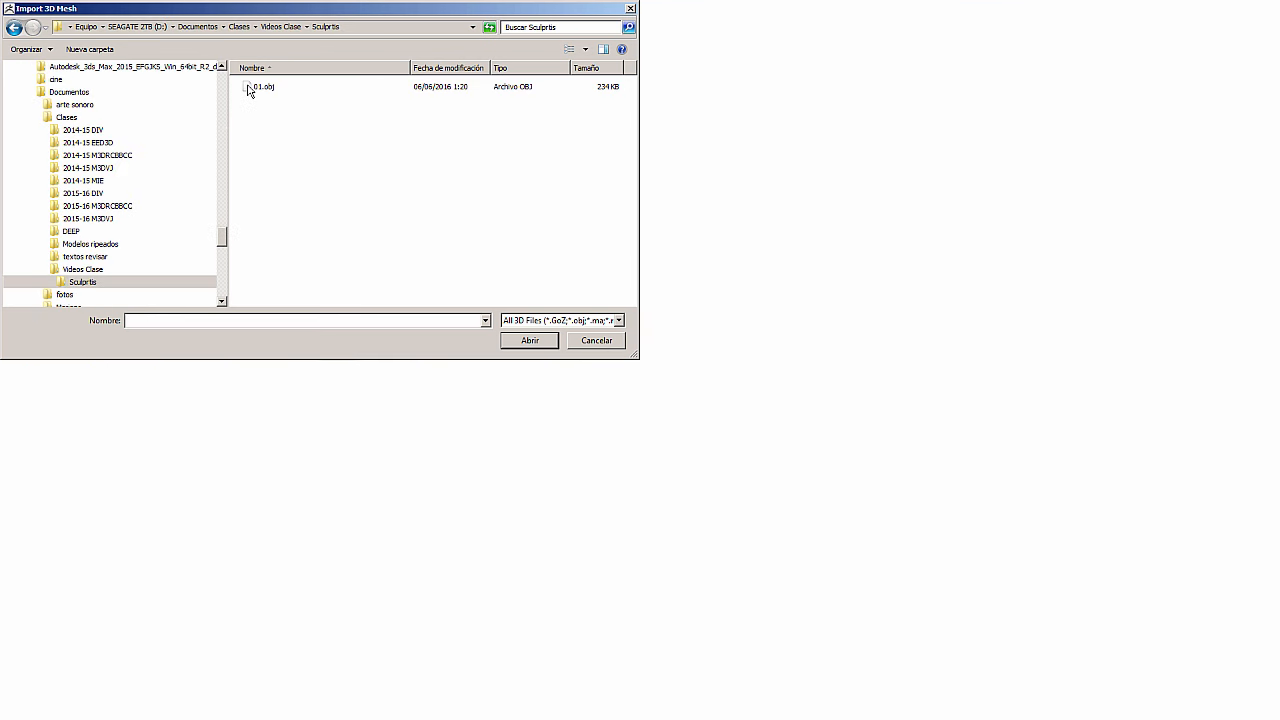
double_click(256, 89)
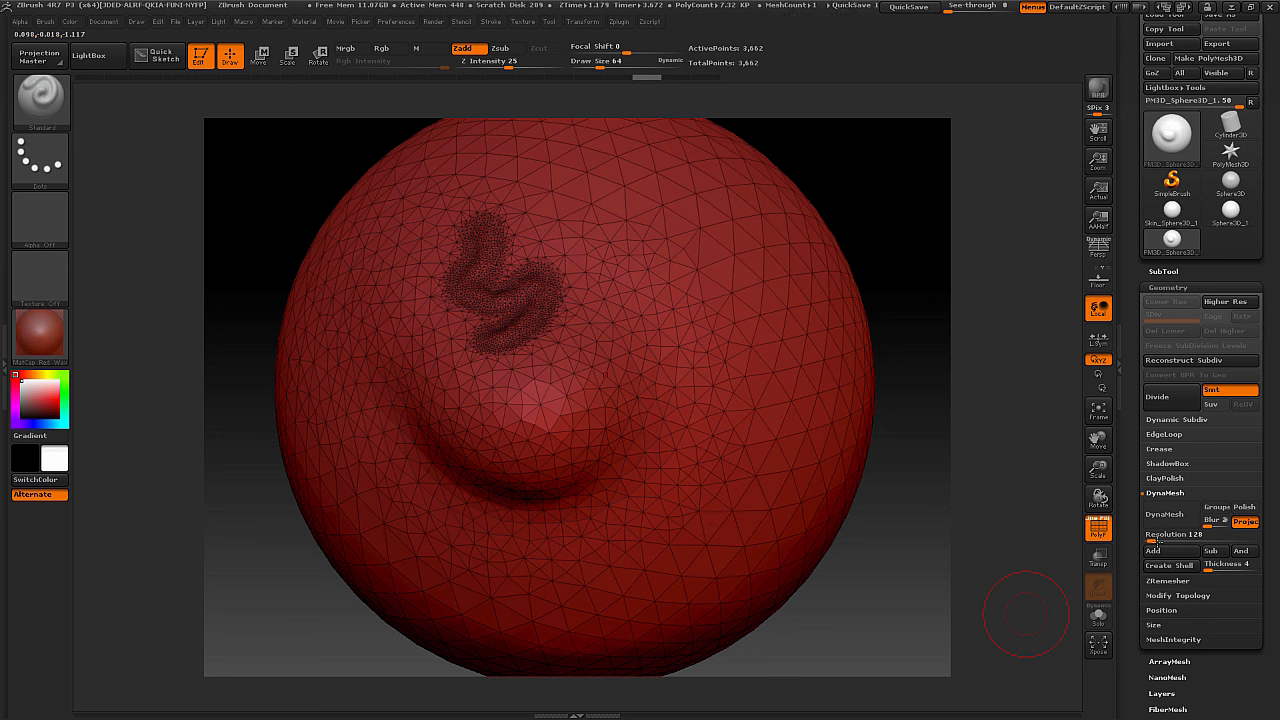
Remesh the imported sphere with DynaMesh at resolution 368 and sculpt raised strokes on its upper-right side with the Standard brush
left_click_drag(1152, 540, 1161, 541)
left_click(1163, 515)
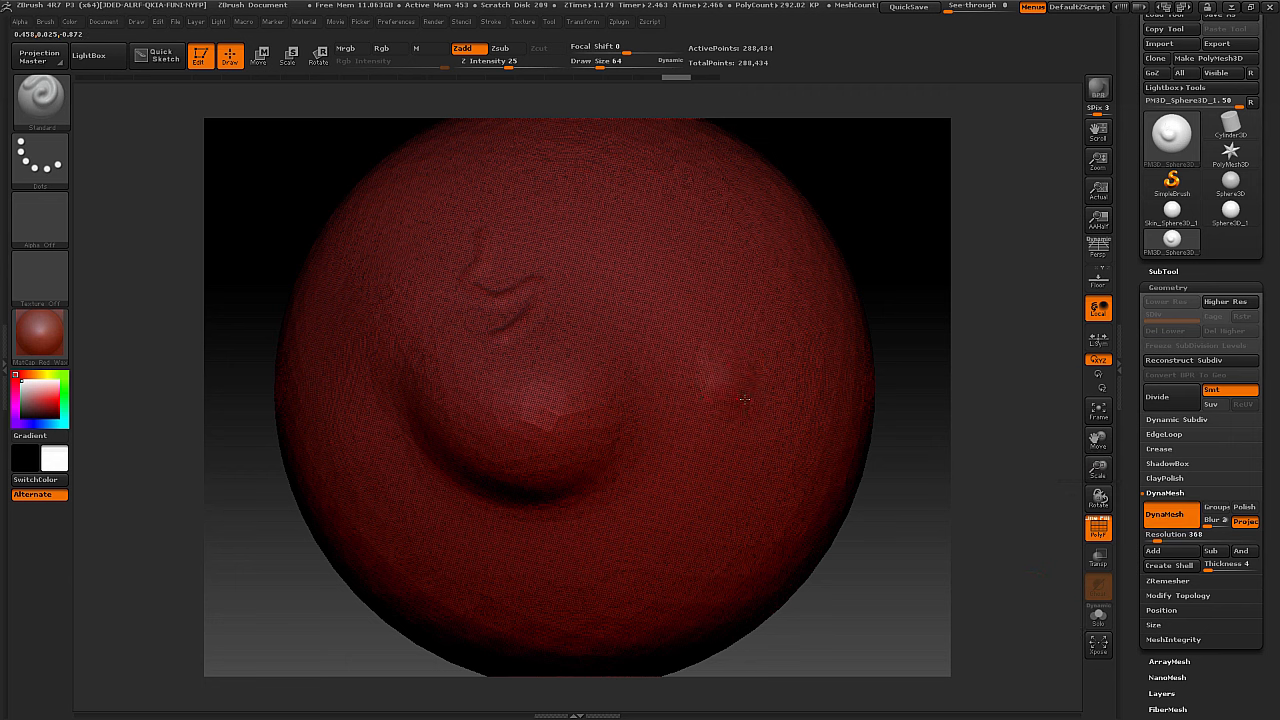
mouse_move(744, 398)
left_mouse_down()
mouse_move(748, 360)
mouse_move(715, 276)
mouse_move(622, 236)
mouse_move(638, 214)
mouse_move(718, 213)
mouse_move(738, 262)
mouse_move(815, 298)
left_mouse_up()
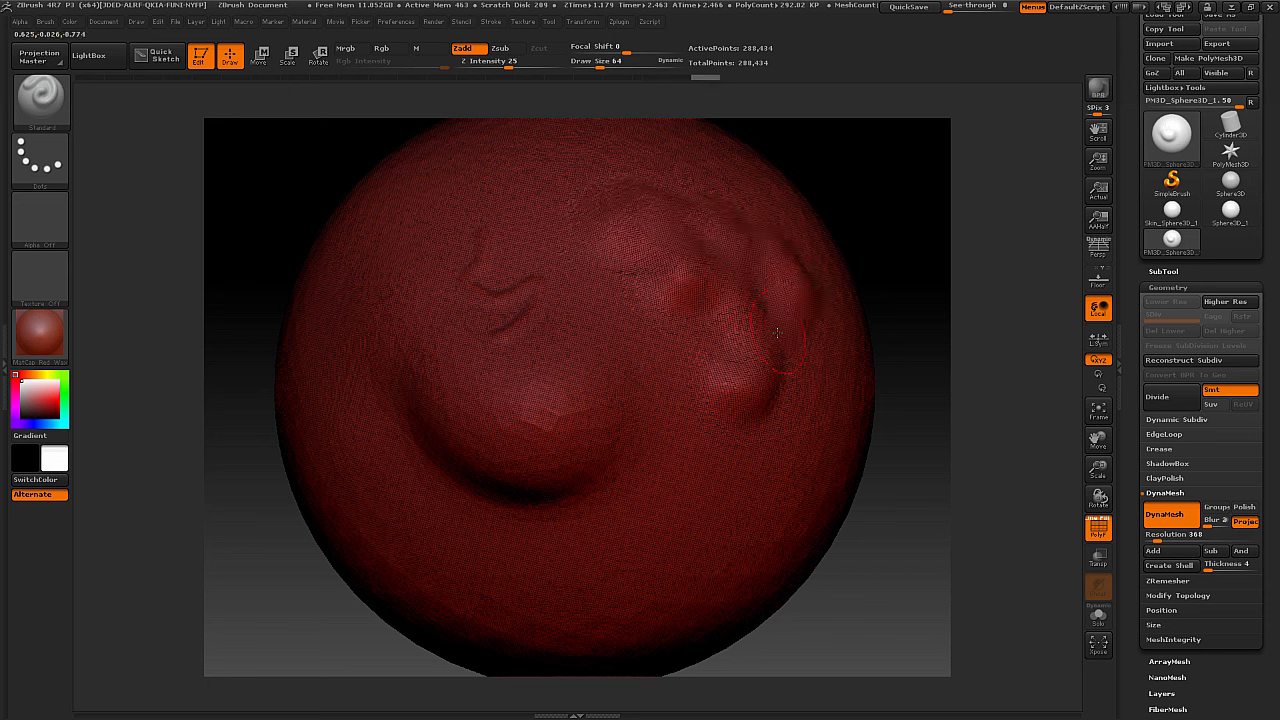
Open the ZRemesher settings for the sculpted sphere
left_click(1195, 581)
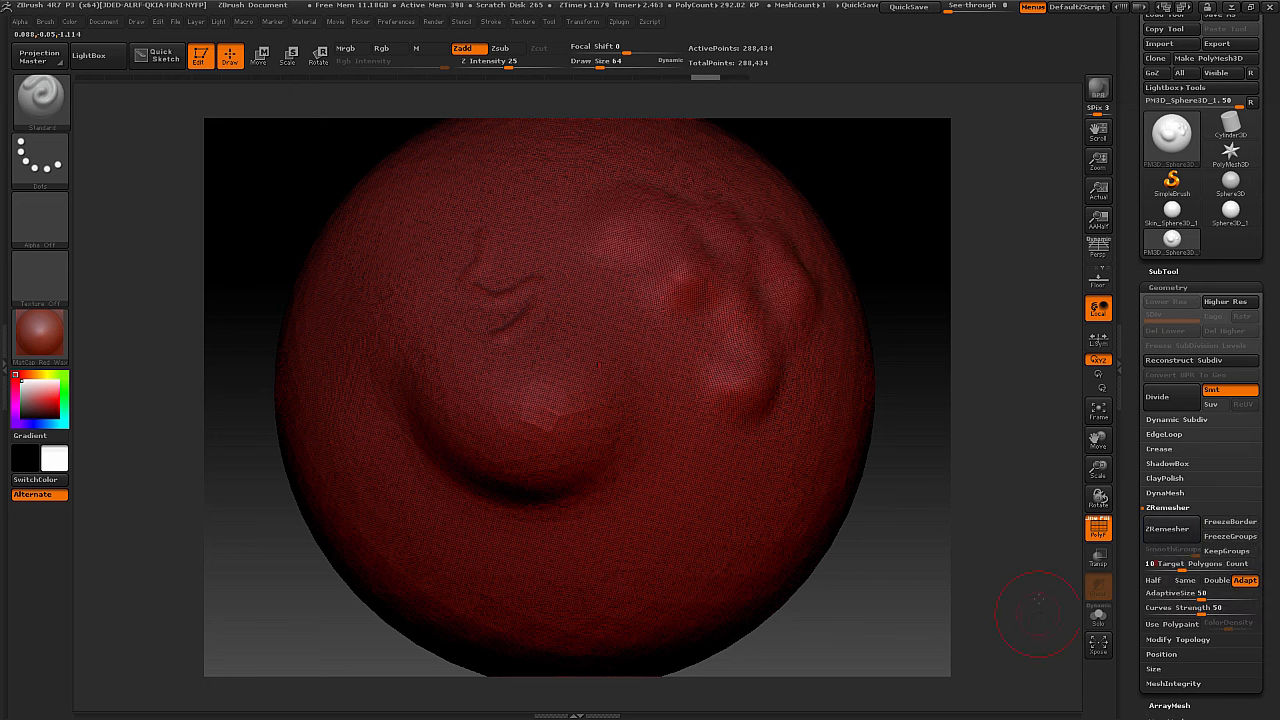
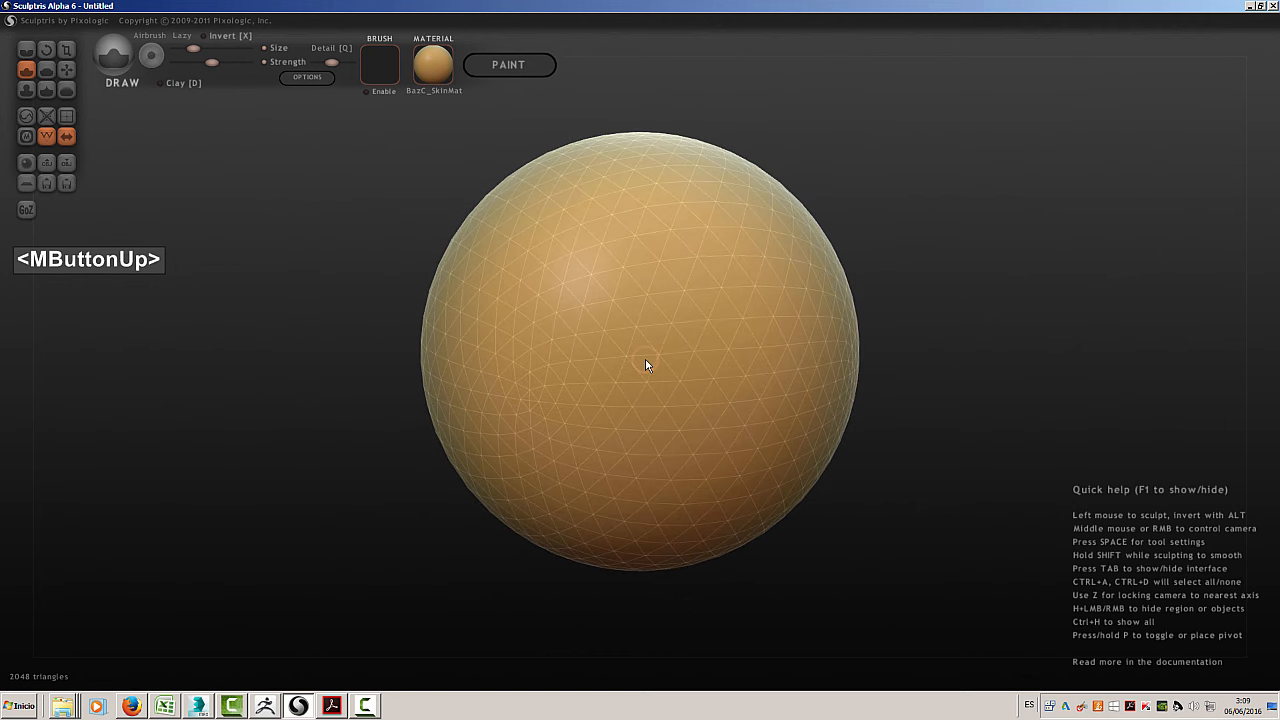
Inspect the unsculpted sphere in Sculptris up close, from afar and from a different angle
scroll(646, 363, "up", 5)
scroll(646, 365, "down", 8)
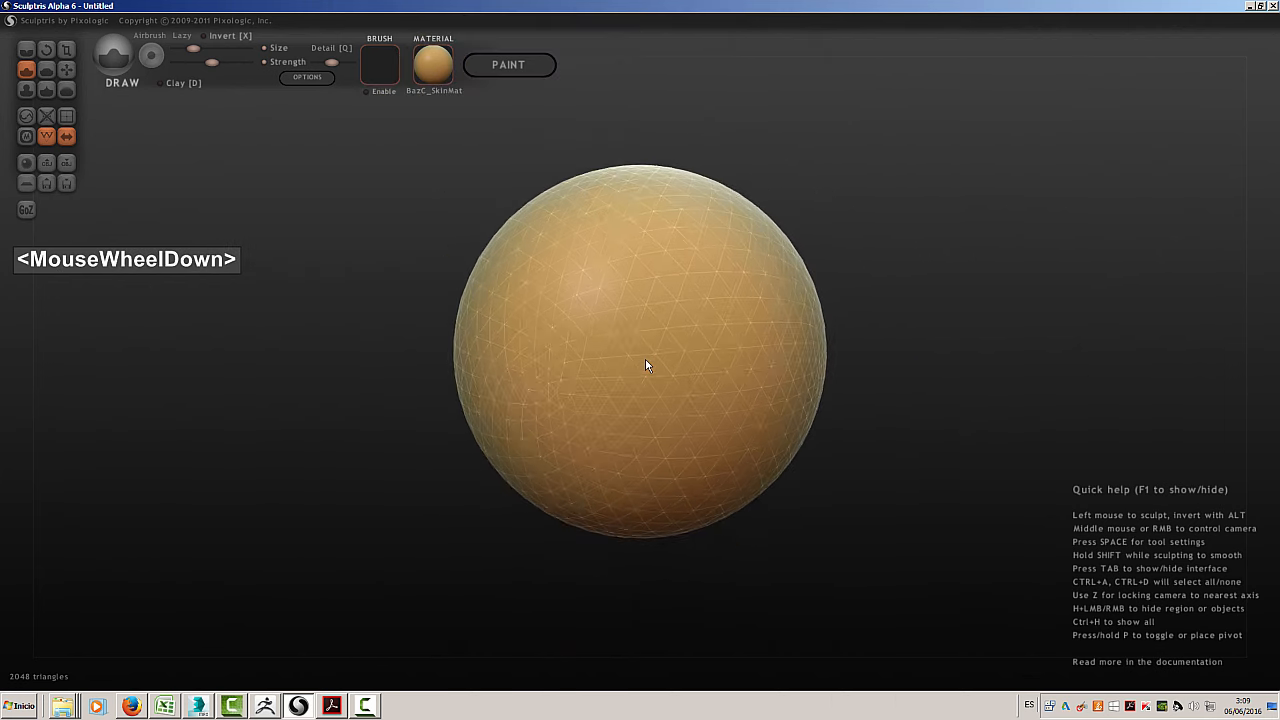
scroll(646, 365, "up", 5)
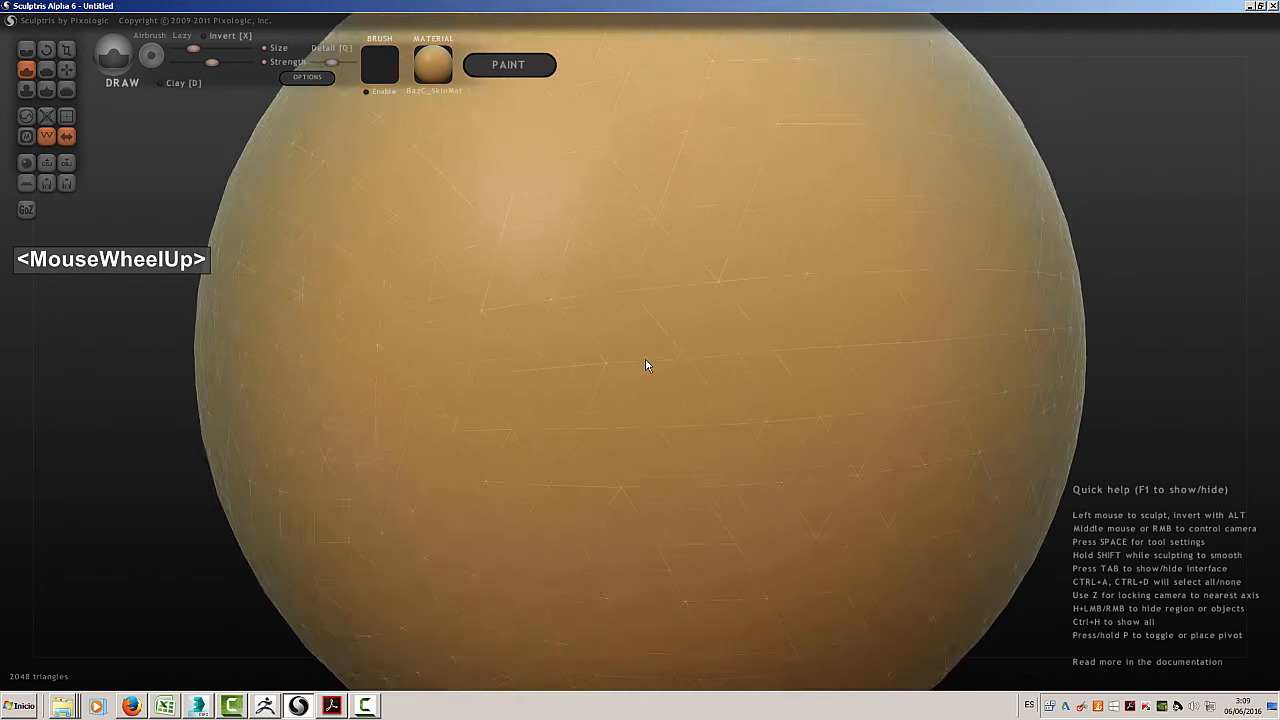
scroll(646, 365, "down", 6)
scroll(646, 365, "up", 4)
scroll(646, 365, "down", 2)
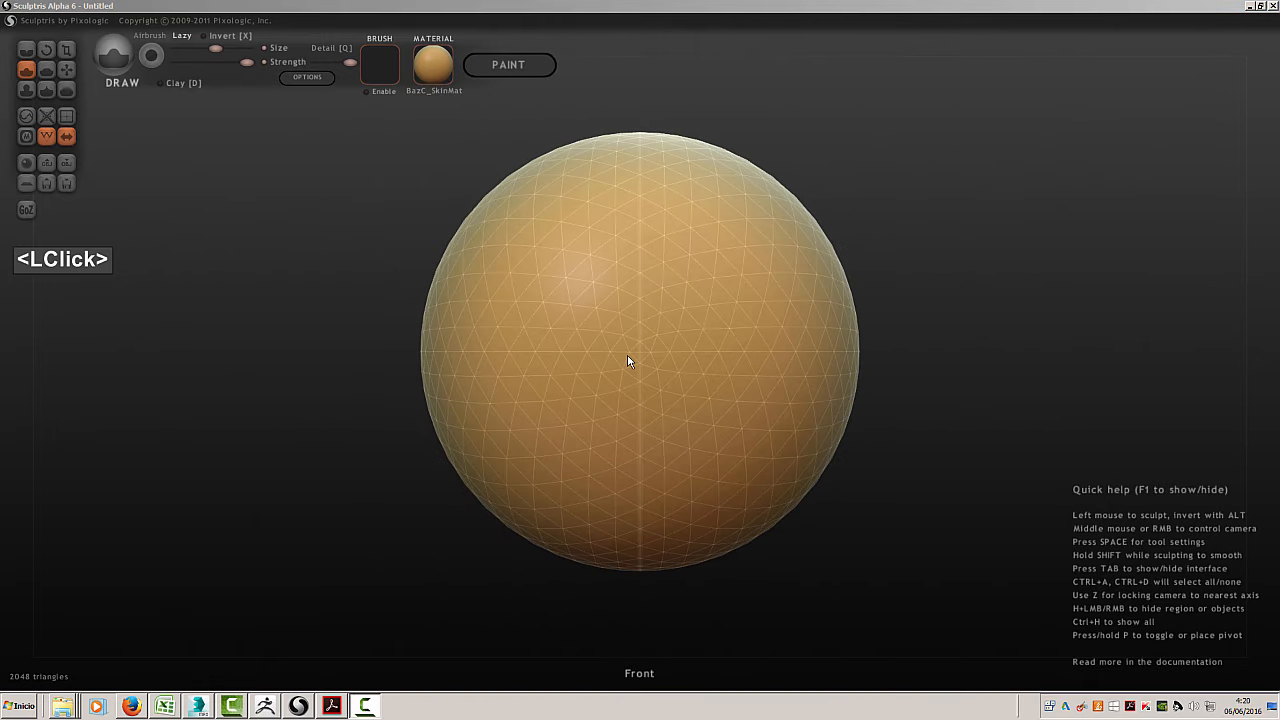
mouse_move(628, 360)
middle_mouse_down("shift")
mouse_move(349, 369)
mouse_move(914, 366)
mouse_move(214, 391)
mouse_move(935, 385)
mouse_move(914, 357)
mouse_move(434, 334)
mouse_move(423, 397)
mouse_move(1100, 315)
mouse_move(1194, 363)
mouse_move(720, 463)
mouse_move(189, 357)
mouse_move(937, 360)
mouse_move(1037, 423)
mouse_move(483, 383)
mouse_move(946, 329)
mouse_move(570, 404)
mouse_move(703, 354)
middle_mouse_up("shift")
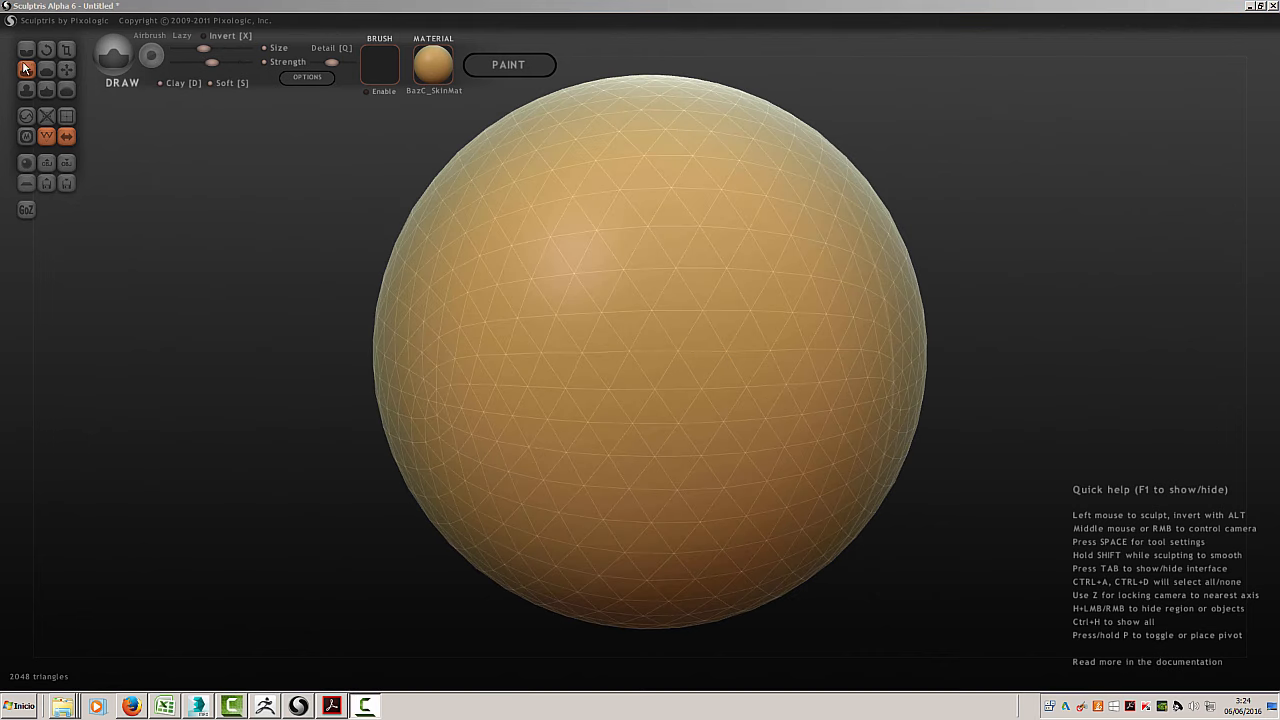
Sculpt winding raised strokes around the sphere's left side with the Draw brush, and carve inverted strokes across its middle
left_click(32, 52)
left_click(27, 65)
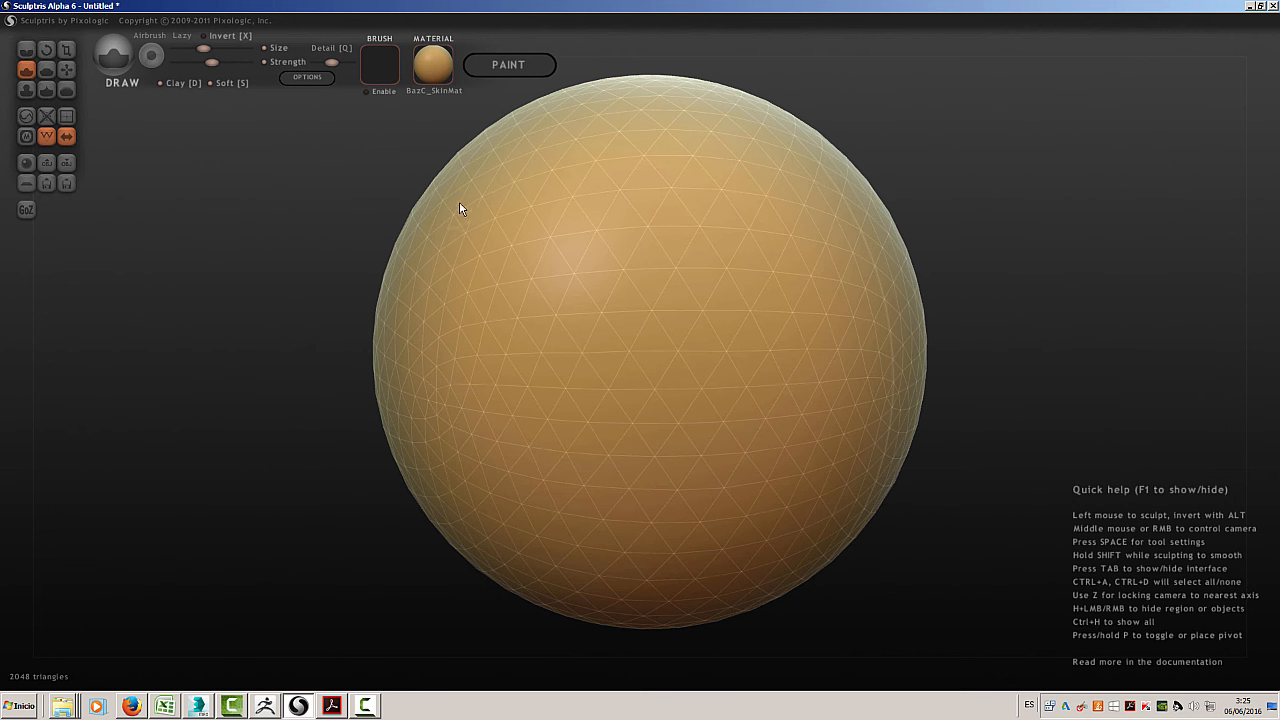
mouse_move(460, 205)
left_mouse_down()
mouse_move(494, 234)
mouse_move(460, 277)
mouse_move(448, 336)
mouse_move(480, 366)
mouse_move(451, 432)
mouse_move(543, 446)
mouse_move(599, 538)
mouse_move(731, 491)
mouse_move(757, 391)
mouse_move(656, 150)
mouse_move(495, 127)
mouse_move(452, 155)
mouse_move(391, 251)
mouse_move(377, 309)
mouse_move(389, 381)
left_mouse_up()
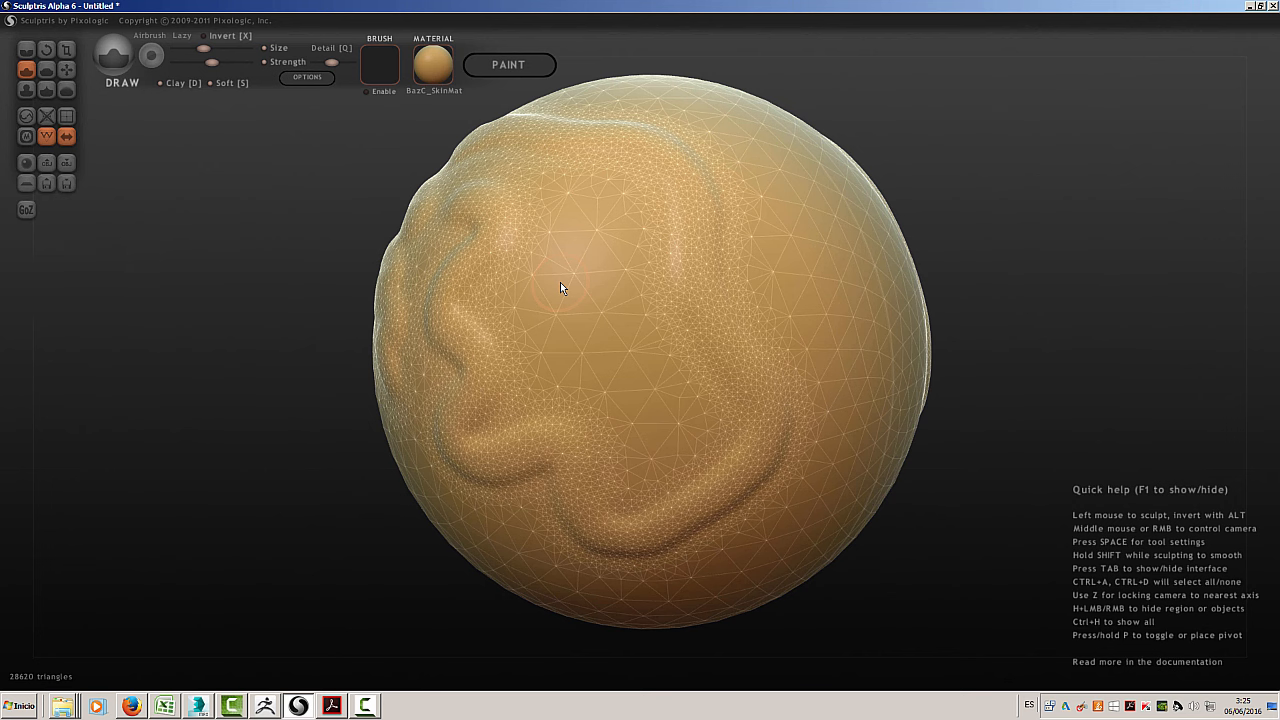
mouse_move(560, 254)
left_mouse_down("alt")
mouse_move(584, 344)
mouse_move(766, 537)
mouse_move(830, 505)
left_mouse_up("alt")
mouse_move(832, 405)
left_mouse_down("alt")
mouse_move(808, 354)
mouse_move(668, 257)
mouse_move(617, 190)
mouse_move(518, 174)
left_mouse_up("alt")
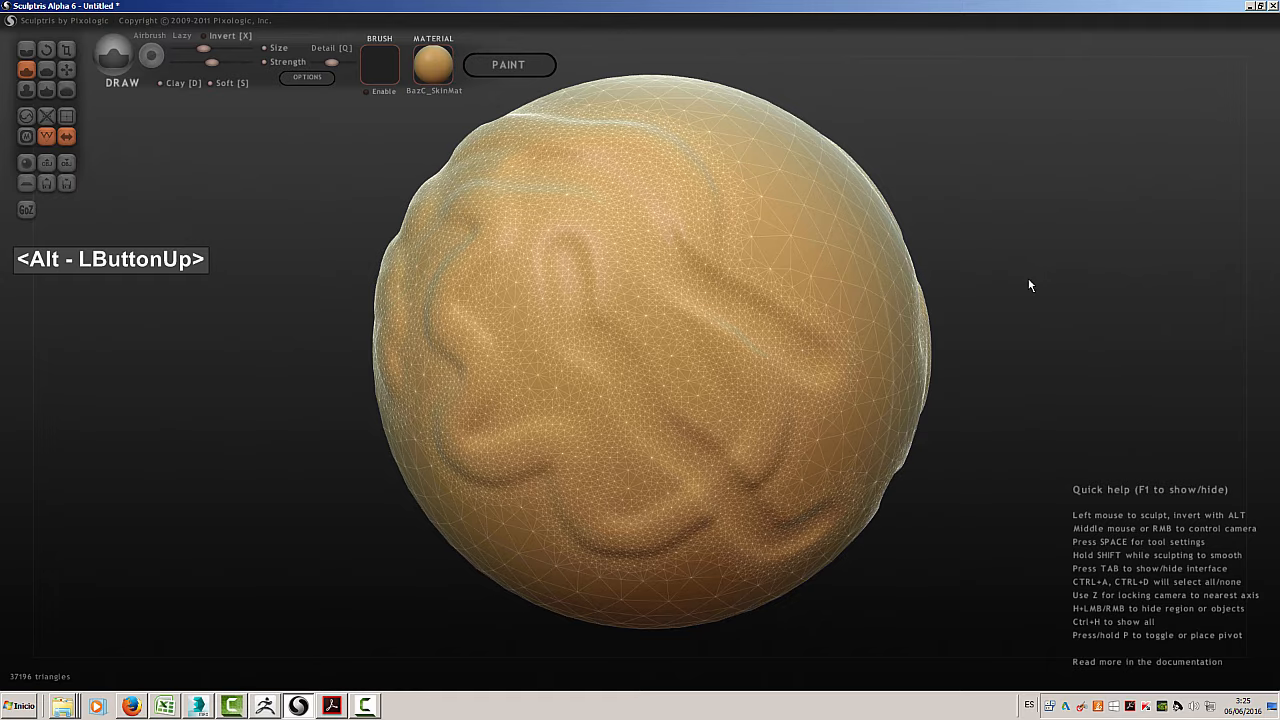
Turn off symmetry and sculpt irregular raised and carved strokes across the sphere's front, concentrating on one half
mouse_move(1028, 278)
right_mouse_down()
mouse_move(1002, 308)
mouse_move(863, 314)
mouse_move(745, 269)
mouse_move(583, 260)
mouse_move(567, 310)
mouse_move(711, 332)
mouse_move(957, 320)
mouse_move(829, 323)
right_mouse_up()
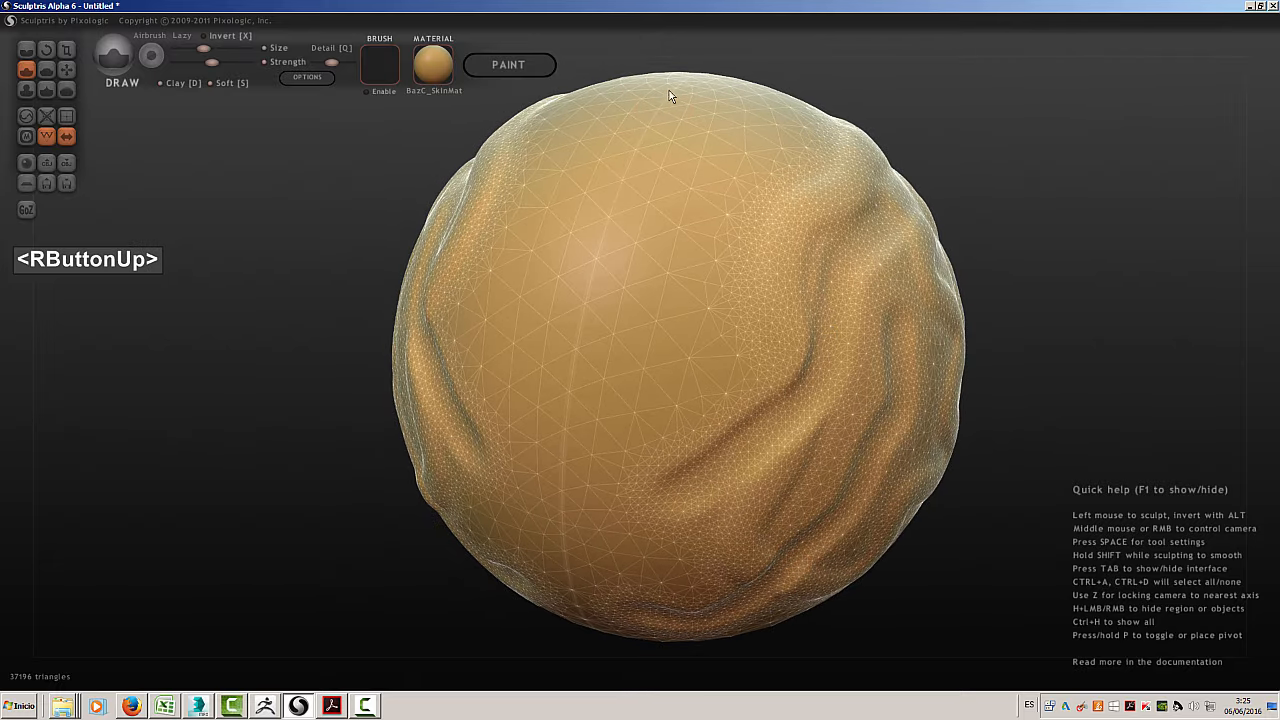
mouse_move(639, 297)
right_mouse_down()
mouse_move(715, 268)
mouse_move(688, 257)
right_mouse_up()
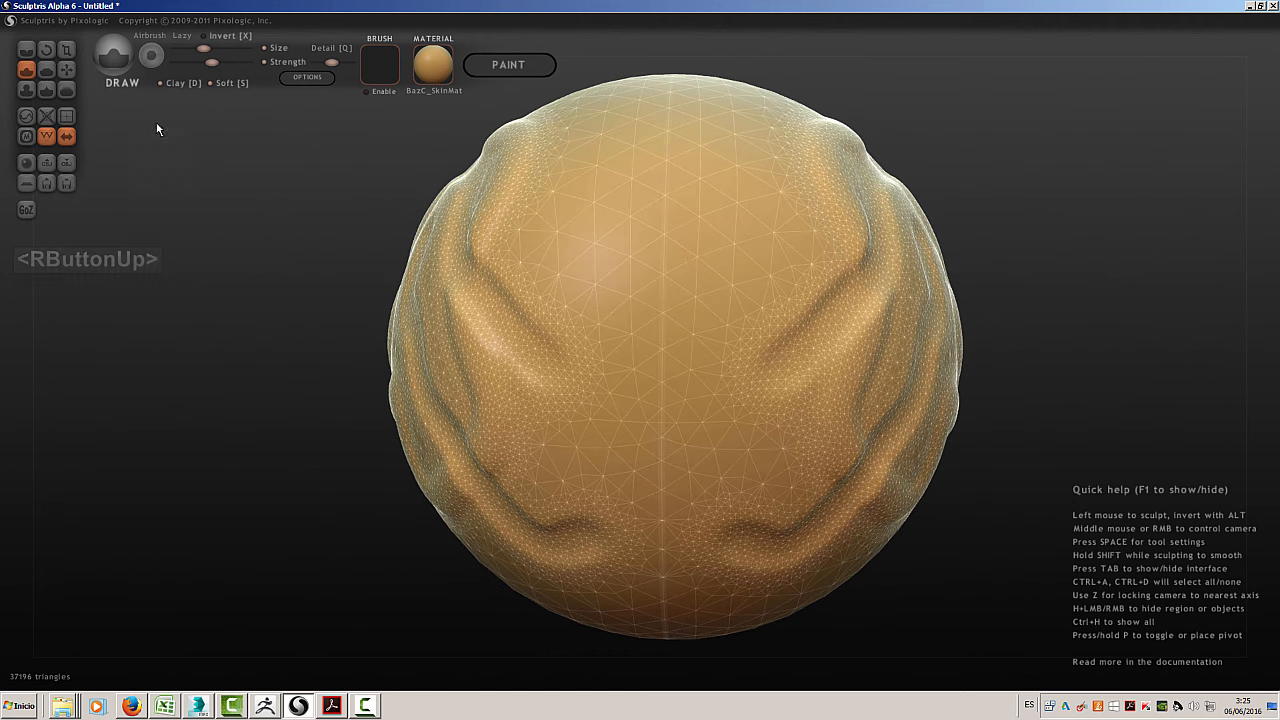
left_click(67, 137)
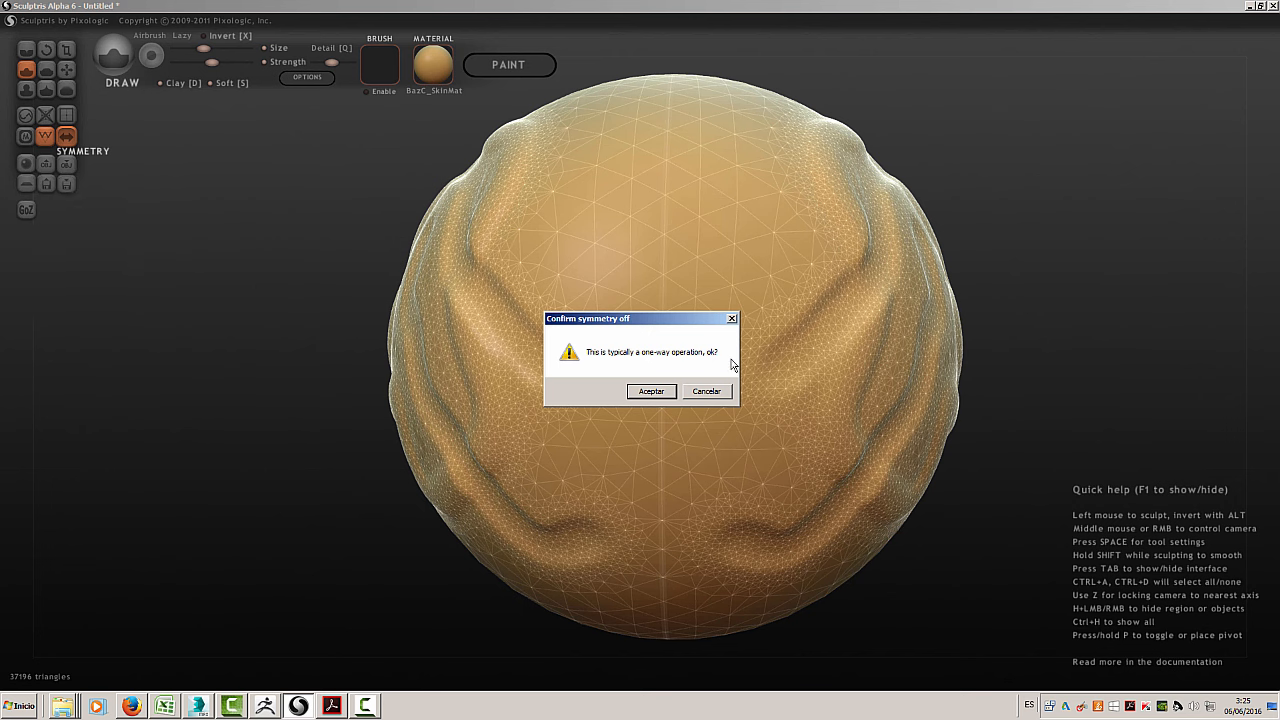
left_click(652, 391)
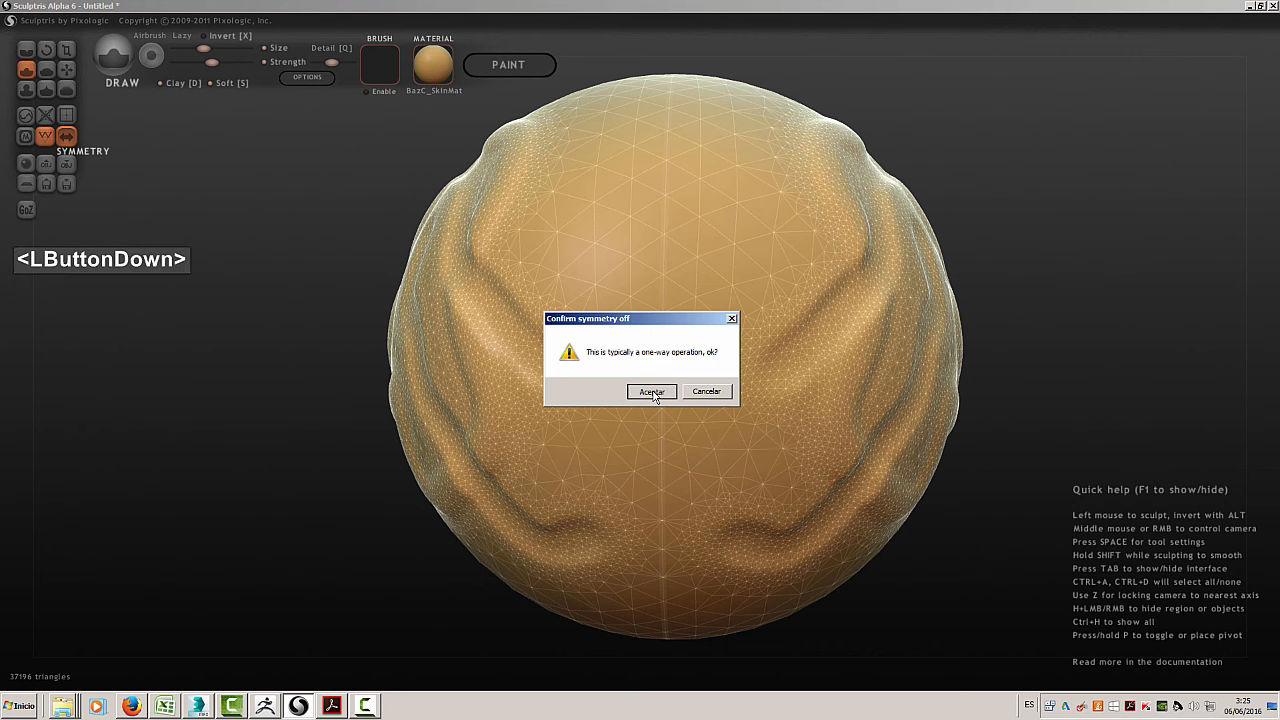
mouse_move(570, 245)
left_mouse_down()
mouse_move(589, 237)
mouse_move(649, 263)
mouse_move(809, 257)
mouse_move(760, 131)
mouse_move(557, 149)
mouse_move(587, 283)
mouse_move(494, 349)
mouse_move(607, 408)
mouse_move(639, 441)
mouse_move(579, 447)
mouse_move(612, 484)
mouse_move(630, 540)
mouse_move(605, 565)
mouse_move(740, 518)
mouse_move(780, 446)
mouse_move(803, 326)
mouse_move(828, 315)
left_mouse_up()
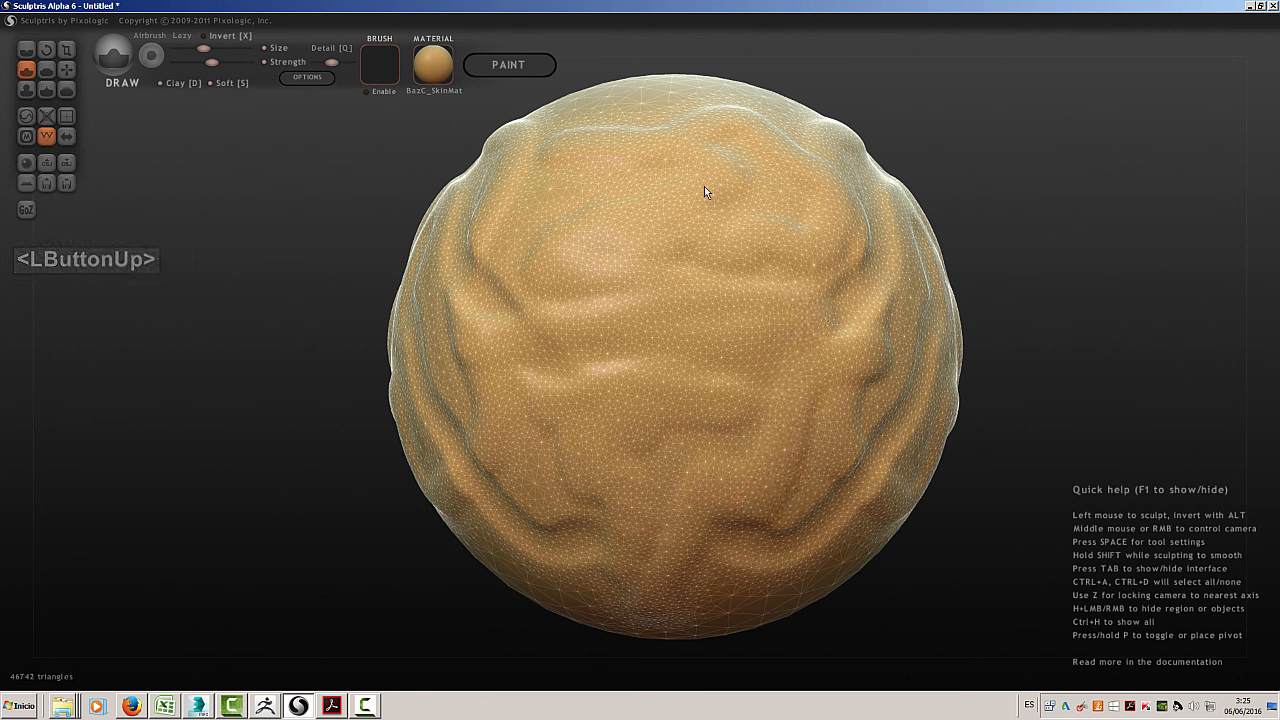
mouse_move(708, 178)
left_mouse_down("alt")
mouse_move(785, 245)
mouse_move(782, 375)
mouse_move(741, 459)
mouse_move(771, 392)
left_mouse_up("alt")
left_click_drag(773, 331, 775, 322, "alt")
left_click_drag(808, 272, 867, 478, "alt")
mouse_move(856, 395)
left_mouse_down("alt")
mouse_move(813, 352)
mouse_move(808, 440)
left_mouse_up("alt")
mouse_move(830, 232)
left_mouse_down("alt")
mouse_move(777, 399)
mouse_move(825, 243)
mouse_move(811, 235)
mouse_move(814, 206)
mouse_move(859, 191)
mouse_move(889, 356)
mouse_move(866, 424)
mouse_move(837, 478)
mouse_move(810, 490)
mouse_move(778, 536)
mouse_move(753, 597)
mouse_move(694, 600)
left_mouse_up("alt")
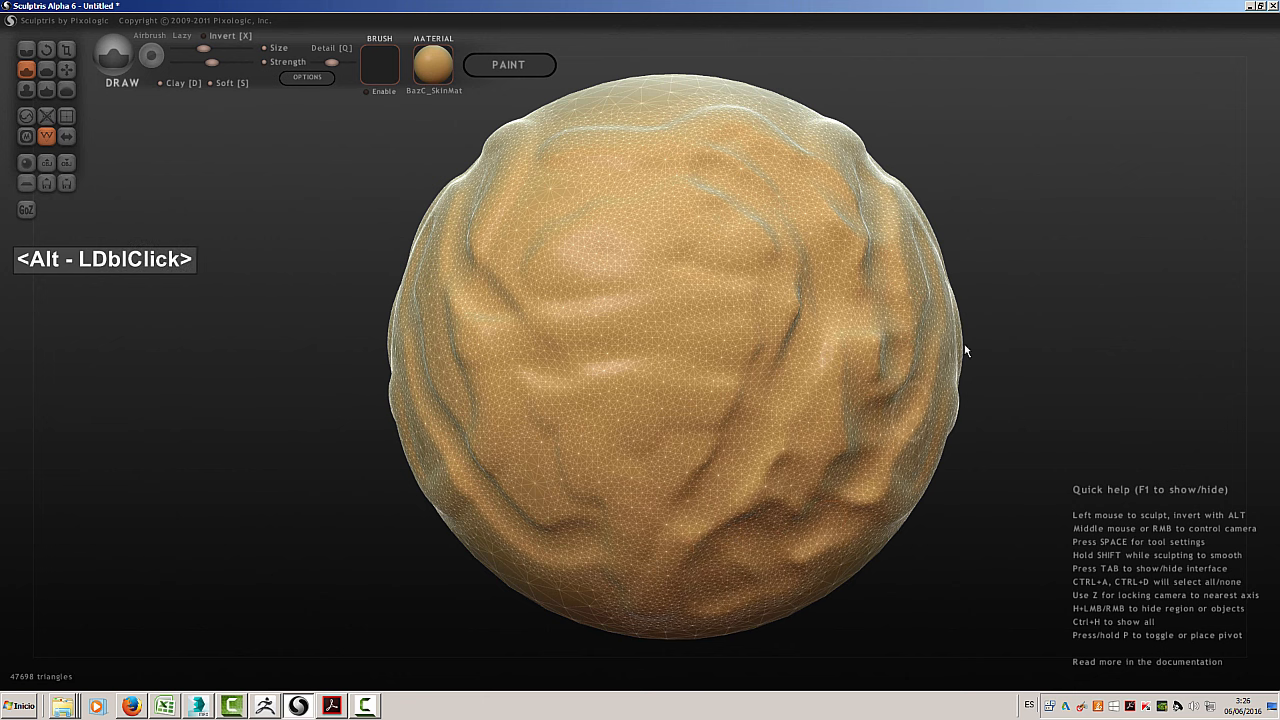
Turn symmetry back on, accepting the removal of asymmetric details, and build broad mirrored bulges on the front with an enlarged brush
left_click(66, 137)
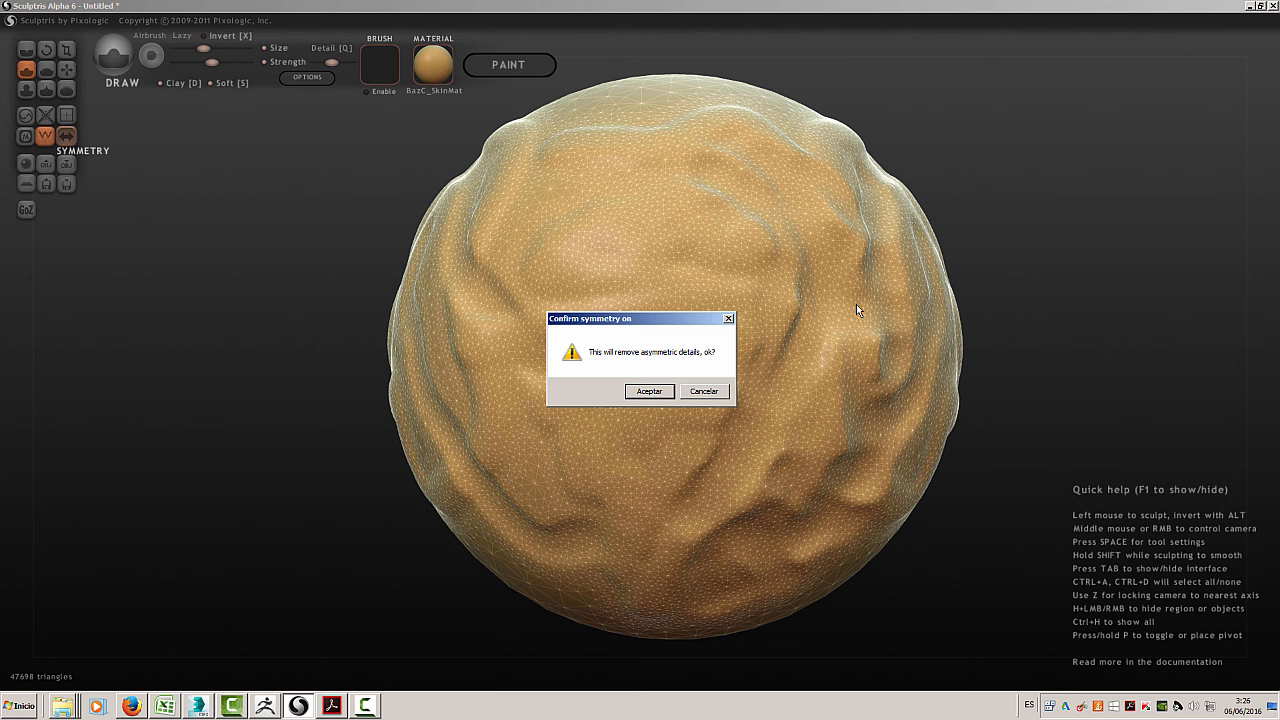
left_click(649, 391)
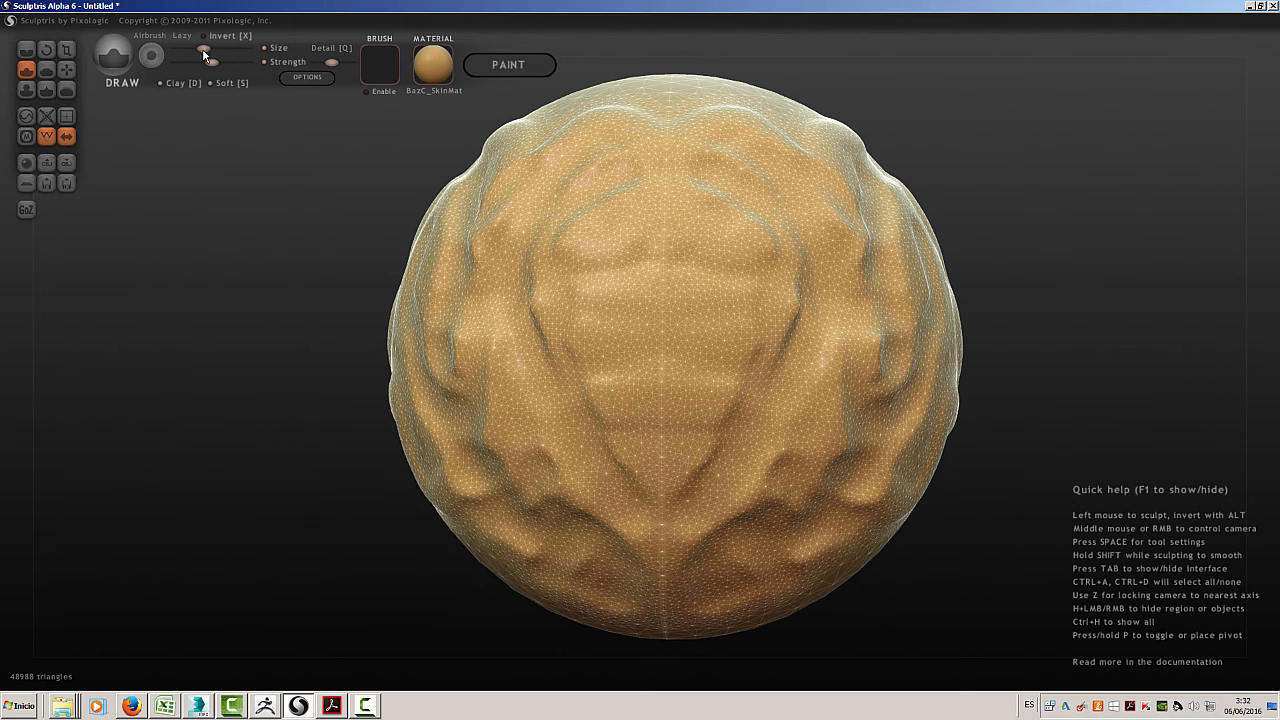
left_click_drag(205, 52, 235, 46)
mouse_move(545, 345)
left_mouse_down()
mouse_move(520, 247)
mouse_move(543, 334)
mouse_move(457, 263)
mouse_move(503, 280)
mouse_move(405, 227)
mouse_move(408, 383)
mouse_move(526, 514)
mouse_move(539, 462)
mouse_move(543, 551)
mouse_move(494, 506)
mouse_move(457, 329)
mouse_move(482, 206)
mouse_move(540, 150)
mouse_move(471, 194)
mouse_move(388, 391)
mouse_move(449, 403)
mouse_move(603, 369)
mouse_move(606, 260)
mouse_move(578, 216)
left_mouse_up()
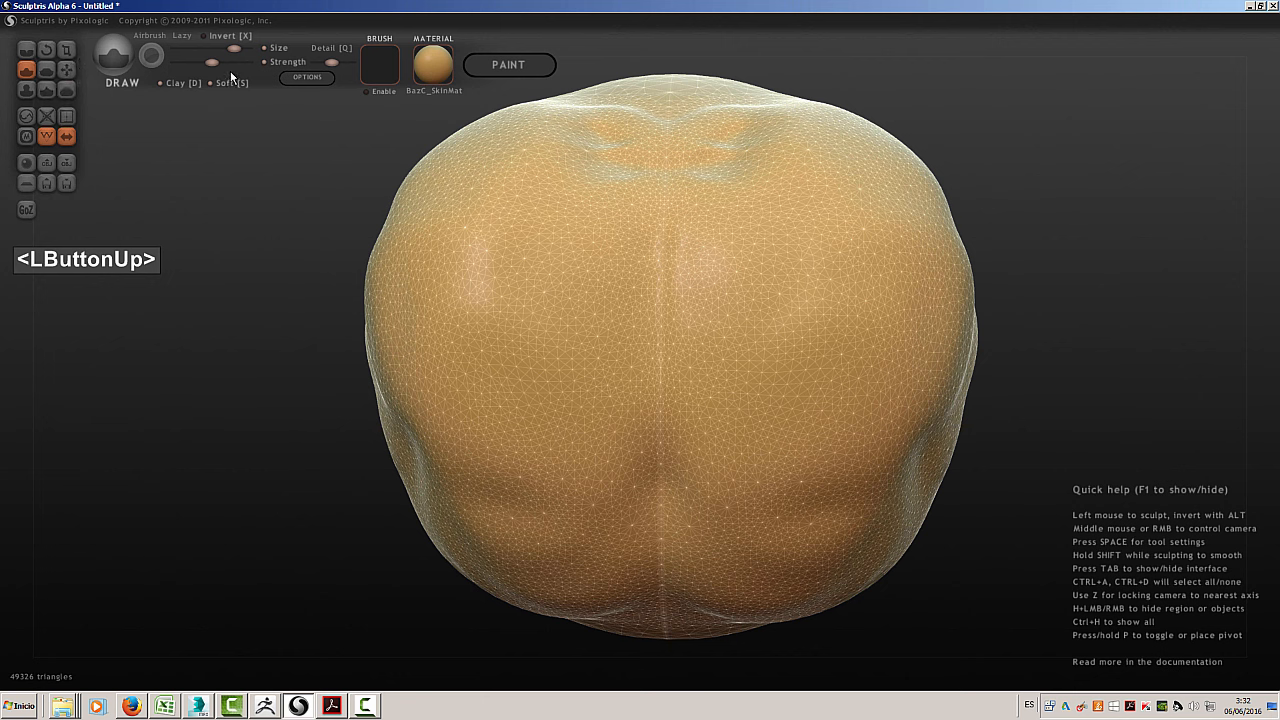
Lower the brush strength and sculpt soft, broad strokes over the side and the smoother back area of the form
left_click_drag(212, 62, 186, 65)
mouse_move(413, 441)
left_mouse_down()
mouse_move(403, 467)
mouse_move(354, 503)
mouse_move(489, 397)
mouse_move(439, 467)
mouse_move(528, 320)
mouse_move(446, 314)
mouse_move(466, 260)
mouse_move(551, 314)
left_mouse_up()
right_click_drag(510, 308, 704, 315)
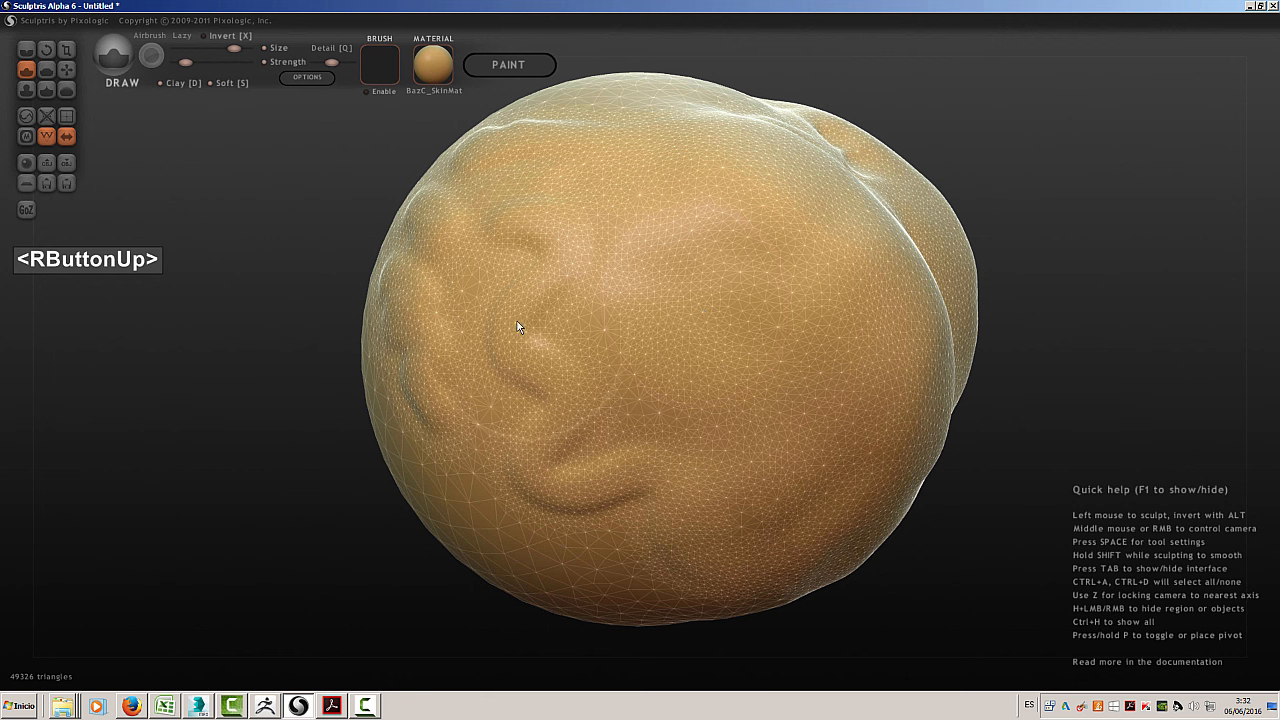
mouse_move(517, 321)
left_mouse_down()
mouse_move(498, 352)
mouse_move(488, 319)
mouse_move(495, 401)
mouse_move(521, 426)
mouse_move(533, 478)
mouse_move(540, 450)
left_mouse_up()
mouse_move(660, 428)
right_mouse_down()
mouse_move(593, 430)
mouse_move(456, 494)
right_mouse_up()
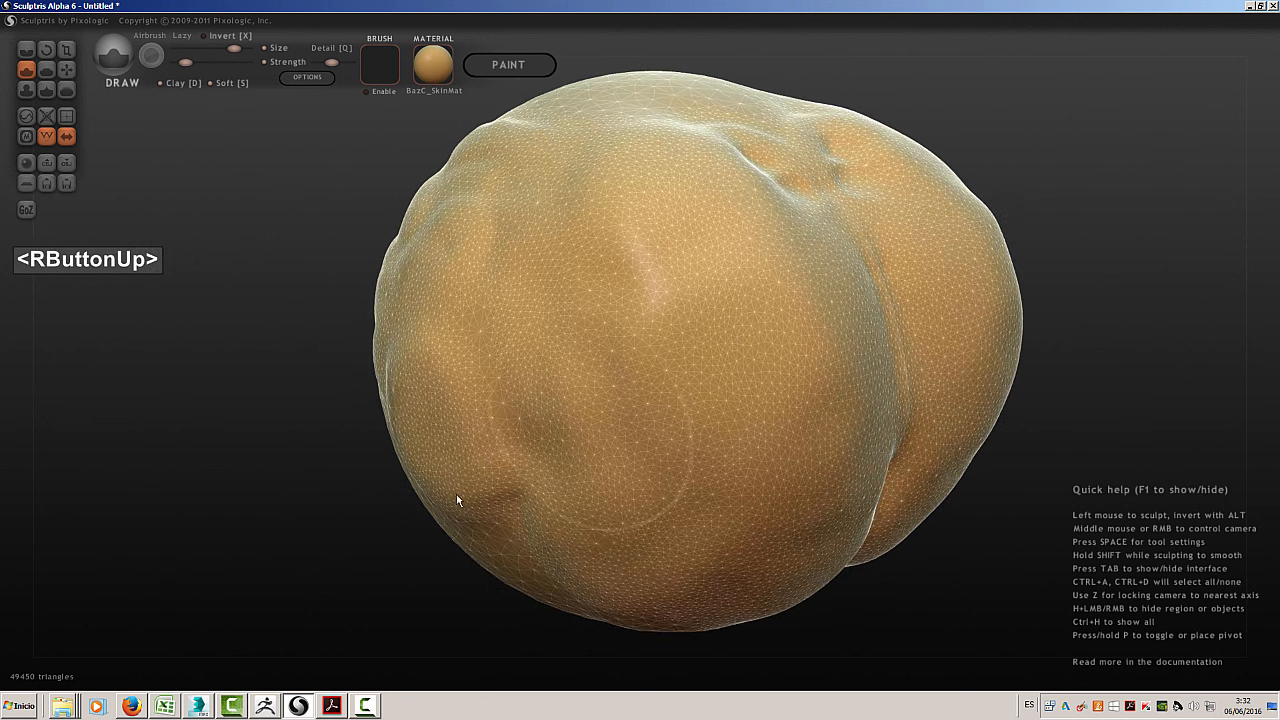
mouse_move(470, 497)
left_mouse_down()
mouse_move(500, 500)
mouse_move(486, 490)
mouse_move(521, 444)
left_mouse_up()
mouse_move(521, 444)
right_mouse_down()
mouse_move(643, 380)
mouse_move(660, 357)
mouse_move(737, 420)
mouse_move(782, 418)
right_mouse_up()
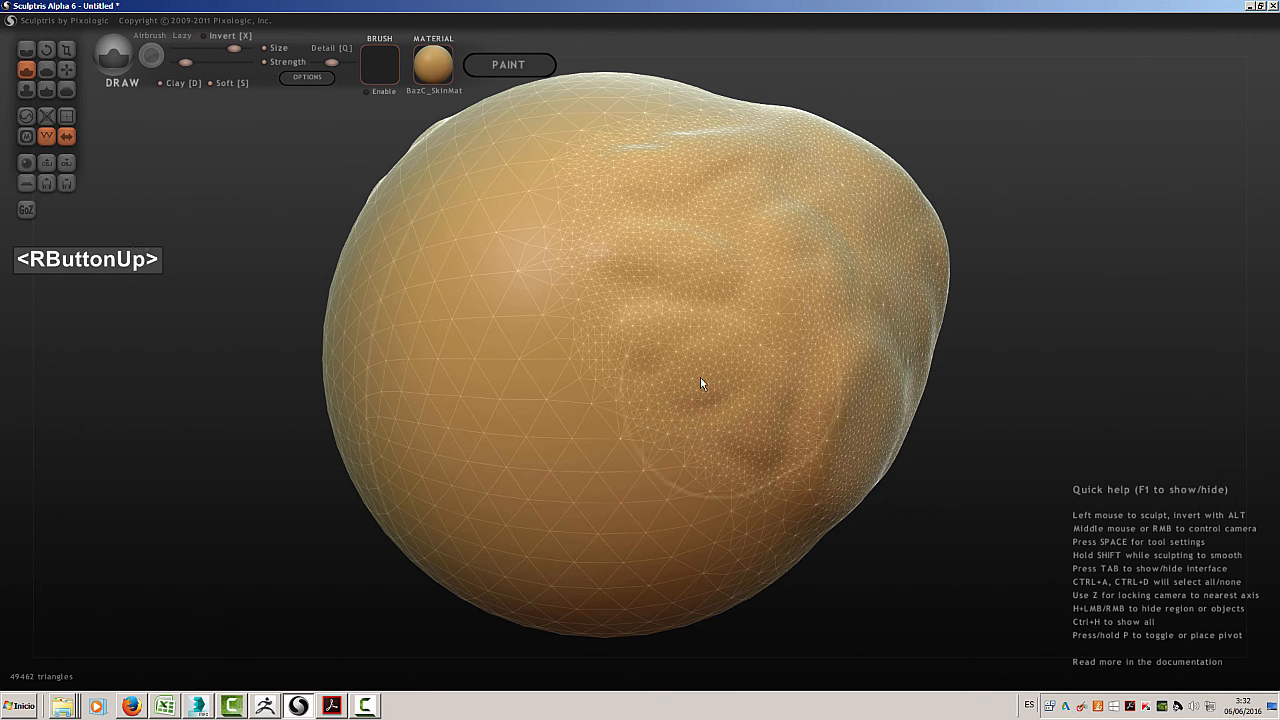
mouse_move(690, 376)
left_mouse_down()
mouse_move(671, 371)
mouse_move(680, 403)
mouse_move(646, 389)
mouse_move(740, 420)
left_mouse_up()
mouse_move(746, 280)
left_mouse_down()
mouse_move(680, 290)
mouse_move(520, 272)
left_mouse_up()
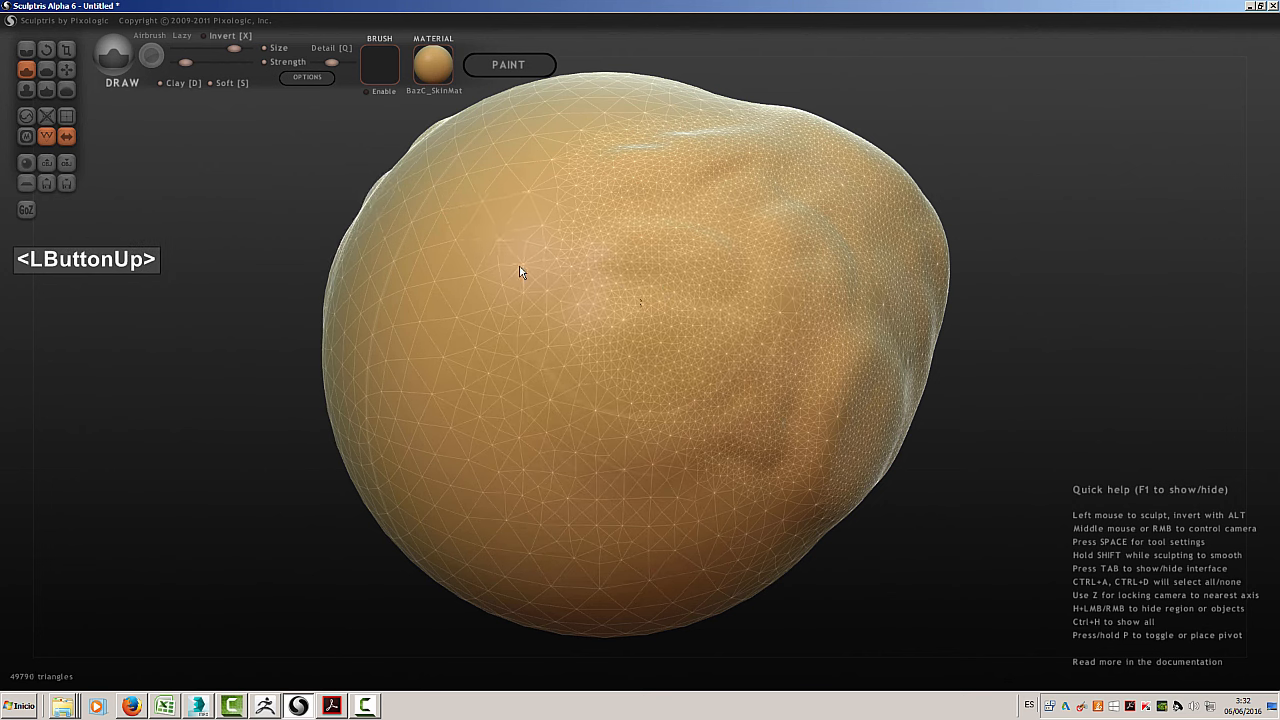
Add faint strokes to the form at slightly lower strength, and build pronounced bulges along its upper part at maximum strength
left_click_drag(187, 63, 180, 66)
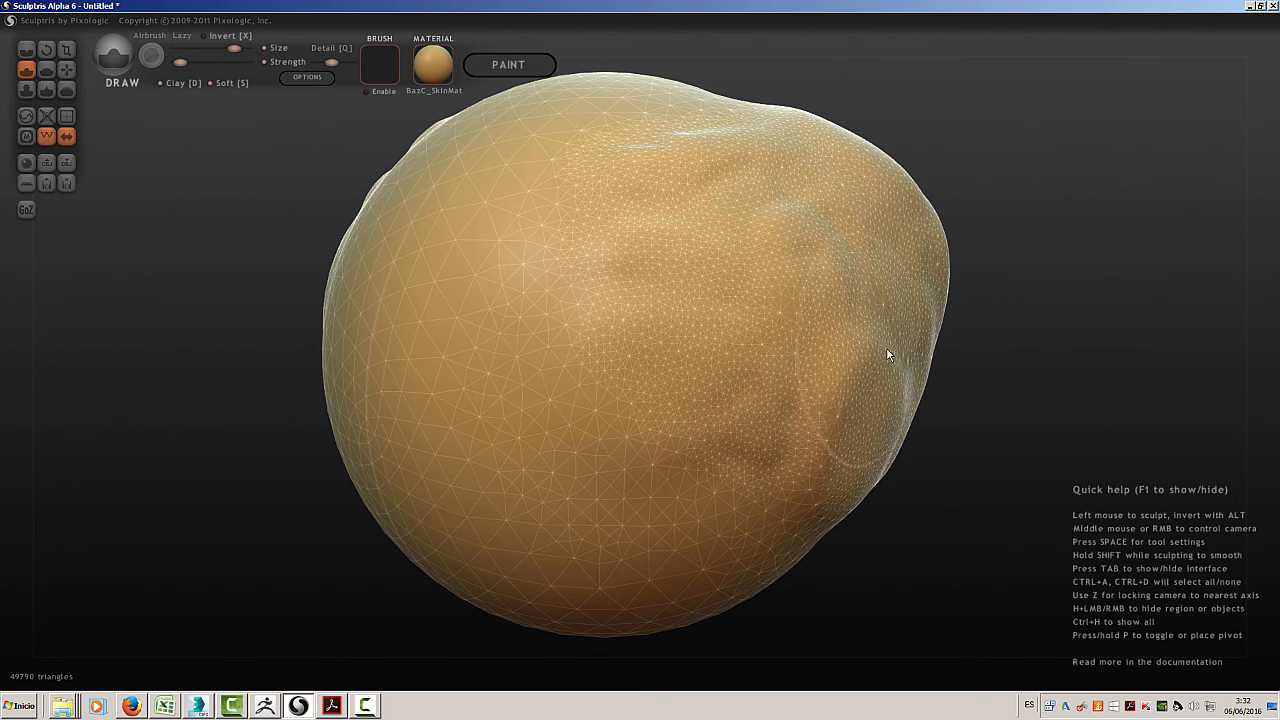
right_click_drag(977, 330, 685, 360)
mouse_move(515, 385)
left_mouse_down()
mouse_move(450, 396)
mouse_move(409, 447)
mouse_move(420, 383)
mouse_move(371, 420)
mouse_move(449, 334)
mouse_move(474, 365)
mouse_move(534, 337)
mouse_move(535, 415)
mouse_move(600, 425)
left_mouse_up()
mouse_move(1049, 328)
right_mouse_down()
mouse_move(964, 362)
mouse_move(945, 340)
right_mouse_up()
mouse_move(856, 280)
left_mouse_down()
mouse_move(820, 277)
mouse_move(877, 365)
mouse_move(862, 465)
left_mouse_up()
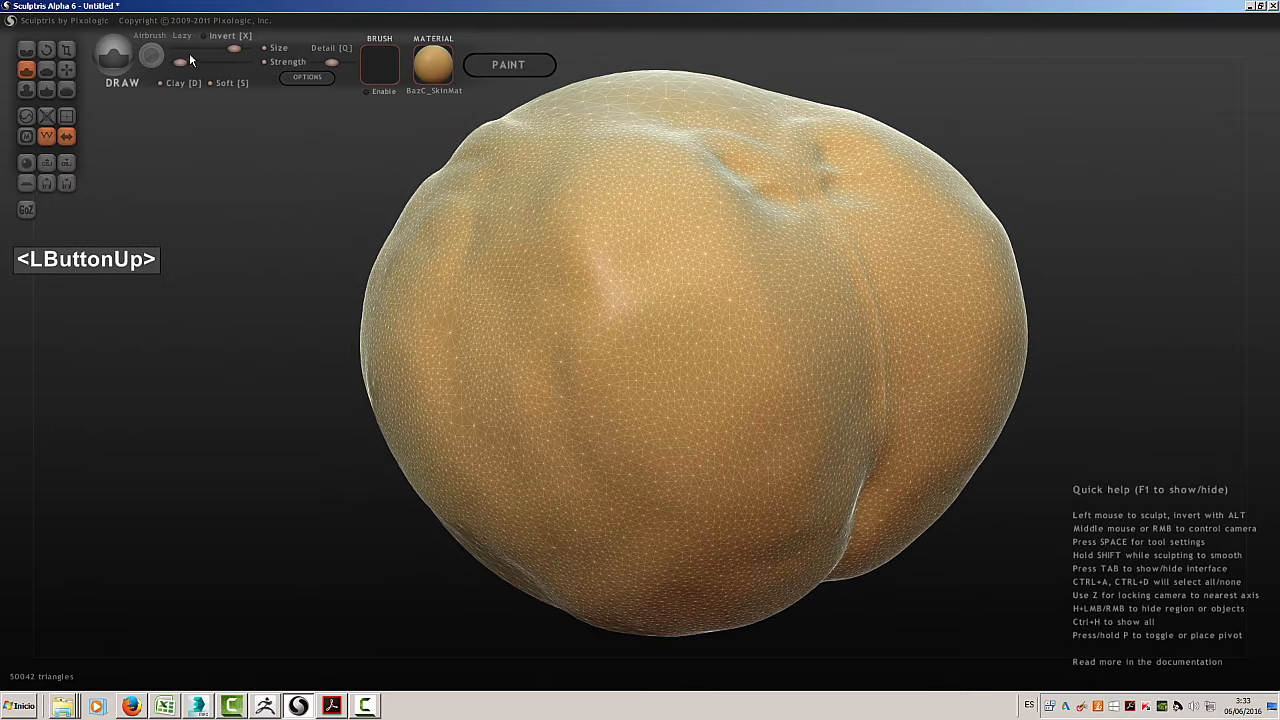
left_click_drag(182, 62, 247, 62)
mouse_move(797, 210)
left_mouse_down()
mouse_move(896, 404)
mouse_move(877, 511)
mouse_move(912, 318)
mouse_move(805, 159)
mouse_move(645, 103)
mouse_move(534, 120)
mouse_move(545, 128)
left_mouse_up()
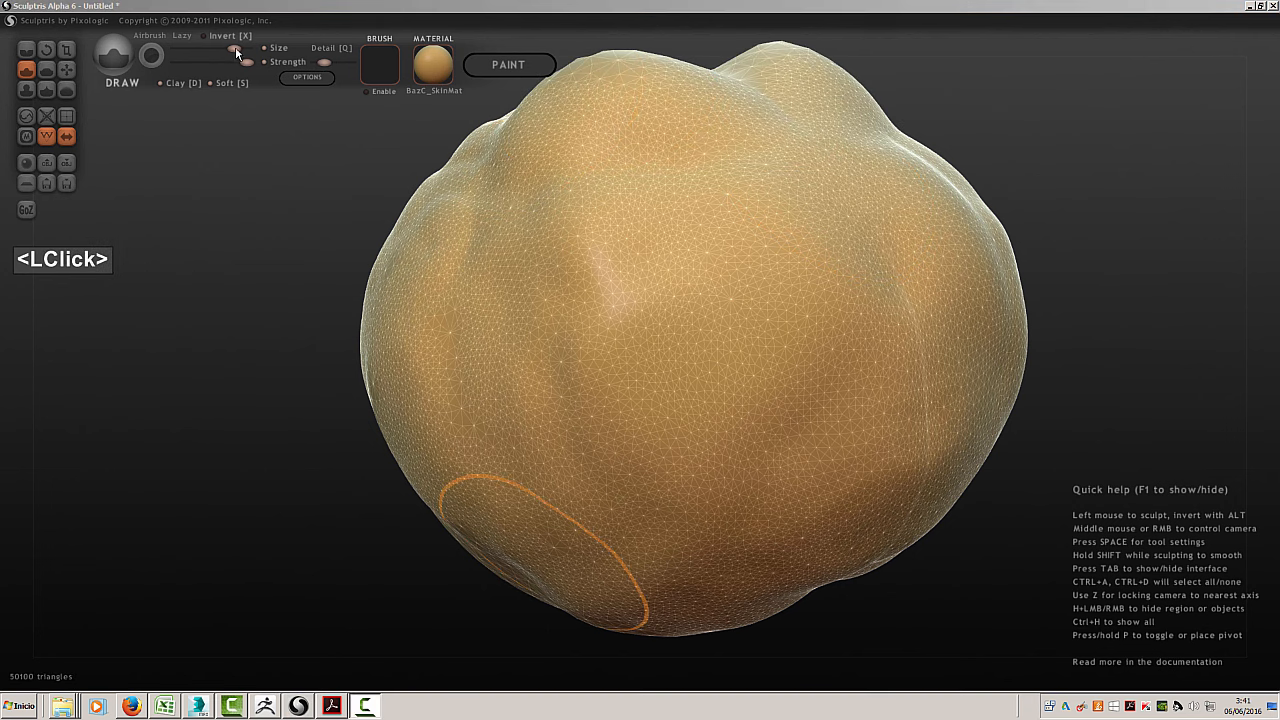
Shrink the brush and draw a wavy raised stroke across the front, plus a second one below it at maximum detail
left_click_drag(235, 49, 192, 50)
mouse_move(490, 302)
left_mouse_down()
mouse_move(500, 296)
mouse_move(509, 343)
left_mouse_up()
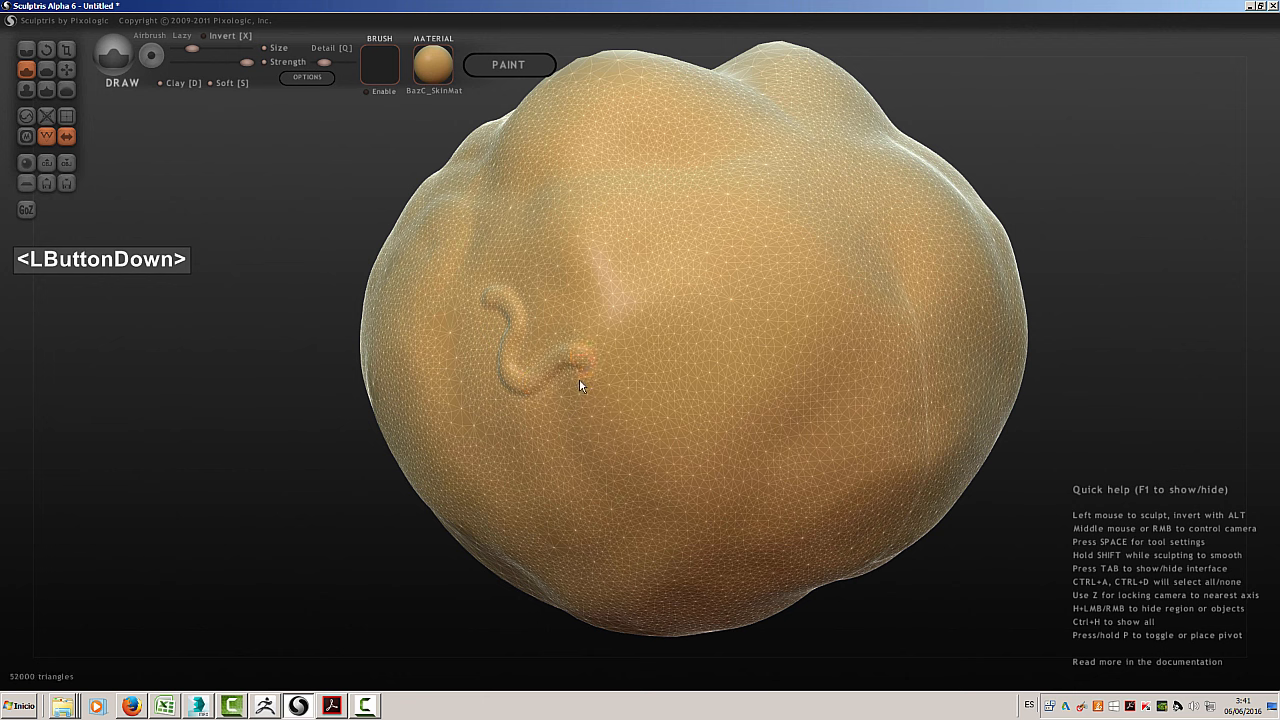
mouse_move(579, 379)
left_mouse_down()
mouse_move(691, 397)
mouse_move(779, 309)
mouse_move(820, 304)
mouse_move(842, 263)
left_mouse_up()
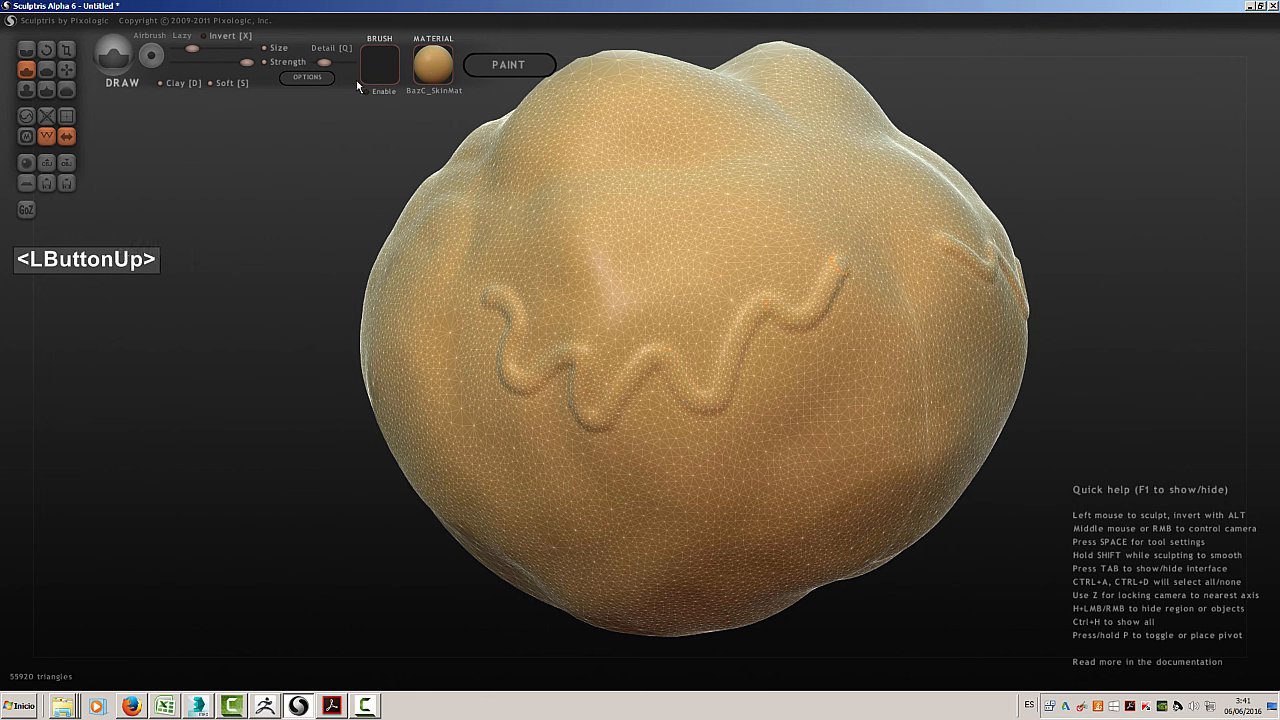
left_click_drag(321, 63, 351, 66)
mouse_move(451, 325)
left_mouse_down()
mouse_move(470, 390)
mouse_move(596, 482)
mouse_move(638, 428)
mouse_move(715, 459)
mouse_move(752, 452)
mouse_move(799, 372)
mouse_move(859, 326)
left_mouse_up()
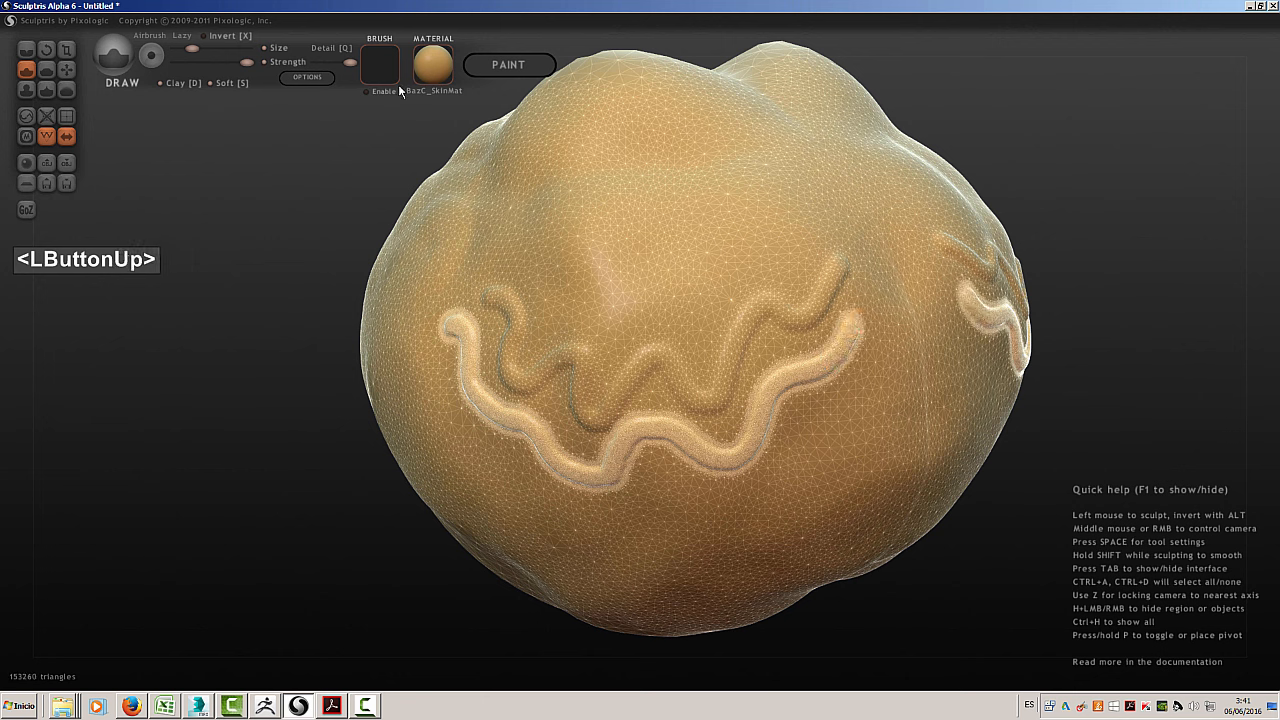
Sculpt several wavy strokes over the upper front at low detail, and one more stroke on the lower front at medium detail
left_click_drag(348, 62, 289, 62)
left_click_drag(495, 250, 495, 250)
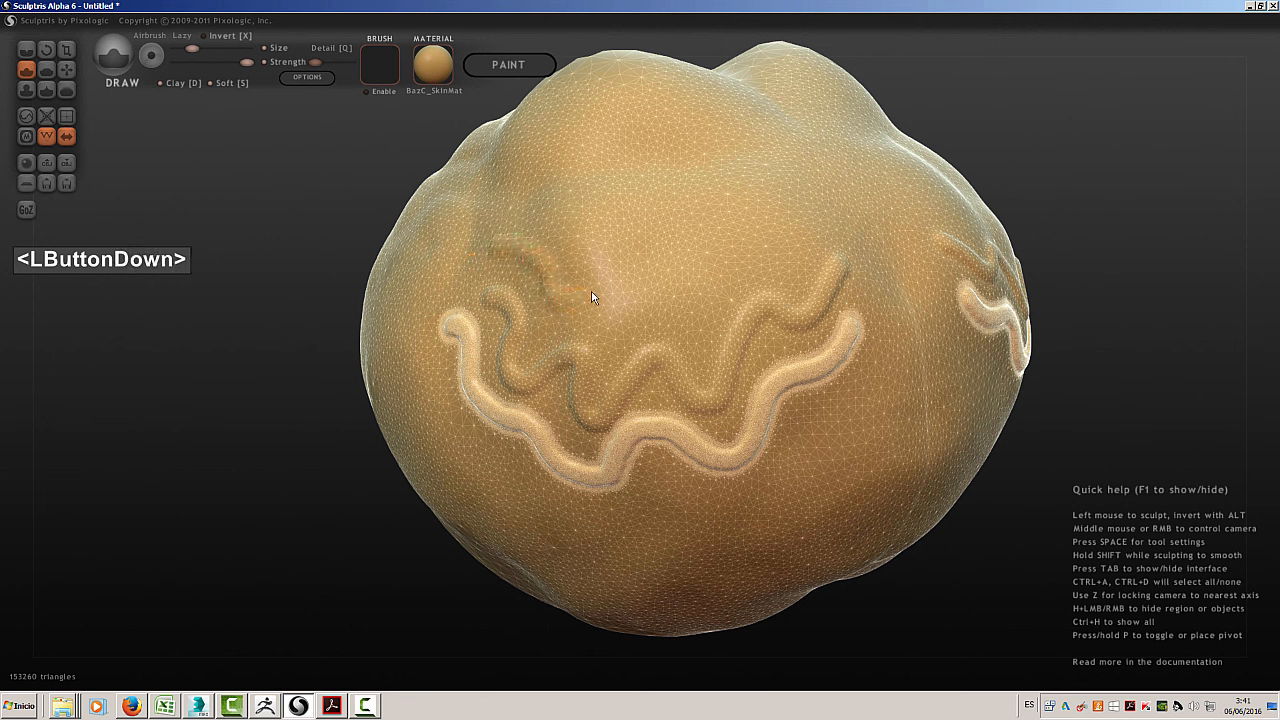
mouse_move(592, 297)
left_mouse_down()
mouse_move(811, 217)
mouse_move(806, 197)
mouse_move(740, 152)
mouse_move(675, 171)
mouse_move(601, 168)
left_mouse_up()
left_click_drag(556, 204, 502, 212)
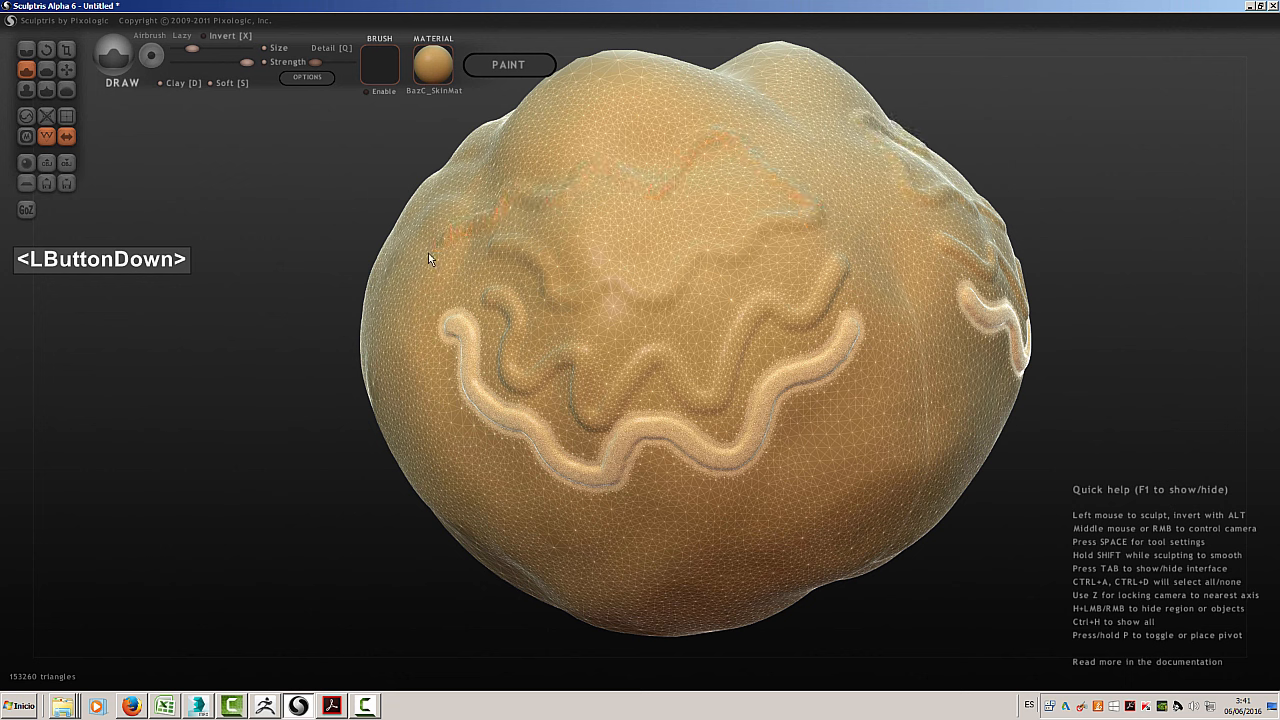
left_click_drag(428, 258, 422, 265)
left_click_drag(316, 66, 331, 67)
mouse_move(533, 168)
left_mouse_down()
mouse_move(549, 137)
mouse_move(712, 106)
mouse_move(766, 137)
mouse_move(848, 208)
mouse_move(881, 325)
mouse_move(871, 397)
mouse_move(790, 469)
mouse_move(682, 531)
mouse_move(483, 500)
left_mouse_up()
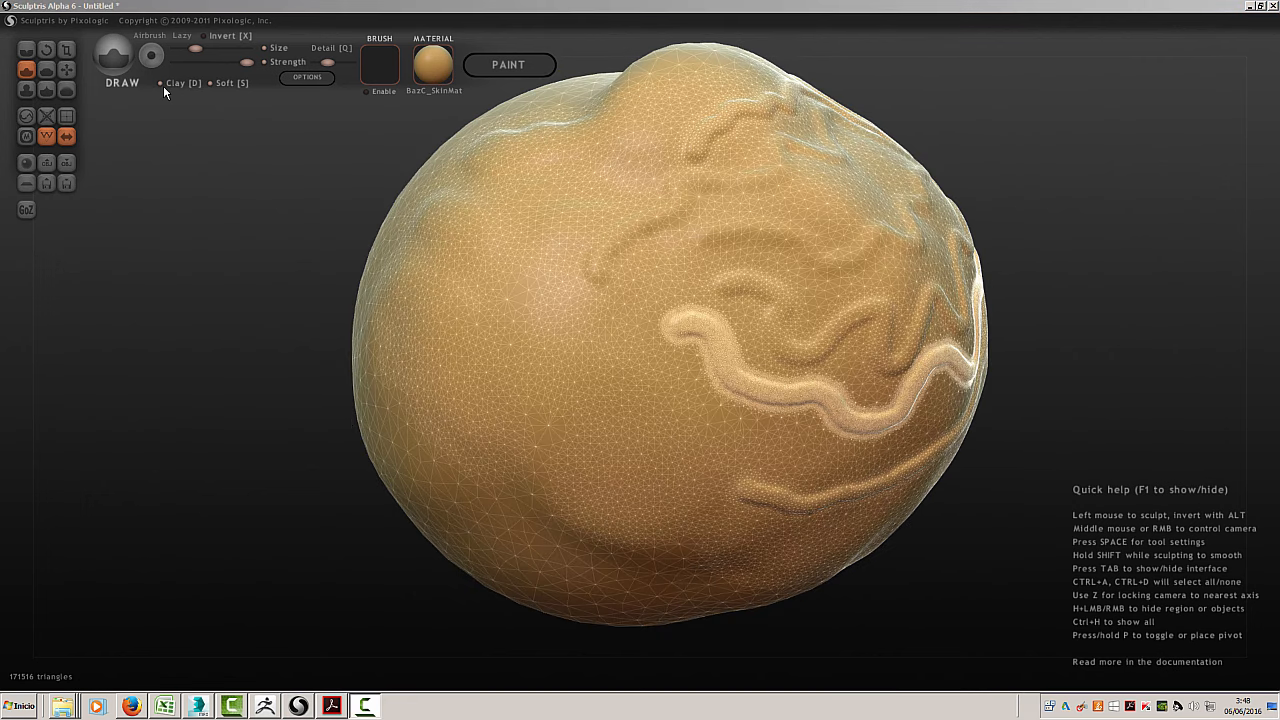
Turn off Clay, enable Airbrush, and sculpt a thick winding ridge on the form's smooth side with a slightly larger brush
left_click(160, 83)
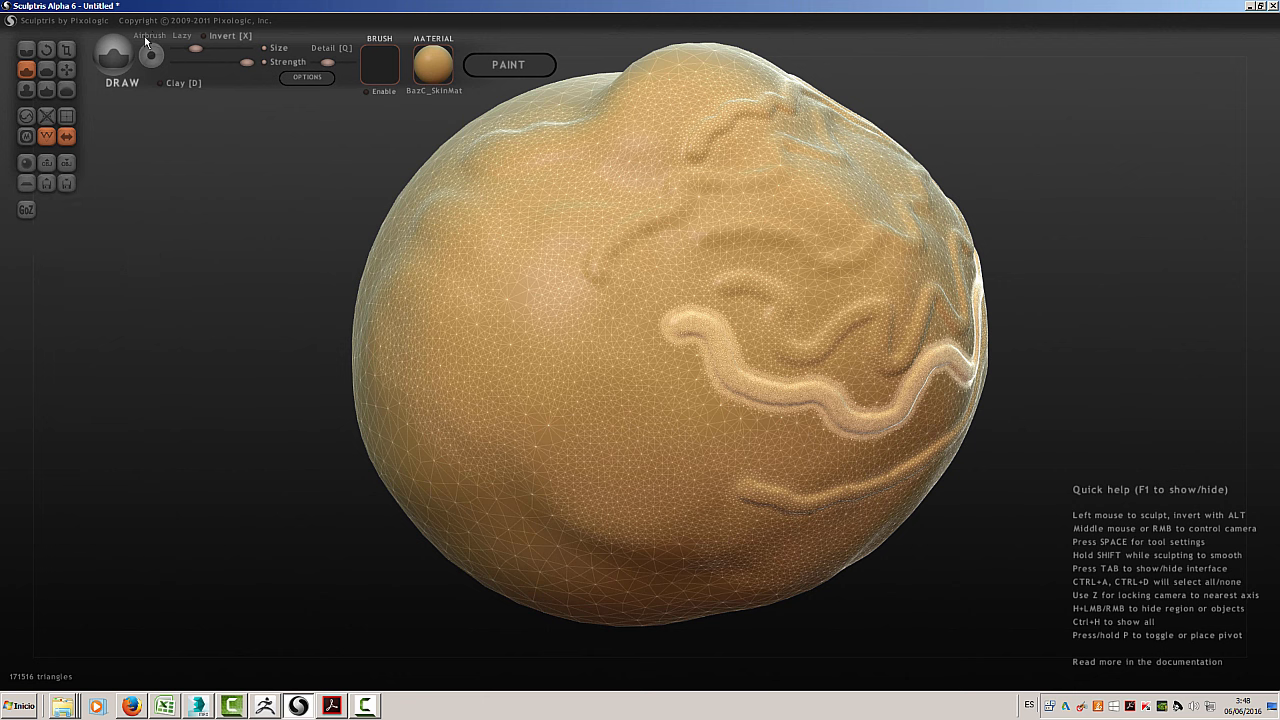
left_click(145, 38)
left_click_drag(196, 52, 208, 52)
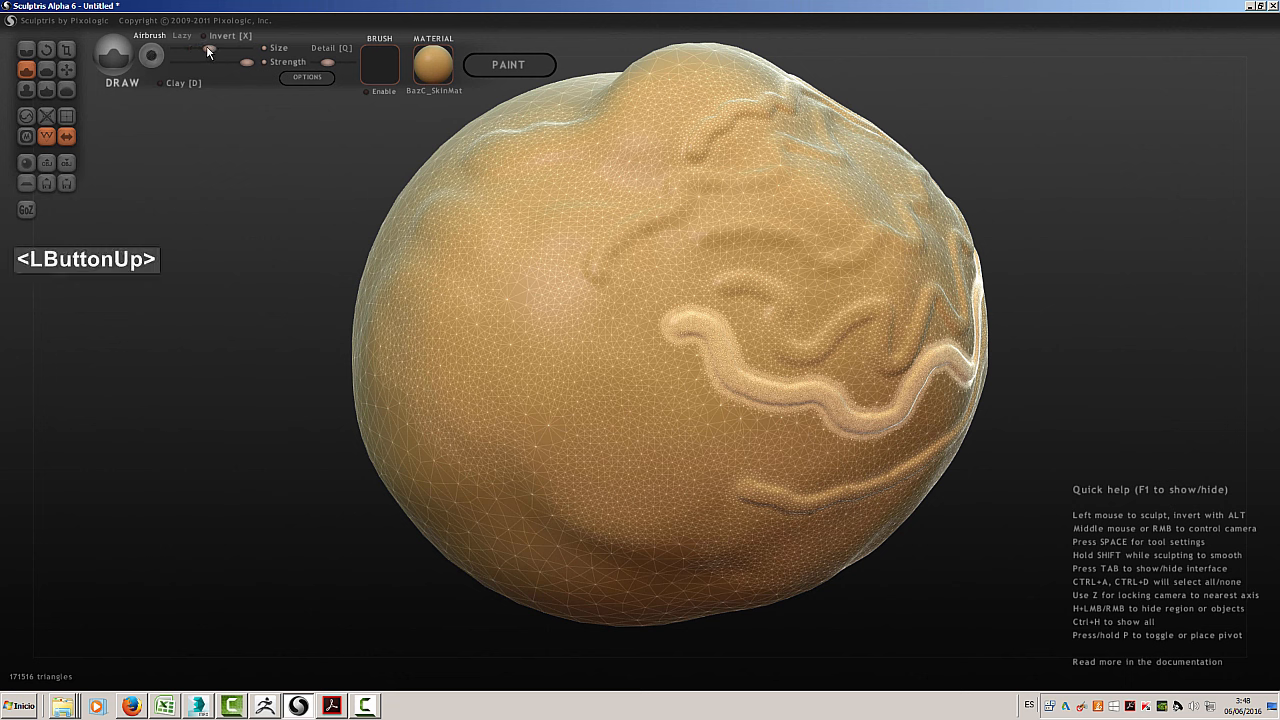
mouse_move(463, 229)
left_mouse_down()
mouse_move(445, 265)
mouse_move(447, 419)
mouse_move(565, 488)
mouse_move(648, 444)
mouse_move(575, 300)
left_mouse_up()
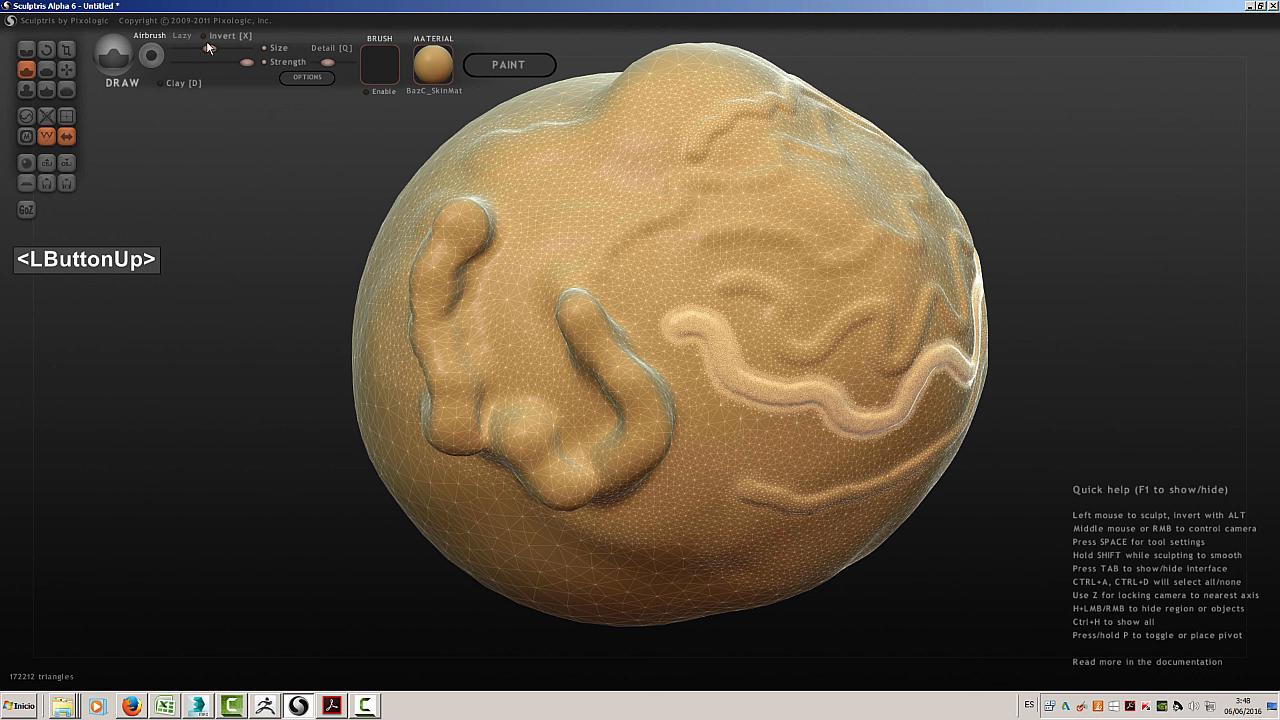
Enlarge the airbrush and build two massive overhanging lobes above the winding ridge
left_click_drag(212, 52, 232, 51)
left_click(591, 210)
mouse_move(591, 210)
left_mouse_down()
mouse_move(671, 294)
mouse_move(735, 330)
mouse_move(714, 408)
mouse_move(594, 335)
mouse_move(496, 329)
mouse_move(445, 240)
mouse_move(508, 142)
mouse_move(686, 187)
mouse_move(641, 210)
mouse_move(483, 357)
mouse_move(484, 433)
mouse_move(472, 432)
left_mouse_up()
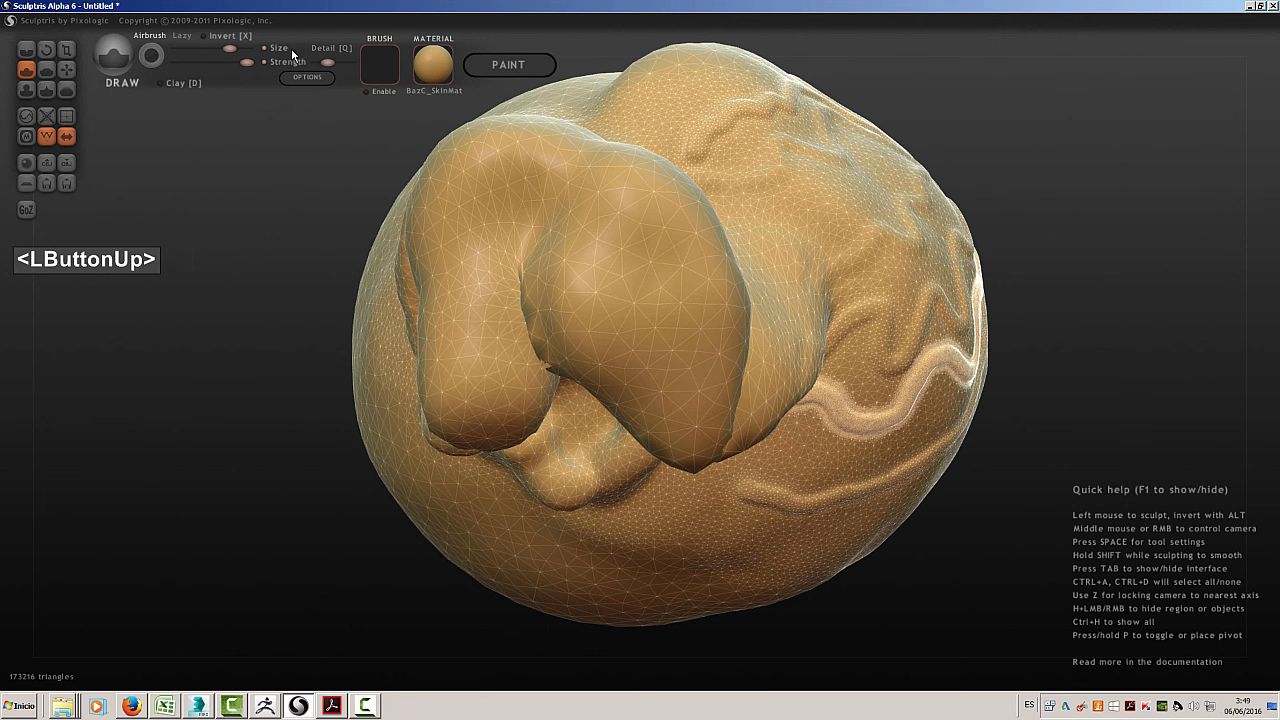
Shrink the airbrush and add four small round bumps below the overhanging lobes
left_click_drag(229, 48, 201, 47)
left_click_drag(661, 518, 662, 524)
left_click_drag(694, 534, 736, 547)
left_click_drag(623, 553, 623, 553)
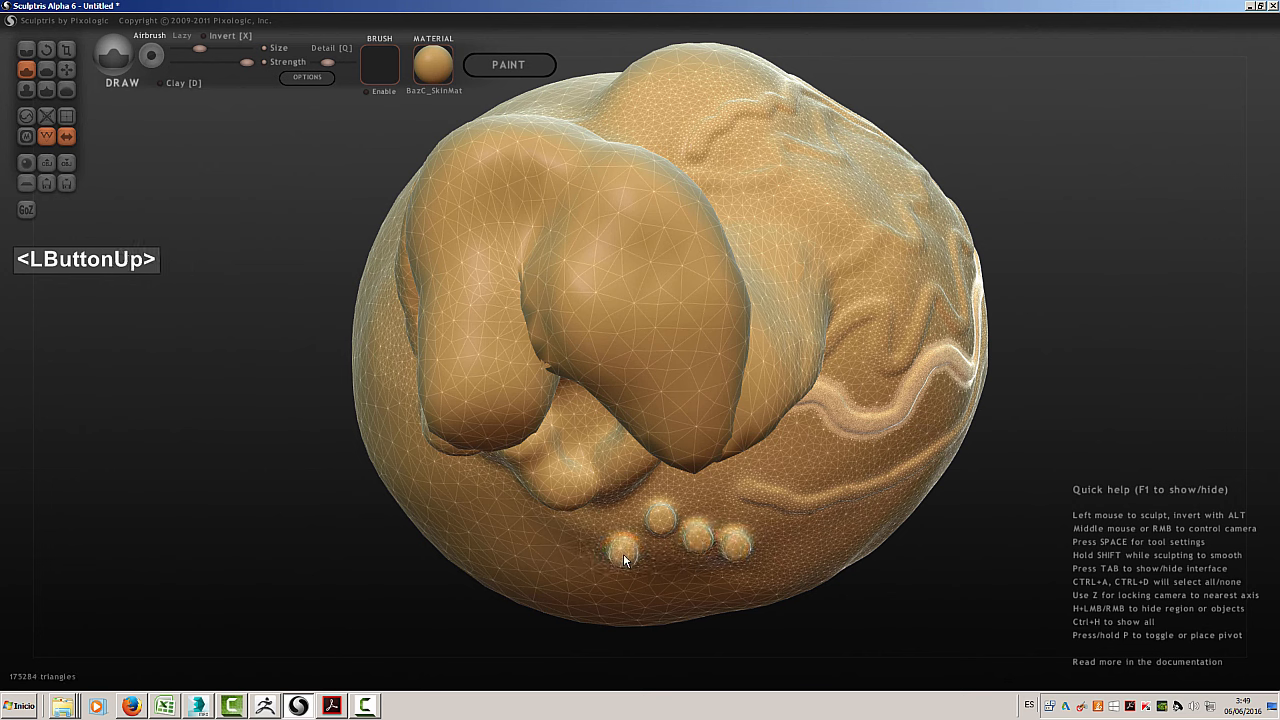
Enable the Lazy option and sculpt long winding ridges on the form's smooth side with the Draw brush
right_click_drag(378, 309, 527, 309)
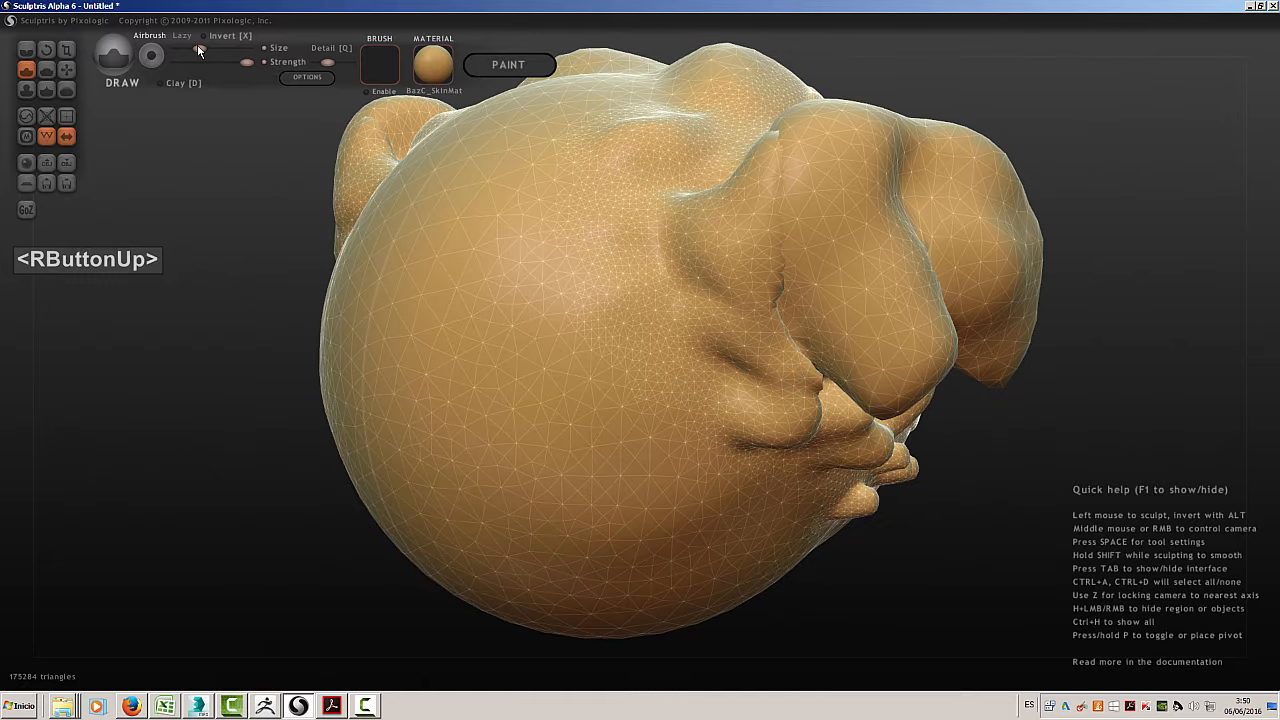
left_click(185, 38)
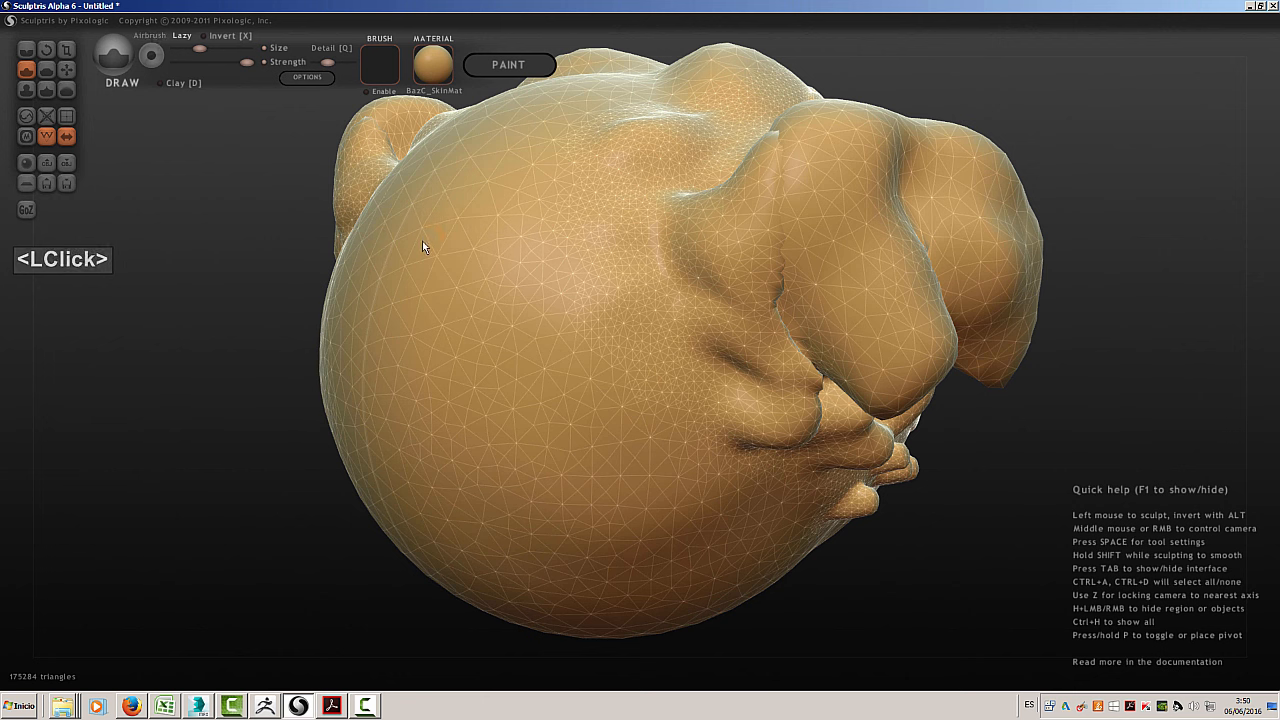
mouse_move(422, 241)
left_mouse_down()
mouse_move(441, 317)
mouse_move(463, 331)
mouse_move(441, 356)
mouse_move(446, 377)
mouse_move(485, 377)
mouse_move(529, 422)
mouse_move(490, 462)
mouse_move(474, 511)
mouse_move(549, 536)
mouse_move(609, 530)
mouse_move(594, 354)
mouse_move(435, 155)
mouse_move(528, 129)
mouse_move(708, 516)
mouse_move(592, 598)
mouse_move(502, 589)
mouse_move(415, 550)
left_mouse_up()
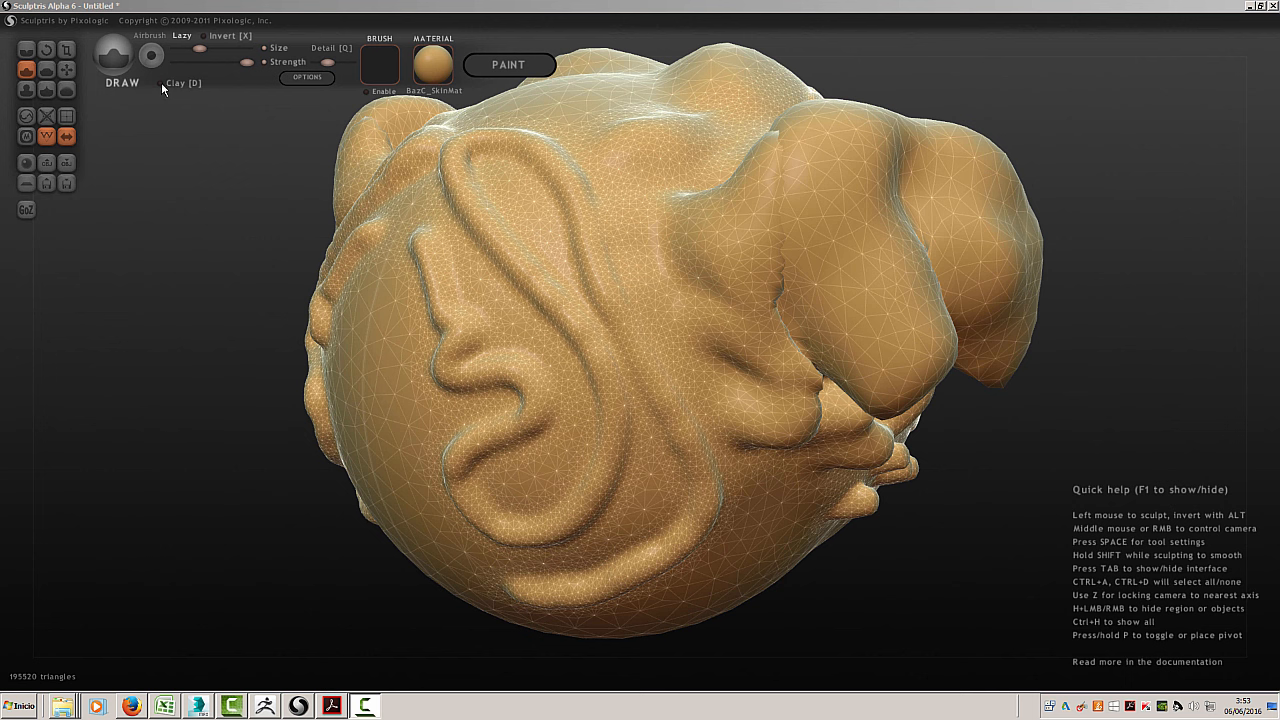
Enable Clay on the Draw brush and sculpt short strokes inside the upper ridge loop, first with Soft on, then off
left_click(47, 67)
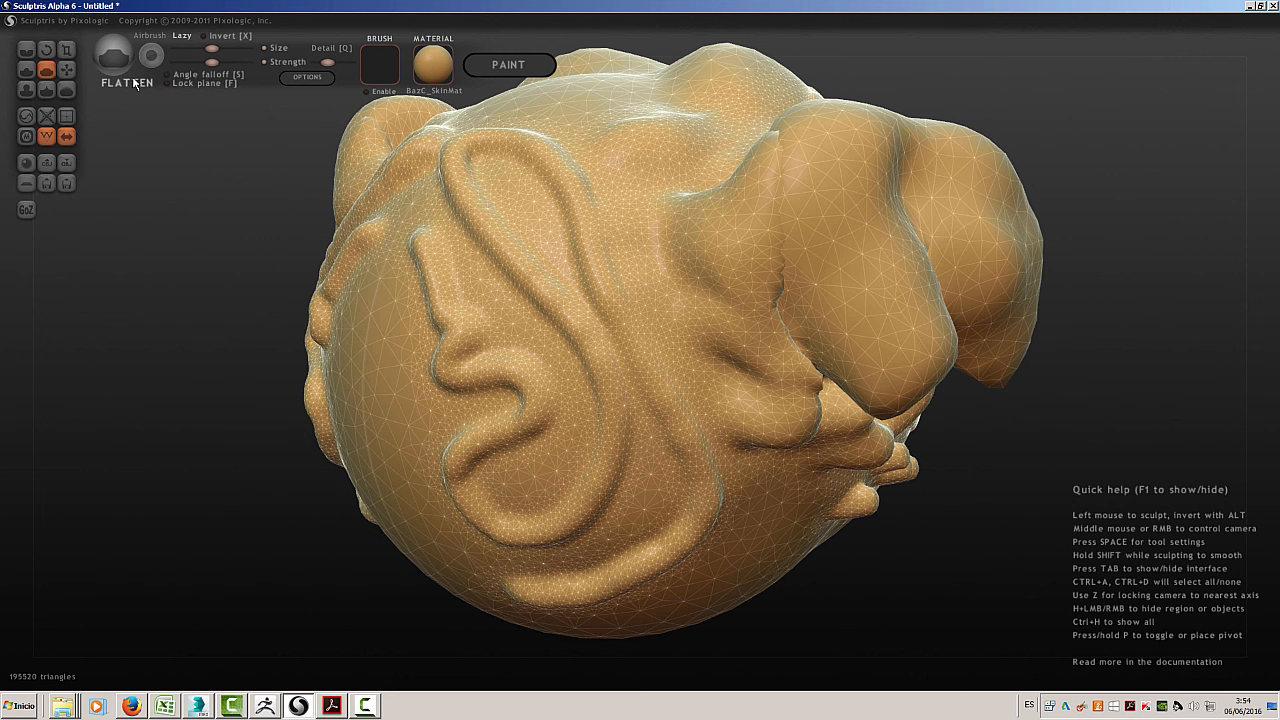
left_click(26, 69)
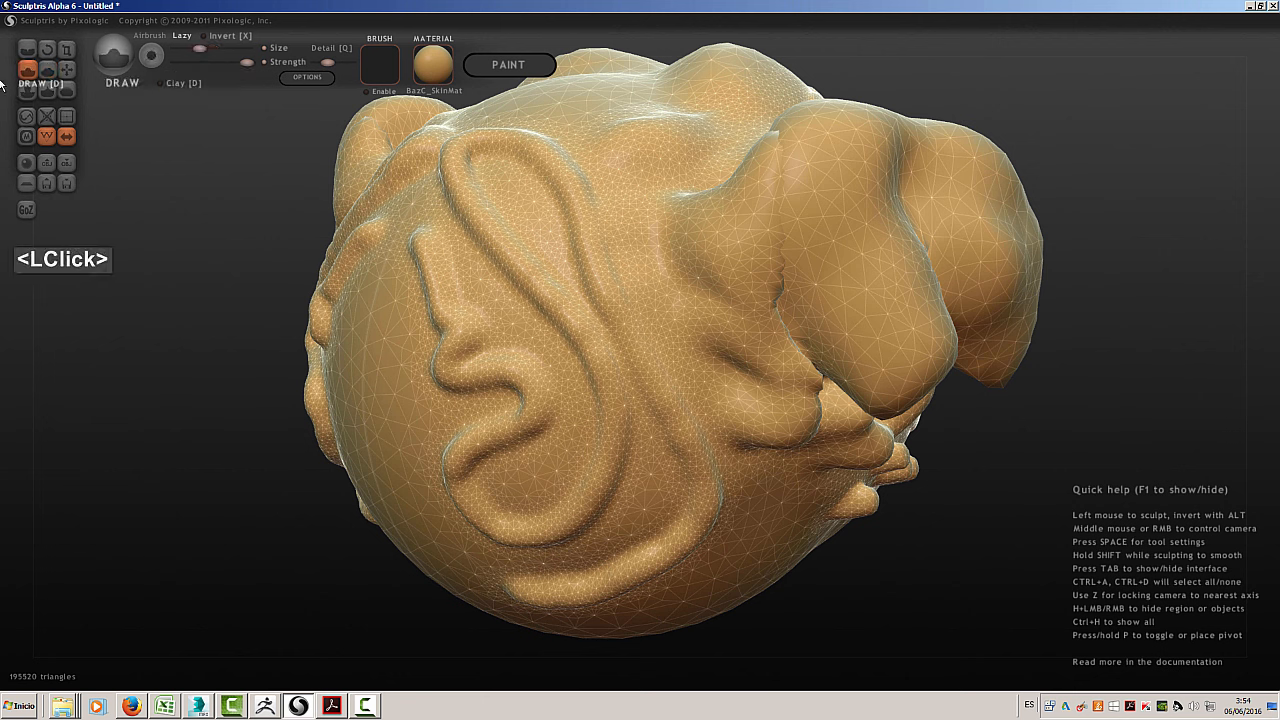
left_click(161, 83)
mouse_move(491, 196)
left_mouse_down()
mouse_move(514, 245)
mouse_move(517, 200)
mouse_move(499, 178)
mouse_move(452, 170)
mouse_move(466, 190)
left_mouse_up()
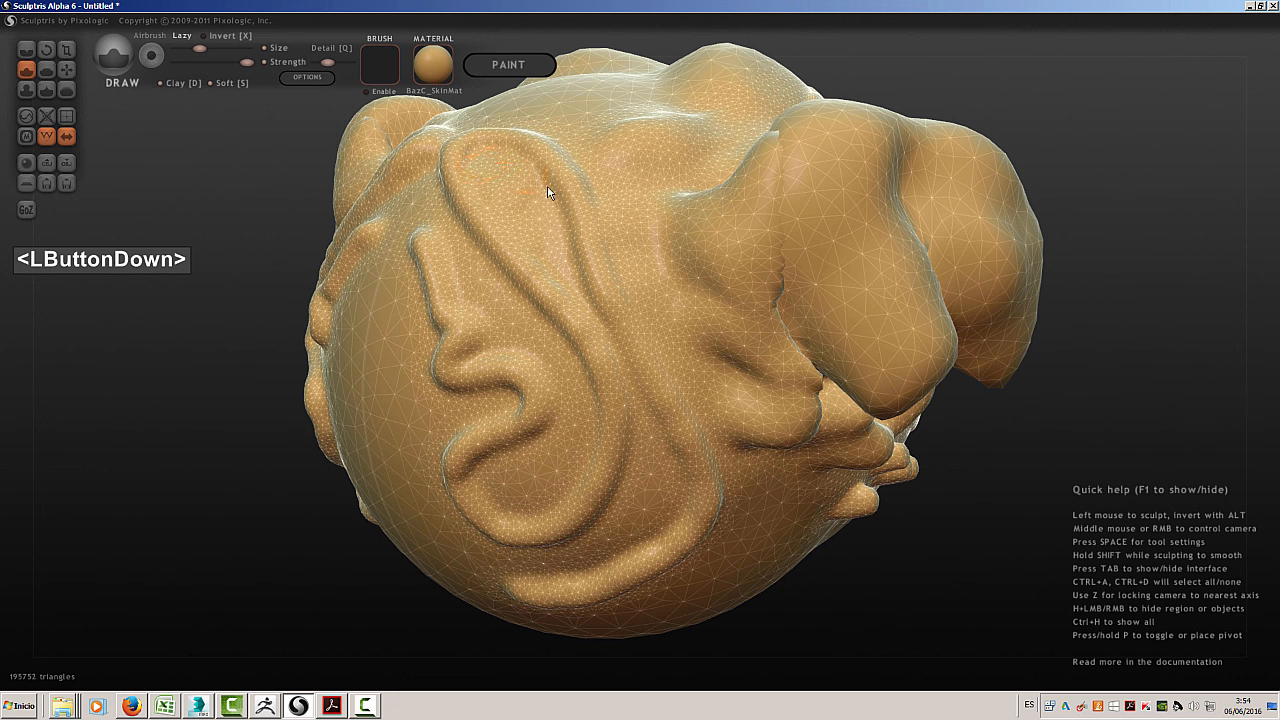
left_click_drag(548, 192, 540, 222)
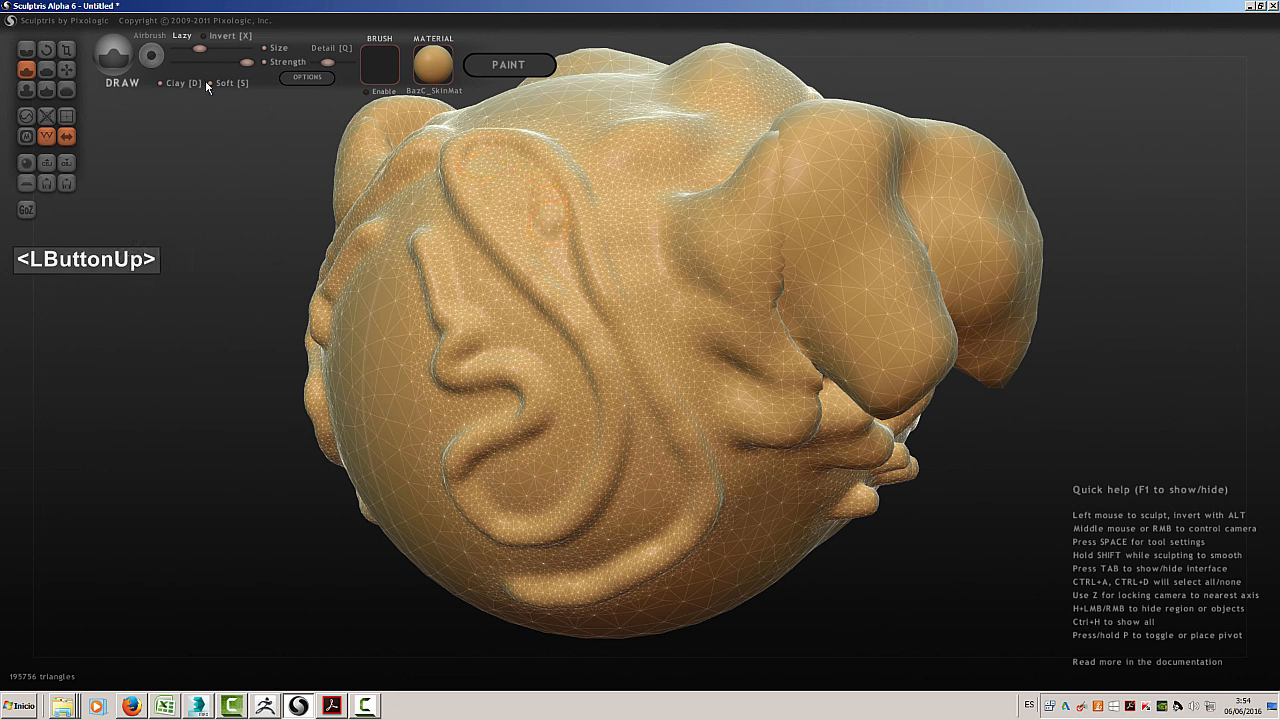
left_click(212, 82)
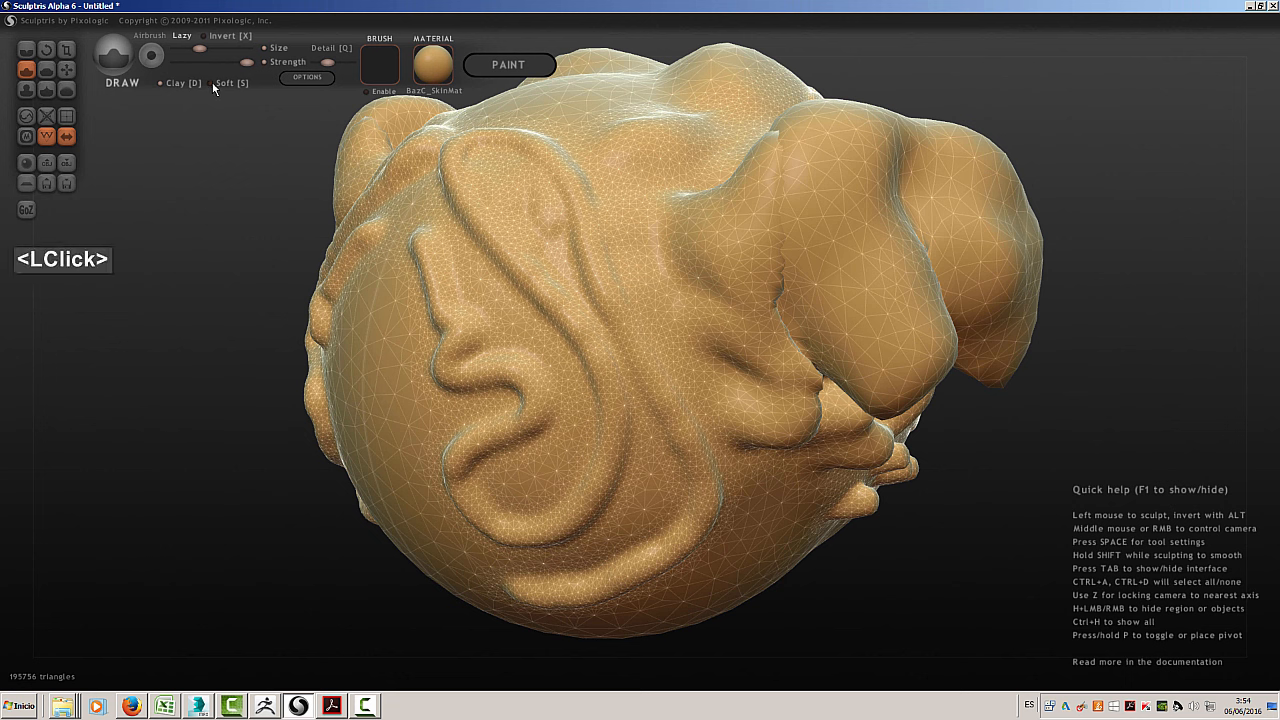
mouse_move(494, 217)
left_mouse_down()
mouse_move(549, 240)
mouse_move(551, 209)
mouse_move(497, 204)
mouse_move(465, 161)
mouse_move(543, 151)
mouse_move(384, 152)
mouse_move(387, 175)
left_mouse_up()
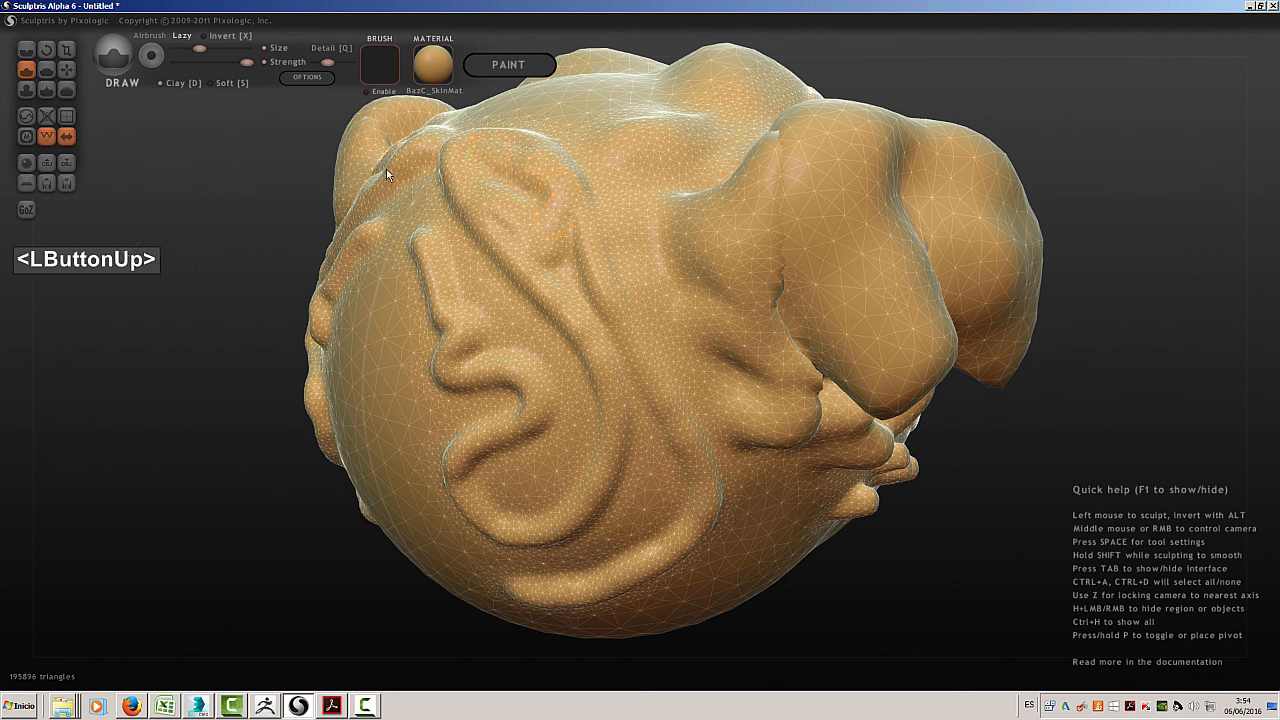
Turn Soft back on and fill the hollows between the winding ridges with Clay strokes
left_click(211, 83)
mouse_move(543, 214)
left_mouse_down()
mouse_move(517, 180)
mouse_move(488, 200)
mouse_move(537, 257)
mouse_move(588, 287)
mouse_move(643, 403)
mouse_move(631, 444)
mouse_move(680, 506)
mouse_move(640, 557)
mouse_move(559, 549)
mouse_move(639, 448)
mouse_move(641, 508)
left_mouse_up()
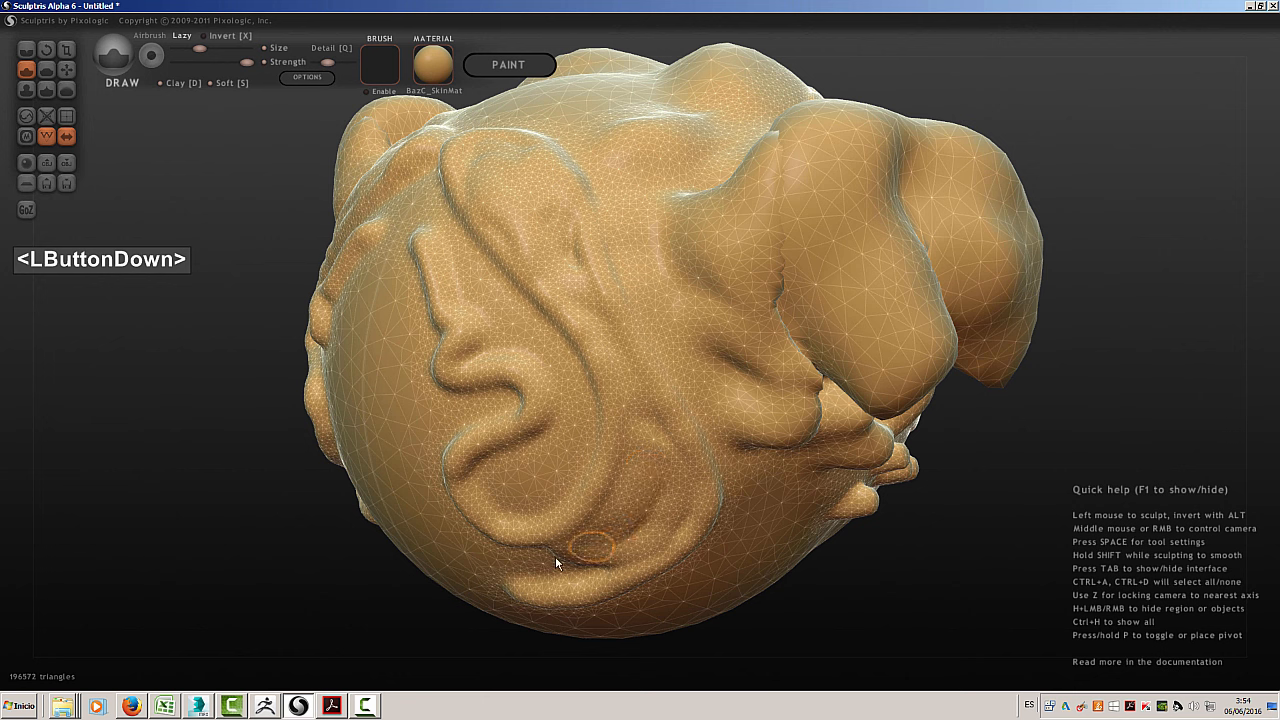
left_click_drag(556, 563, 375, 408)
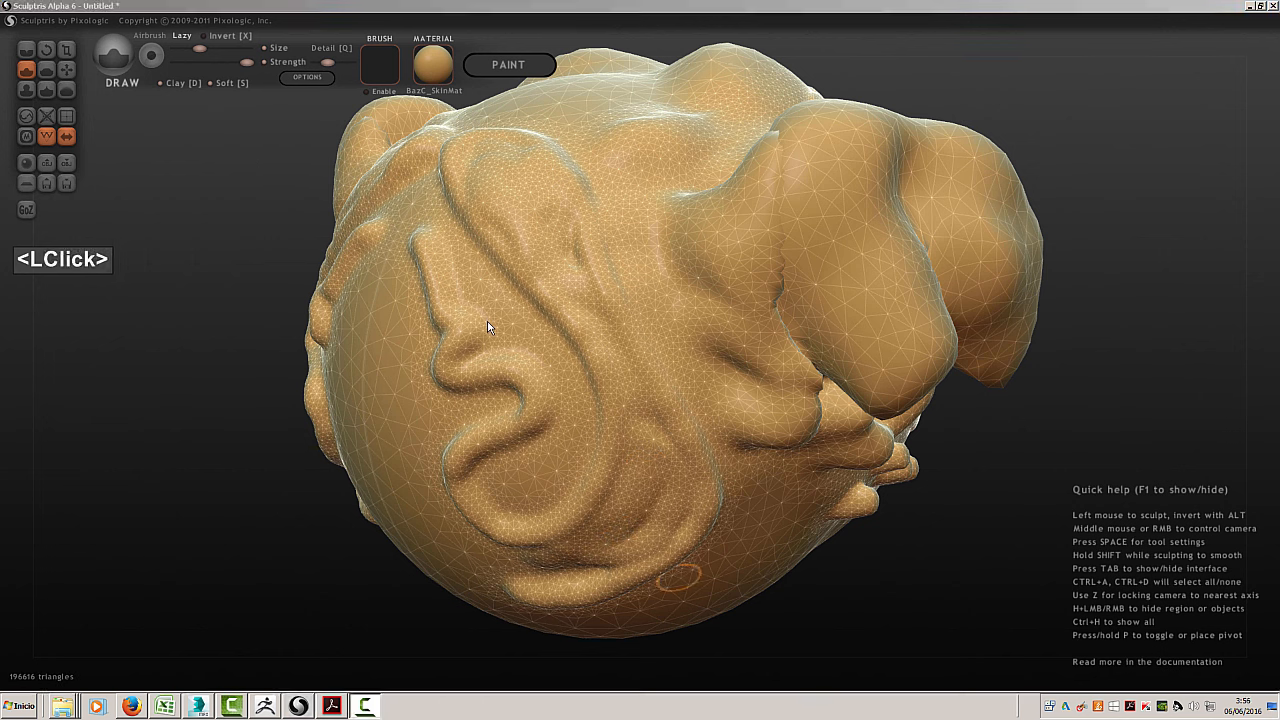
mouse_move(484, 314)
left_mouse_down()
mouse_move(463, 355)
mouse_move(503, 297)
mouse_move(467, 270)
mouse_move(469, 283)
left_mouse_up()
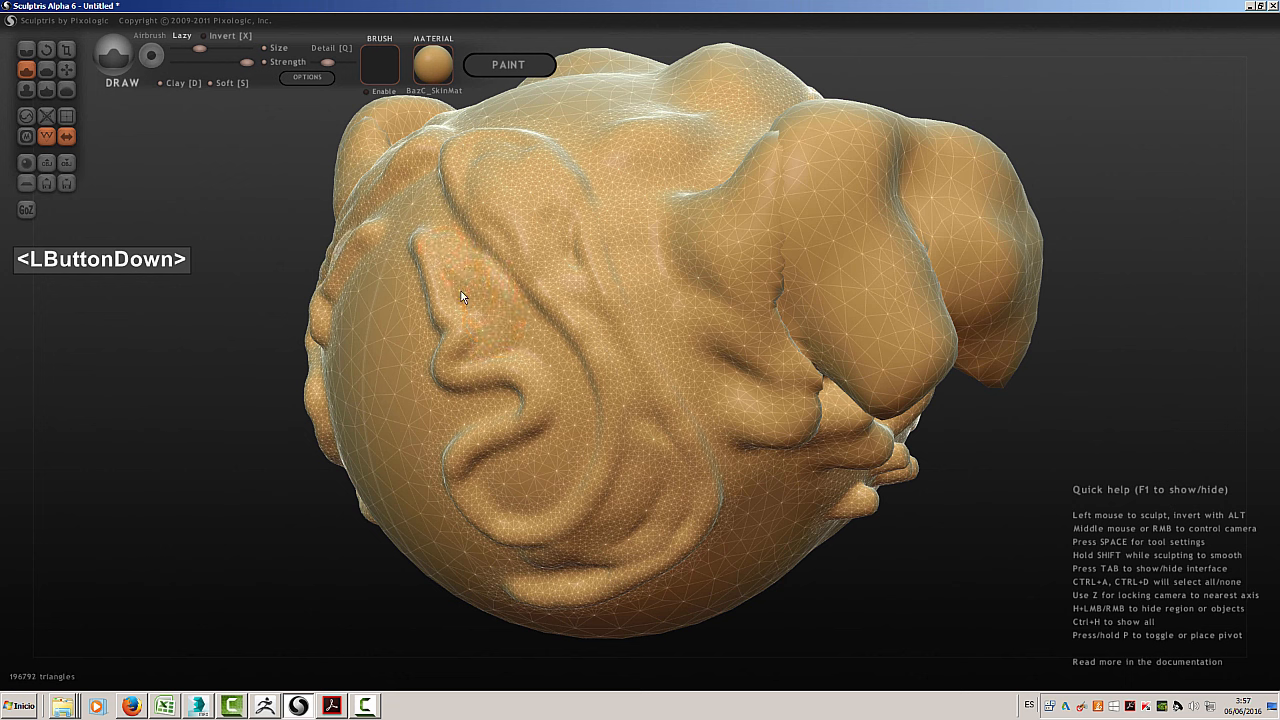
left_click_drag(517, 341, 508, 331)
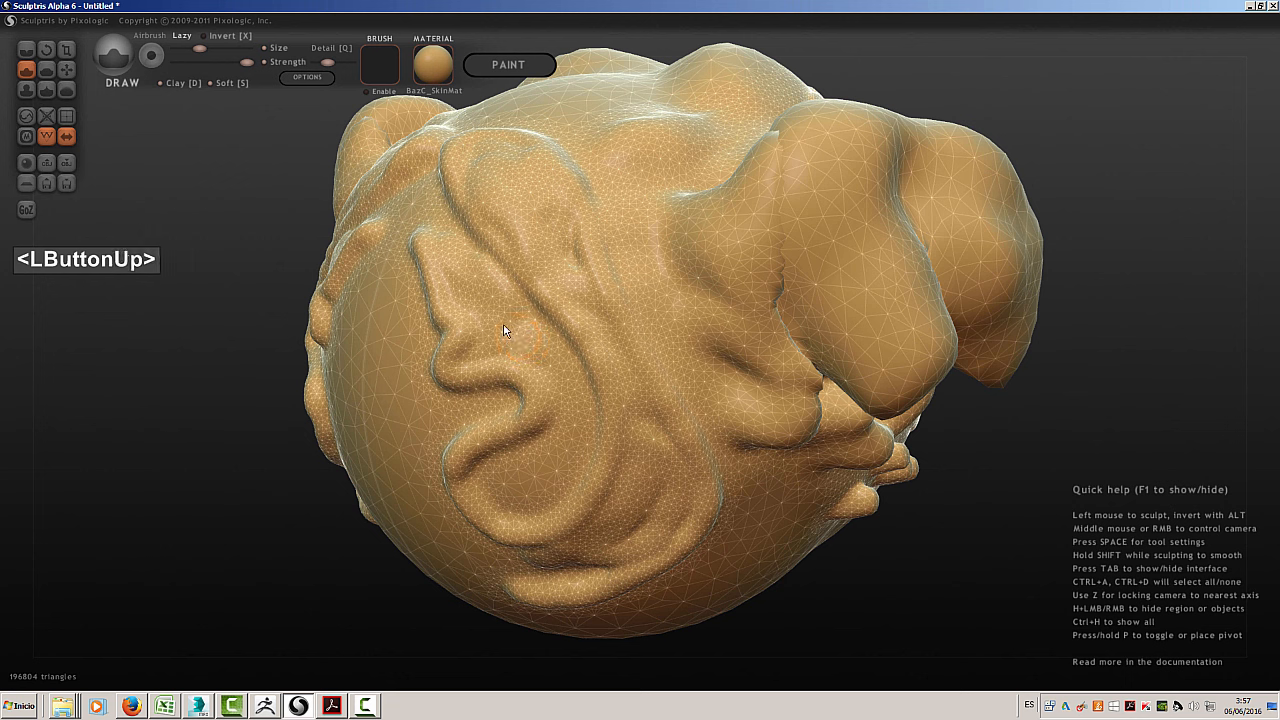
Turn off Clay, enlarge the Draw brush slightly, and leave pen pressure controlling only the size
left_click(163, 82)
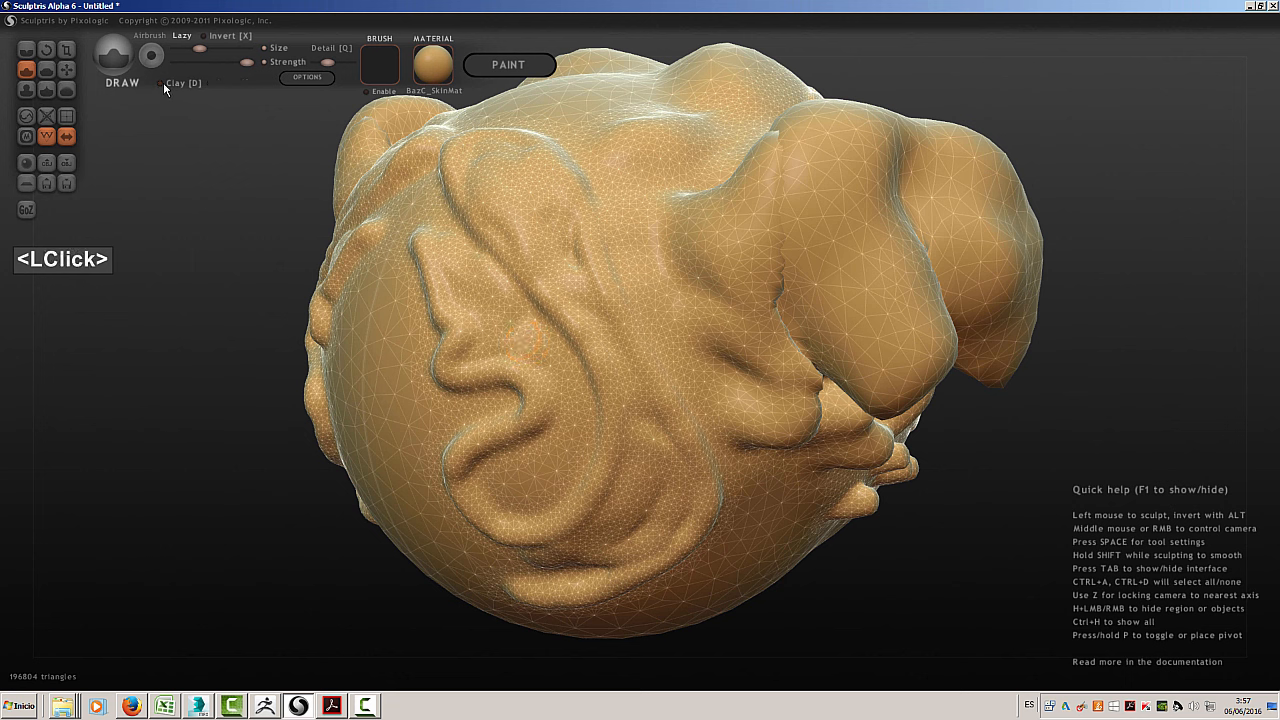
mouse_move(557, 503)
left_mouse_down()
mouse_move(535, 468)
mouse_move(493, 465)
mouse_move(486, 535)
mouse_move(536, 560)
mouse_move(606, 419)
mouse_move(595, 340)
mouse_move(538, 300)
mouse_move(529, 222)
mouse_move(497, 201)
mouse_move(480, 140)
mouse_move(540, 130)
mouse_move(506, 131)
mouse_move(545, 90)
mouse_move(400, 100)
mouse_move(521, 107)
left_mouse_up()
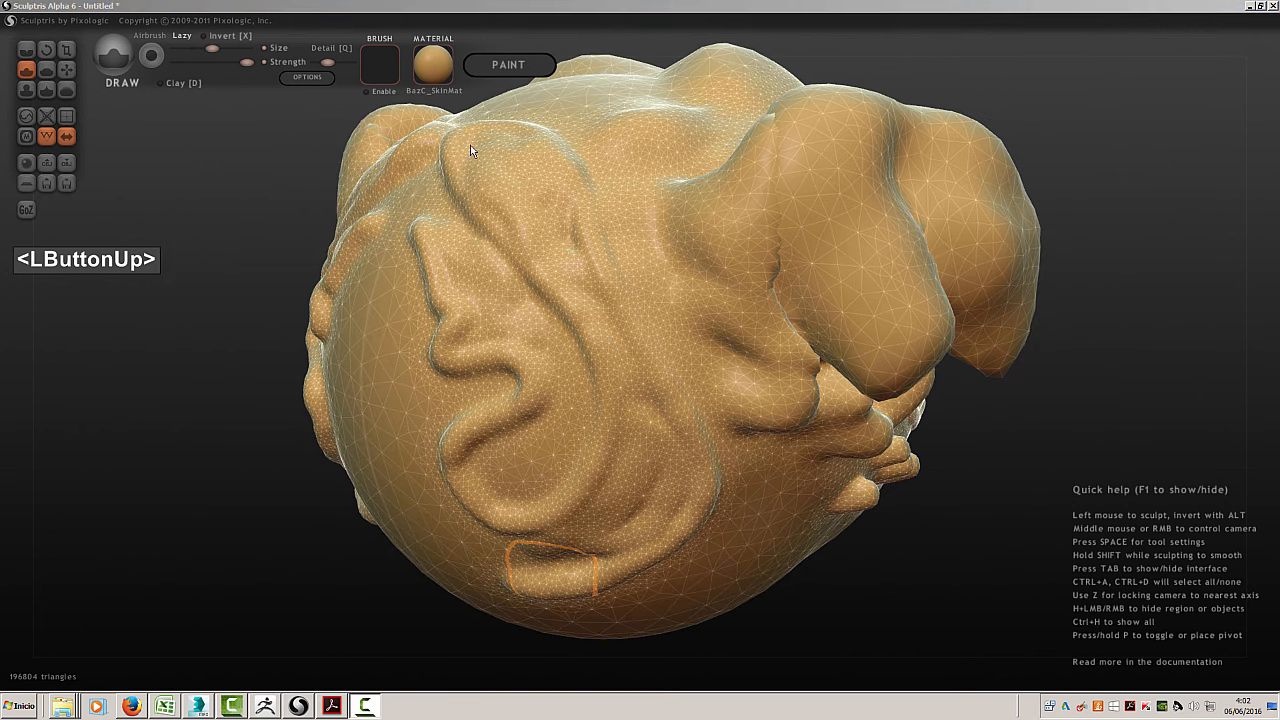
left_click(263, 46)
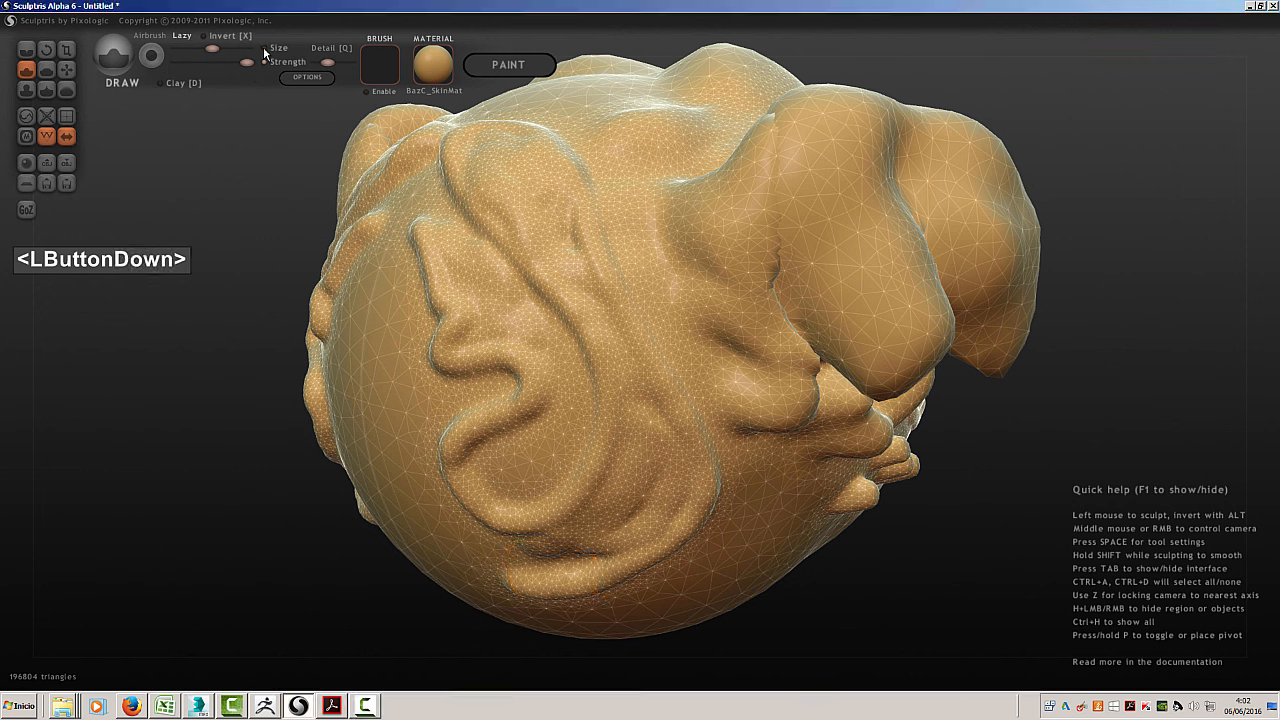
left_click(264, 62)
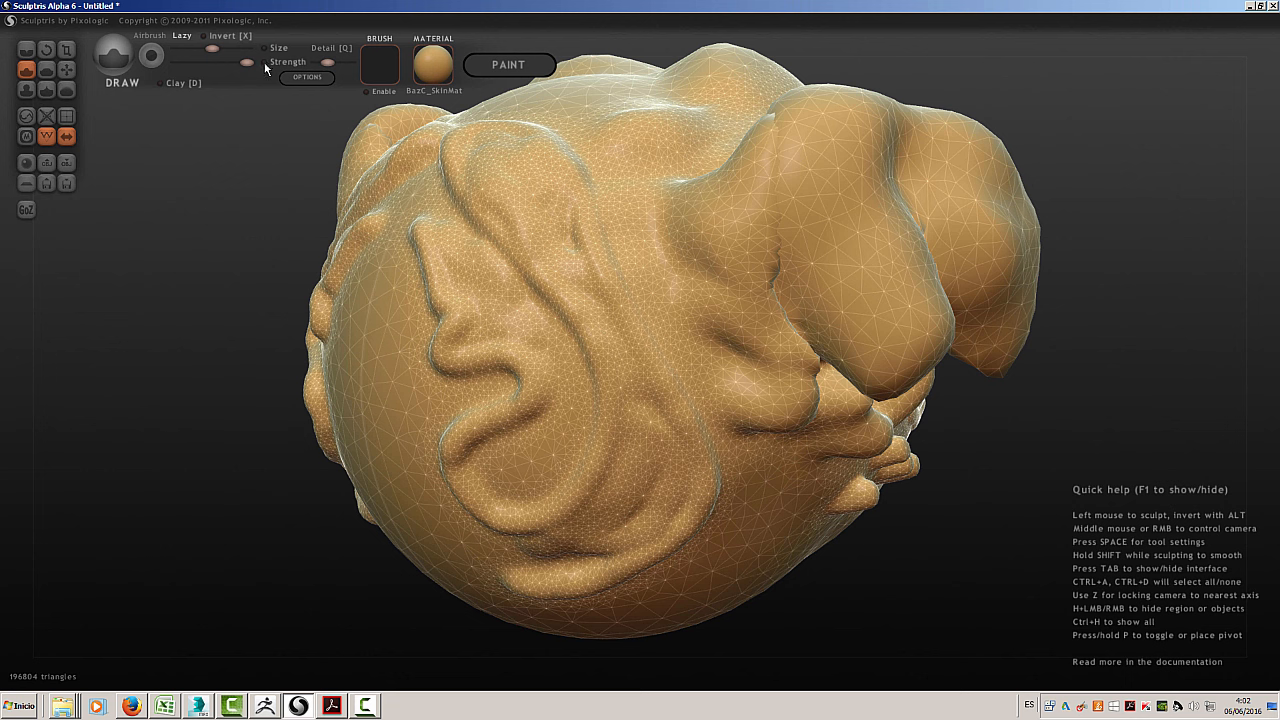
left_click(264, 62)
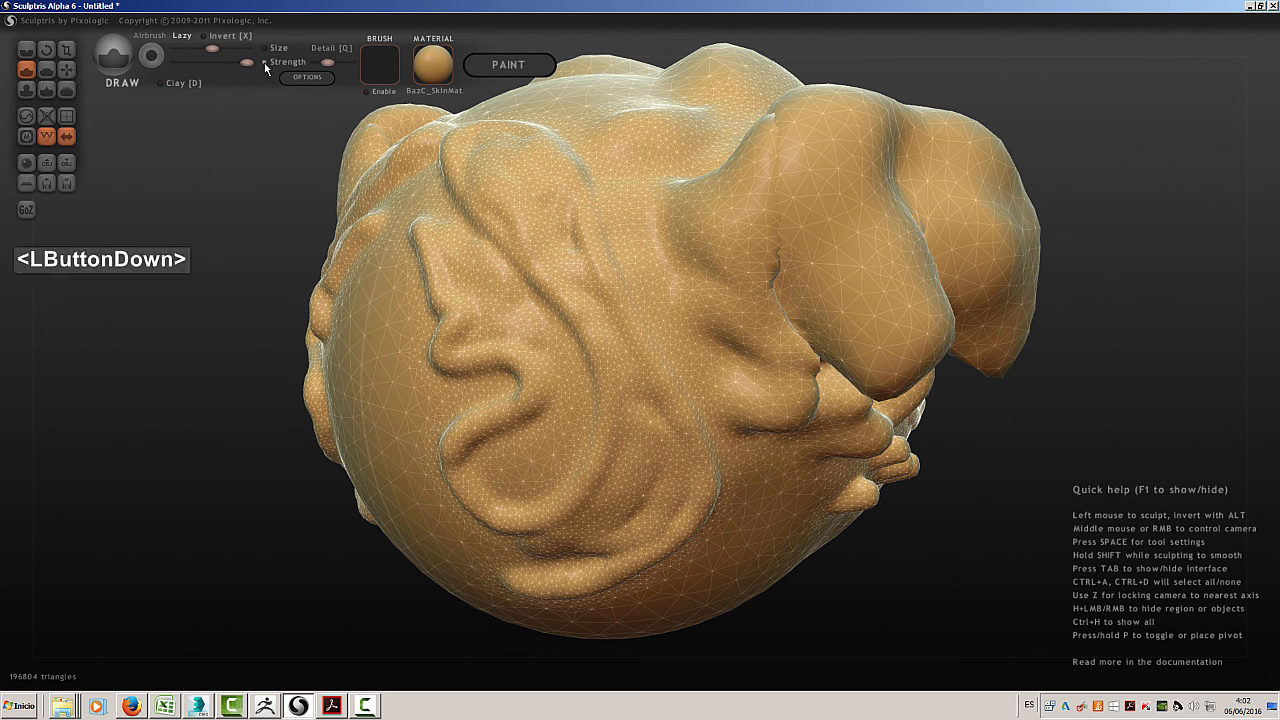
left_click(270, 47)
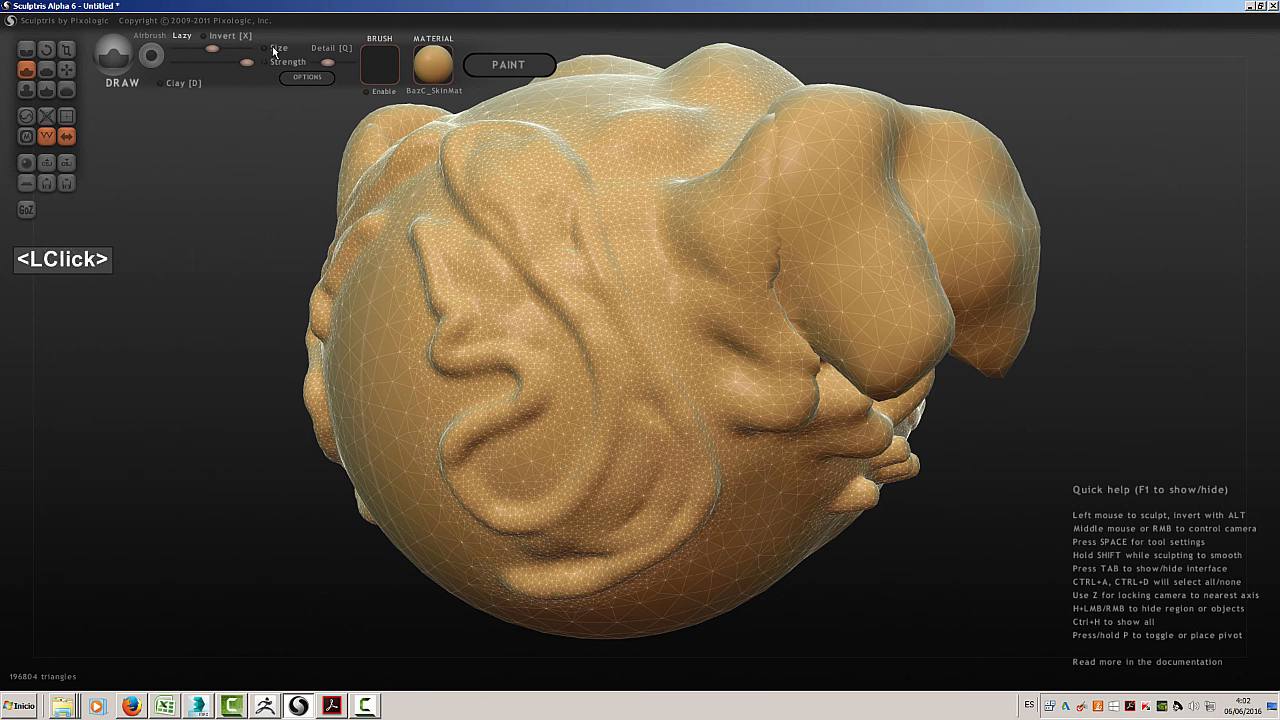
left_click(269, 47)
left_click_drag(209, 51, 216, 52)
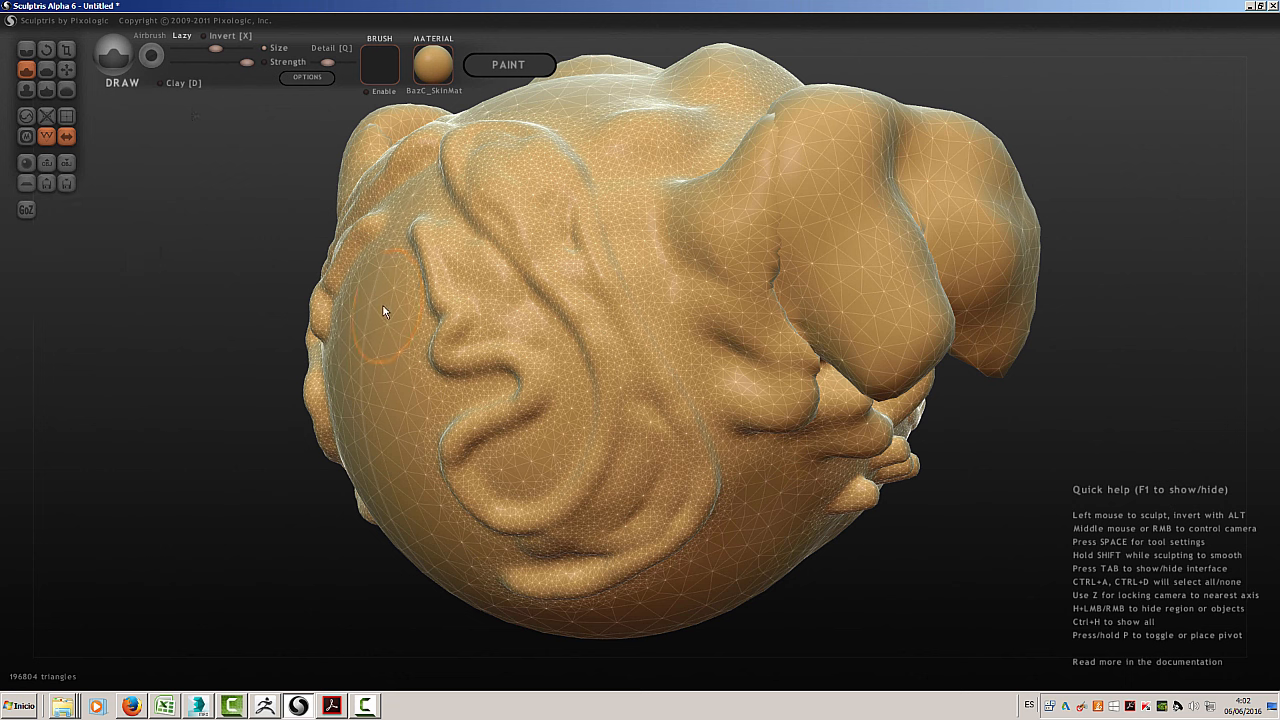
Sculpt a lumpy ridge of varying width across the ridged side, and another above it at higher detail
left_click_drag(383, 313, 388, 320)
mouse_move(389, 318)
left_mouse_down()
mouse_move(425, 317)
mouse_move(388, 309)
mouse_move(408, 325)
mouse_move(398, 354)
mouse_move(437, 360)
mouse_move(525, 333)
mouse_move(560, 398)
mouse_move(594, 404)
mouse_move(623, 323)
left_mouse_up()
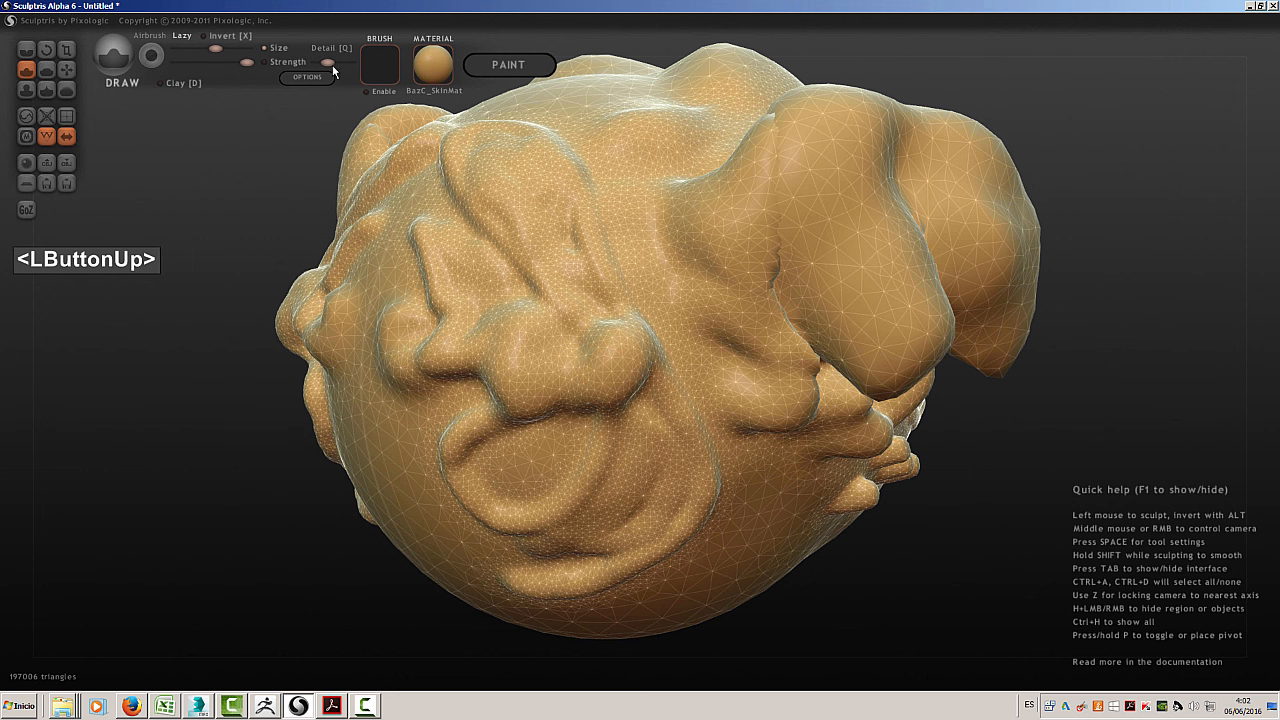
left_click_drag(332, 61, 352, 68)
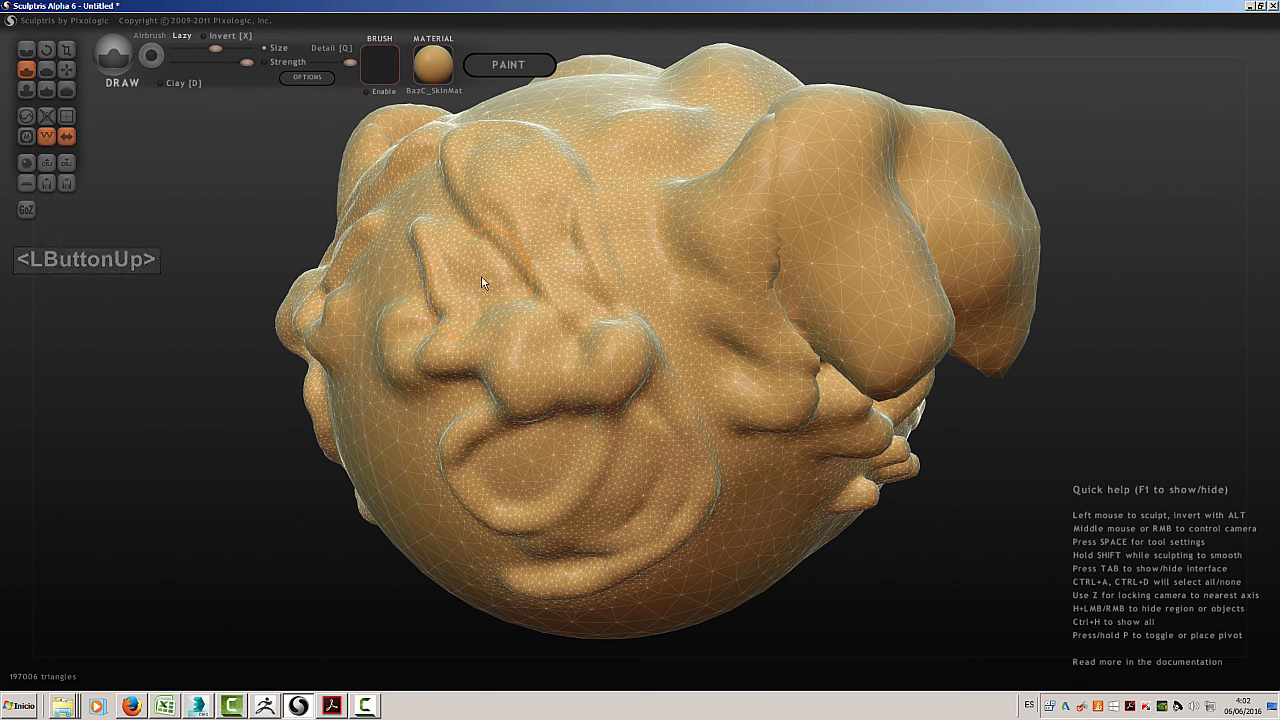
mouse_move(479, 280)
left_mouse_down()
mouse_move(546, 218)
mouse_move(594, 211)
mouse_move(685, 336)
mouse_move(691, 418)
mouse_move(674, 432)
mouse_move(756, 440)
left_mouse_up()
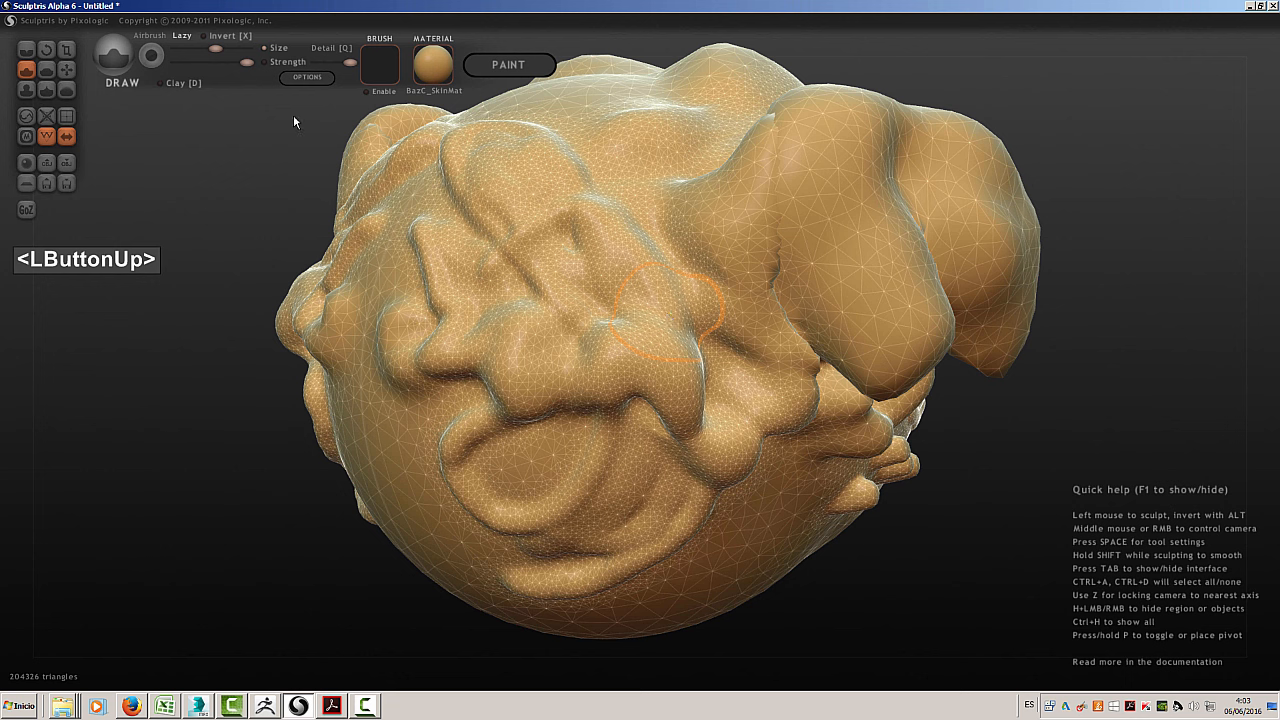
Sculpt thick strokes toward the overhanging lobes with strength-only pen pressure, and more strokes with size pressure also enabled
double_click(264, 60)
left_click(266, 60)
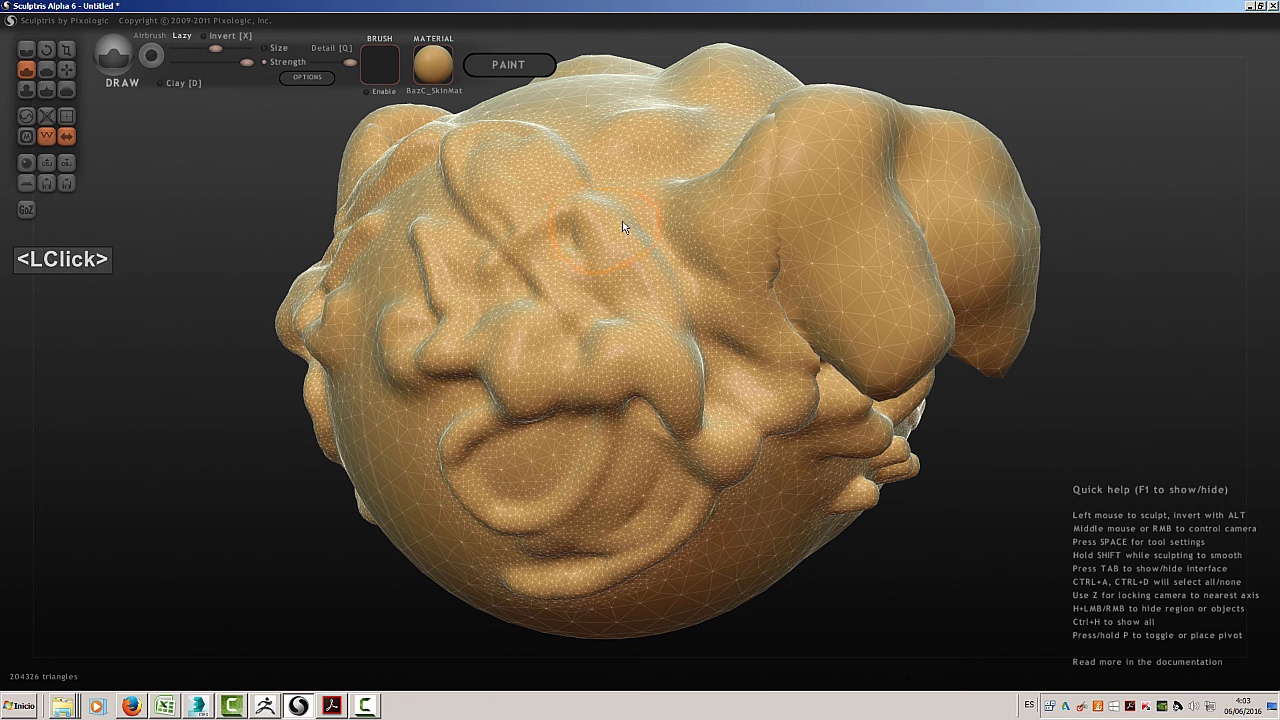
mouse_move(613, 237)
left_mouse_down()
mouse_move(620, 285)
mouse_move(690, 412)
mouse_move(695, 396)
mouse_move(682, 408)
mouse_move(623, 285)
mouse_move(545, 285)
mouse_move(543, 200)
mouse_move(580, 200)
mouse_move(600, 180)
mouse_move(651, 189)
mouse_move(692, 242)
mouse_move(740, 256)
mouse_move(765, 225)
mouse_move(820, 294)
mouse_move(835, 242)
mouse_move(777, 177)
left_mouse_up()
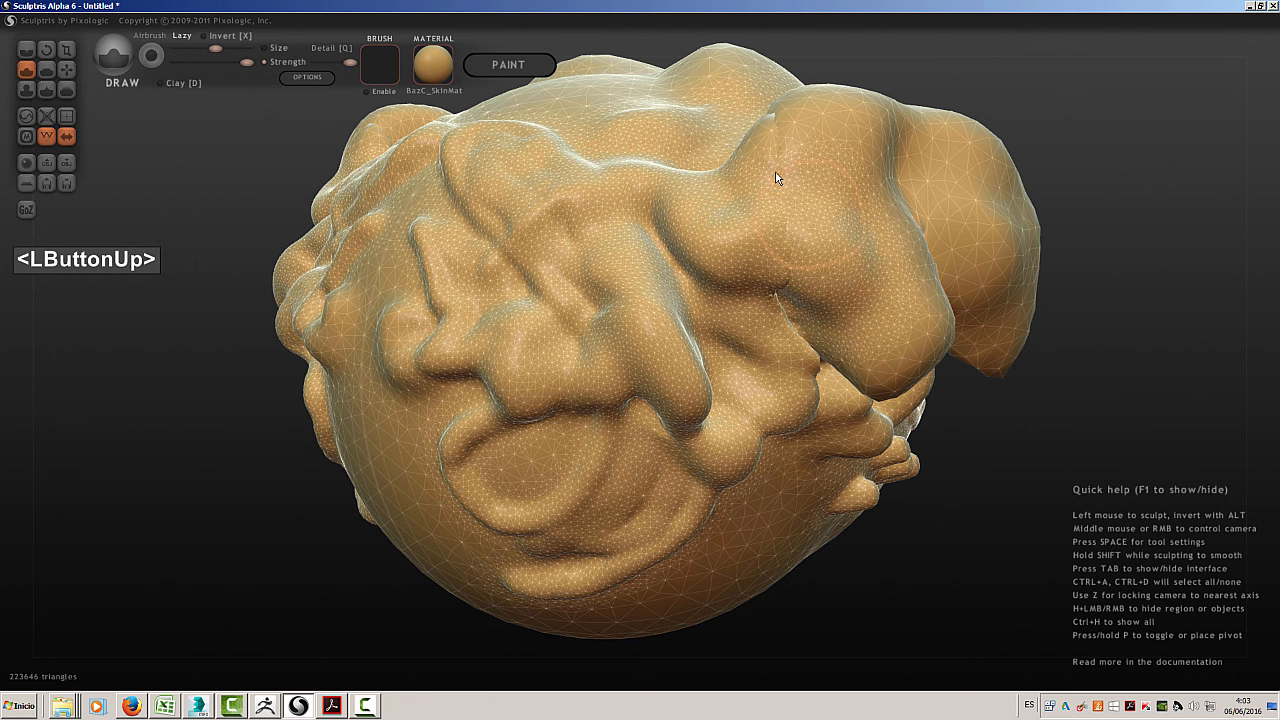
left_click(264, 47)
mouse_move(523, 270)
left_mouse_down()
mouse_move(542, 243)
mouse_move(563, 317)
mouse_move(632, 240)
mouse_move(717, 340)
mouse_move(764, 268)
mouse_move(682, 193)
mouse_move(548, 203)
mouse_move(587, 146)
mouse_move(709, 240)
mouse_move(680, 190)
mouse_move(549, 85)
mouse_move(512, 104)
mouse_move(576, 163)
left_mouse_up()
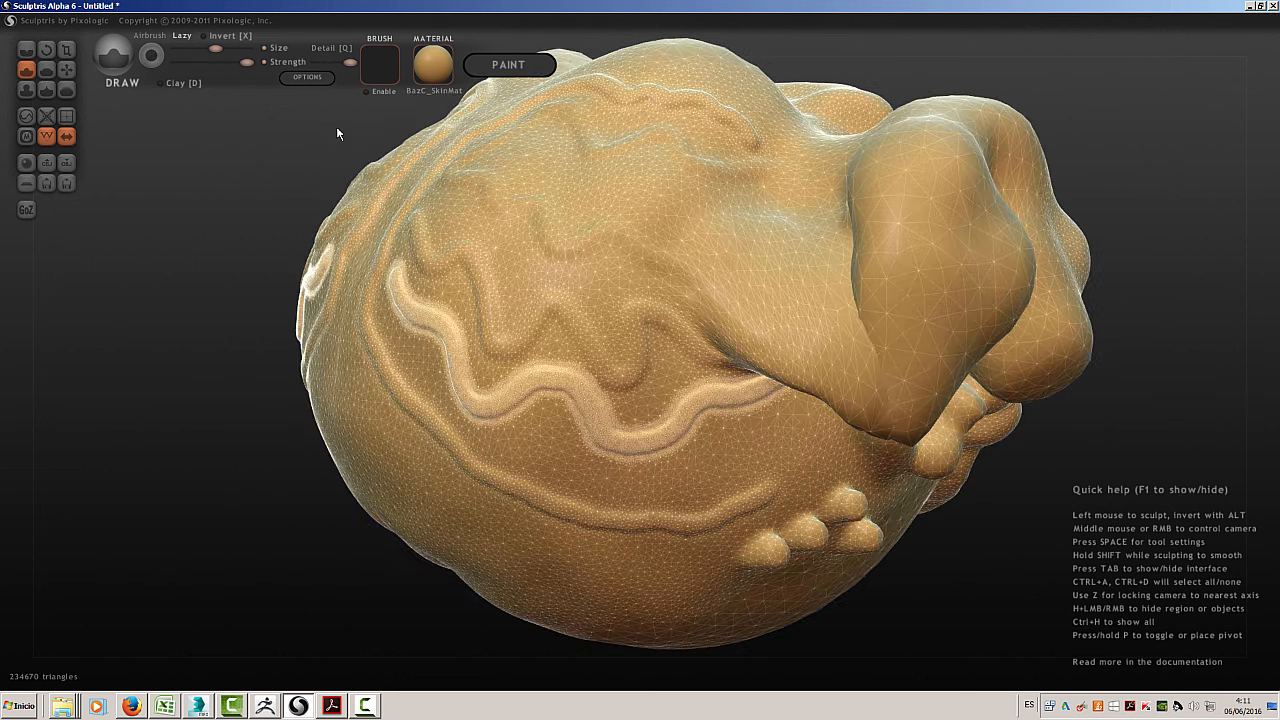
Turn on Turntable animation in the sculpt options, view the whole rotating model, and turn the animation off again
left_click(307, 77)
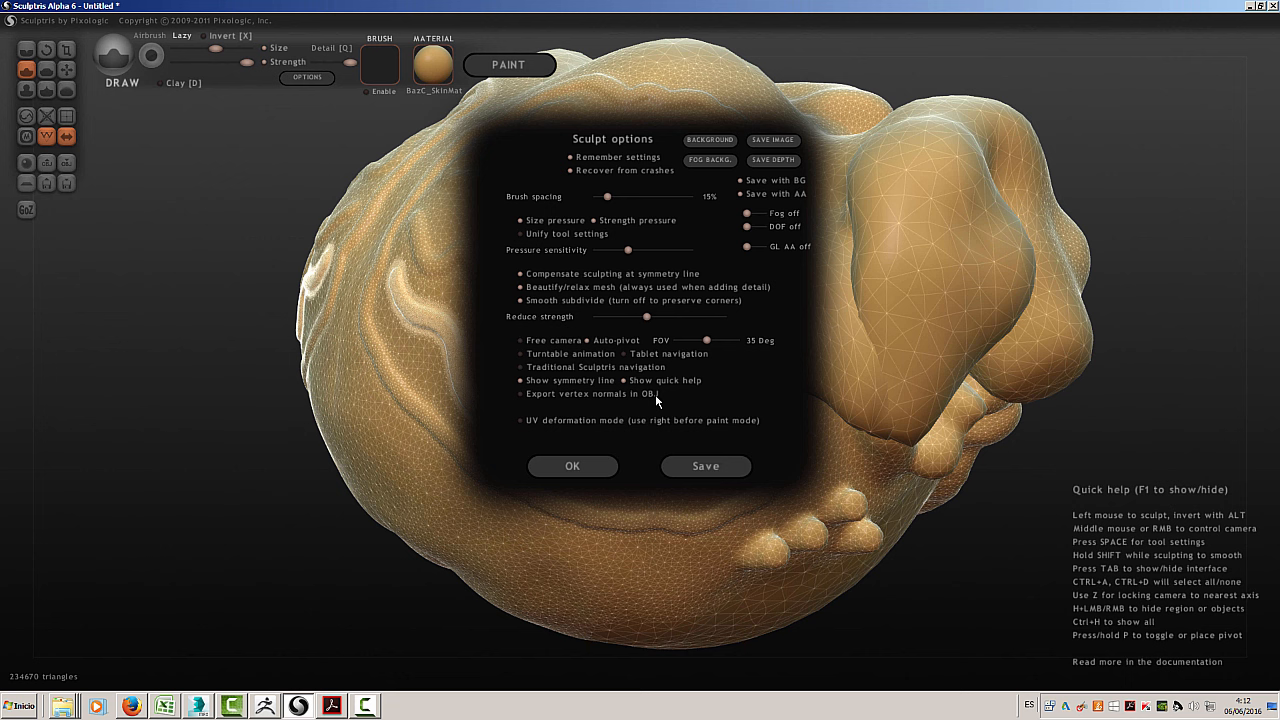
left_click(521, 357)
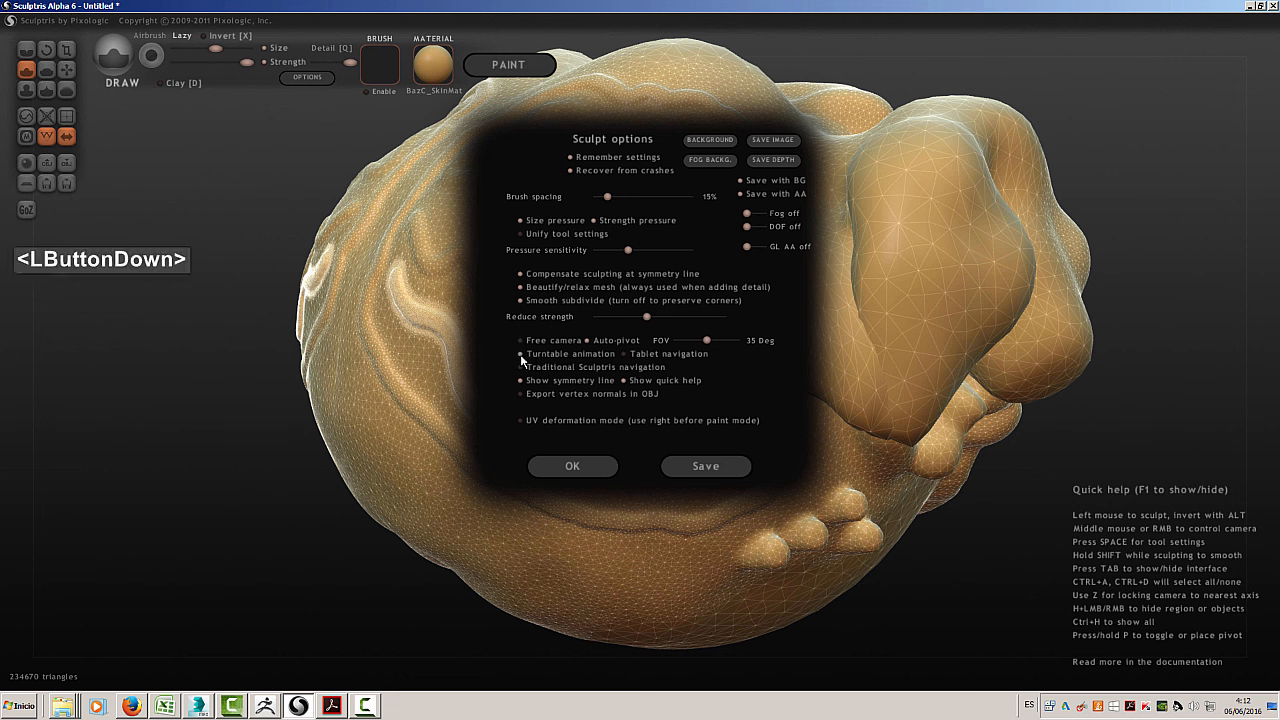
left_click(565, 469)
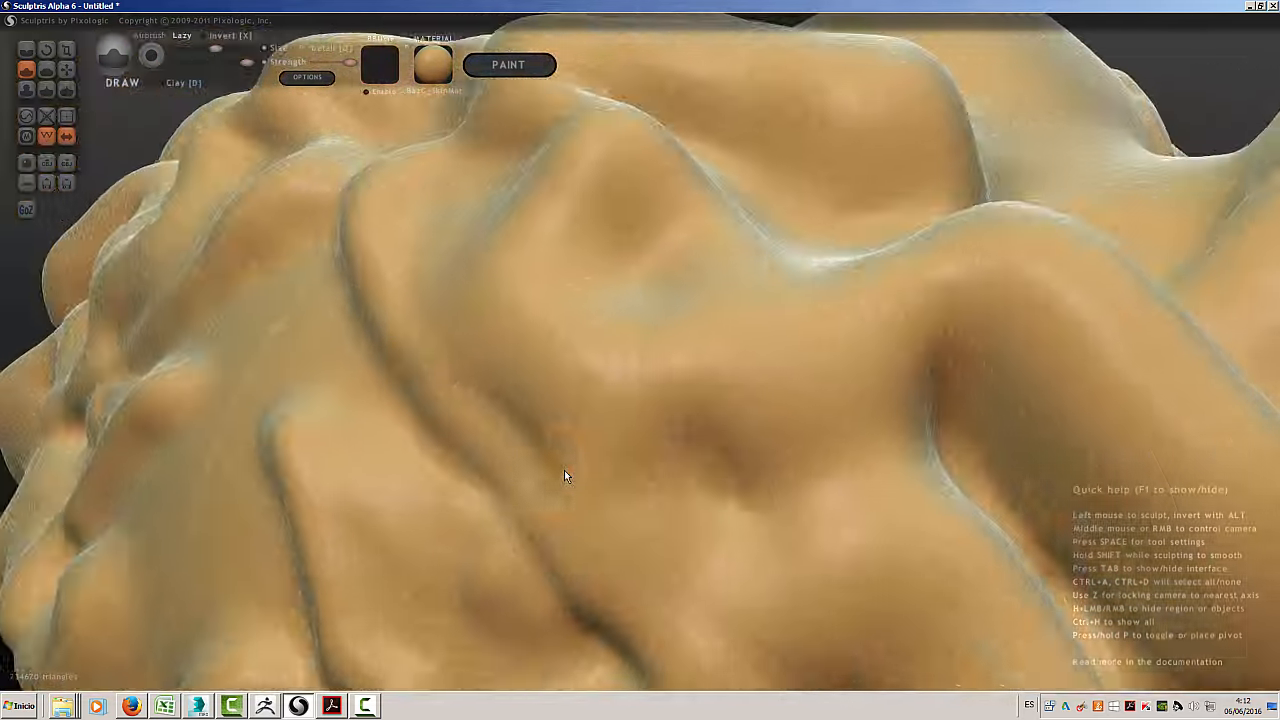
scroll(564, 476, "down", 5)
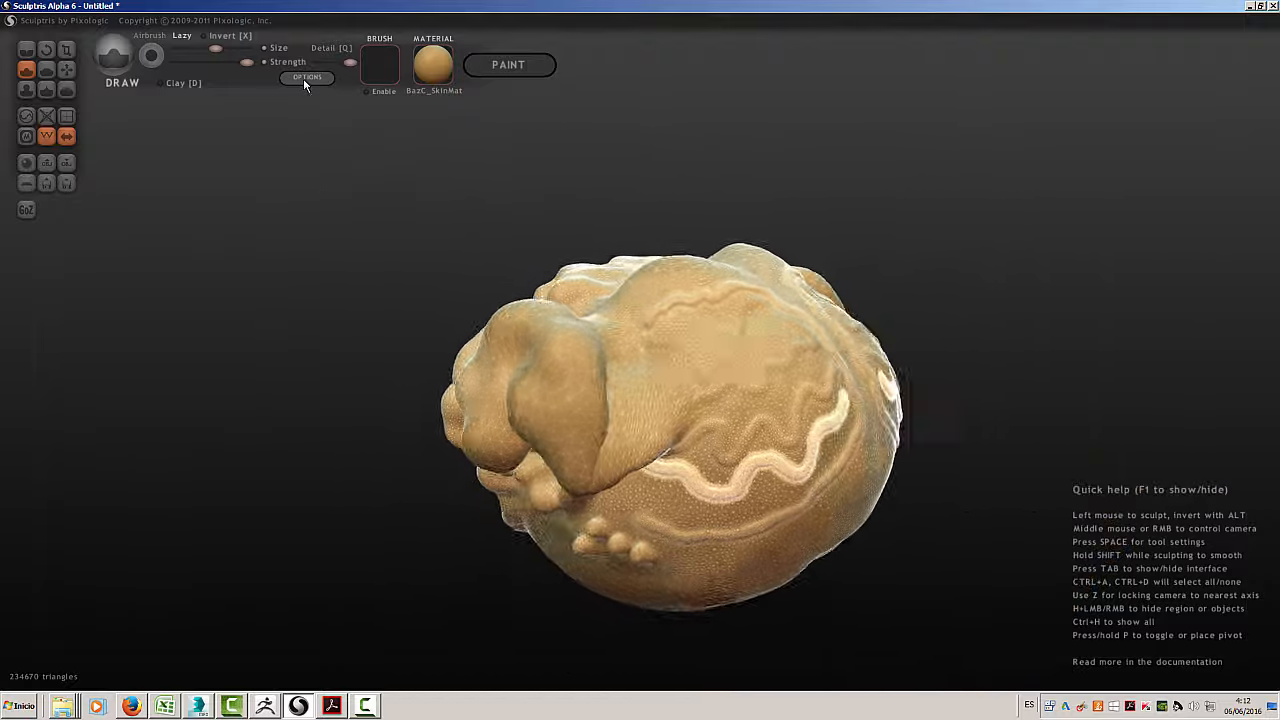
left_click(305, 78)
left_click(521, 366)
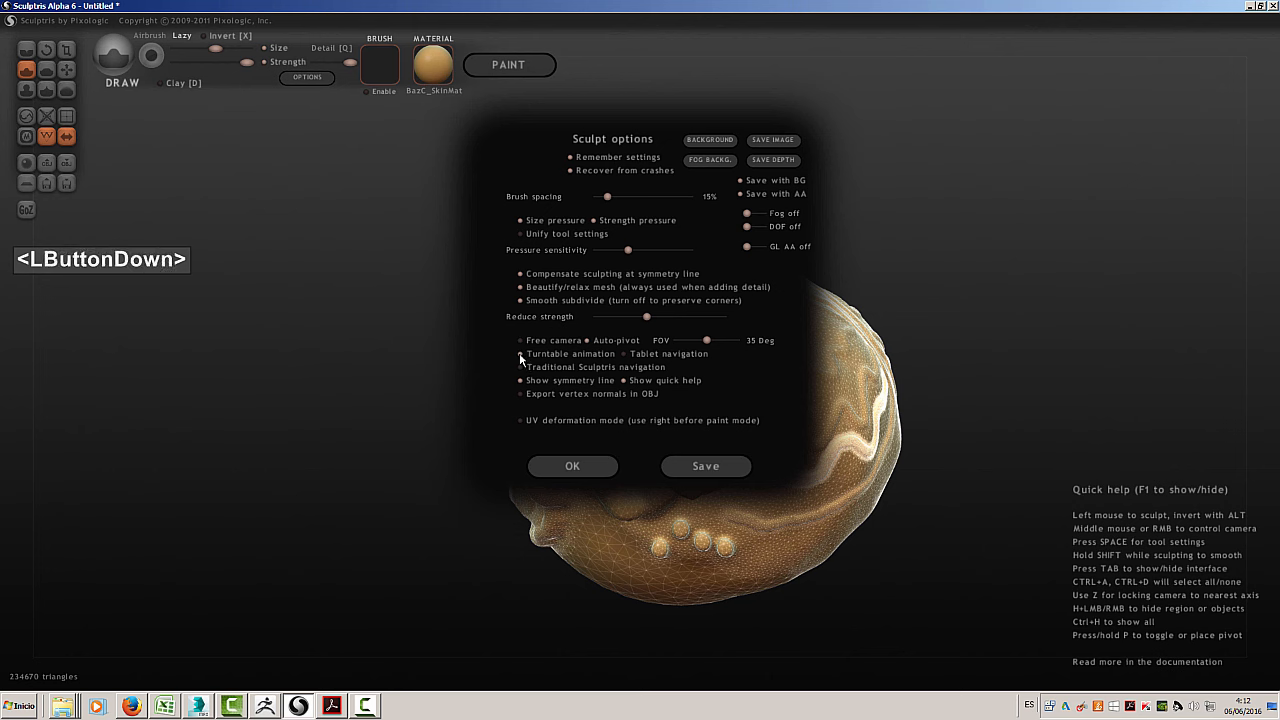
left_click(579, 463)
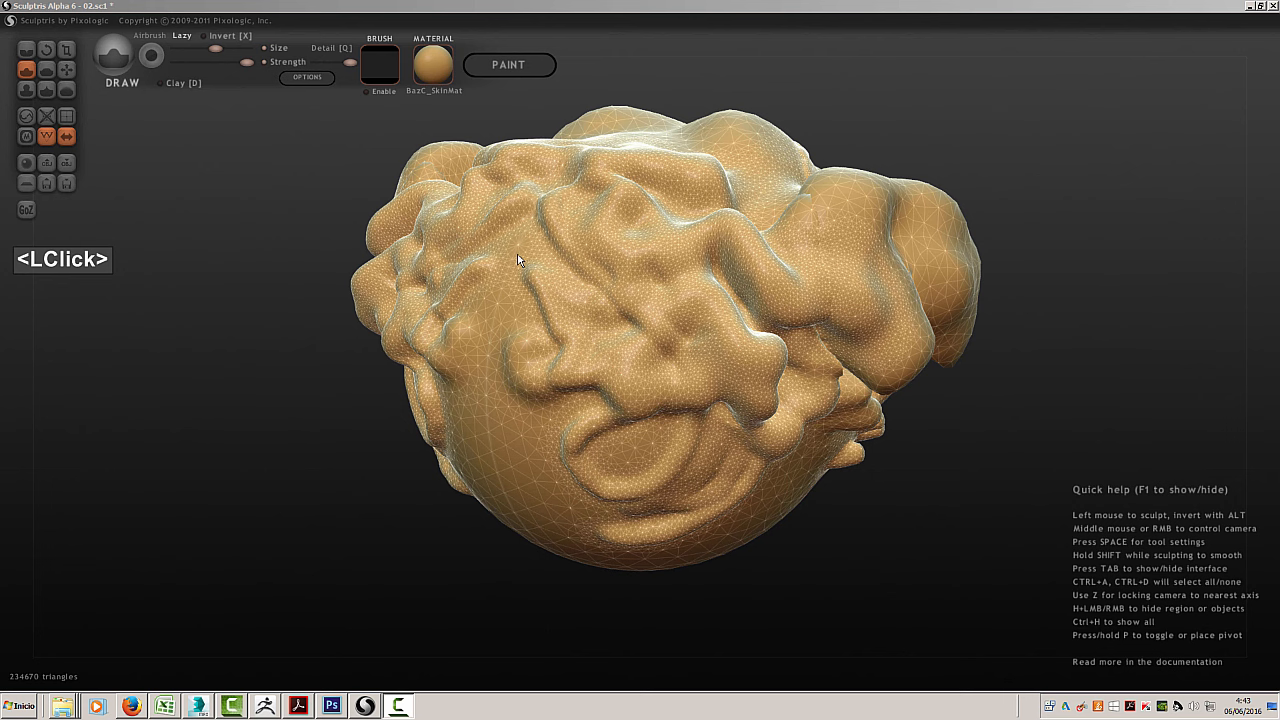
Load and enable the Snake3 brush texture, and sculpt rough scales over the lumpy ridged side
left_click(376, 75)
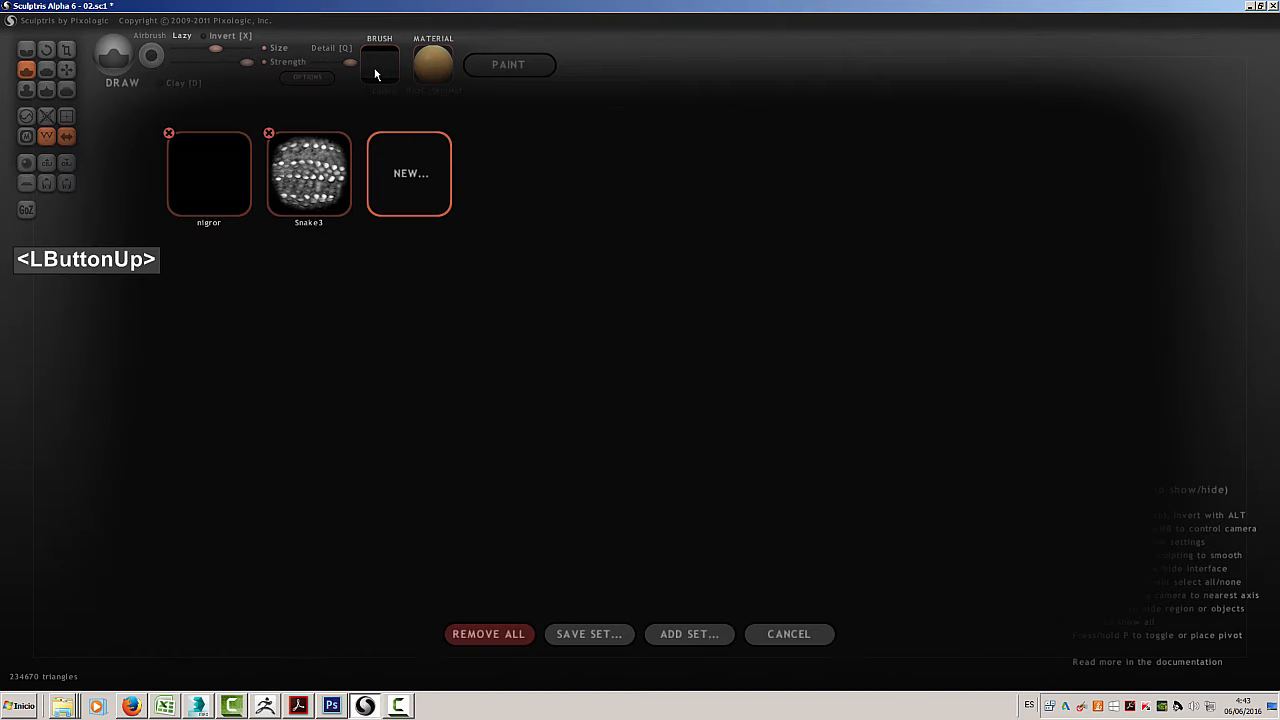
left_click(303, 186)
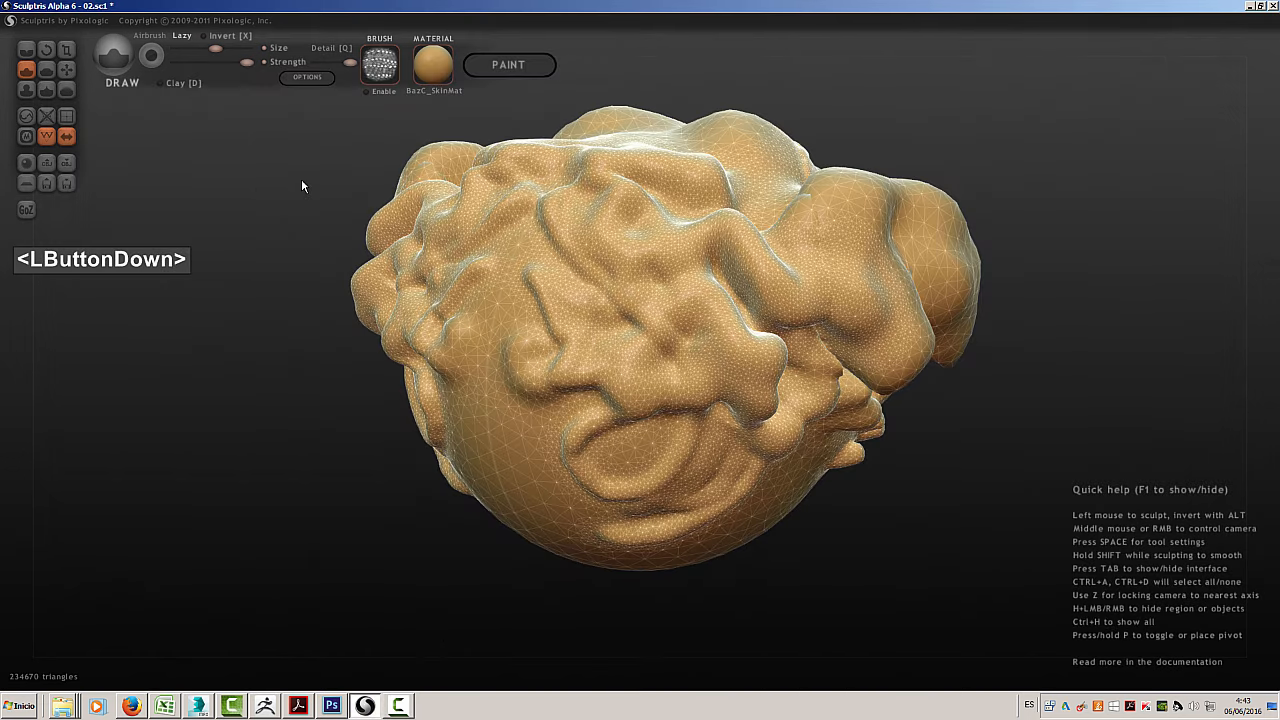
left_click(366, 91)
mouse_move(598, 245)
left_mouse_down()
mouse_move(453, 297)
mouse_move(578, 440)
mouse_move(628, 373)
mouse_move(690, 400)
mouse_move(680, 290)
mouse_move(546, 267)
mouse_move(638, 386)
mouse_move(716, 460)
mouse_move(750, 470)
left_mouse_up()
middle_click_drag(866, 210, 772, 211)
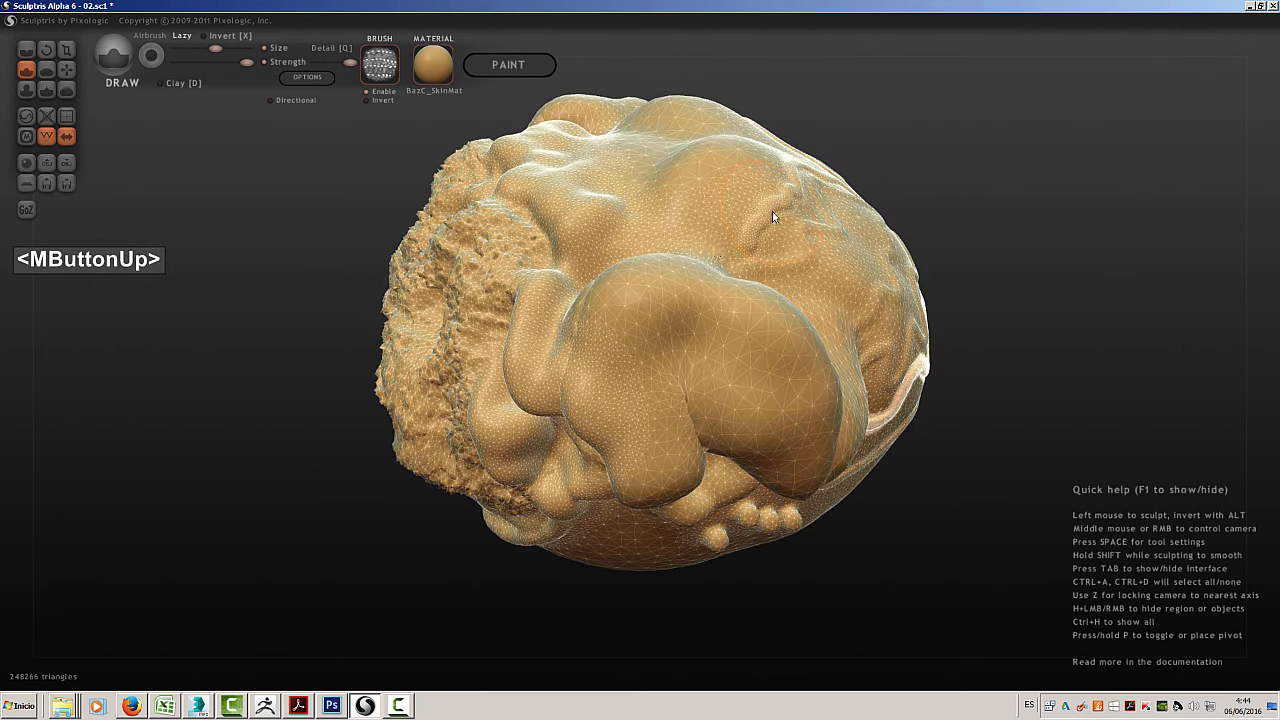
Sculpt rough Snake3 scales over the upper lobes, and invert the brush texture for strokes across the large overhanging lobe
mouse_move(490, 330)
left_mouse_down()
mouse_move(566, 298)
mouse_move(536, 278)
mouse_move(540, 310)
mouse_move(497, 153)
mouse_move(564, 226)
mouse_move(592, 200)
mouse_move(648, 258)
mouse_move(623, 317)
mouse_move(636, 409)
mouse_move(650, 420)
left_mouse_up()
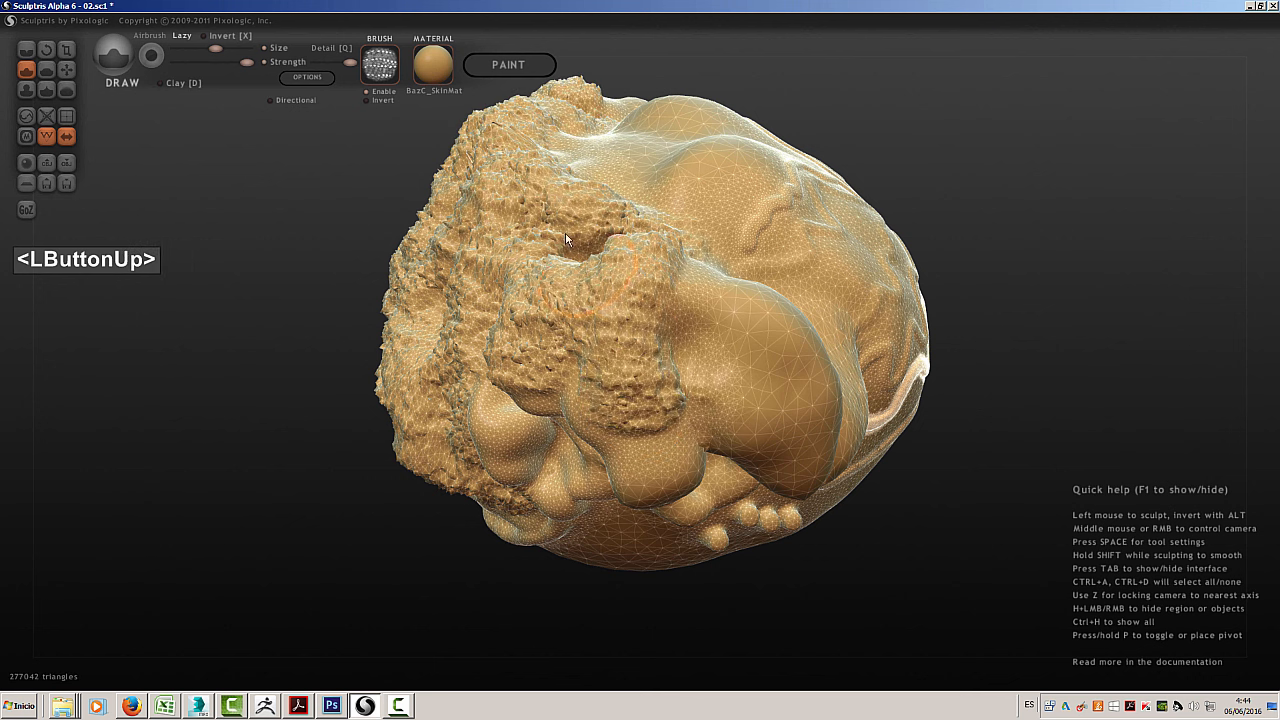
left_click(366, 101)
mouse_move(710, 198)
left_mouse_down()
mouse_move(705, 185)
mouse_move(760, 392)
mouse_move(804, 446)
mouse_move(765, 365)
mouse_move(660, 290)
mouse_move(630, 245)
left_mouse_up()
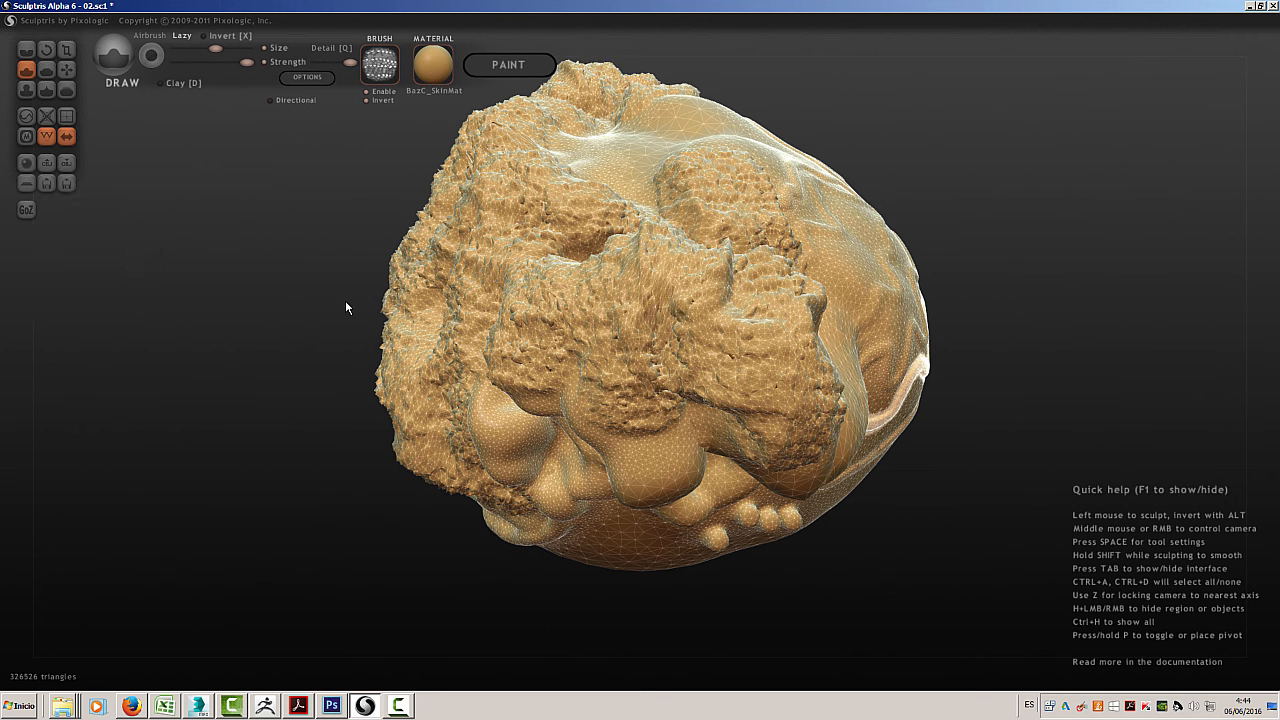
Increase the Draw brush size and sculpt coarser inverted scales across the textured middle of the lobes
scroll(345, 300, "down", 1)
left_click_drag(209, 45, 236, 50)
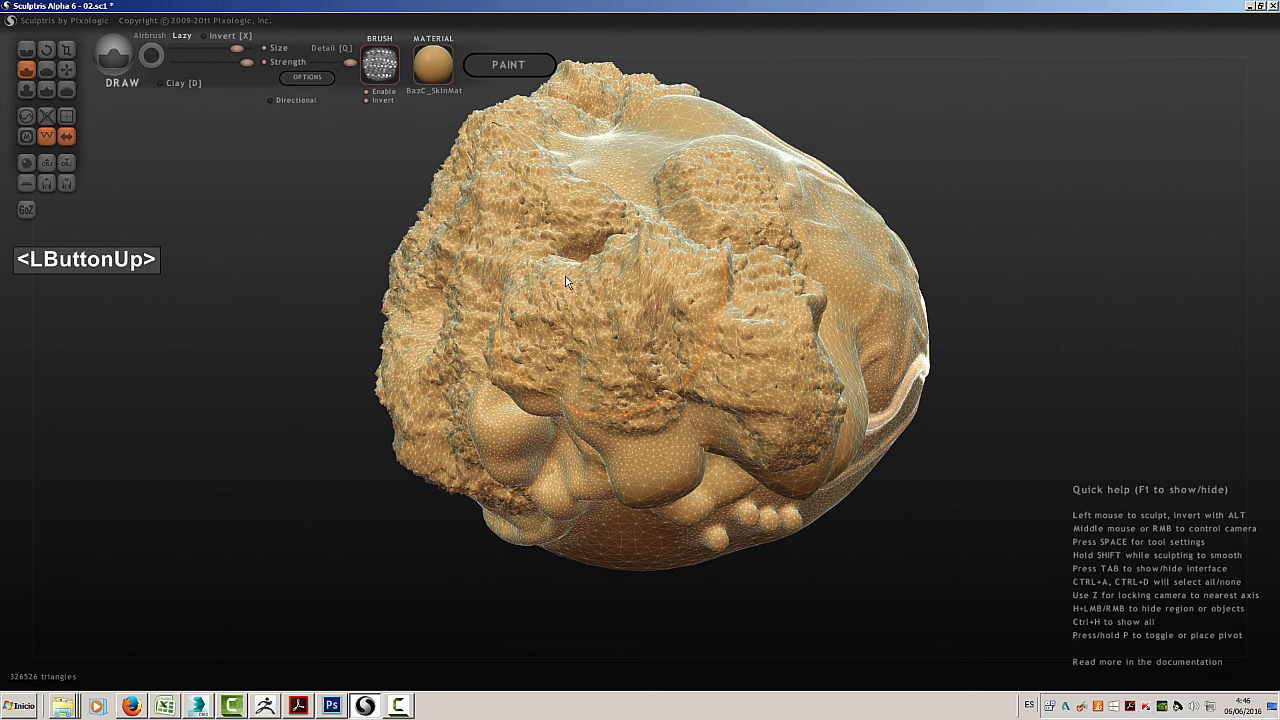
mouse_move(530, 390)
left_mouse_down()
mouse_move(560, 273)
mouse_move(572, 356)
mouse_move(620, 400)
left_mouse_up()
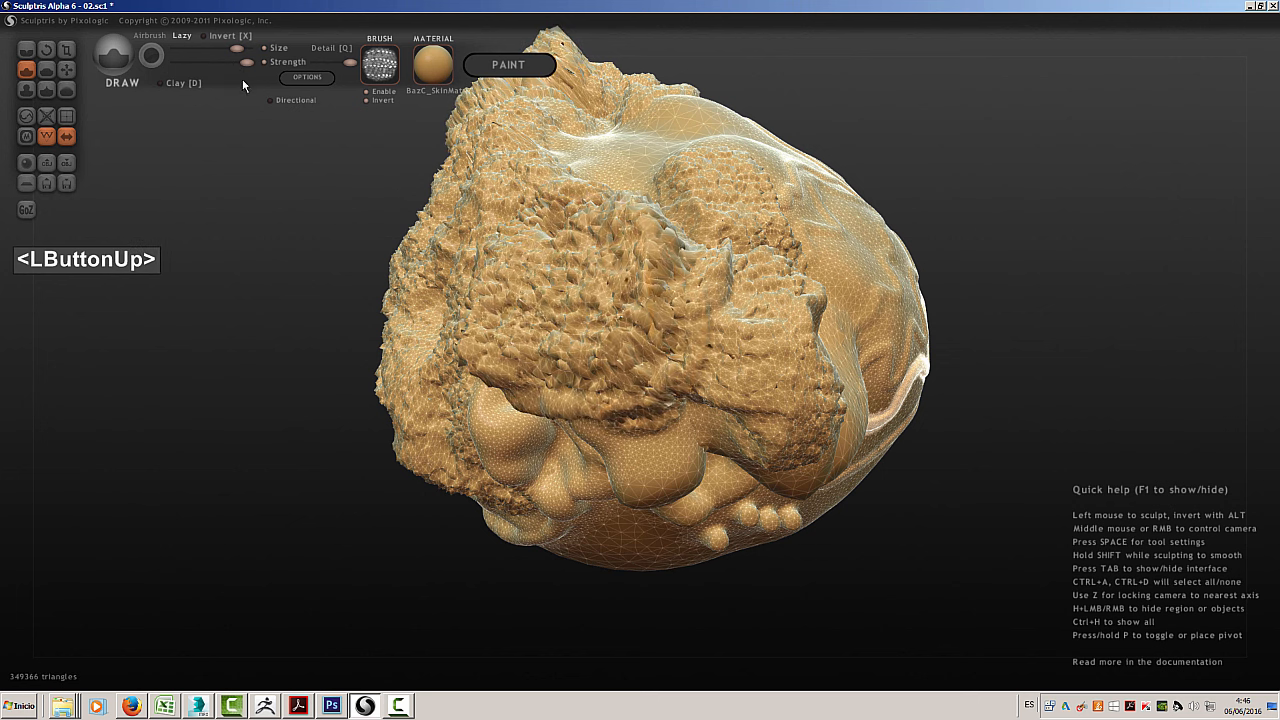
Reduce the brush size and sculpt a small patch of very fine textured detail within the coarse scales
left_click_drag(226, 44, 186, 49)
mouse_move(590, 318)
left_mouse_down()
mouse_move(601, 337)
mouse_move(621, 328)
left_mouse_up()
scroll(621, 330, "up", 10)
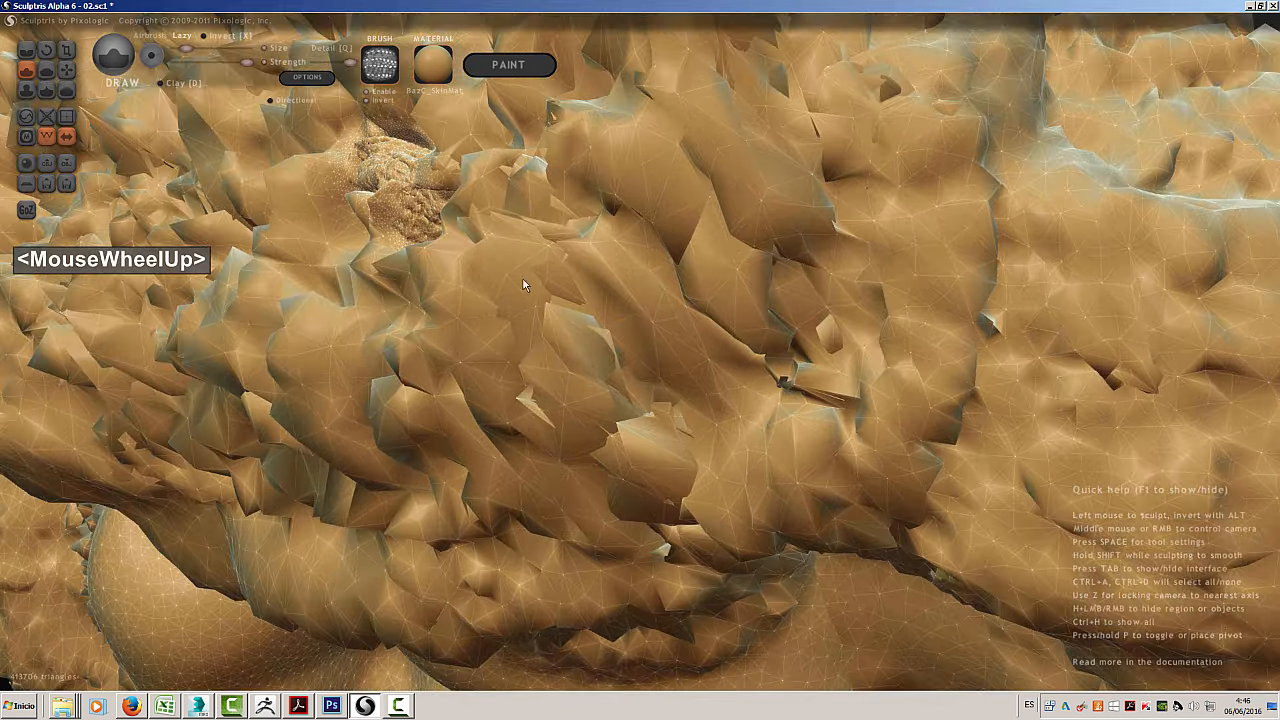
left_click_drag(473, 248, 388, 273)
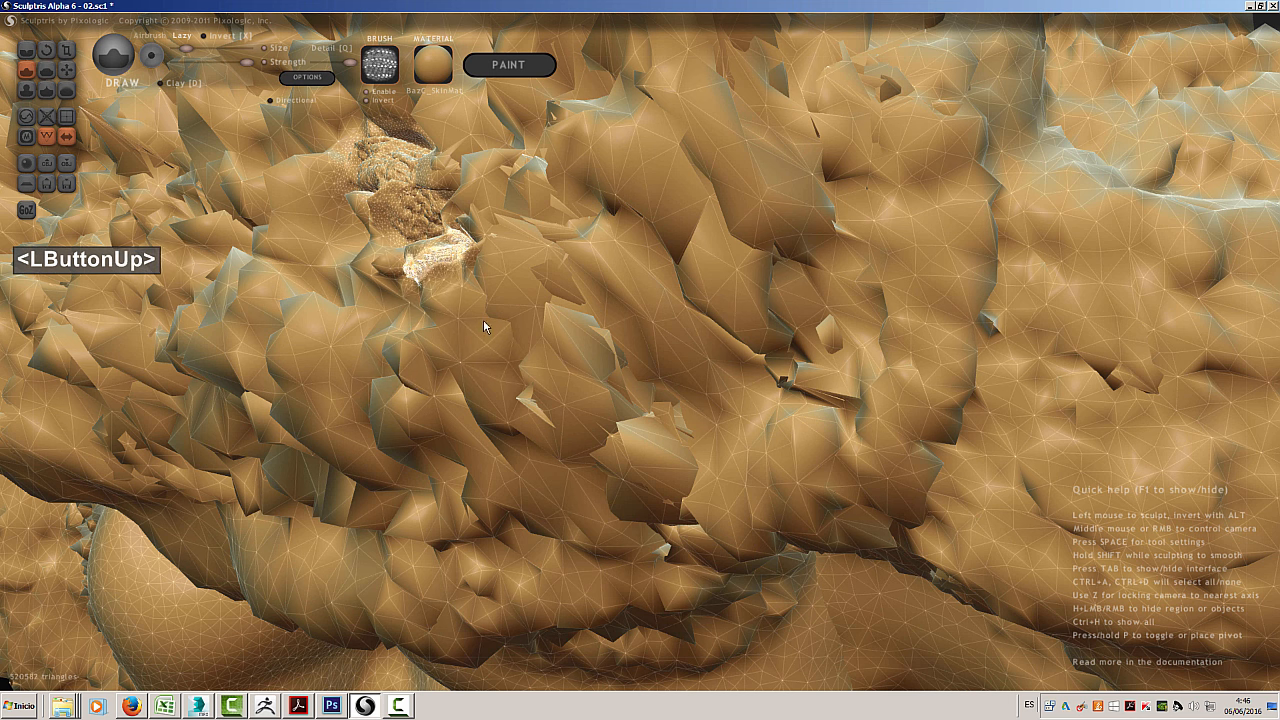
Lower the brush strength, enlarge the brush, and sculpt softer textured strokes over the model's smooth upper area and scaly side
scroll(592, 268, "down", 1)
scroll(581, 286, "down", 2)
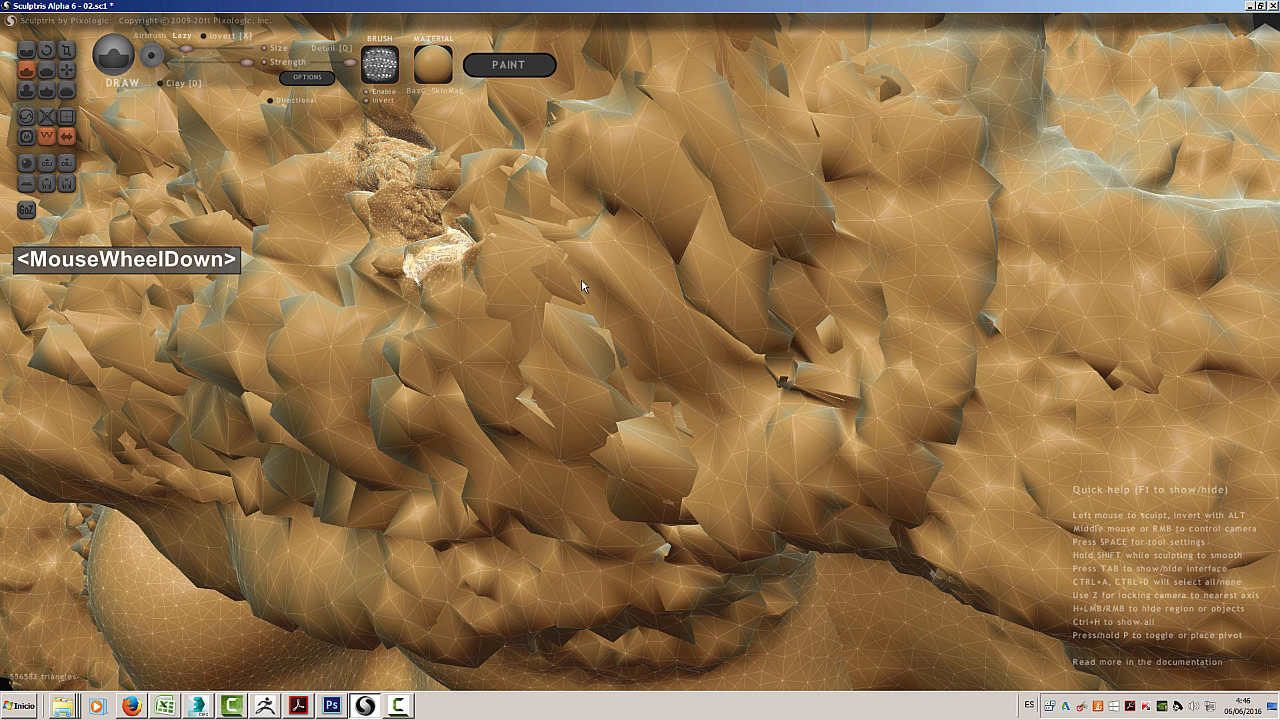
middle_click(581, 286)
scroll(590, 312, "down", 2)
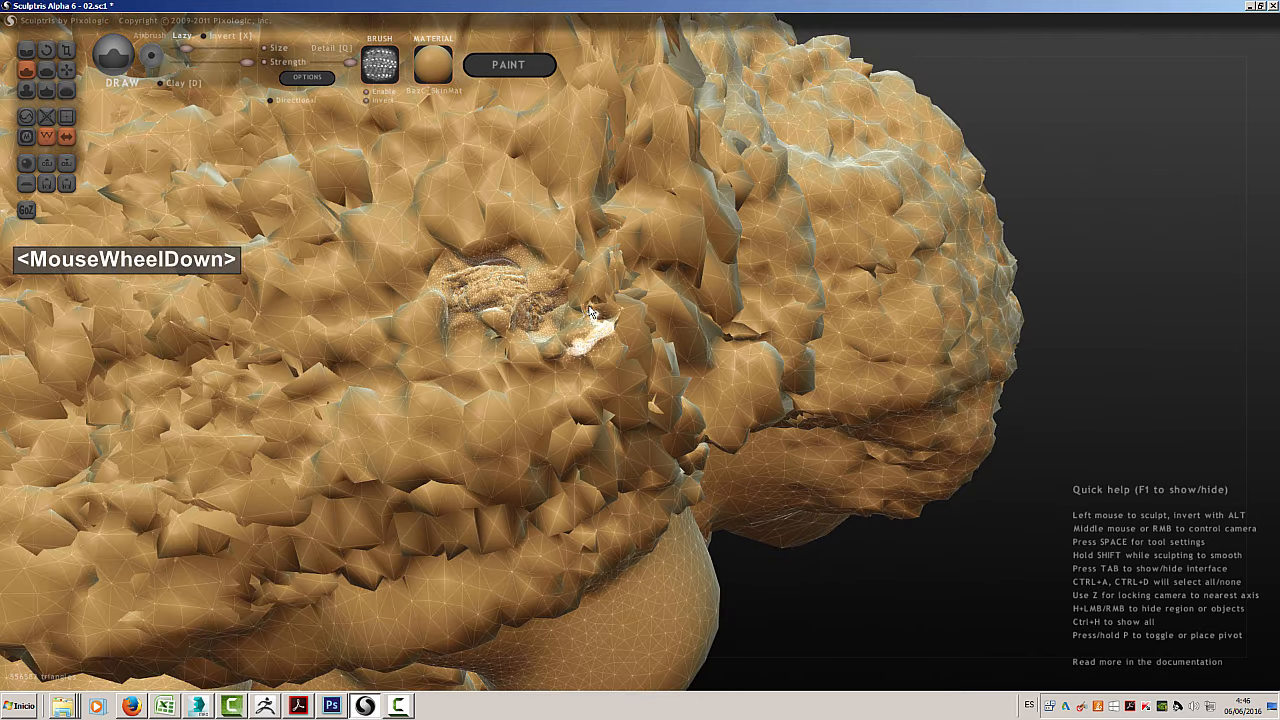
scroll(590, 312, "down", 4)
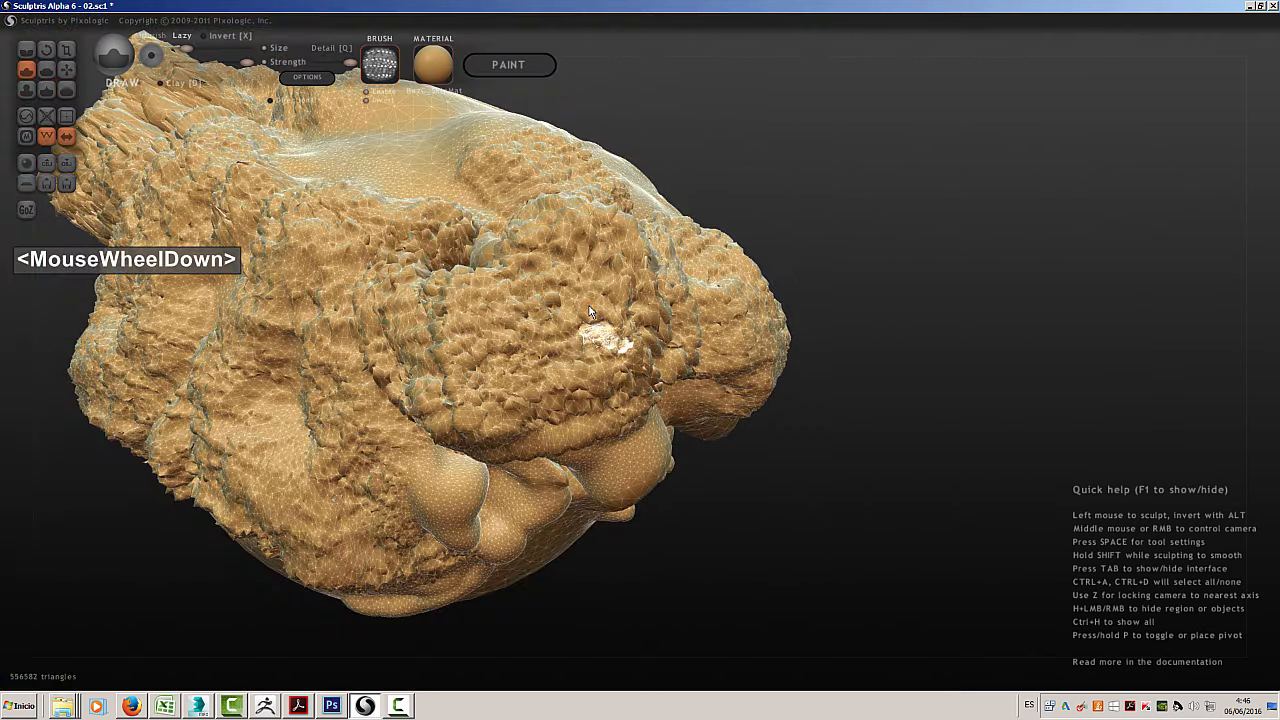
scroll(590, 312, "down", 3)
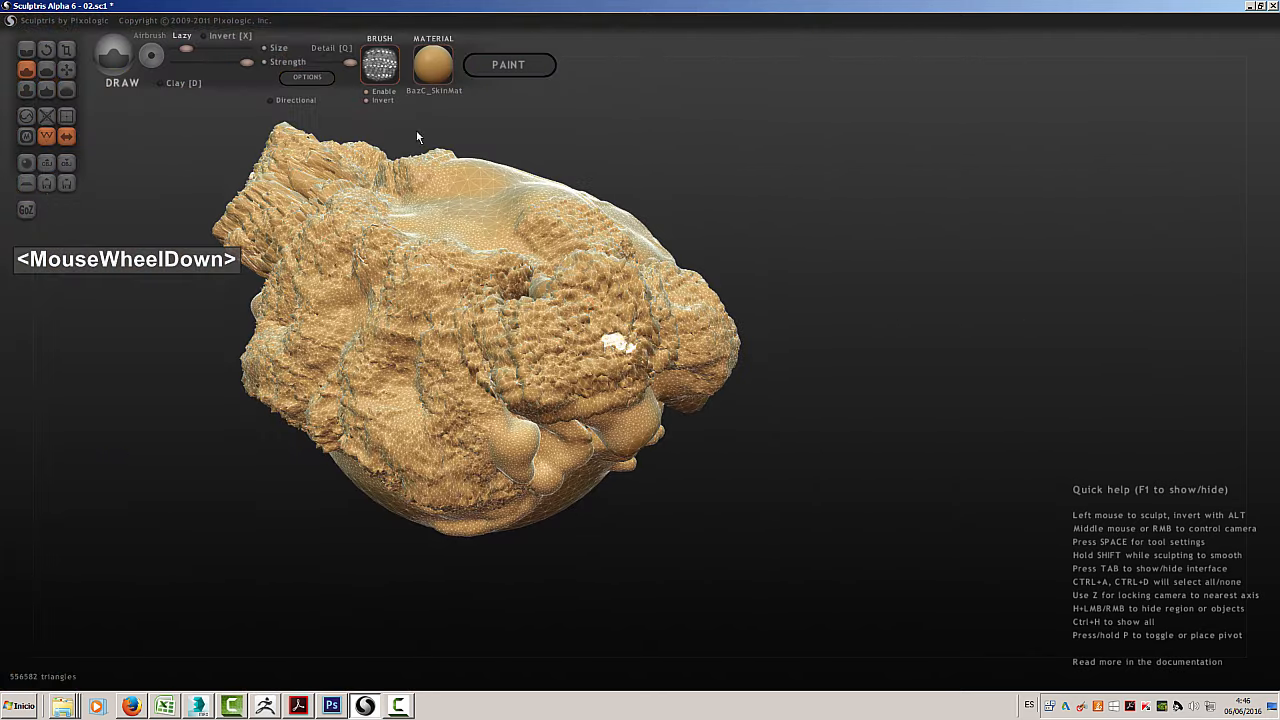
left_click_drag(246, 62, 212, 52)
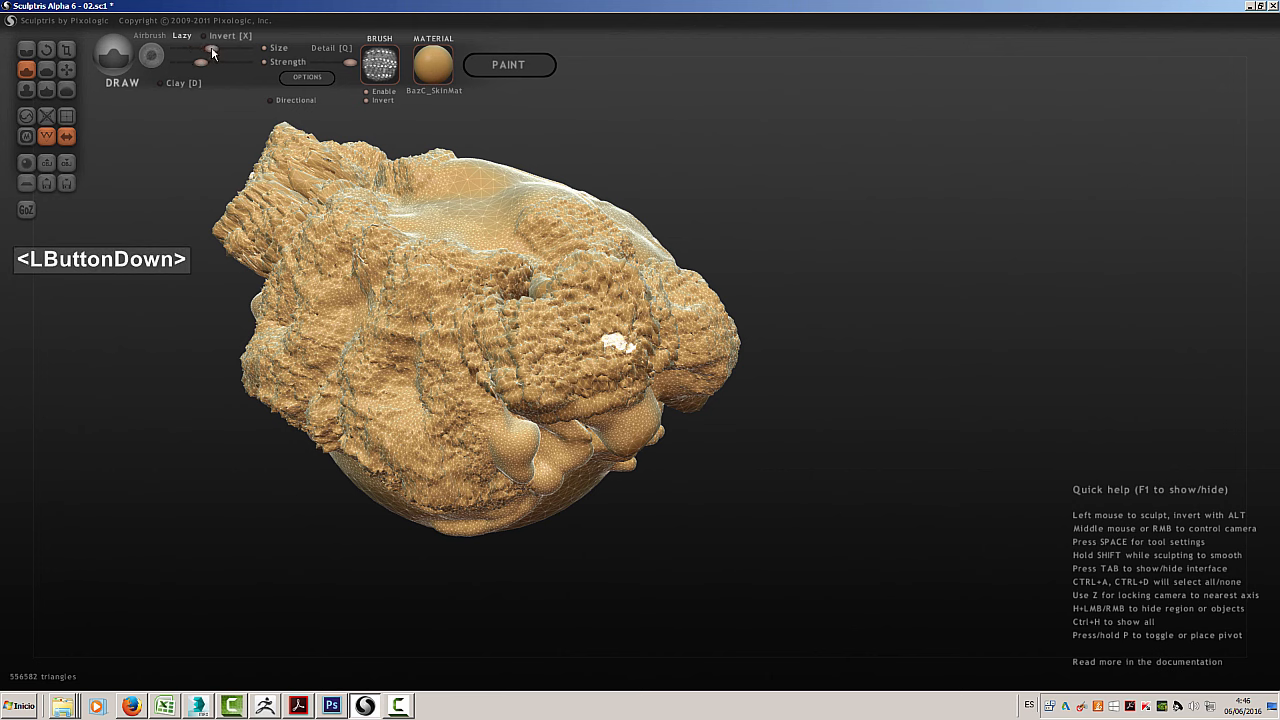
mouse_move(447, 221)
left_mouse_down()
mouse_move(461, 207)
mouse_move(450, 197)
mouse_move(430, 210)
mouse_move(500, 212)
left_mouse_up()
mouse_move(472, 258)
left_mouse_down()
mouse_move(373, 288)
mouse_move(440, 280)
mouse_move(403, 292)
mouse_move(366, 358)
mouse_move(325, 389)
mouse_move(446, 389)
mouse_move(474, 372)
left_mouse_up()
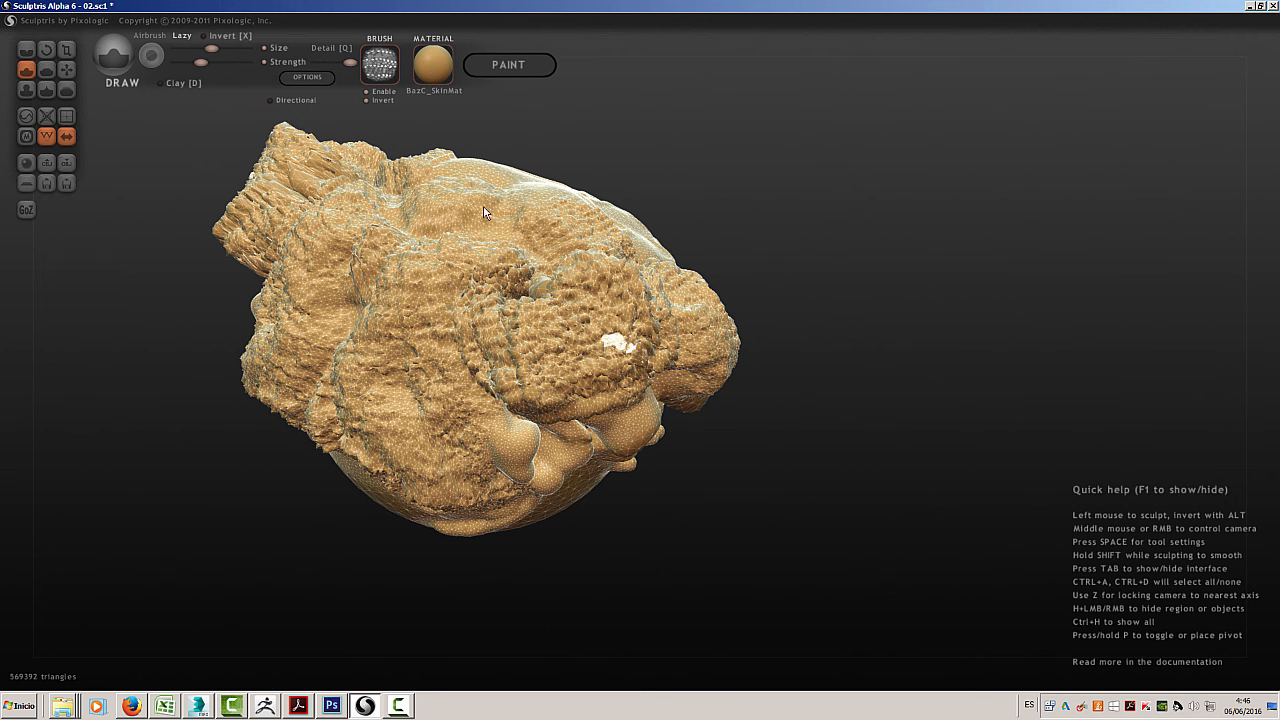
mouse_move(484, 212)
left_mouse_down()
mouse_move(487, 171)
mouse_move(675, 115)
left_mouse_up()
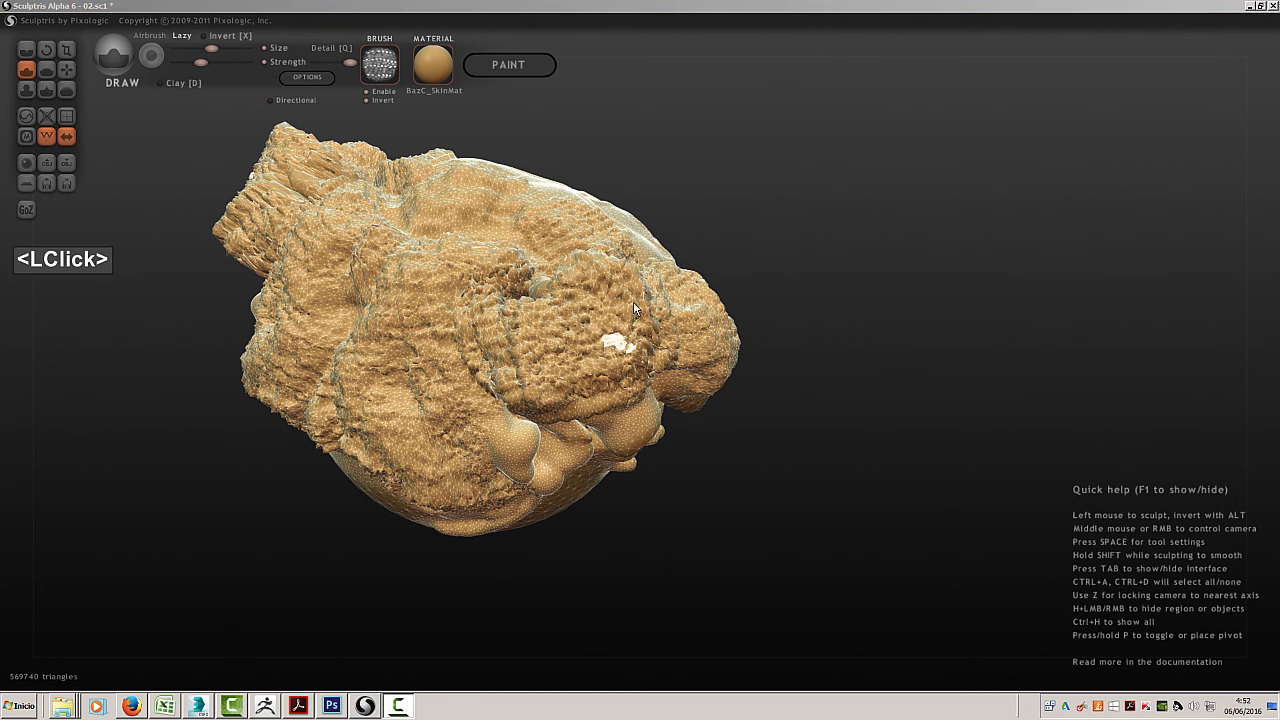
Browse the material library, apply the test_gold material, and examine the gold model from several angles
left_click(430, 66)
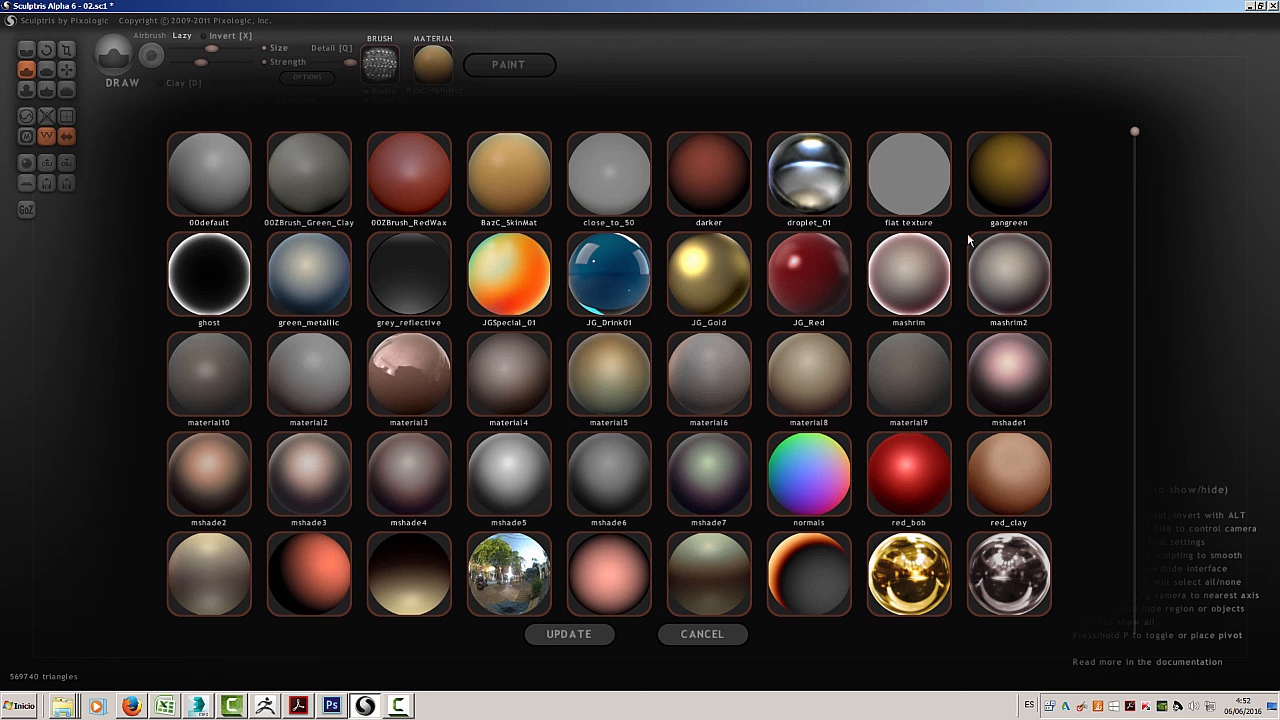
left_click_drag(1134, 132, 1131, 628)
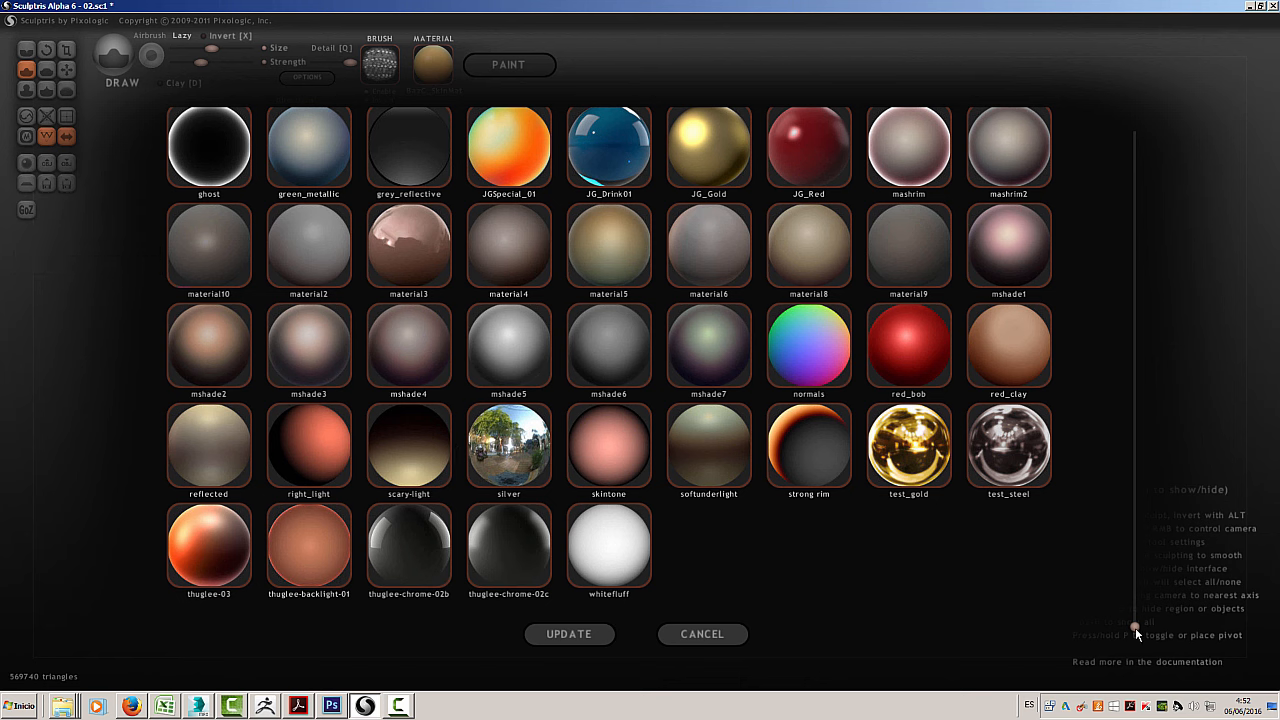
left_click_drag(1135, 627, 1118, 137)
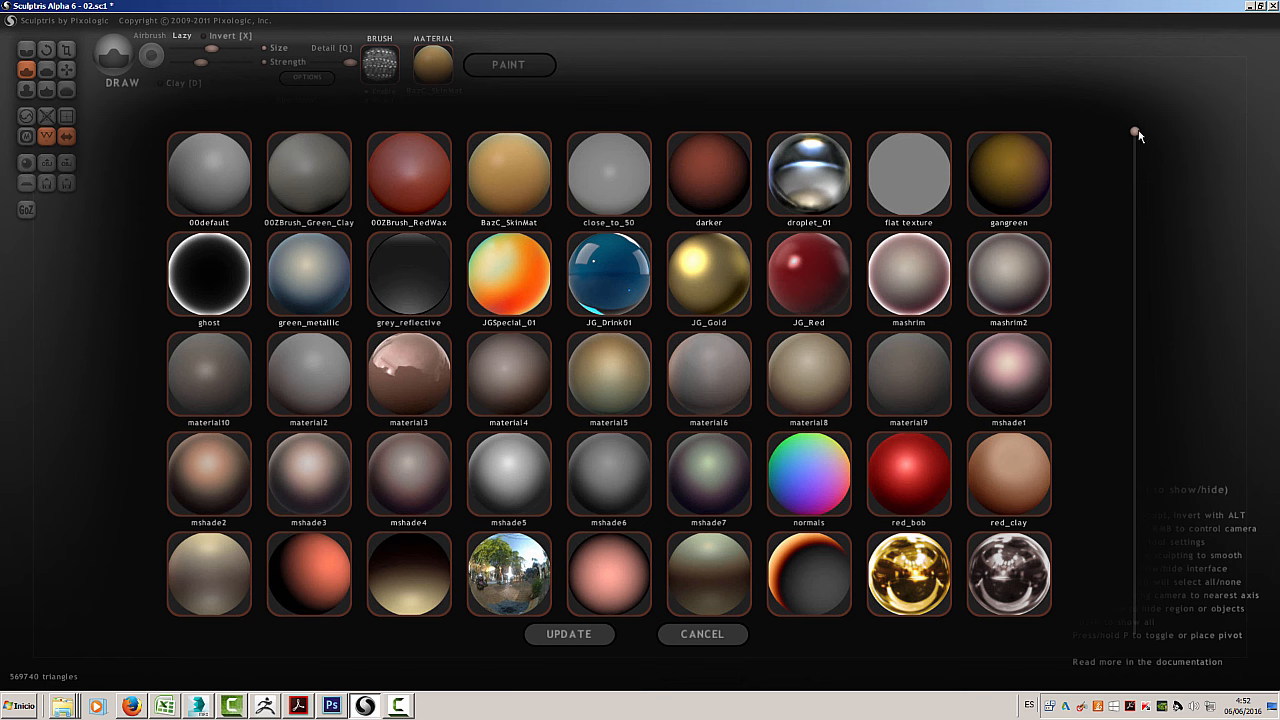
left_click_drag(1135, 131, 1139, 548)
left_click(910, 475)
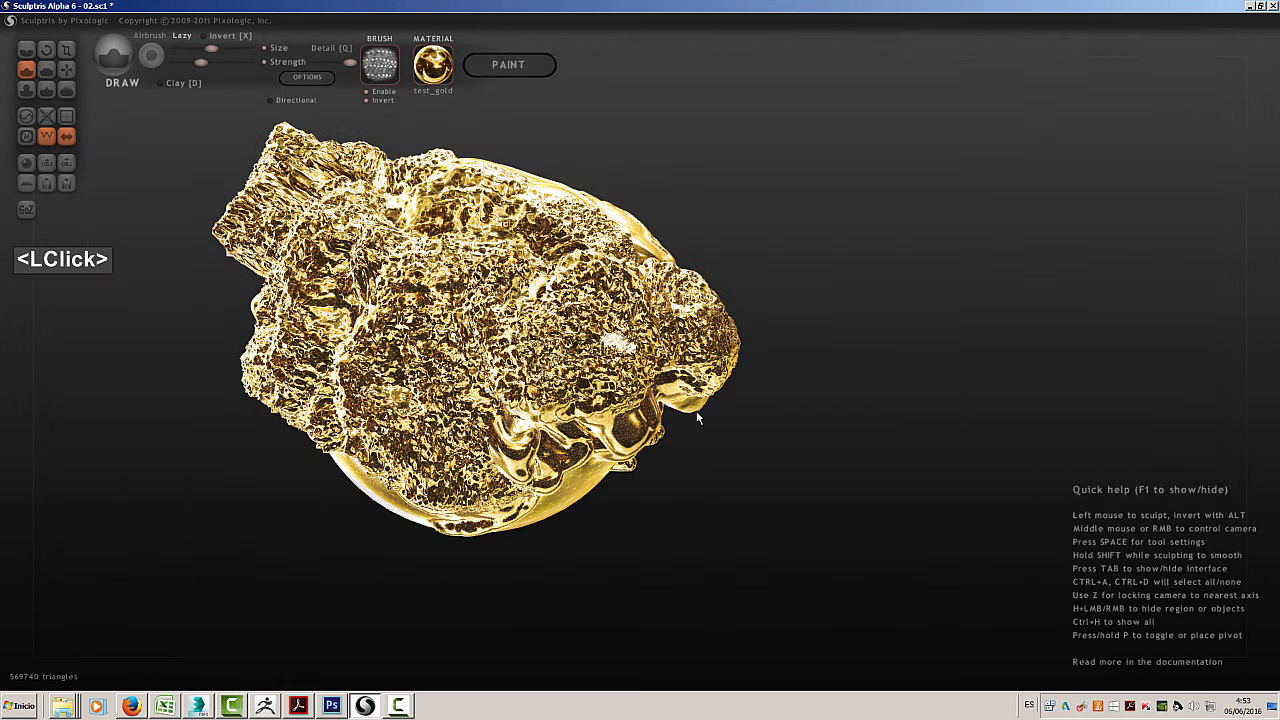
middle_click_drag(723, 467, 744, 402)
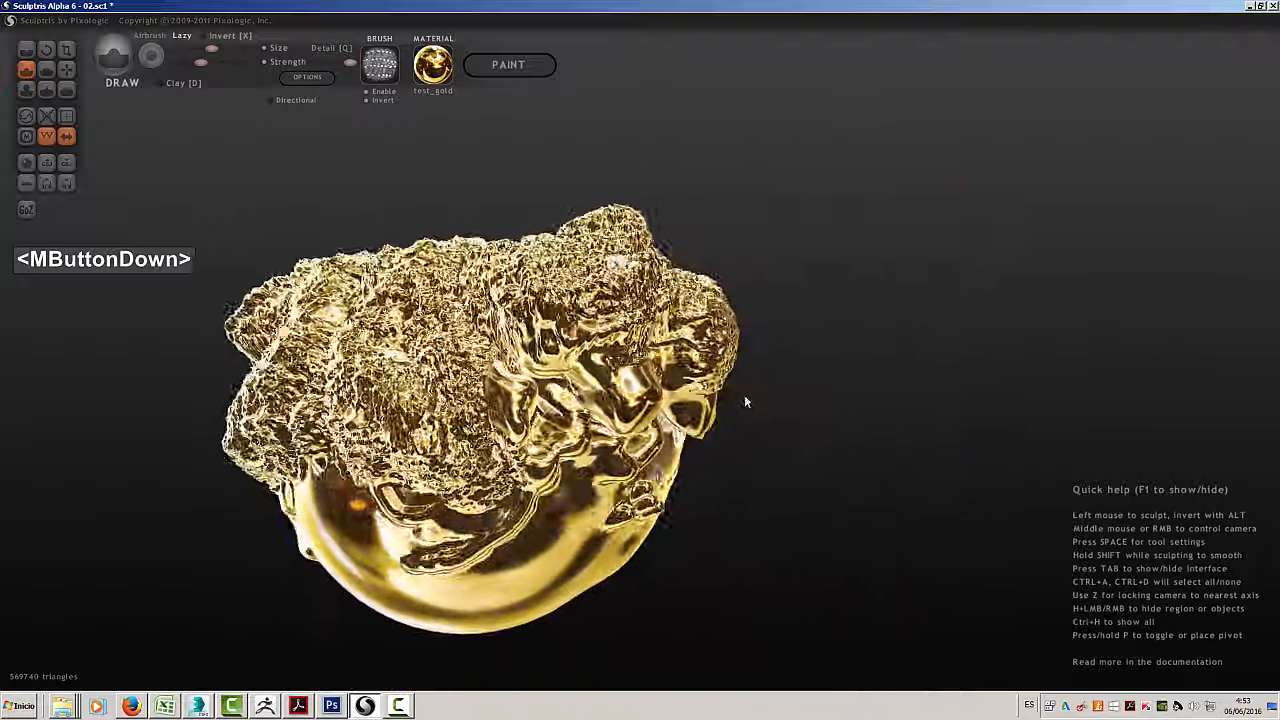
scroll(744, 402, "up", 5)
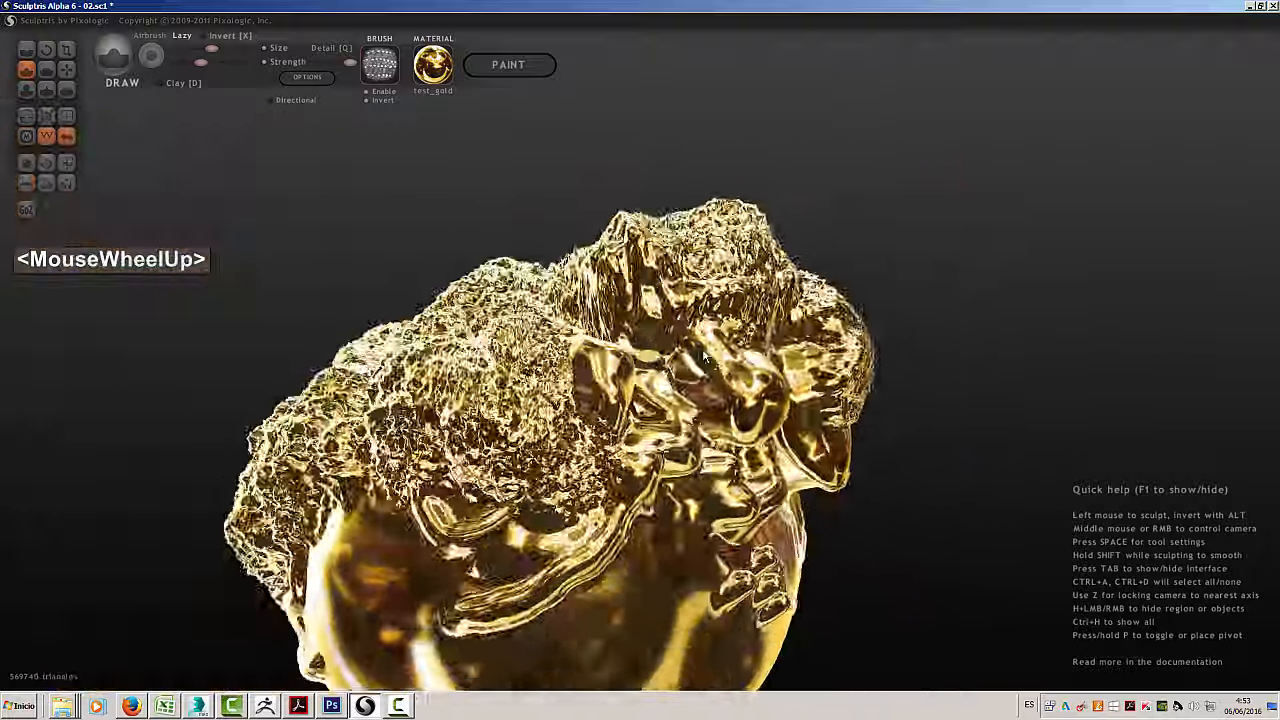
middle_click_drag(705, 357, 707, 422)
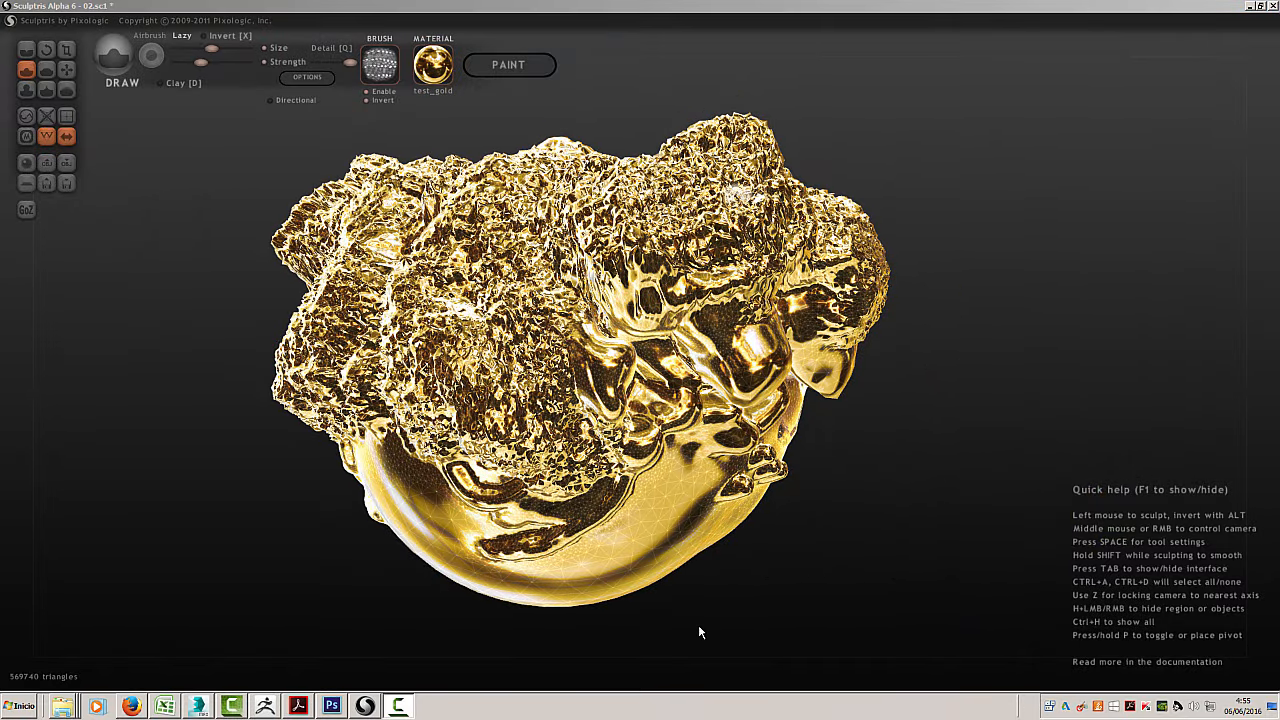
Apply the BazC_SkinMat material to the model again
left_click(433, 65)
scroll(715, 340, "up", 1)
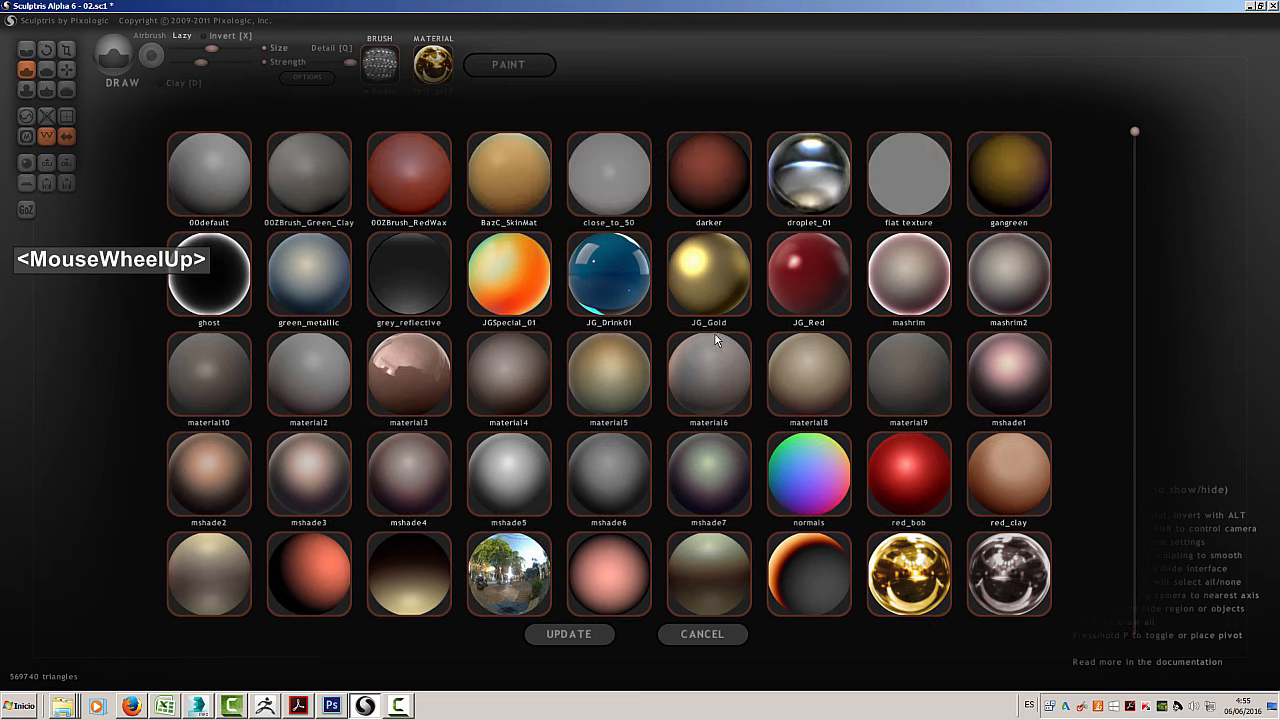
left_click(519, 186)
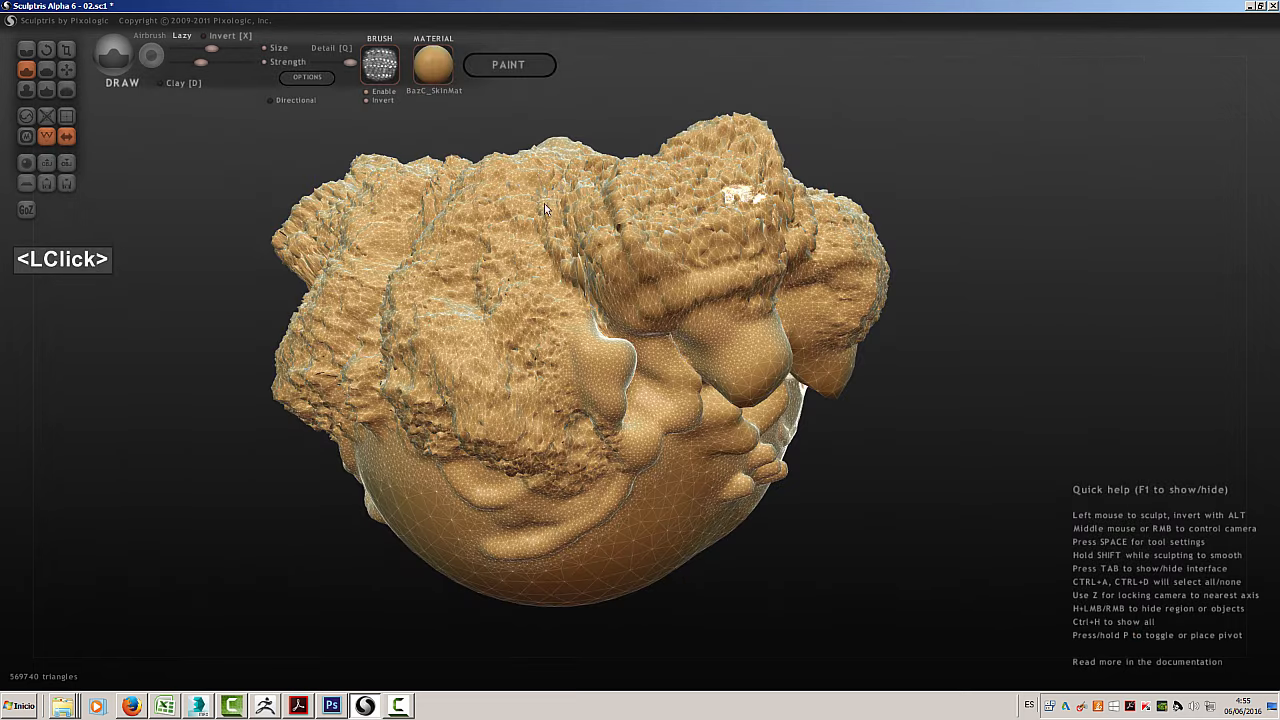
Carve a Crease groove down the smooth ridged side with the brush texture disabled, and add raised creases with the brush inverted
mouse_move(220, 290)
middle_mouse_down()
mouse_move(295, 318)
mouse_move(538, 287)
mouse_move(686, 297)
mouse_move(645, 350)
middle_mouse_up()
scroll(645, 350, "down", 5)
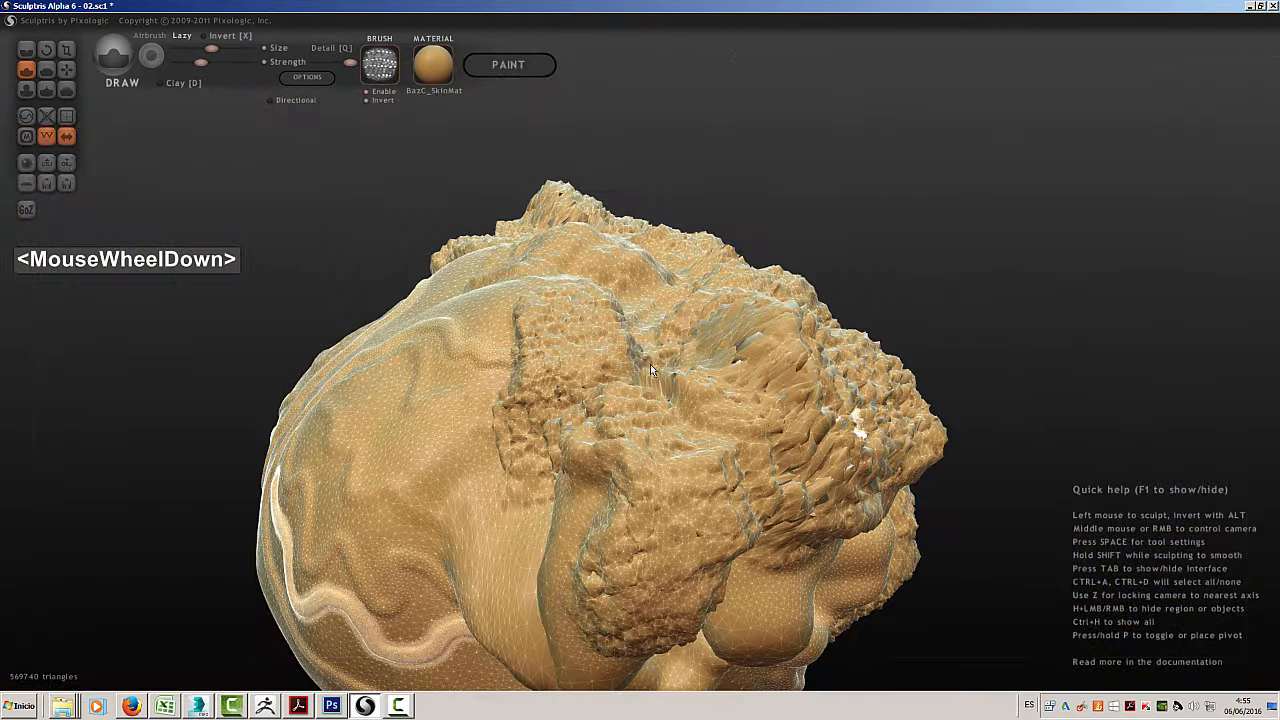
mouse_move(643, 440)
middle_mouse_down()
mouse_move(732, 394)
mouse_move(709, 476)
mouse_move(354, 315)
middle_mouse_up()
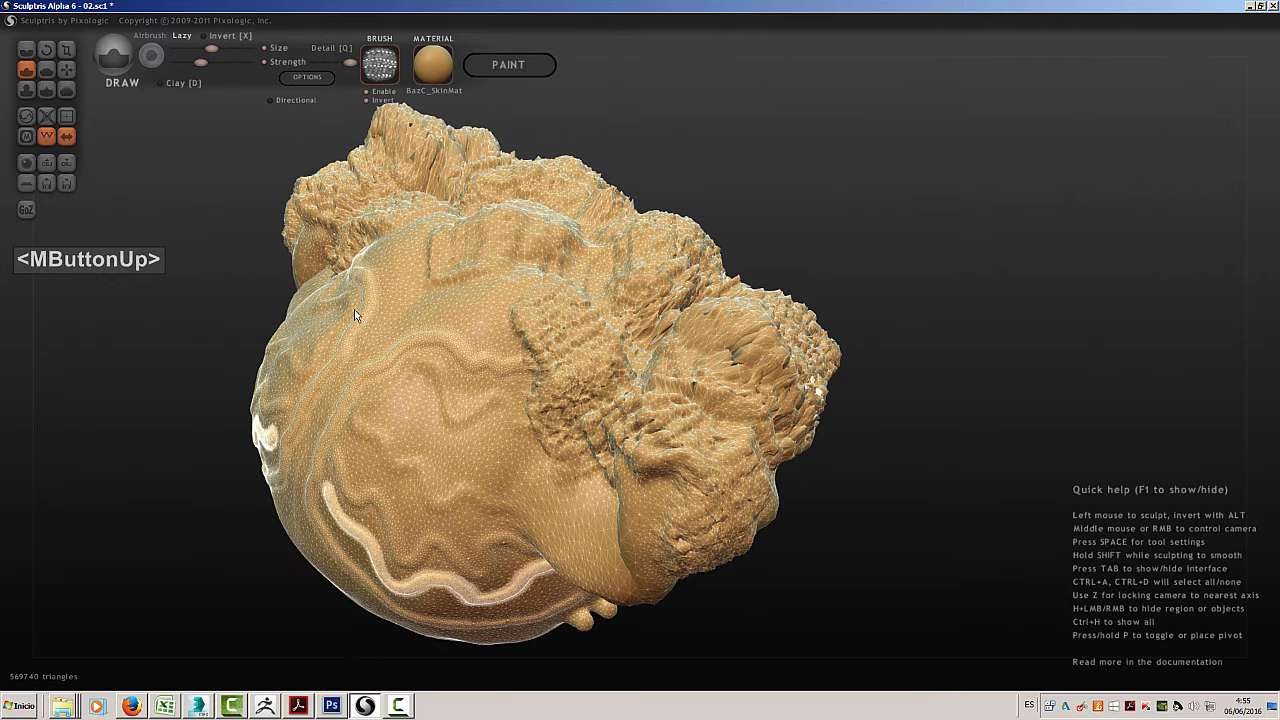
key("c")
left_click(367, 91)
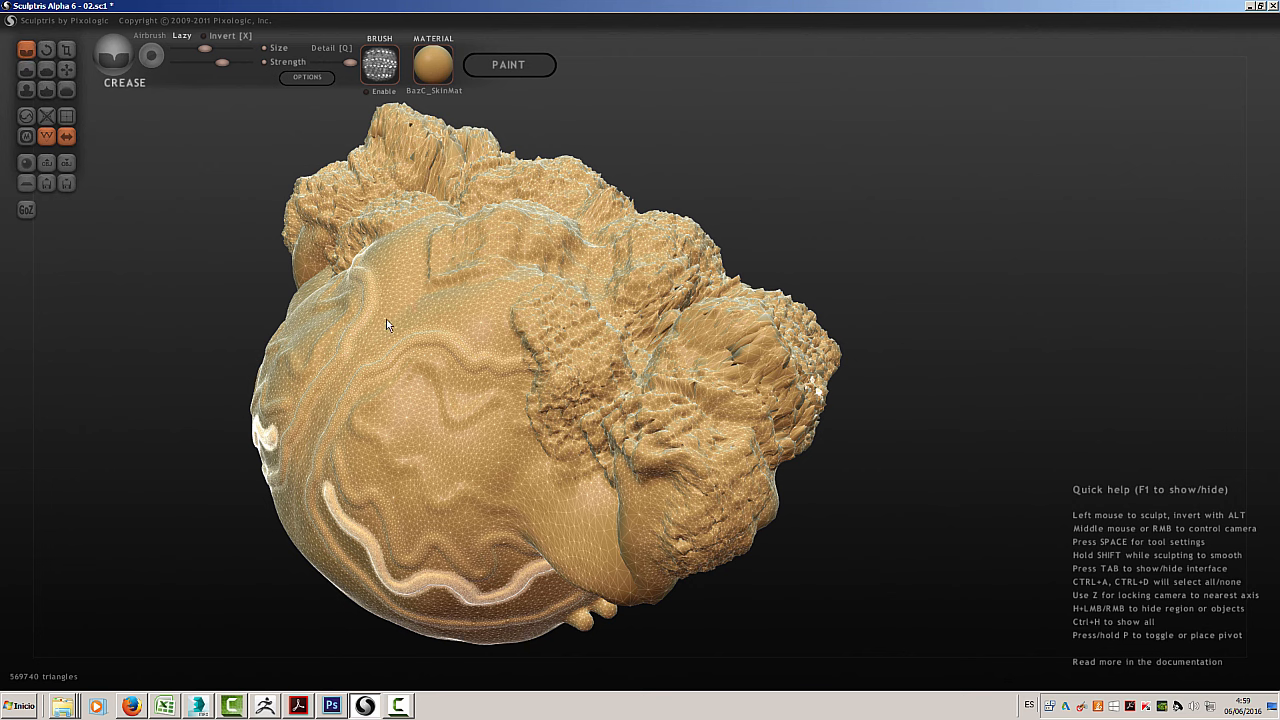
mouse_move(387, 318)
left_mouse_down()
mouse_move(456, 457)
mouse_move(534, 496)
mouse_move(557, 530)
mouse_move(540, 522)
left_mouse_up()
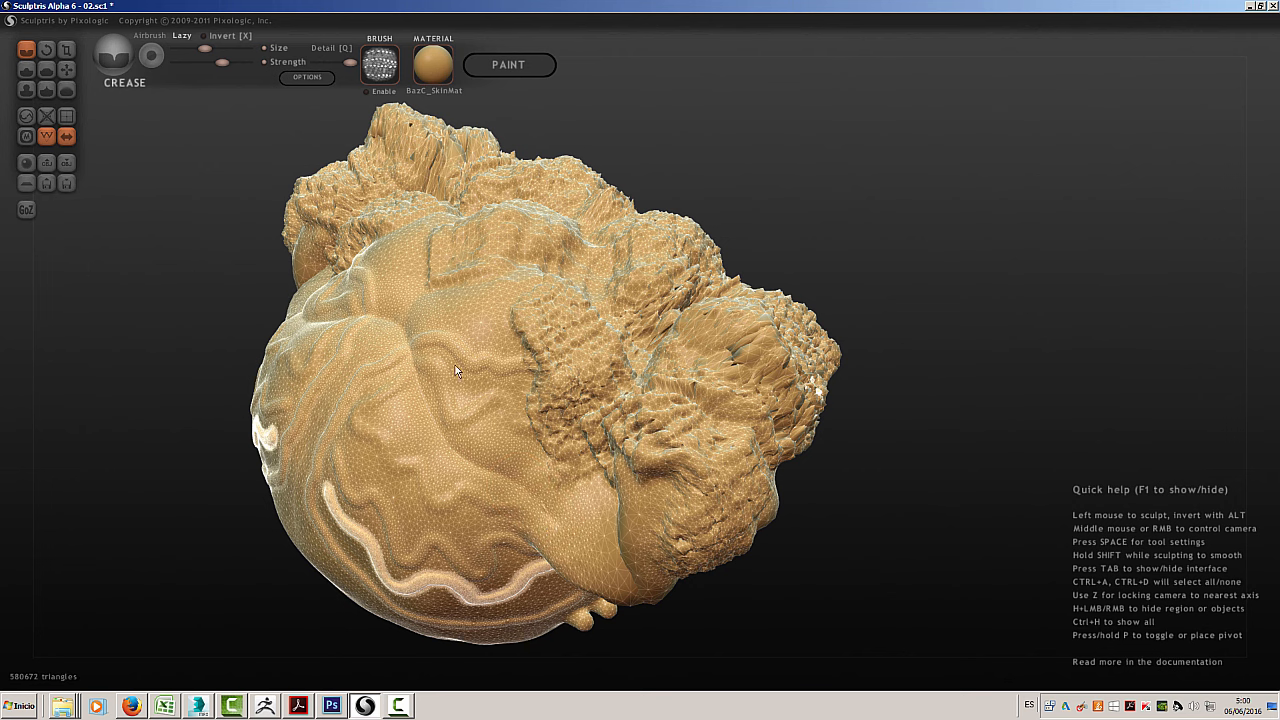
key("alt")
mouse_move(434, 459)
left_mouse_down("alt")
mouse_move(372, 330)
mouse_move(402, 266)
left_mouse_up("alt")
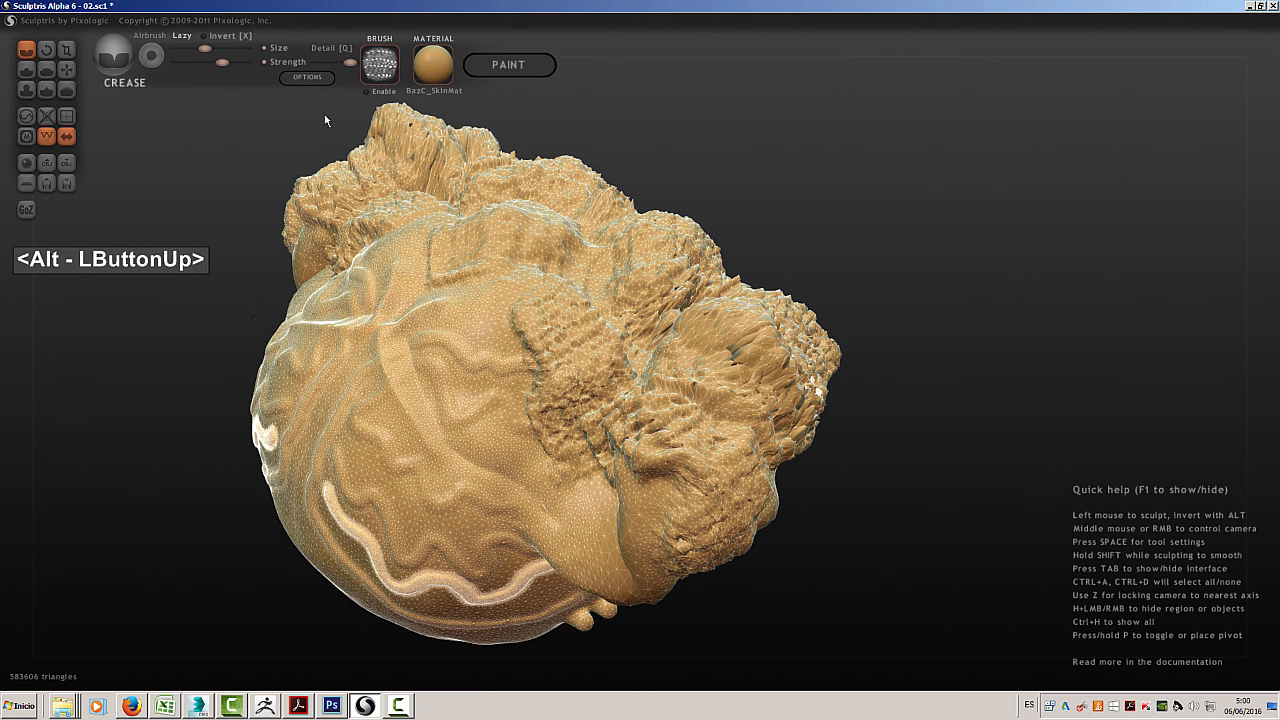
Flatten the creases and wavy ridges across the smooth side with repeated Flatten brush strokes
left_click(44, 68)
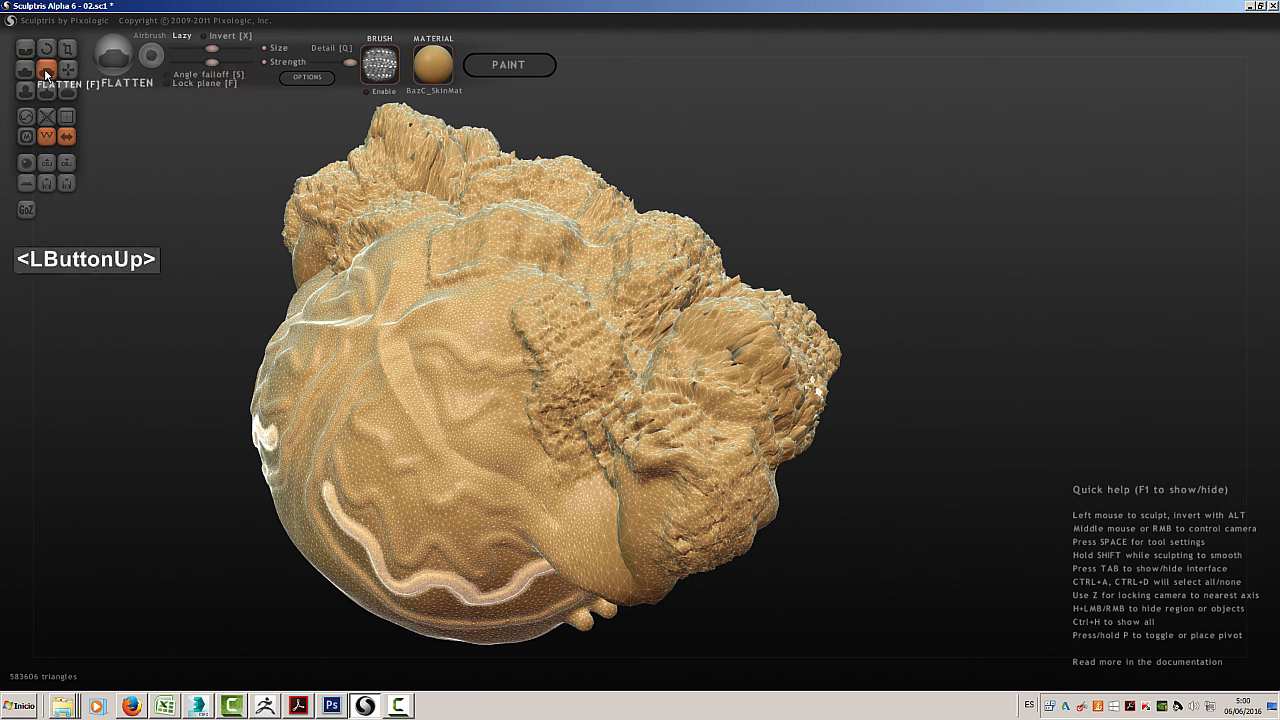
mouse_move(445, 347)
left_mouse_down()
mouse_move(428, 340)
mouse_move(433, 320)
left_mouse_up()
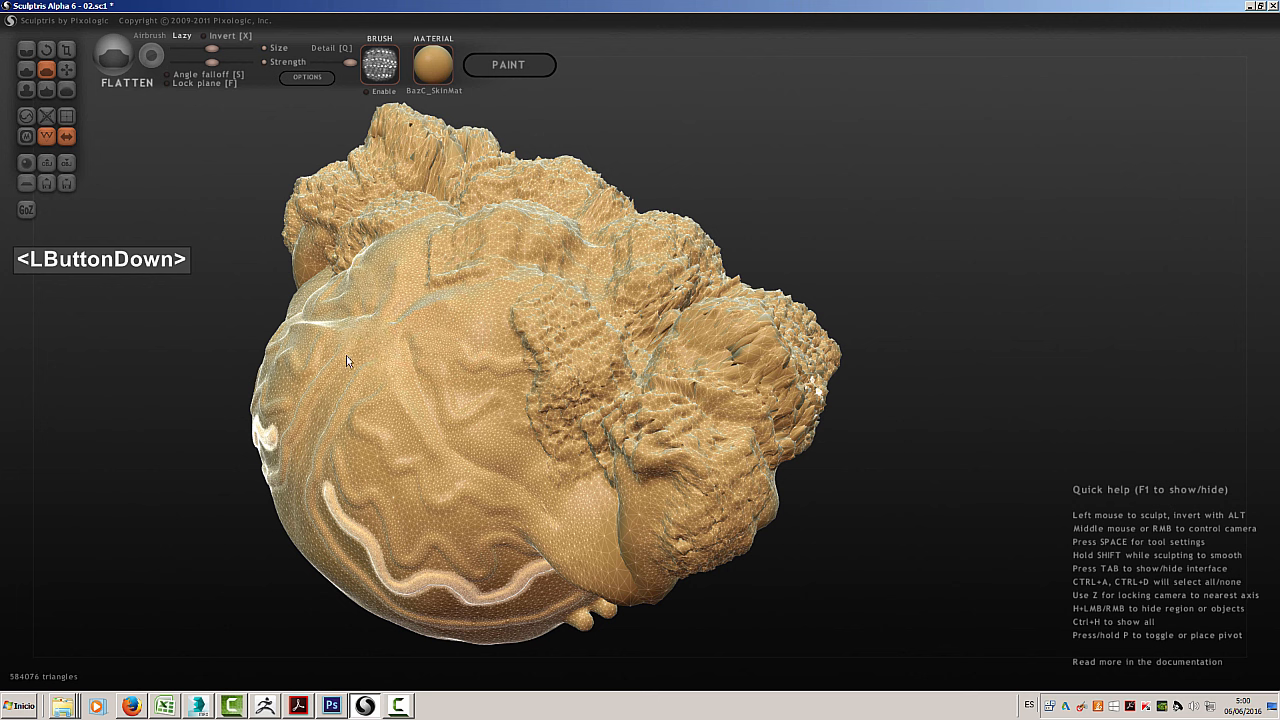
mouse_move(323, 339)
left_mouse_down()
mouse_move(288, 335)
mouse_move(268, 372)
left_mouse_up()
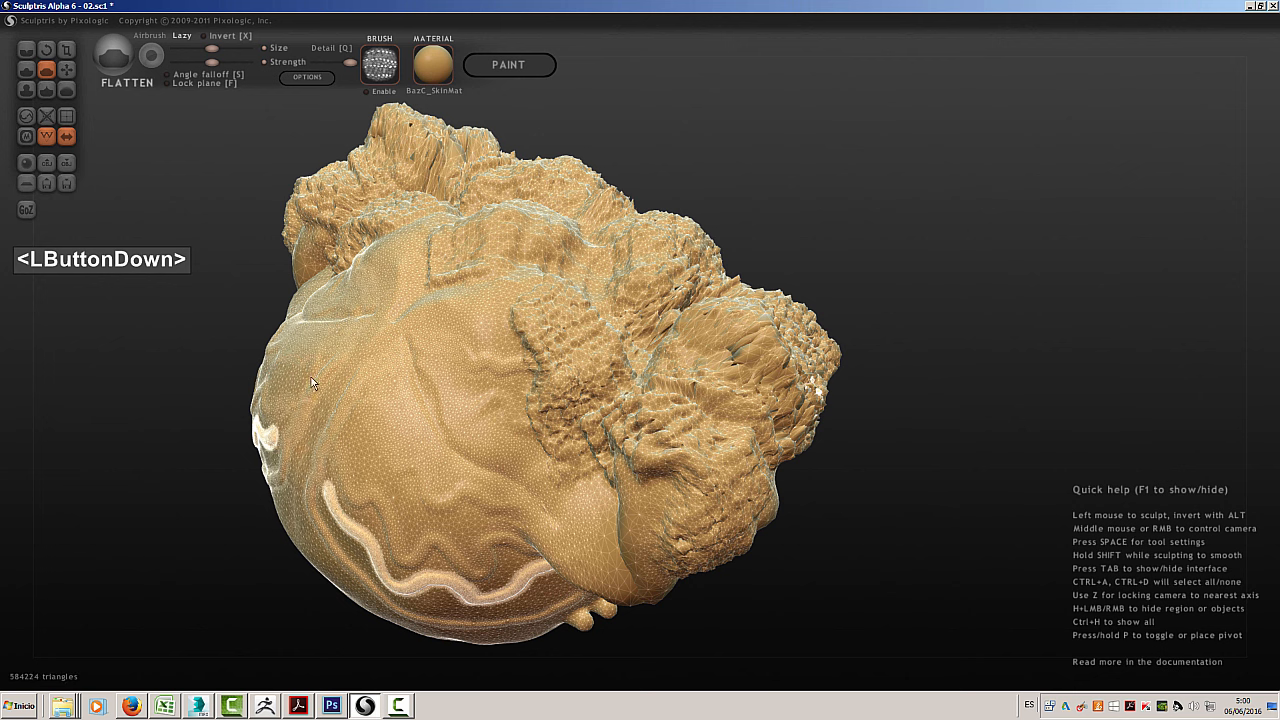
left_click_drag(447, 415, 433, 370)
mouse_move(508, 388)
left_mouse_down()
mouse_move(524, 315)
mouse_move(545, 311)
mouse_move(519, 301)
mouse_move(517, 323)
mouse_move(501, 298)
mouse_move(438, 328)
left_mouse_up()
mouse_move(381, 442)
left_mouse_down("alt")
mouse_move(335, 356)
mouse_move(334, 388)
mouse_move(354, 413)
mouse_move(300, 354)
left_mouse_up("alt")
left_click_drag(340, 512, 276, 432, "alt")
left_click_drag(388, 473, 296, 370, "alt")
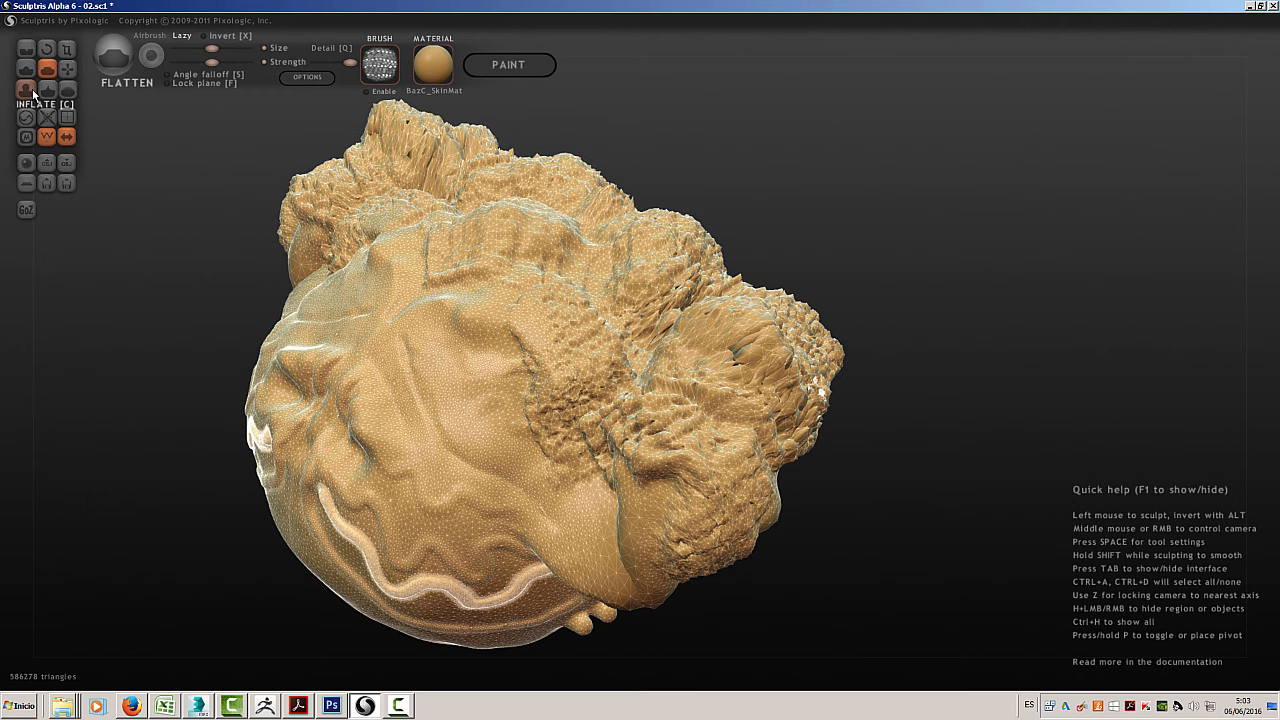
Swell the folds on the smooth side and parts of the scaly lobes using Inflate with a larger brush size
left_click(32, 91)
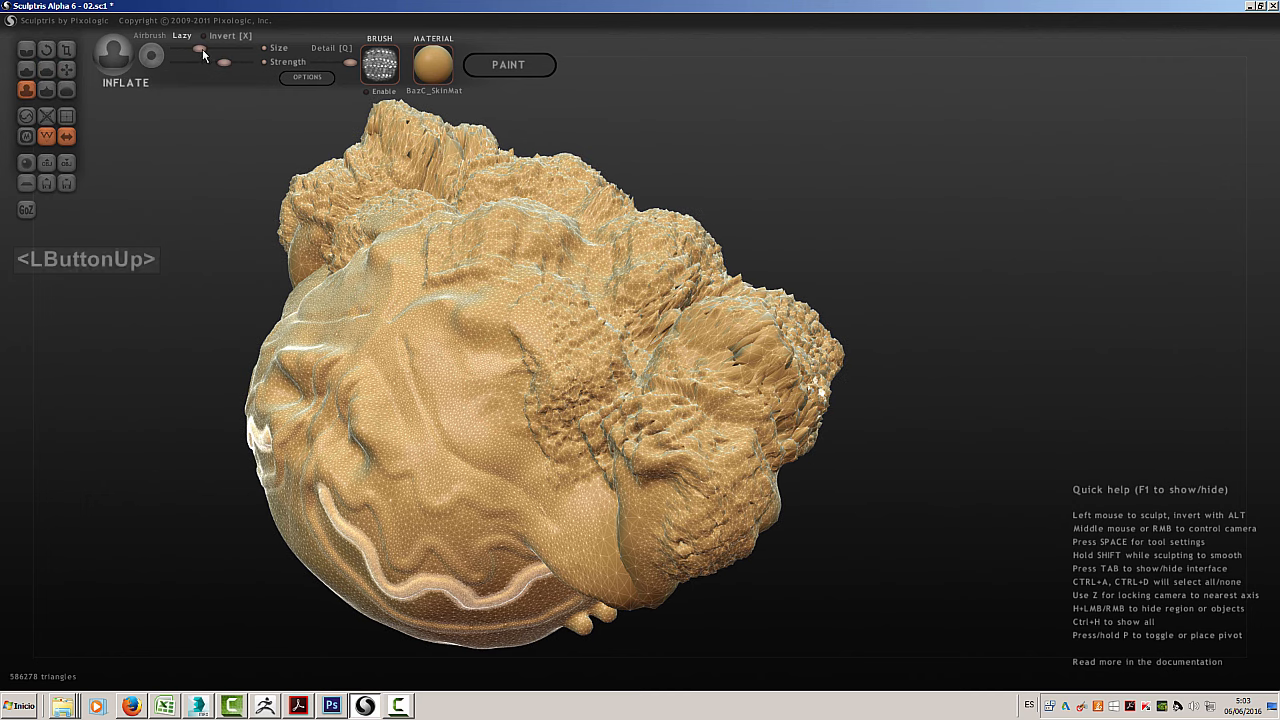
left_click_drag(201, 51, 223, 50)
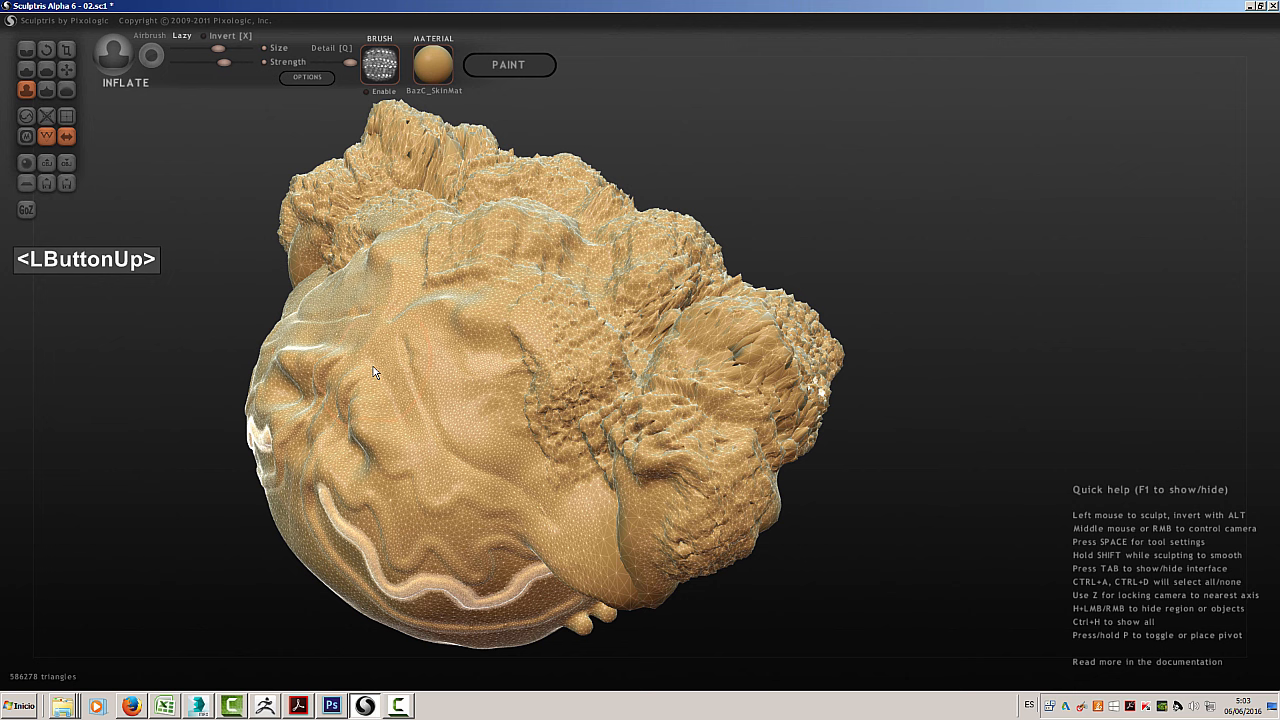
left_click_drag(373, 366, 223, 247)
mouse_move(598, 323)
left_mouse_down()
mouse_move(588, 318)
mouse_move(616, 229)
mouse_move(645, 258)
left_mouse_up()
left_click_drag(756, 346, 764, 350)
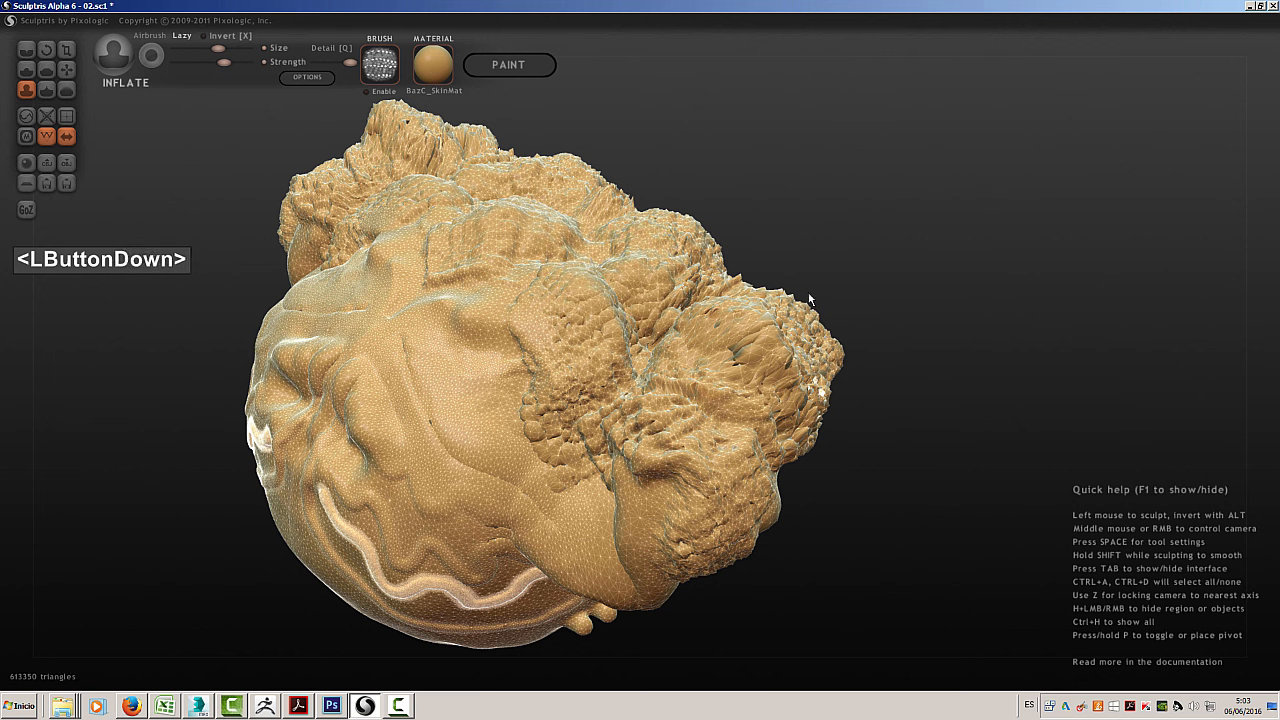
left_click_drag(809, 294, 845, 226)
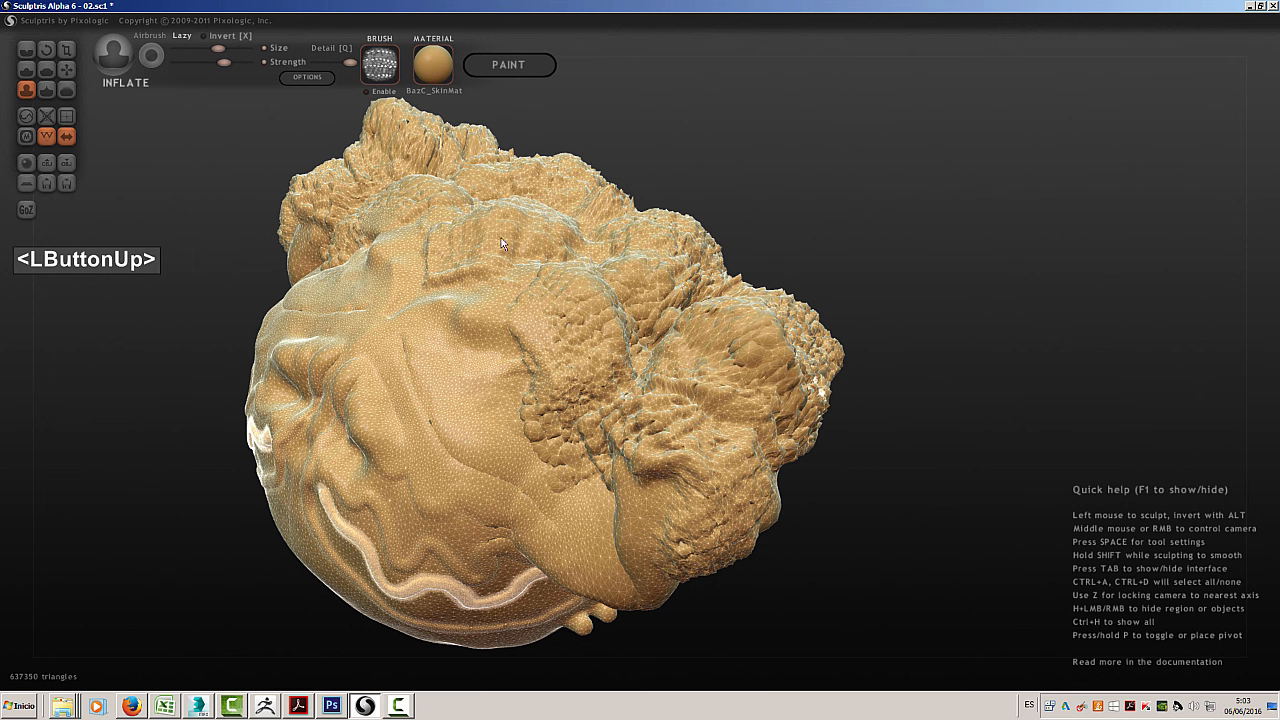
mouse_move(411, 456)
left_mouse_down()
mouse_move(310, 355)
mouse_move(257, 334)
mouse_move(296, 469)
mouse_move(300, 405)
mouse_move(209, 418)
mouse_move(166, 397)
mouse_move(172, 388)
left_mouse_up()
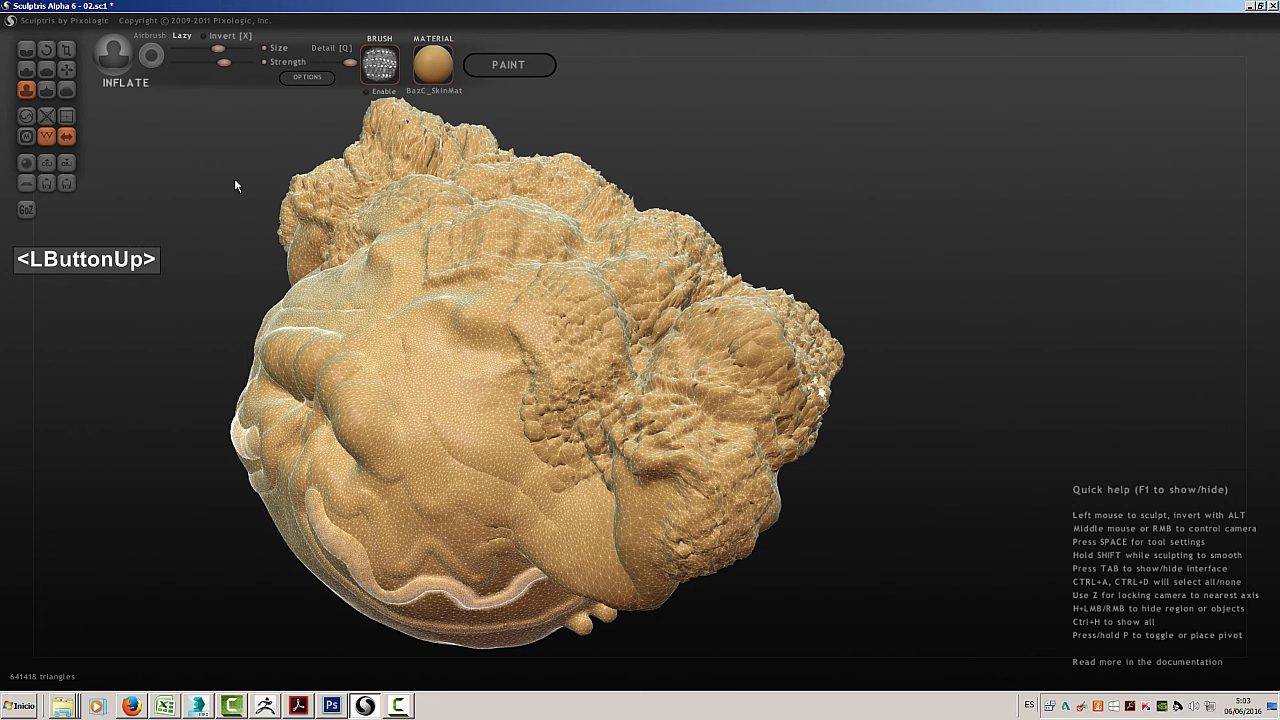
Pinch the folds on the smooth side into sharper ridges with repeated Pinch strokes down its centre
left_click(47, 90)
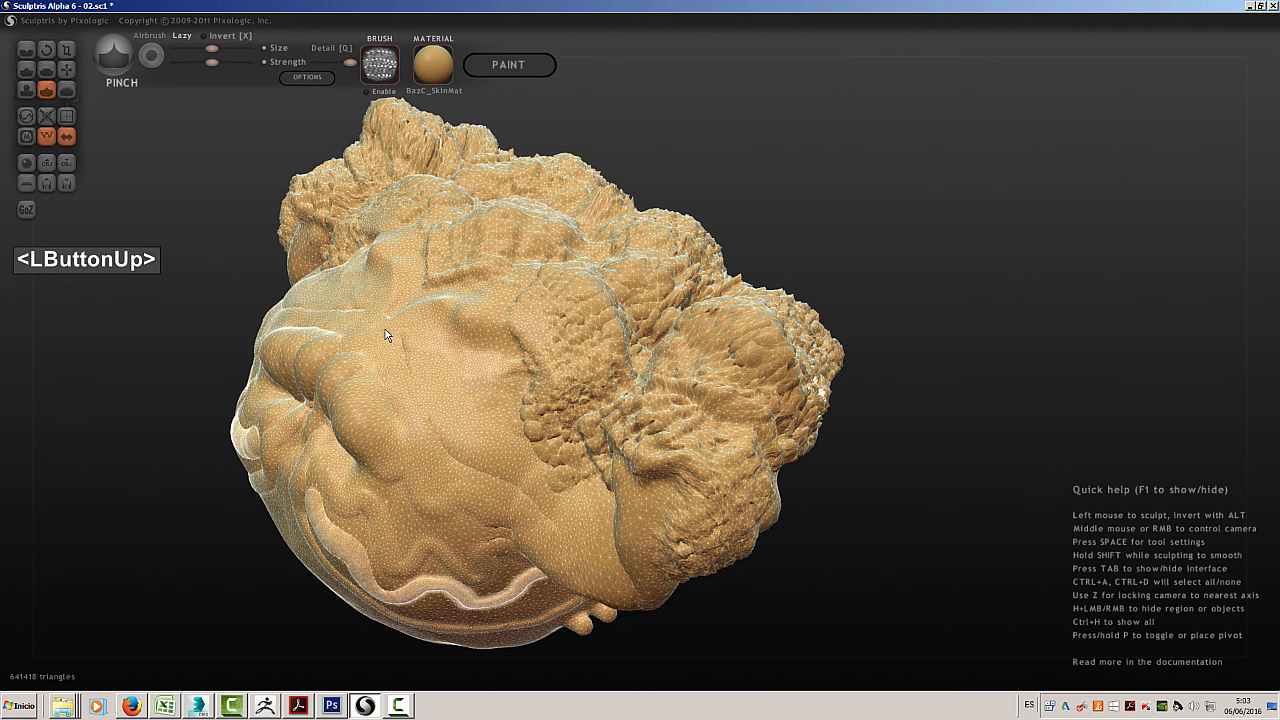
mouse_move(385, 327)
left_mouse_down()
mouse_move(381, 310)
mouse_move(420, 300)
mouse_move(463, 430)
mouse_move(425, 445)
left_mouse_up()
mouse_move(308, 352)
left_mouse_down()
mouse_move(360, 346)
mouse_move(410, 500)
left_mouse_up()
mouse_move(490, 405)
left_mouse_down()
mouse_move(477, 457)
mouse_move(410, 545)
left_mouse_up()
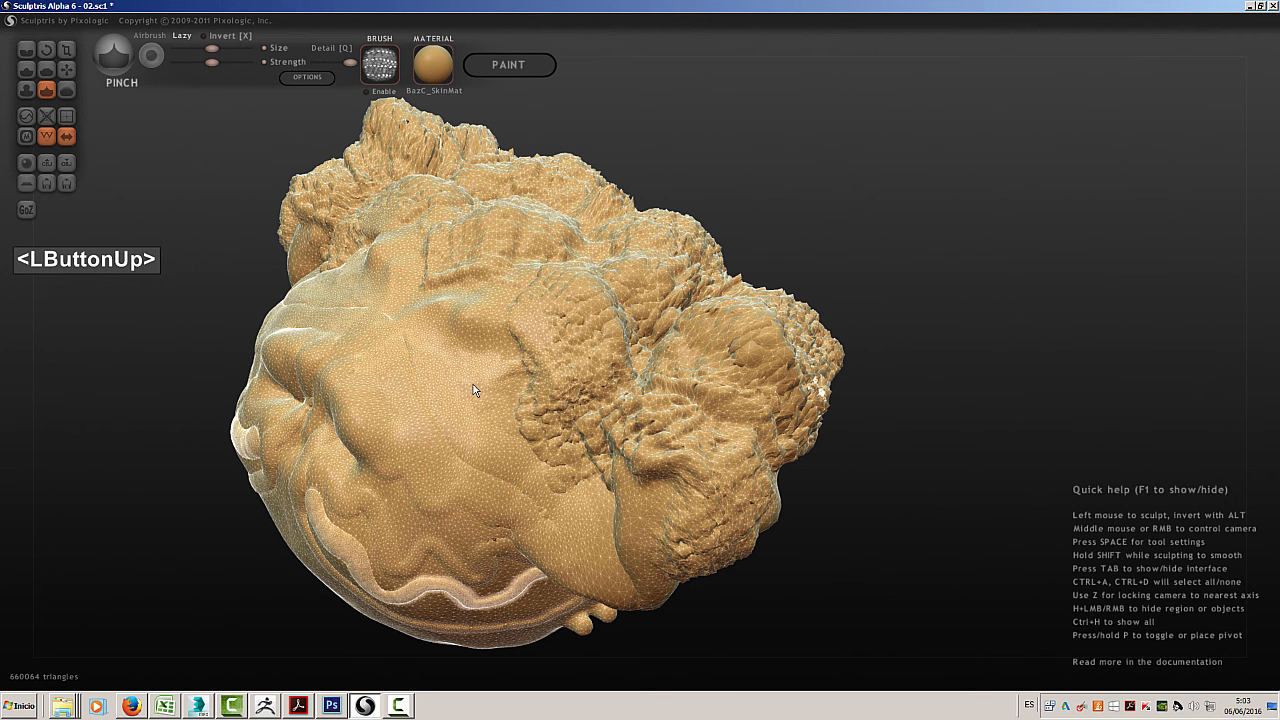
mouse_move(474, 384)
left_mouse_down()
mouse_move(447, 452)
mouse_move(362, 557)
mouse_move(440, 455)
left_mouse_up()
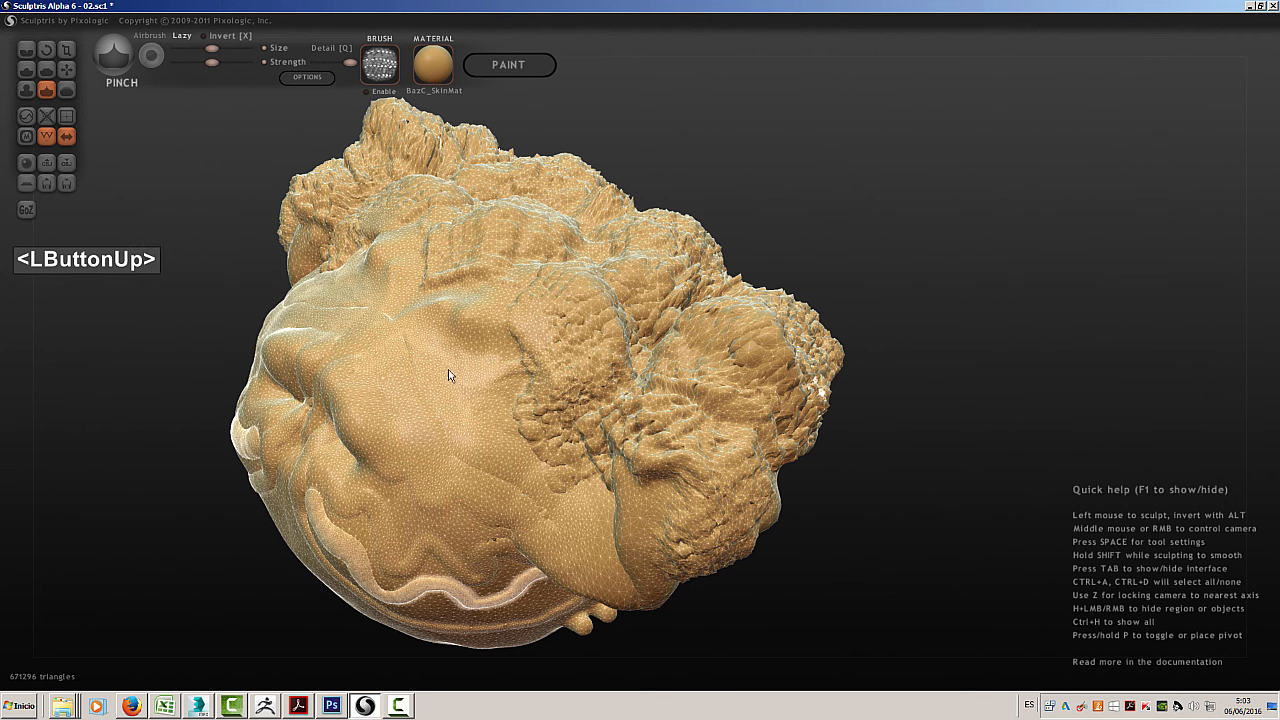
mouse_move(448, 373)
left_mouse_down()
mouse_move(447, 492)
mouse_move(400, 547)
left_mouse_up()
mouse_move(441, 378)
left_mouse_down()
mouse_move(426, 510)
mouse_move(405, 550)
left_mouse_up()
mouse_move(412, 356)
left_mouse_down()
mouse_move(430, 549)
mouse_move(435, 515)
left_mouse_up()
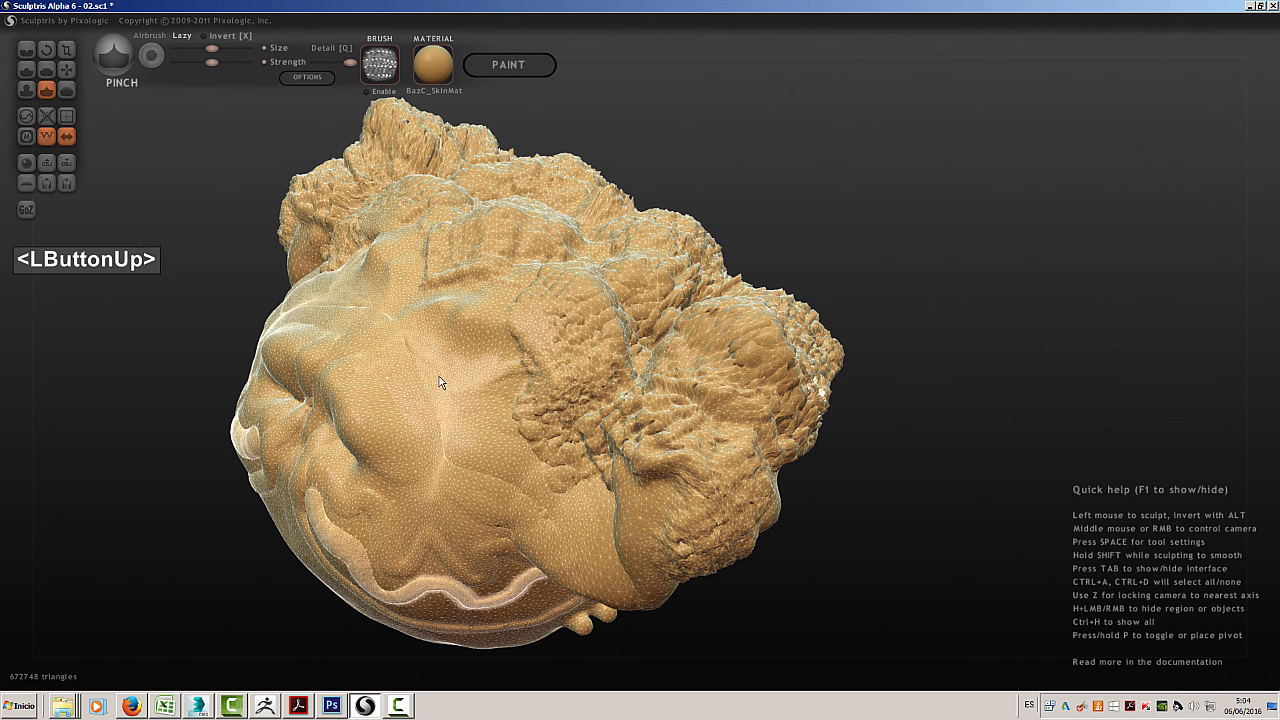
left_click_drag(436, 374, 415, 530)
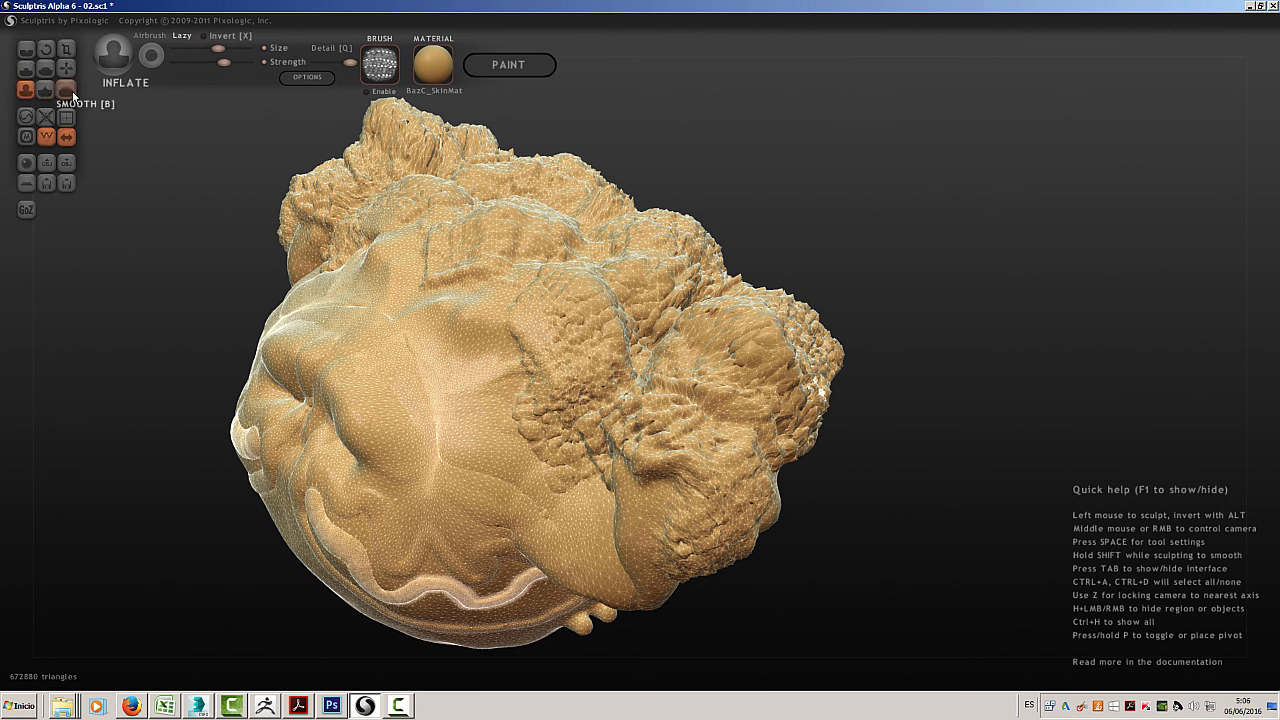
Swell the scaly lobes bordering the smooth side with the Inflate brush
mouse_move(508, 297)
left_mouse_down()
mouse_move(531, 317)
mouse_move(566, 296)
mouse_move(454, 247)
mouse_move(470, 260)
mouse_move(527, 248)
mouse_move(451, 220)
mouse_move(432, 190)
mouse_move(529, 205)
mouse_move(451, 228)
mouse_move(513, 203)
left_mouse_up()
mouse_move(560, 410)
left_mouse_down()
mouse_move(591, 418)
mouse_move(582, 382)
mouse_move(555, 401)
mouse_move(590, 398)
mouse_move(580, 430)
mouse_move(522, 395)
mouse_move(548, 396)
mouse_move(536, 415)
mouse_move(551, 378)
mouse_move(578, 362)
mouse_move(567, 334)
mouse_move(560, 380)
left_mouse_up()
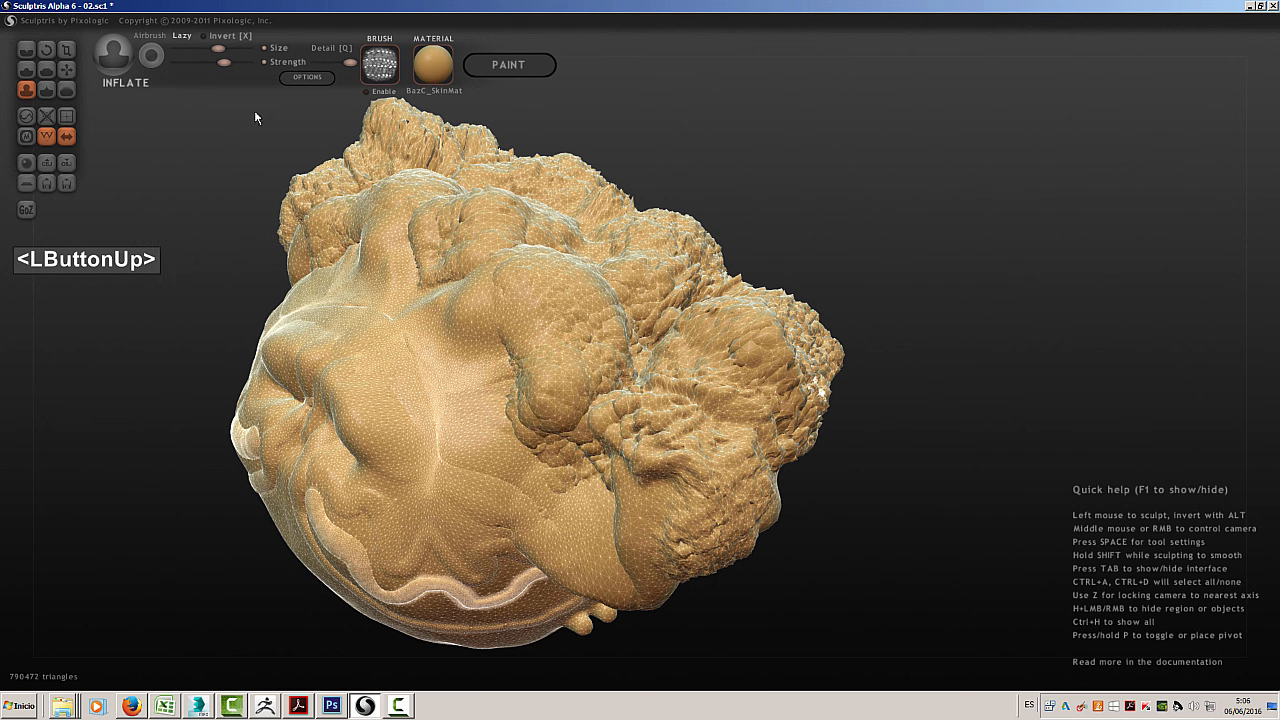
Reduce the triangle density on the smooth side next to the large lobe with the Reduce Brush
left_click(27, 117)
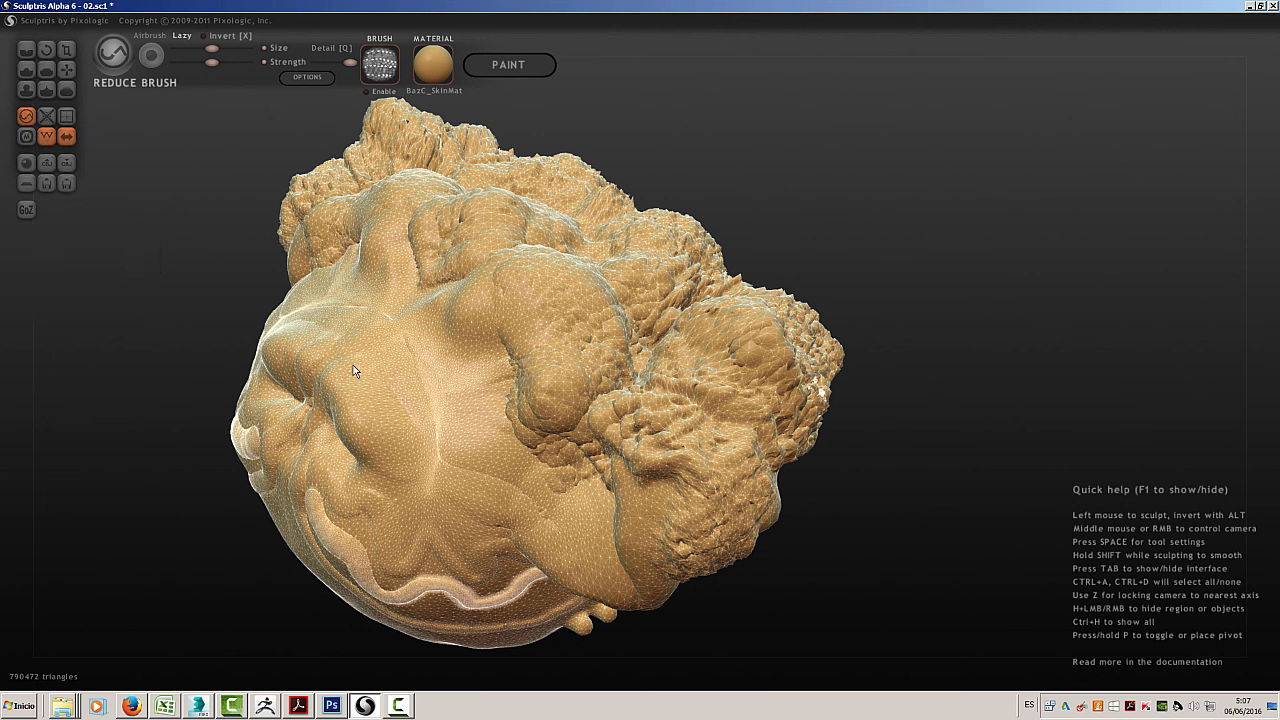
mouse_move(353, 366)
left_mouse_down()
mouse_move(366, 407)
mouse_move(409, 388)
mouse_move(387, 406)
left_mouse_up()
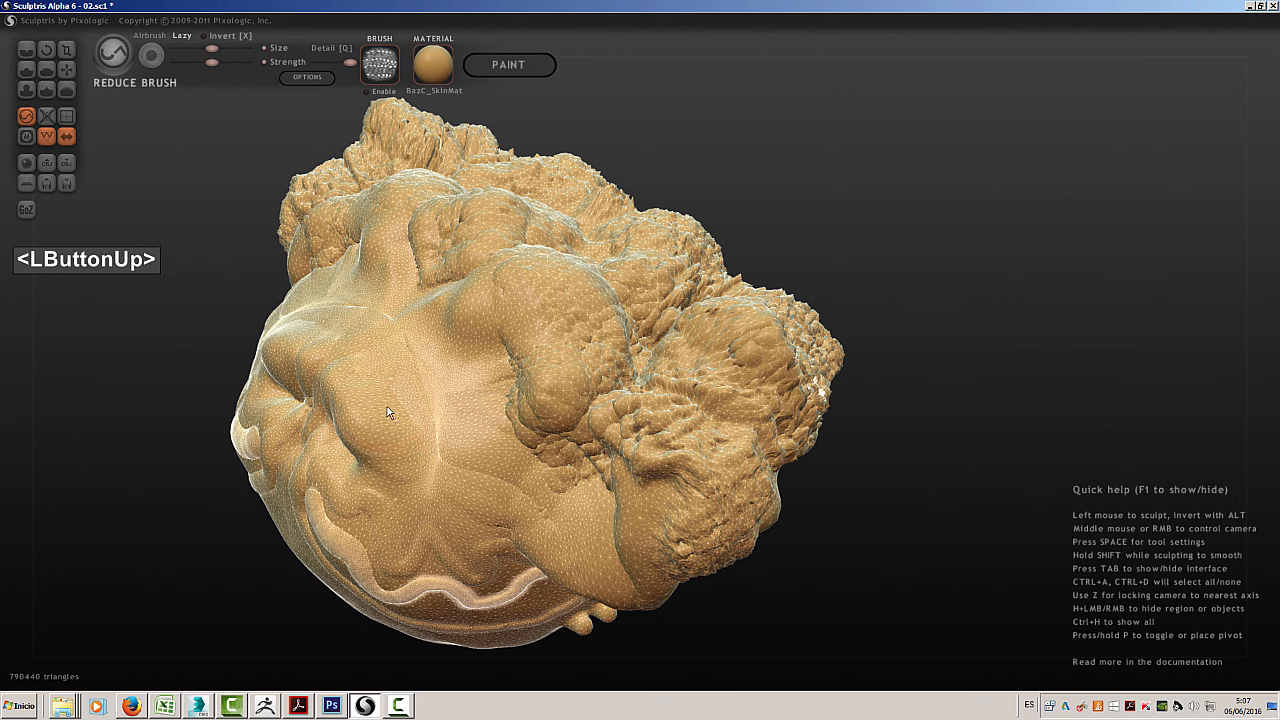
scroll(386, 406, "up", 5)
scroll(385, 407, "up", 2)
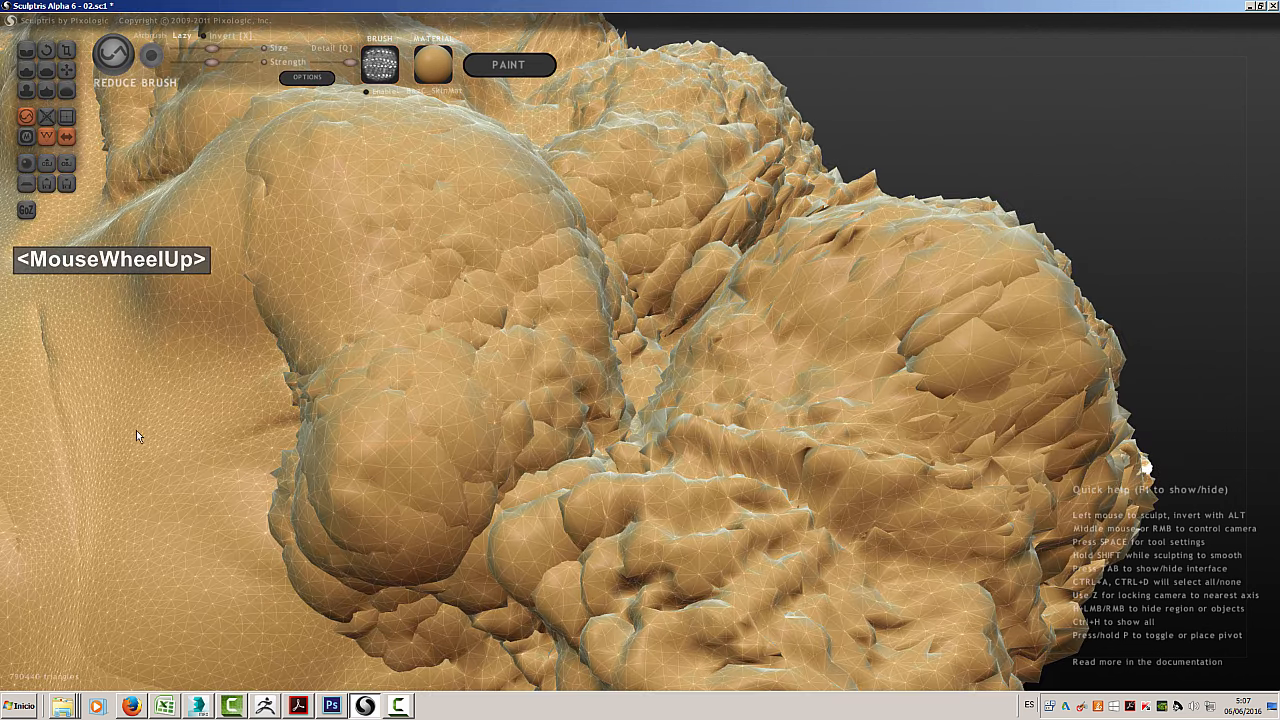
mouse_move(163, 417)
left_mouse_down()
mouse_move(176, 445)
mouse_move(148, 401)
left_mouse_up()
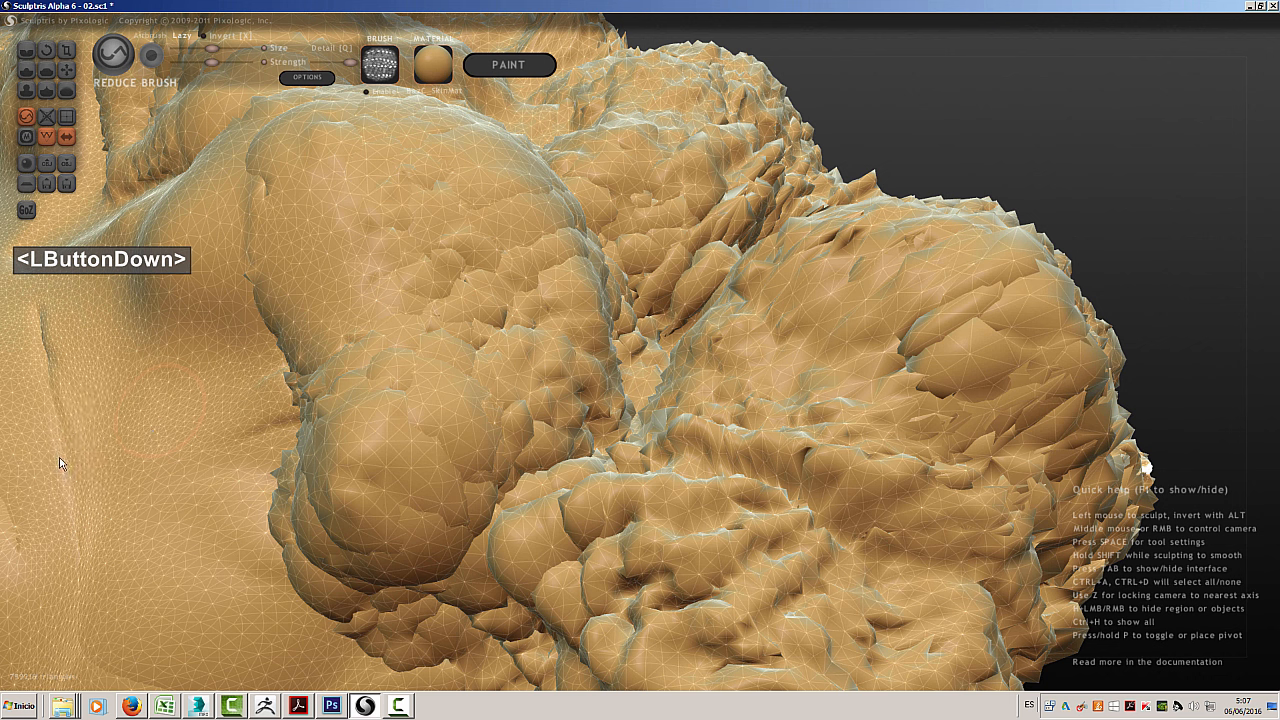
left_click_drag(104, 431, 147, 396)
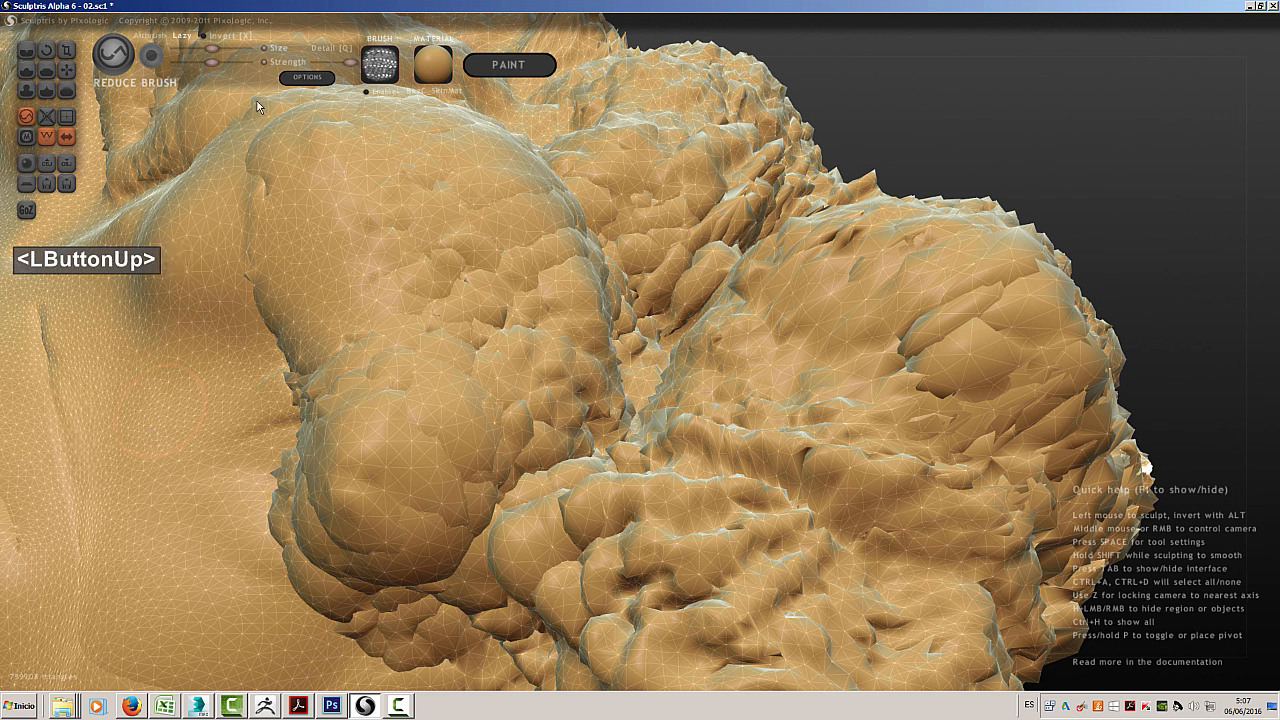
Increase the Reduce Brush strength and thin out the mesh across the smooth area and the large rounded lobe
left_click_drag(212, 62, 247, 62)
left_click_drag(126, 375, 186, 402)
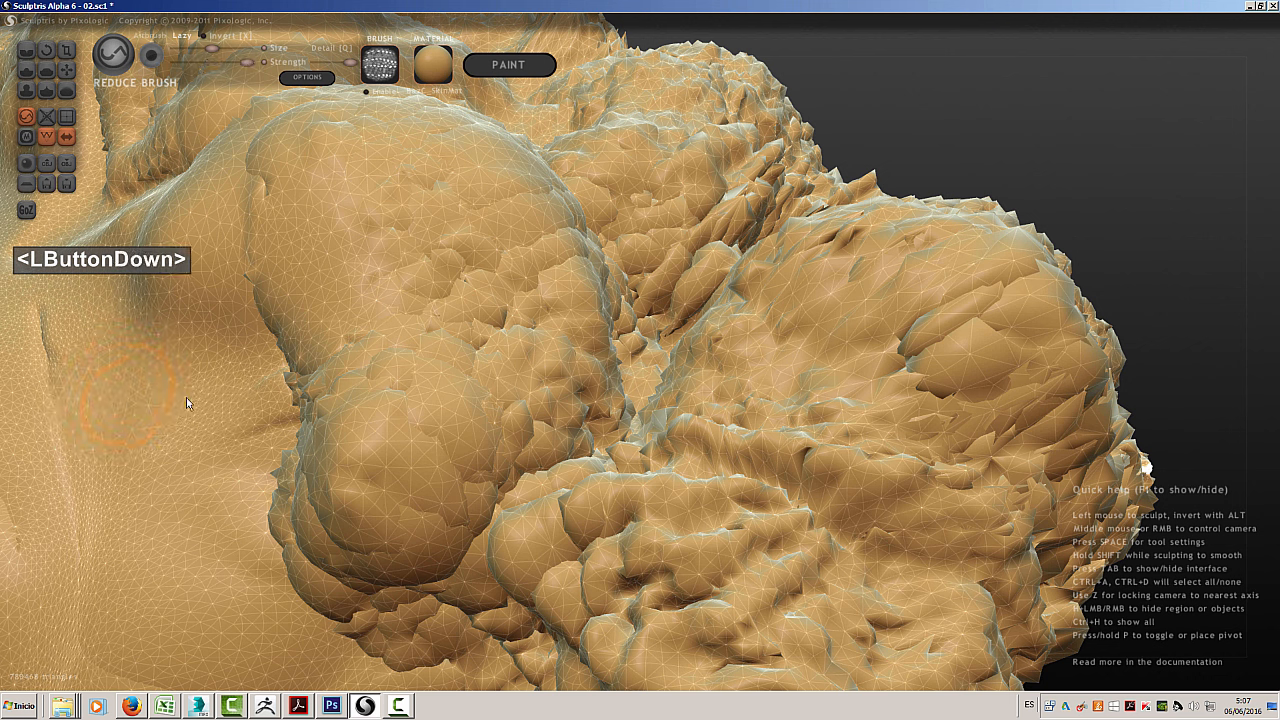
left_click_drag(91, 498, 140, 488)
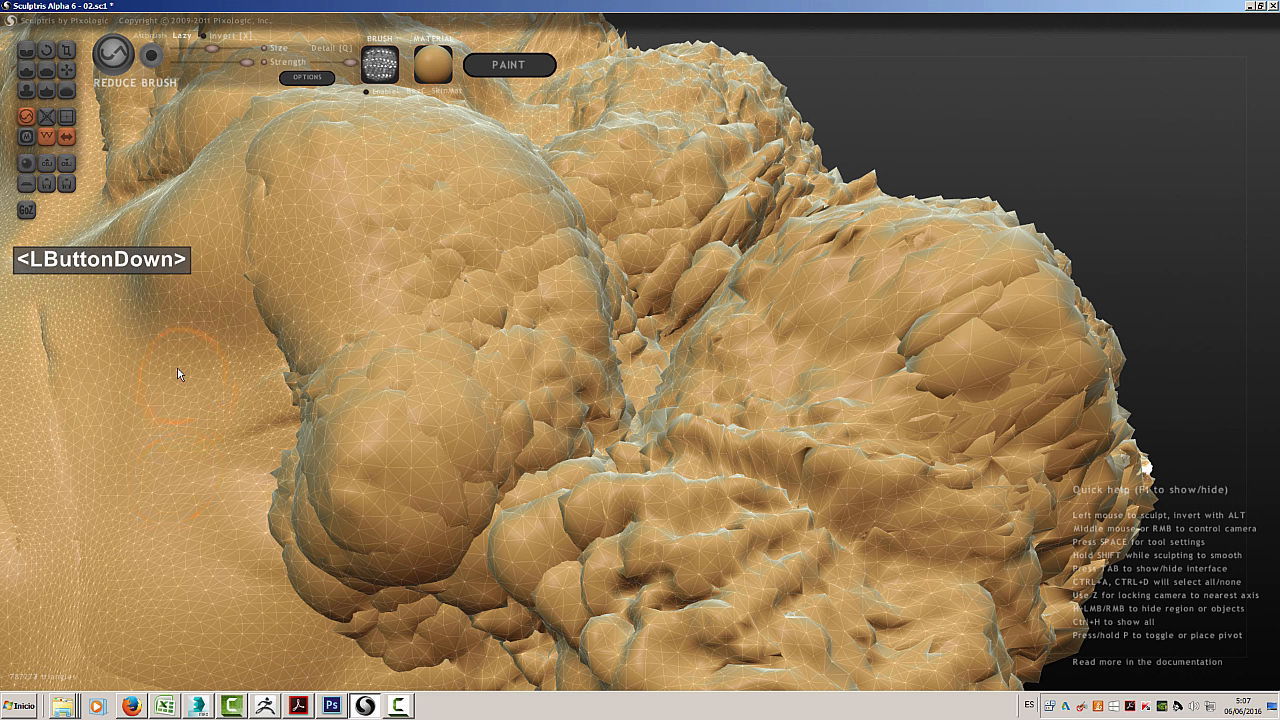
mouse_move(177, 366)
left_mouse_down()
mouse_move(94, 423)
mouse_move(125, 449)
mouse_move(205, 346)
mouse_move(194, 443)
mouse_move(268, 402)
mouse_move(285, 425)
left_mouse_up()
mouse_move(349, 474)
left_mouse_down()
mouse_move(309, 456)
mouse_move(379, 479)
mouse_move(415, 525)
mouse_move(410, 339)
left_mouse_up()
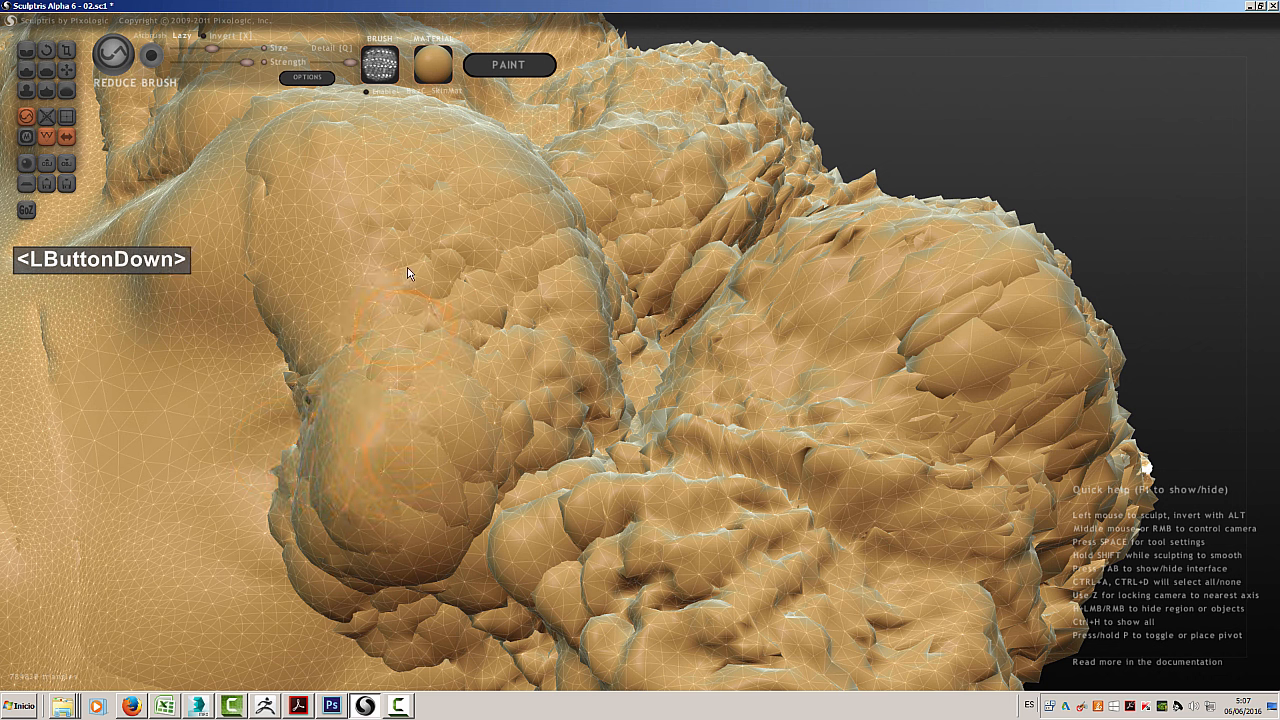
left_click_drag(408, 273, 390, 268)
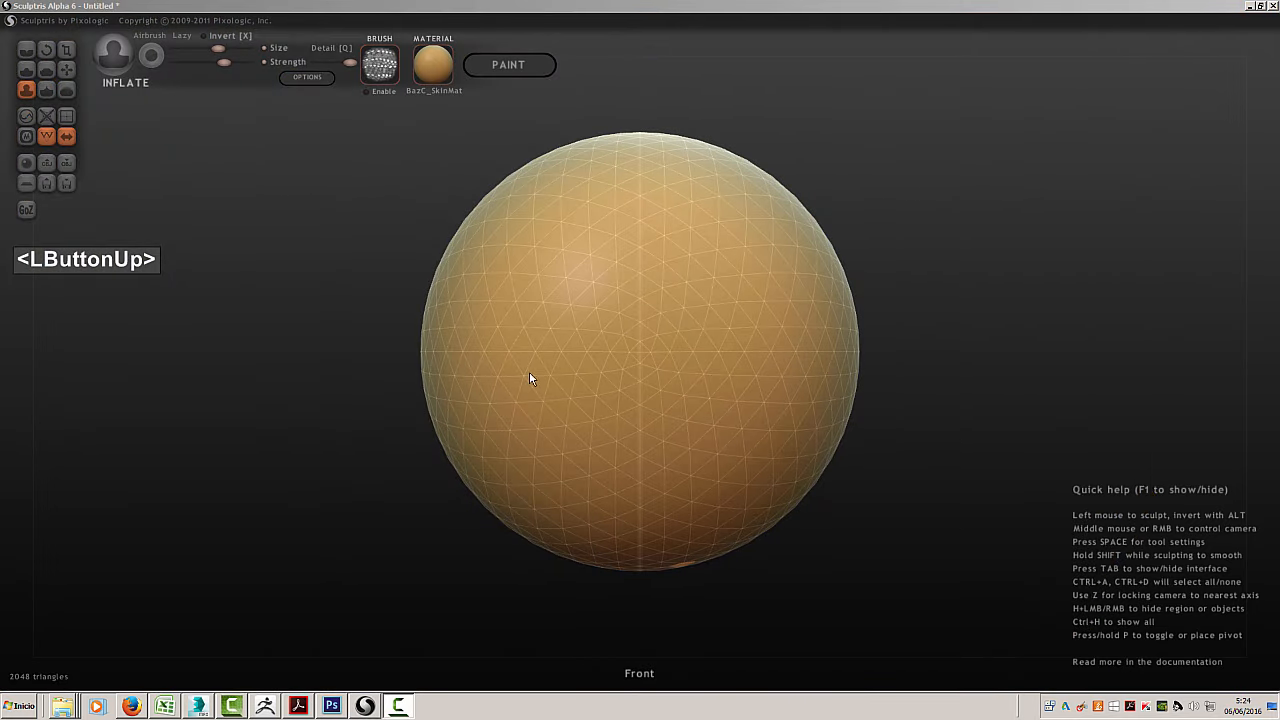
Paint a symmetrical mask over the upper part and sides of the new sphere, with Inflate as the active brush
left_click(26, 137)
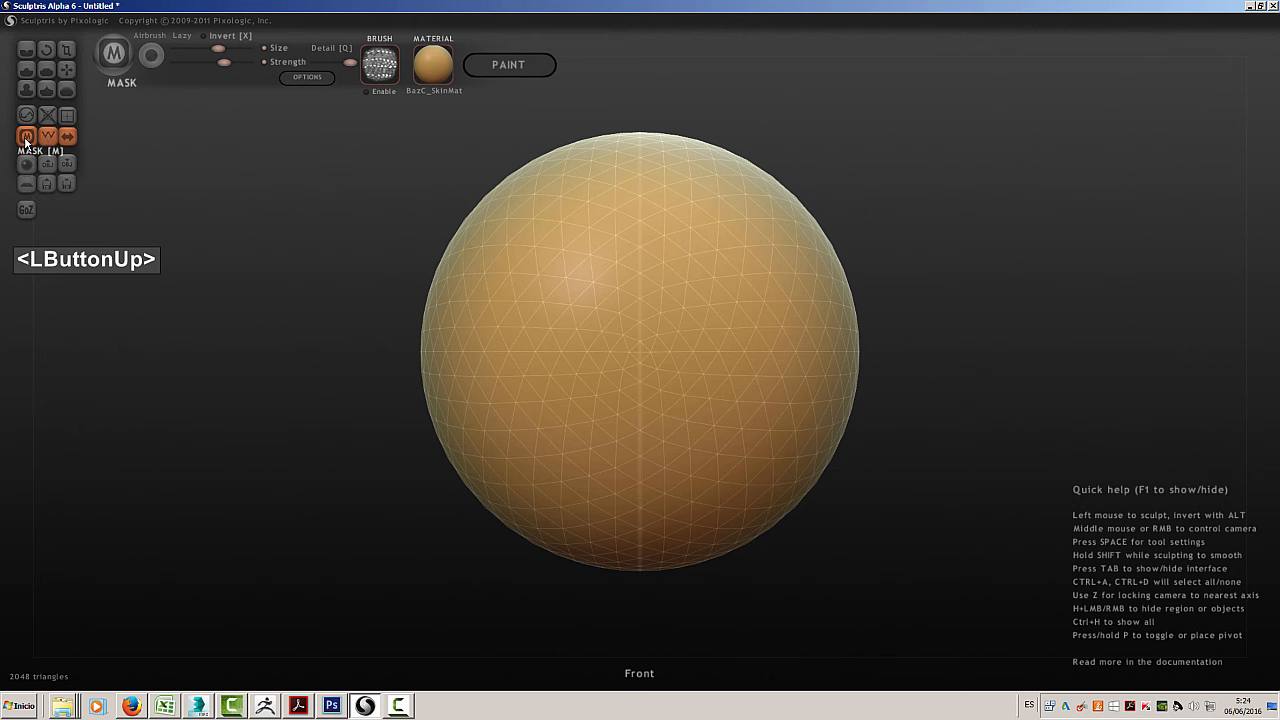
left_click(26, 89)
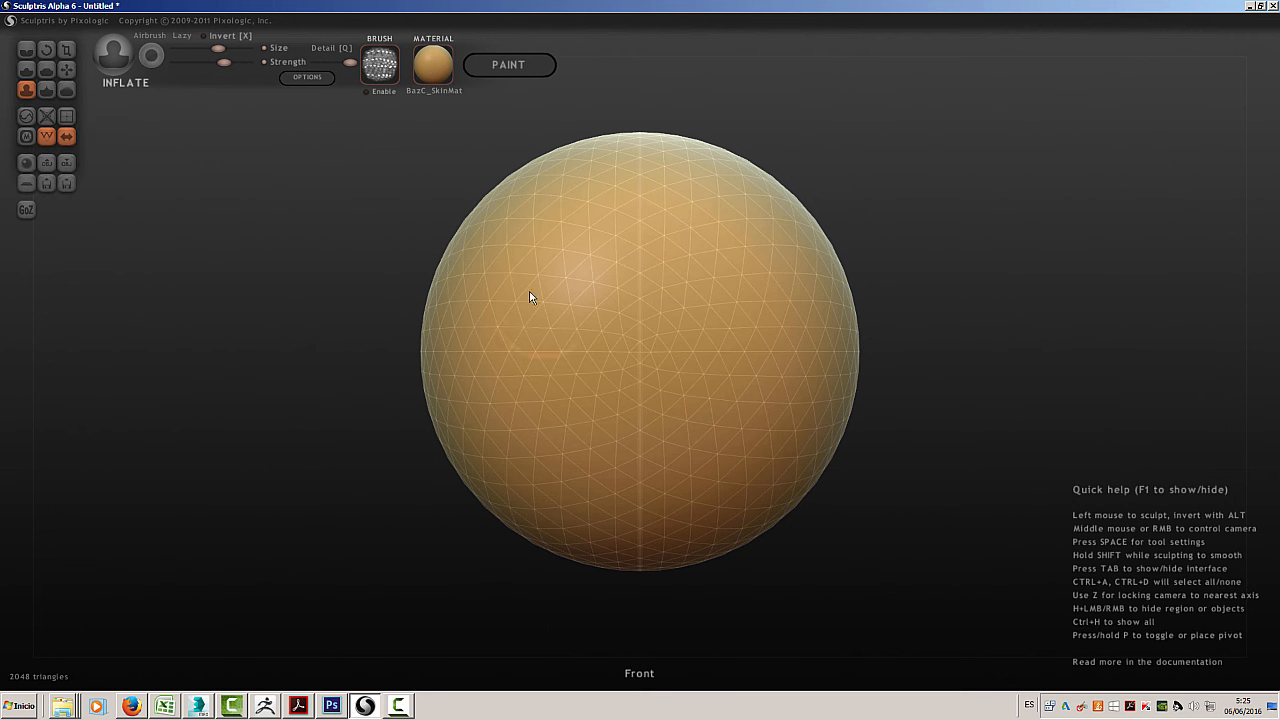
key("ctrl")
mouse_move(530, 297)
left_mouse_down("ctrl")
mouse_move(548, 327)
mouse_move(502, 284)
mouse_move(490, 378)
mouse_move(543, 403)
mouse_move(628, 167)
mouse_move(572, 260)
mouse_move(457, 291)
mouse_move(560, 180)
mouse_move(483, 217)
mouse_move(429, 286)
mouse_move(441, 406)
mouse_move(494, 443)
mouse_move(557, 443)
mouse_move(531, 523)
mouse_move(560, 506)
mouse_move(547, 461)
mouse_move(534, 477)
mouse_move(597, 429)
mouse_move(576, 380)
mouse_move(532, 411)
mouse_move(518, 410)
mouse_move(549, 404)
mouse_move(519, 407)
mouse_move(512, 377)
mouse_move(463, 415)
left_mouse_up("ctrl")
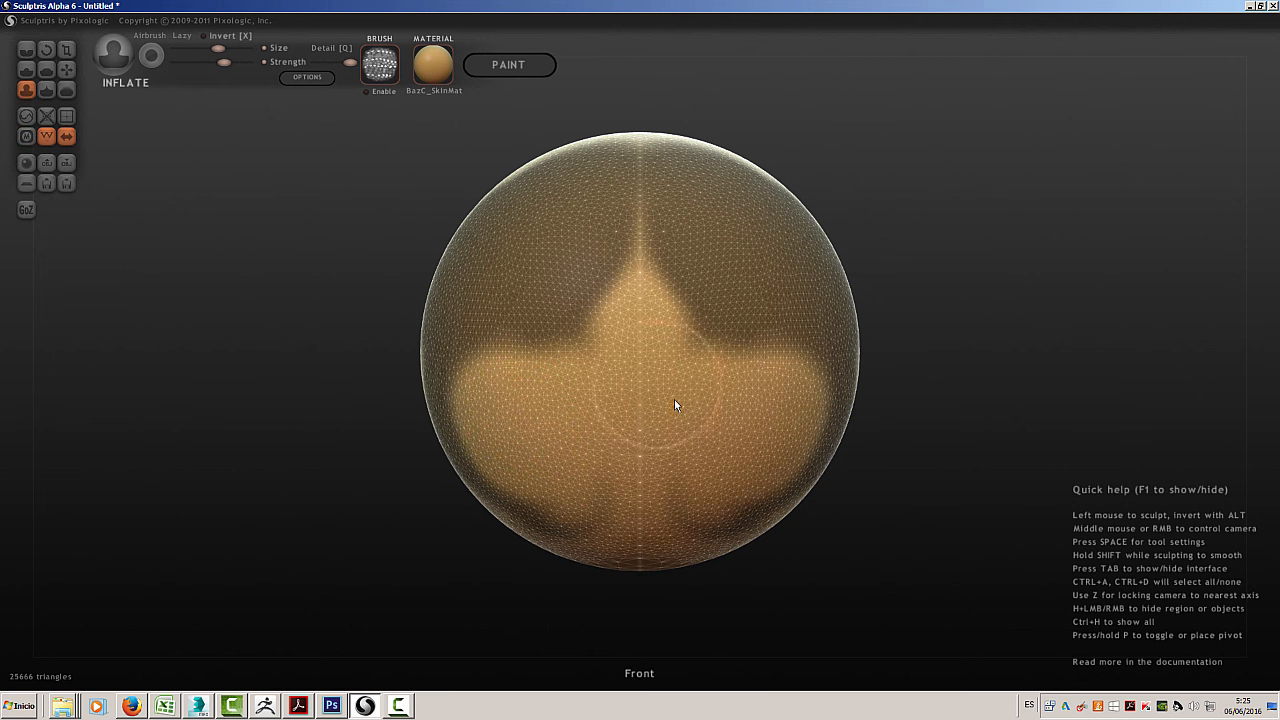
mouse_move(871, 314)
middle_mouse_down()
mouse_move(894, 283)
mouse_move(990, 285)
middle_mouse_up()
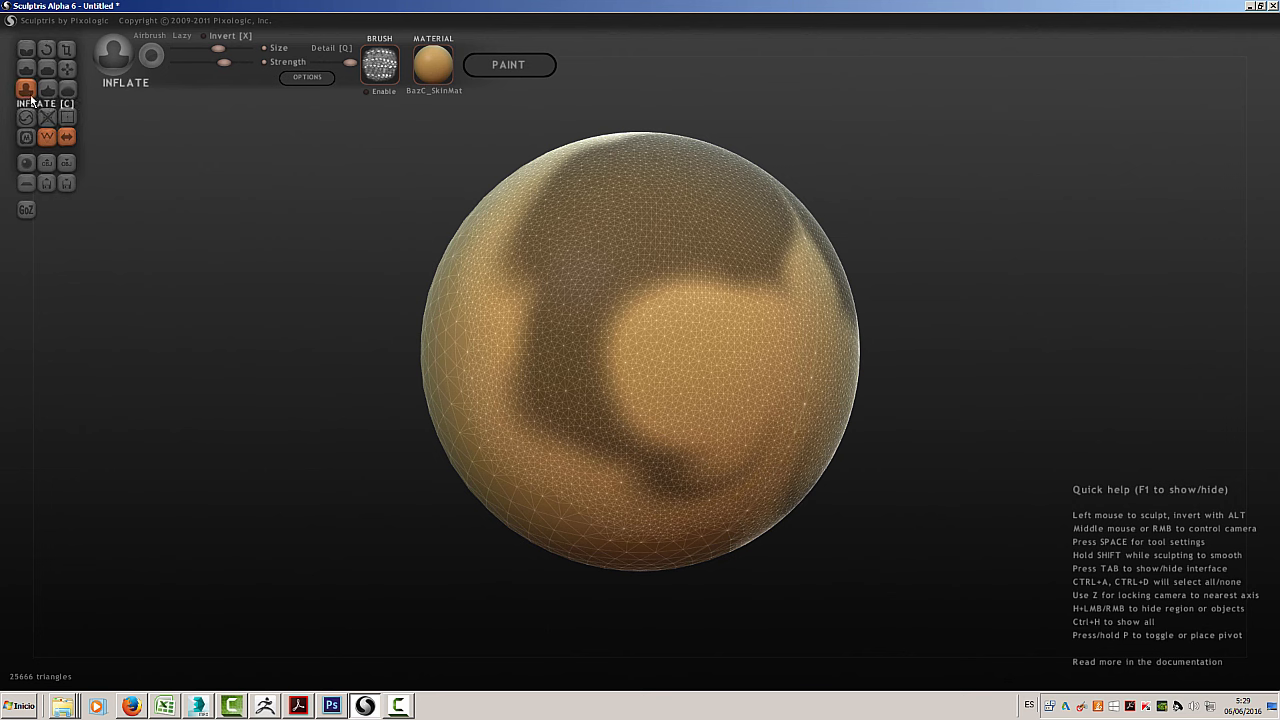
Inflate the unmasked areas of the sphere, swelling the round patch enclosed by the mask
mouse_move(503, 306)
left_mouse_down()
mouse_move(536, 257)
mouse_move(519, 210)
mouse_move(528, 136)
mouse_move(541, 175)
mouse_move(491, 218)
mouse_move(438, 298)
mouse_move(478, 397)
mouse_move(586, 492)
mouse_move(702, 434)
mouse_move(694, 297)
mouse_move(631, 365)
mouse_move(692, 395)
left_mouse_up()
mouse_move(878, 245)
middle_mouse_down()
mouse_move(886, 257)
mouse_move(1000, 214)
mouse_move(1022, 274)
mouse_move(884, 303)
mouse_move(766, 283)
mouse_move(632, 294)
mouse_move(663, 381)
mouse_move(778, 335)
mouse_move(857, 267)
mouse_move(887, 287)
mouse_move(860, 305)
middle_mouse_up()
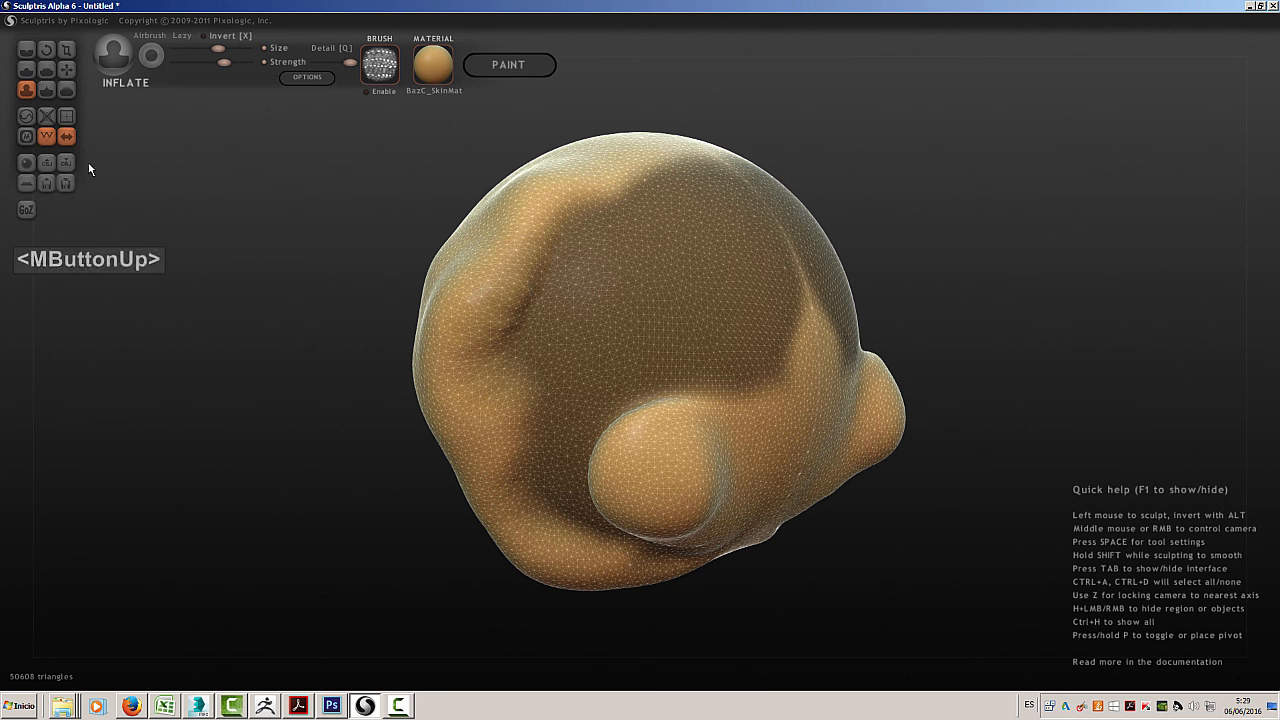
Erase an oval opening in the mask above the inflated bulge and mask the bulge itself
key("ctrl")
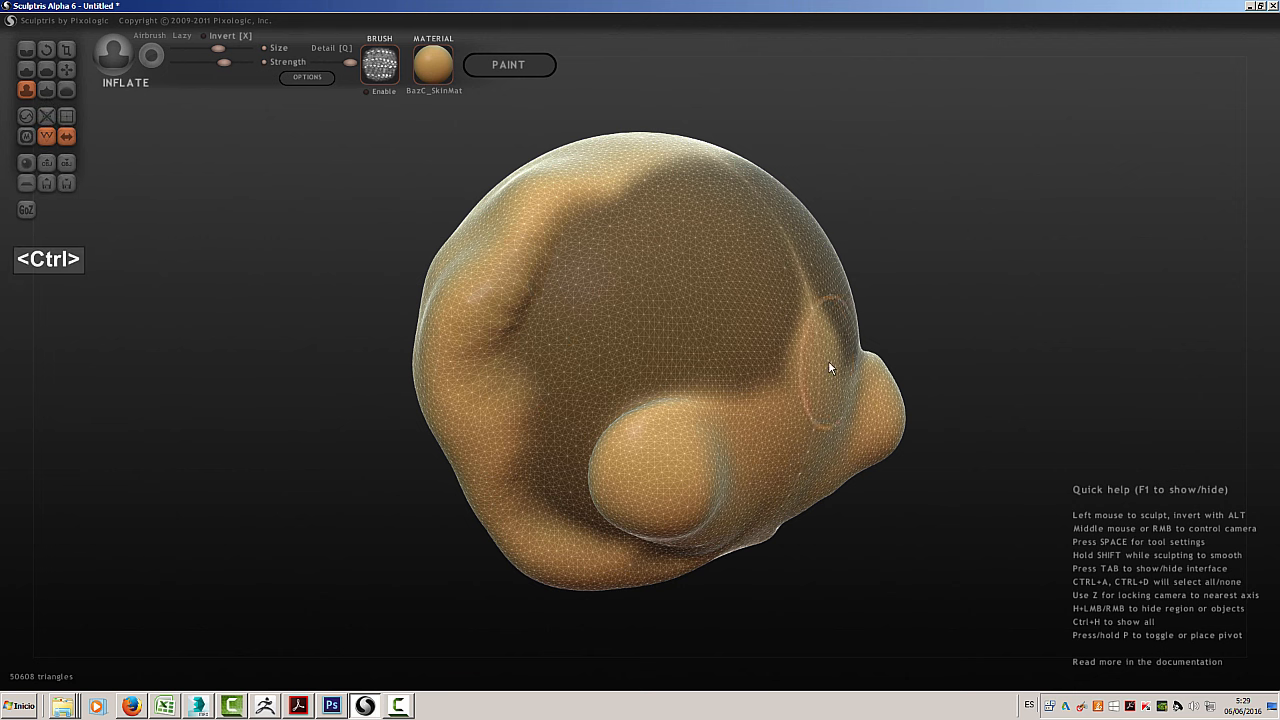
key("alt")
mouse_move(712, 318)
left_mouse_down("ctrl+alt")
mouse_move(663, 262)
mouse_move(724, 357)
mouse_move(720, 375)
left_mouse_up("ctrl+alt")
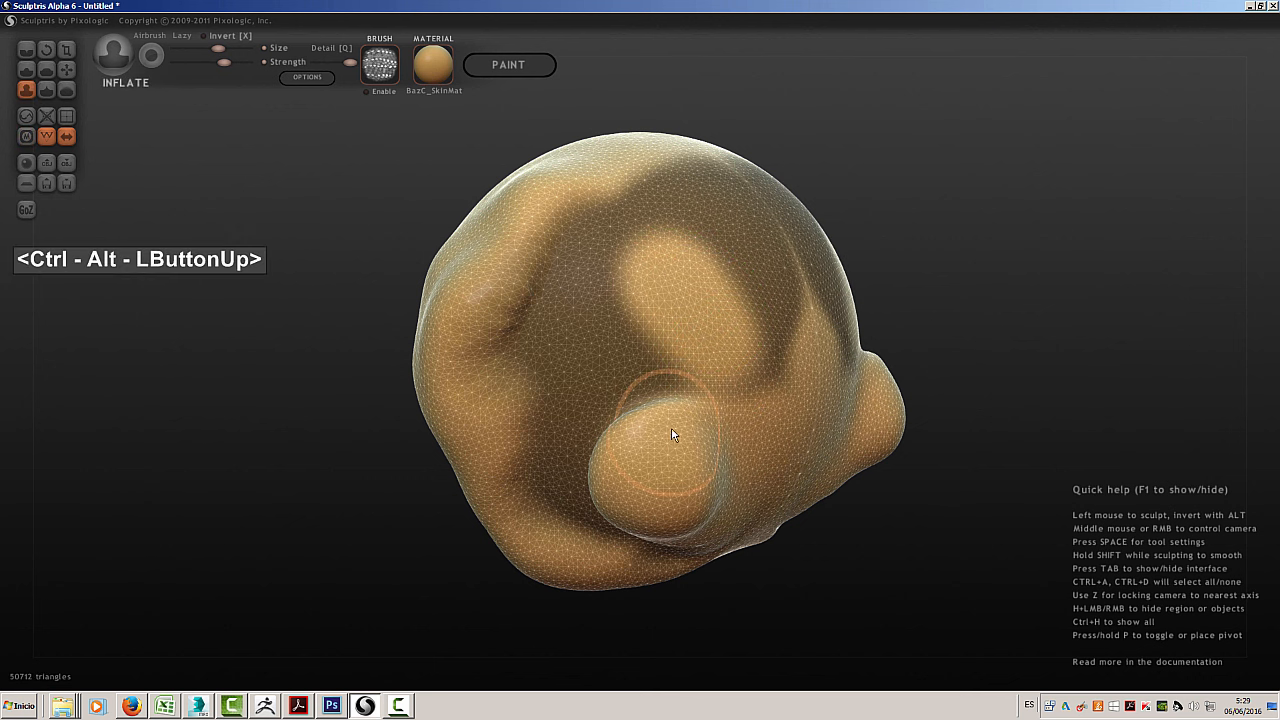
mouse_move(658, 438)
left_mouse_down("ctrl")
mouse_move(660, 409)
mouse_move(614, 481)
mouse_move(660, 523)
mouse_move(614, 530)
mouse_move(700, 458)
left_mouse_up("ctrl")
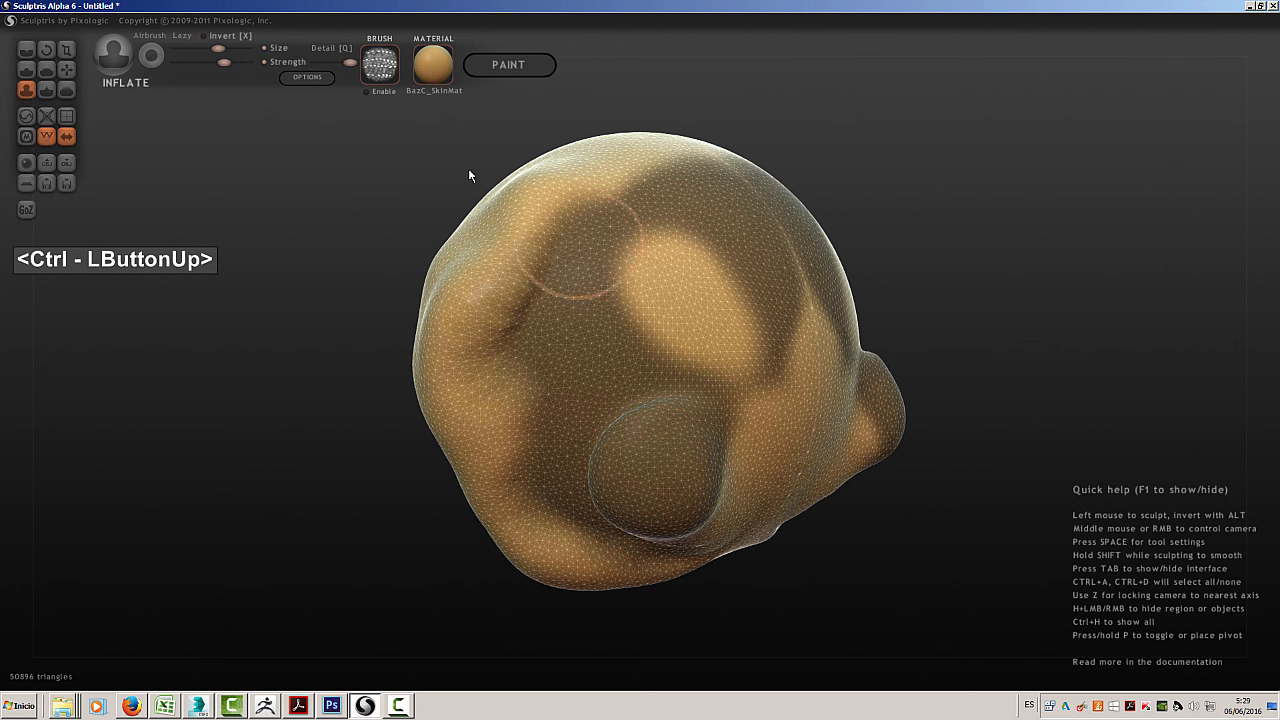
Raise a knob from the unmasked oval with the Draw brush
left_click(24, 71)
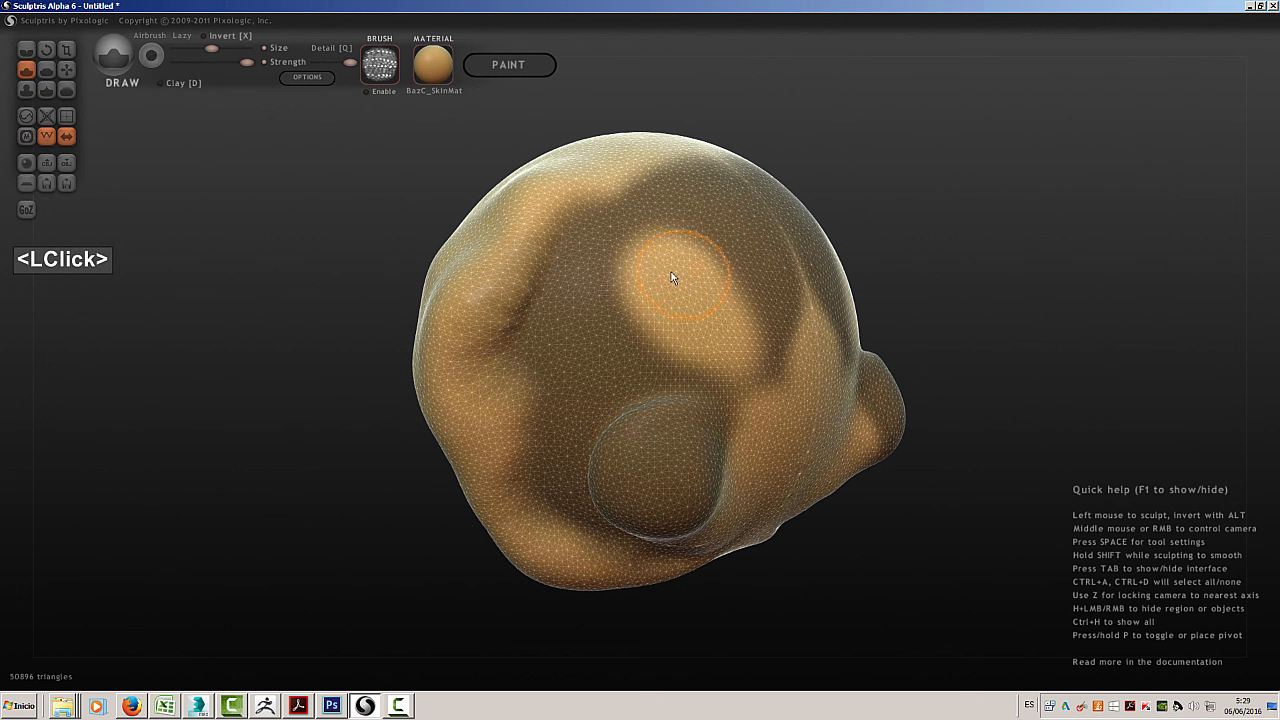
mouse_move(671, 277)
left_mouse_down()
mouse_move(677, 286)
mouse_move(624, 305)
mouse_move(683, 350)
mouse_move(730, 285)
mouse_move(706, 244)
mouse_move(686, 245)
mouse_move(849, 271)
left_mouse_up()
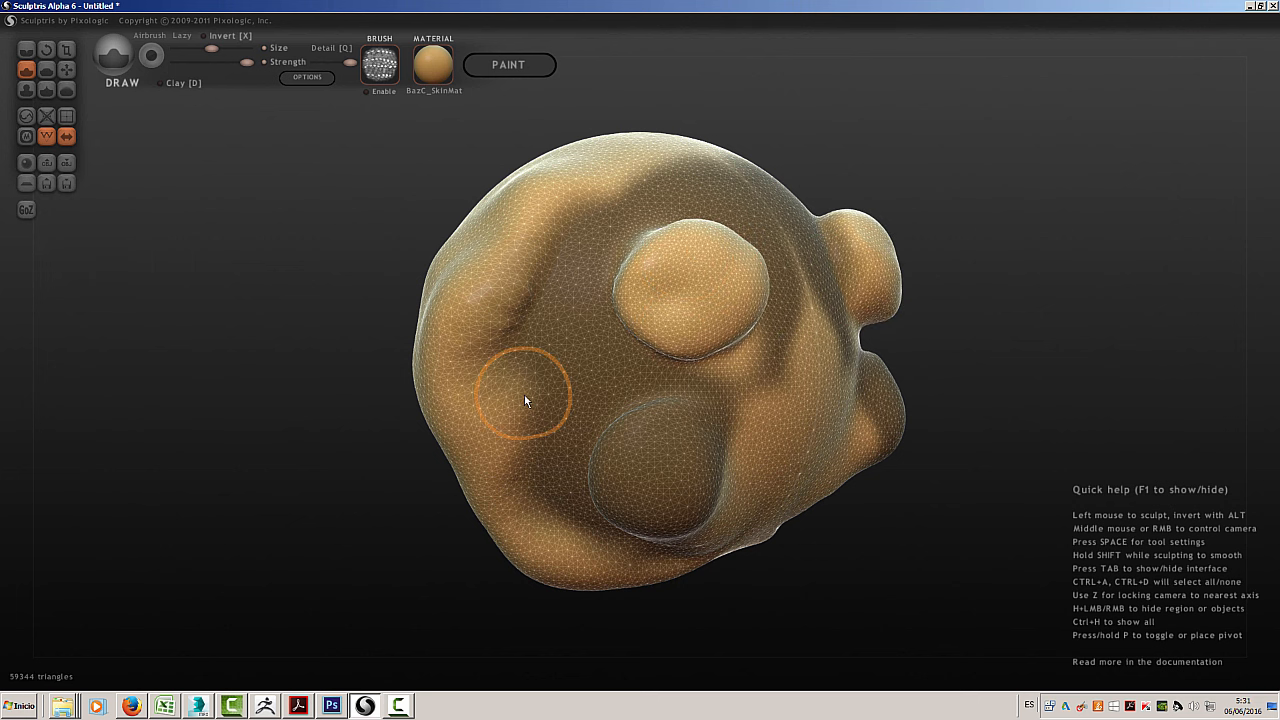
Add a camera-facing sphere as a new object, placing its mirrored pair against the lower front of the sculpted body
mouse_move(397, 351)
middle_mouse_down()
mouse_move(388, 372)
mouse_move(319, 352)
mouse_move(258, 393)
mouse_move(409, 371)
middle_mouse_up()
scroll(429, 380, "down", 3)
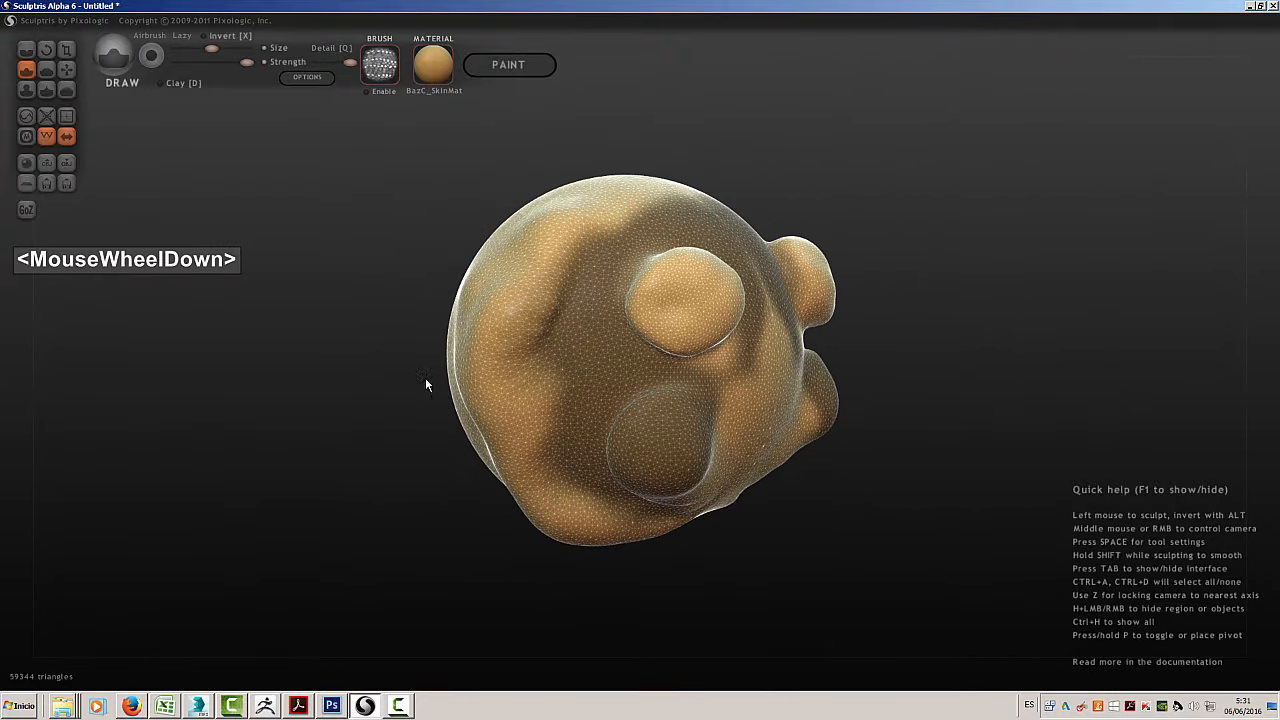
left_click(27, 164)
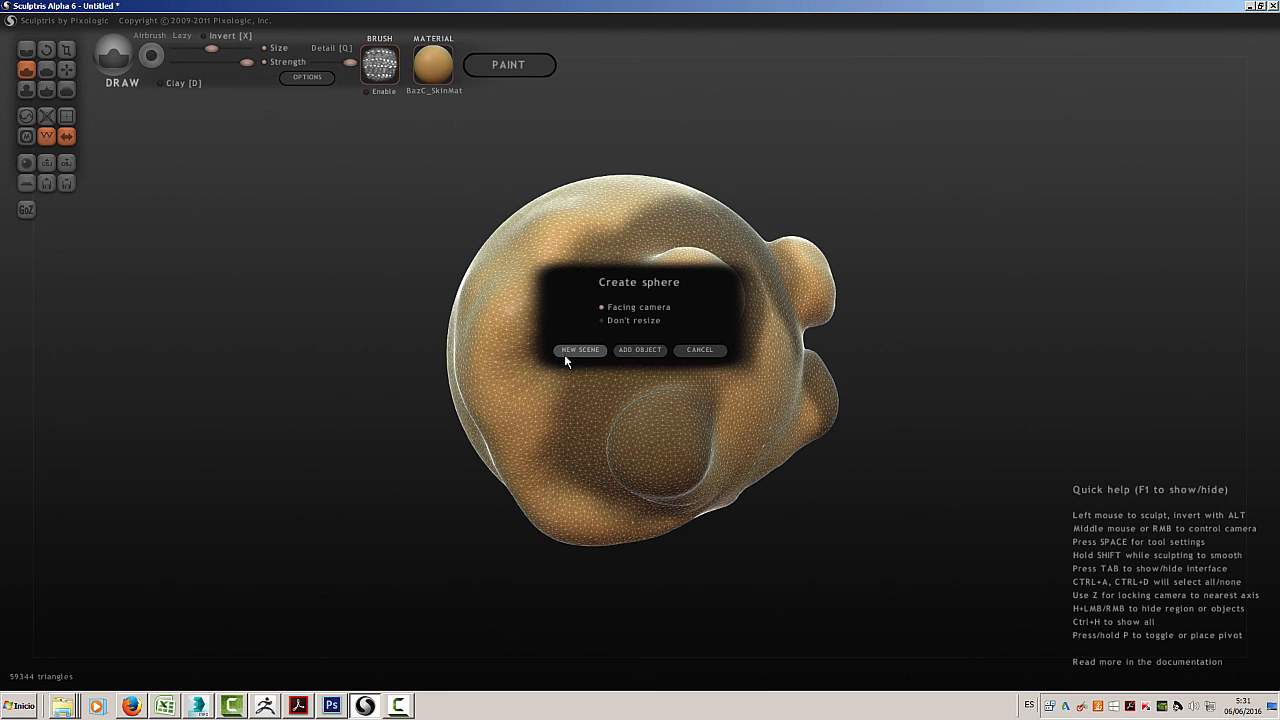
left_click(636, 350)
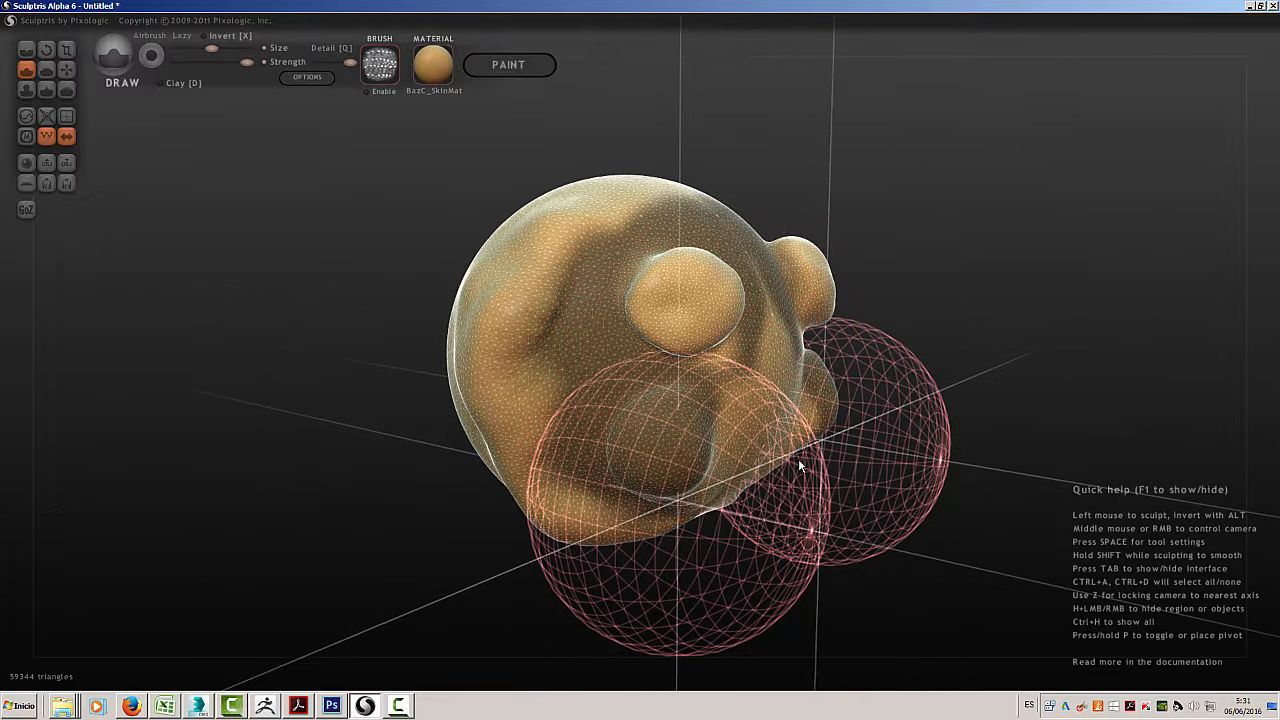
left_click(798, 463)
Switch the selection back and forth between the sculpted body and the added spheres, finishing with the spheres selected
mouse_move(1004, 394)
middle_mouse_down()
mouse_move(857, 403)
mouse_move(654, 361)
mouse_move(494, 426)
mouse_move(567, 475)
mouse_move(711, 418)
mouse_move(788, 367)
mouse_move(858, 373)
mouse_move(814, 320)
middle_mouse_up()
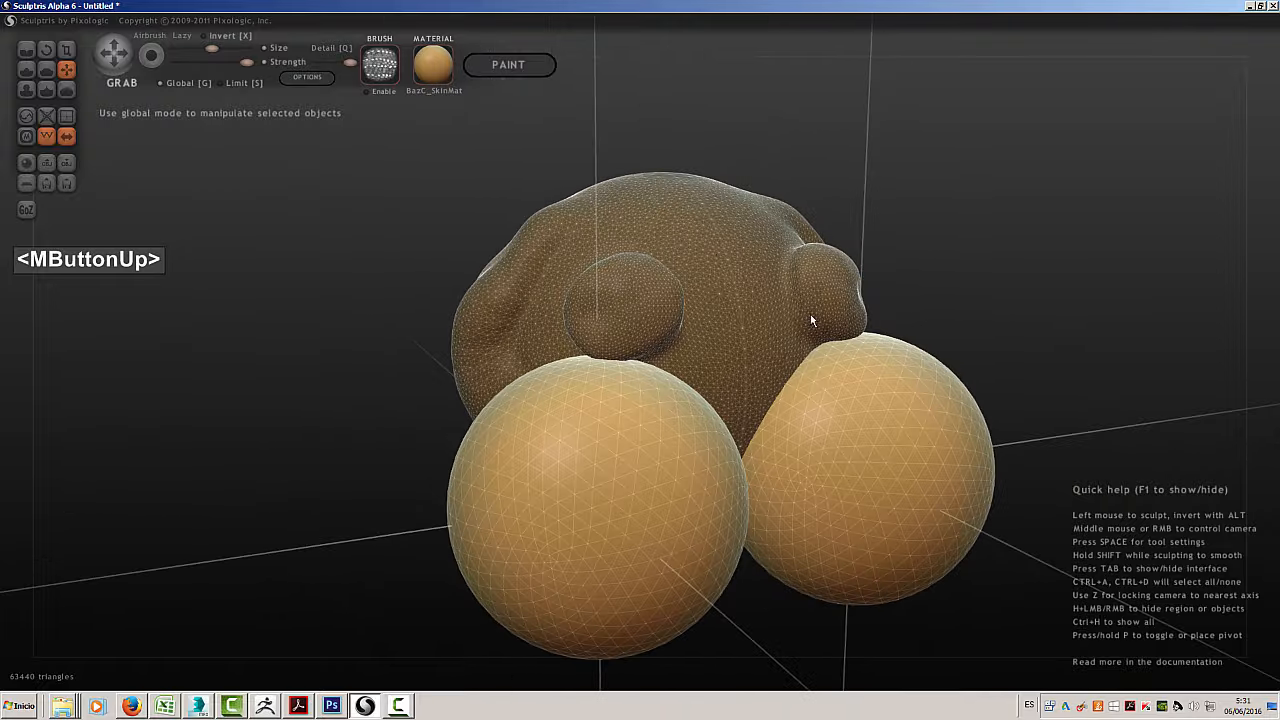
left_click(716, 252)
left_click(562, 474)
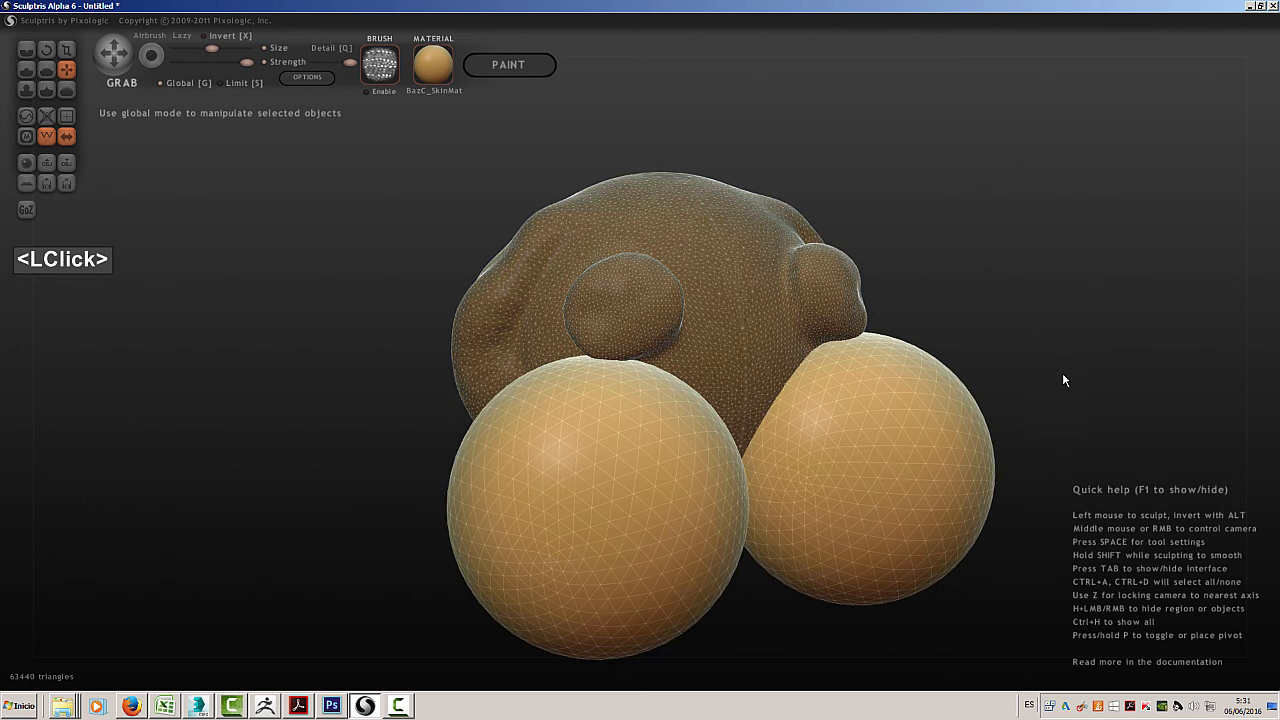
middle_click_drag(1060, 373, 799, 316)
left_click(800, 316)
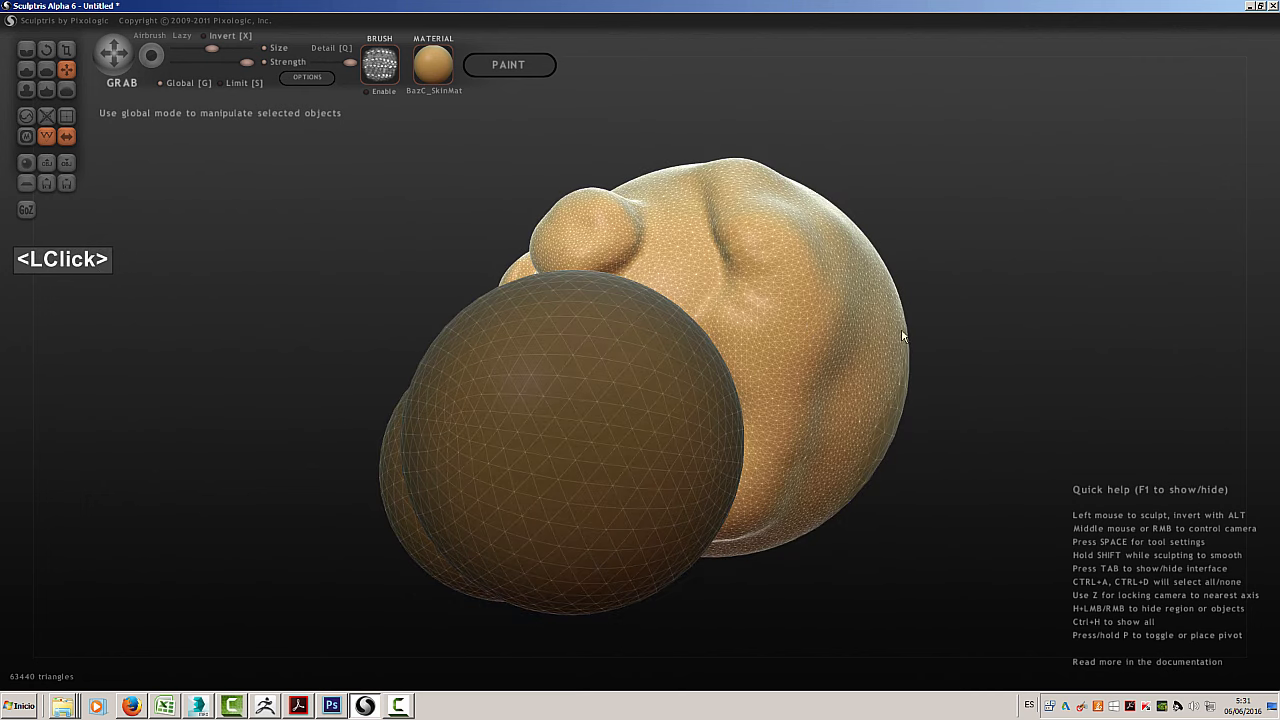
middle_click_drag(901, 328, 707, 432)
left_click(772, 409)
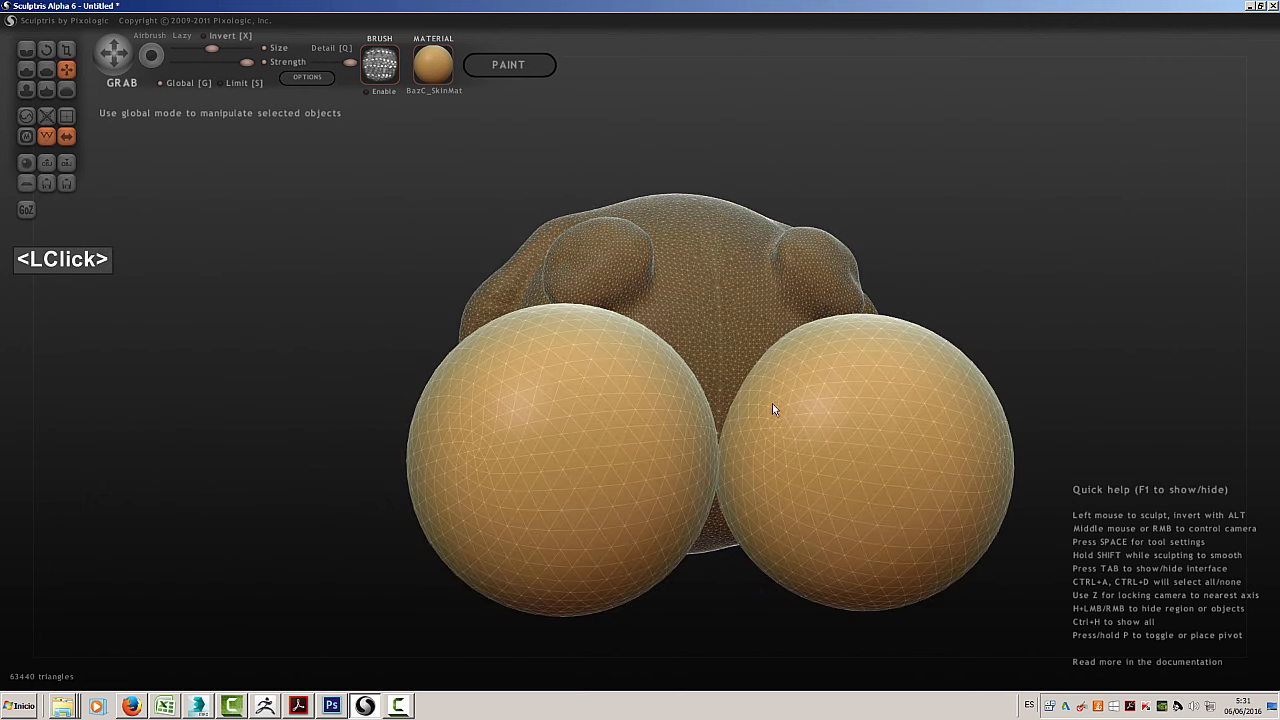
middle_click_drag(925, 244, 1016, 289)
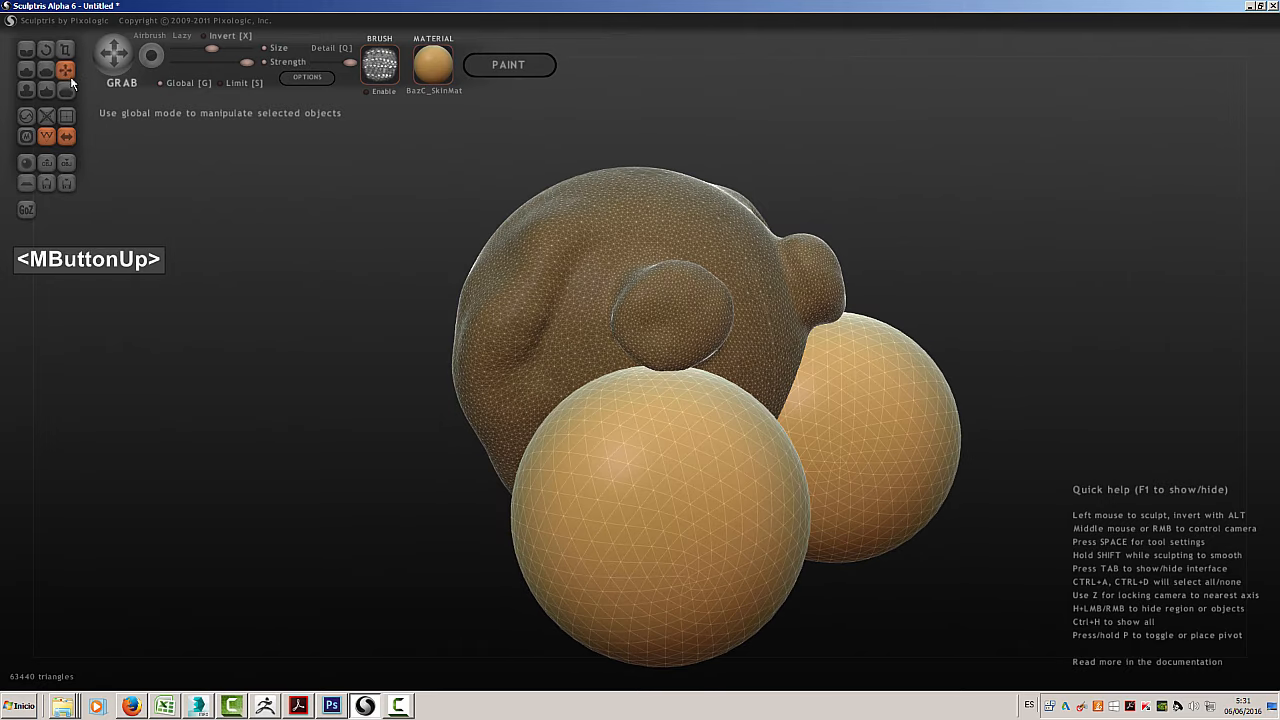
Sculpt raised, horn-like bumps on the tops of the added spheres with the Draw brush
left_click(29, 69)
mouse_move(639, 550)
left_mouse_down()
mouse_move(574, 400)
mouse_move(510, 366)
mouse_move(544, 270)
mouse_move(609, 466)
left_mouse_up()
left_click_drag(714, 447, 752, 400)
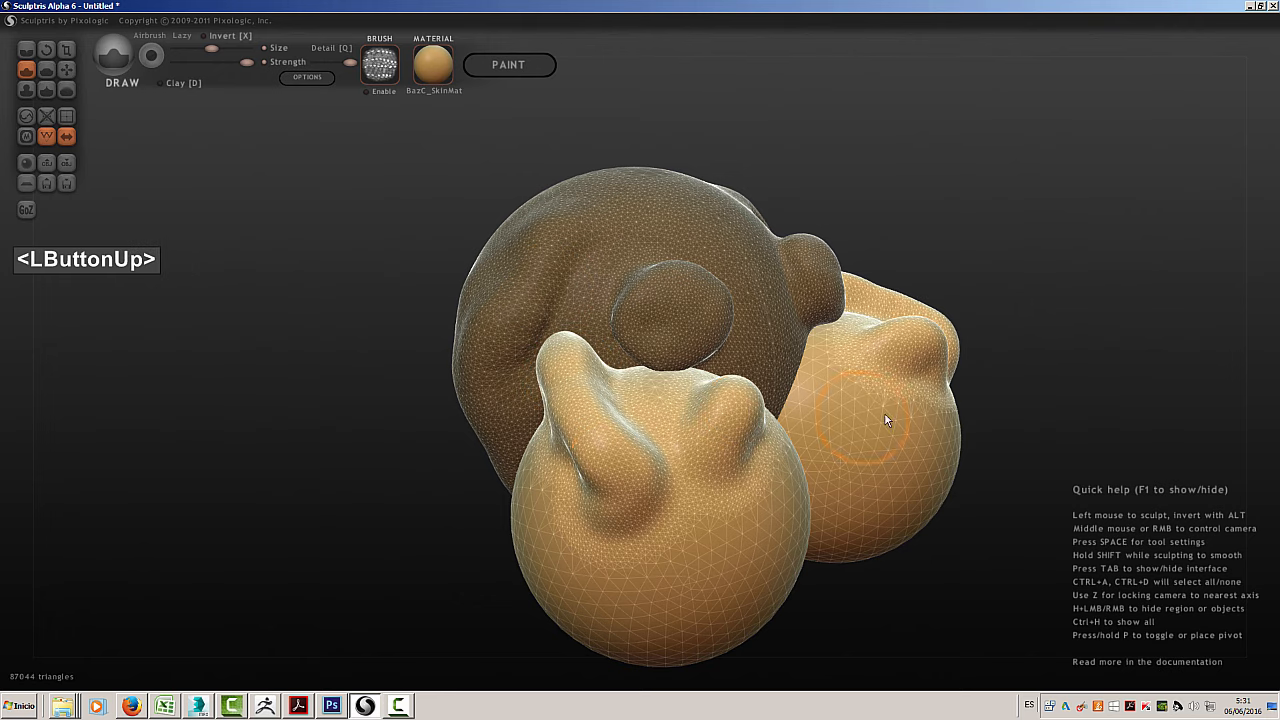
middle_click_drag(1046, 242, 730, 267)
middle_click_drag(923, 443, 945, 345)
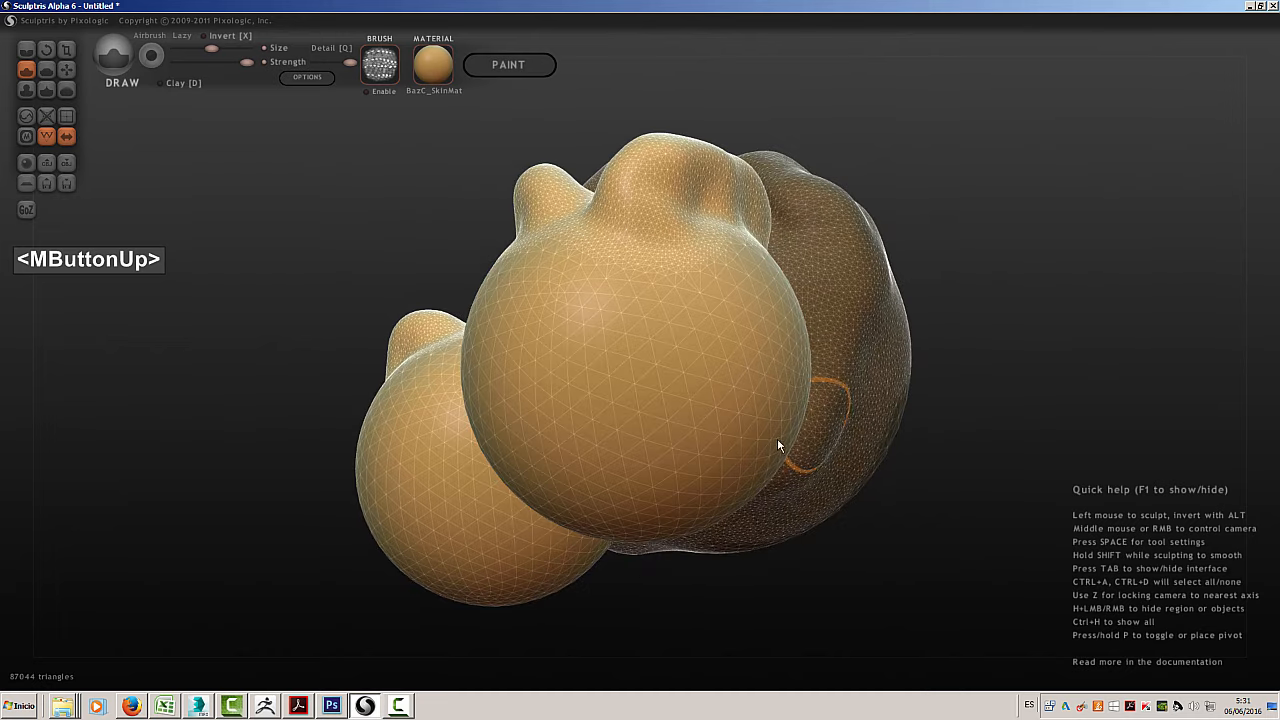
Rotate the selected pair of horned spheres with the Rotate tool
middle_click_drag(443, 385, 751, 405)
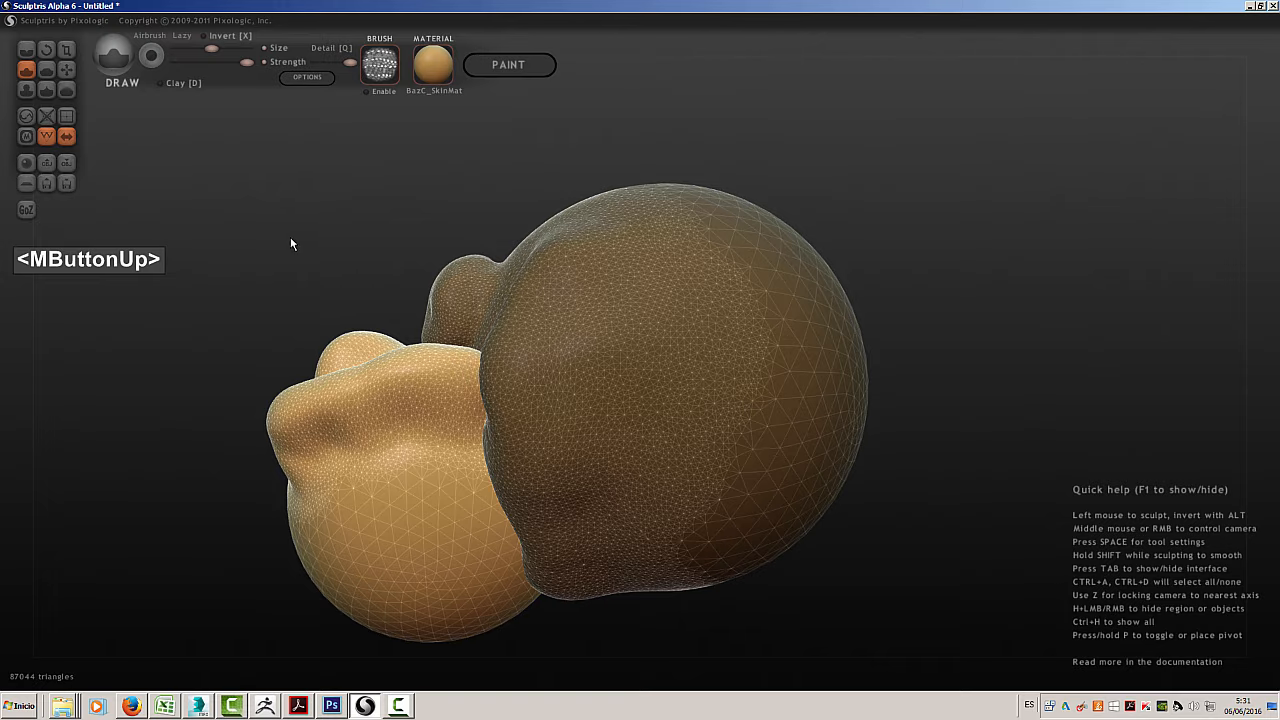
middle_click_drag(290, 240, 820, 248)
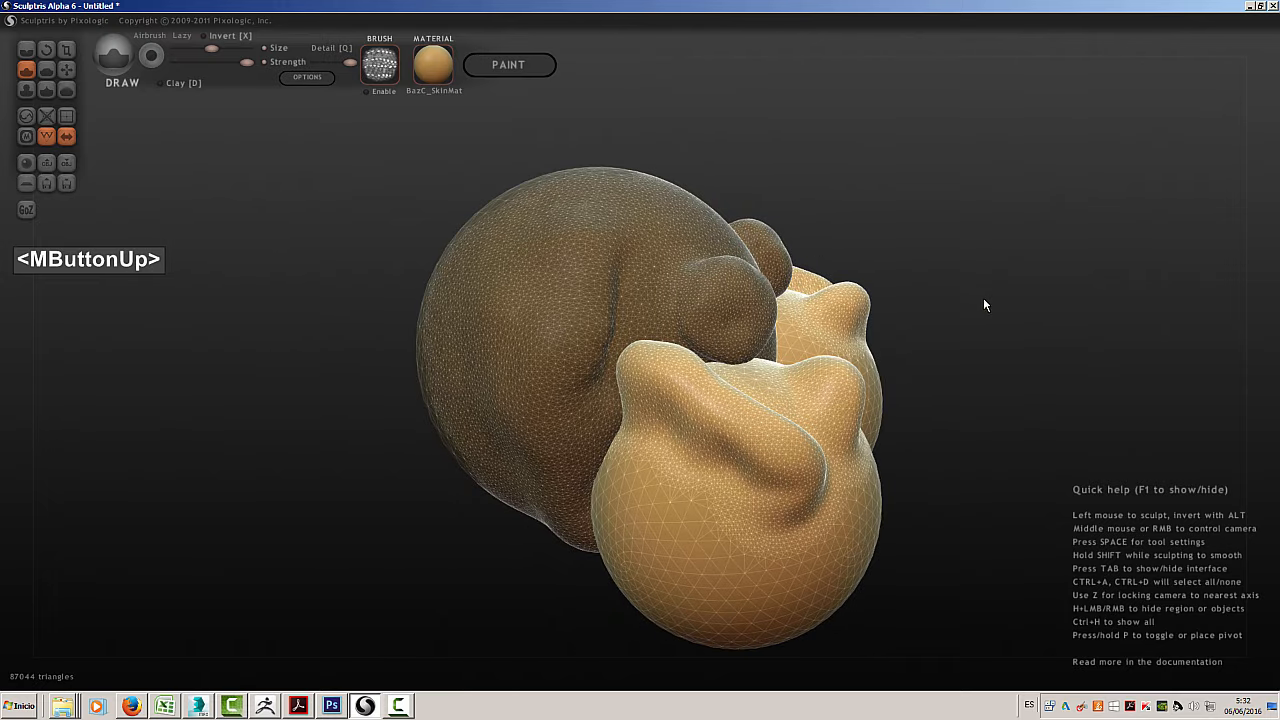
middle_click_drag(983, 303, 914, 298)
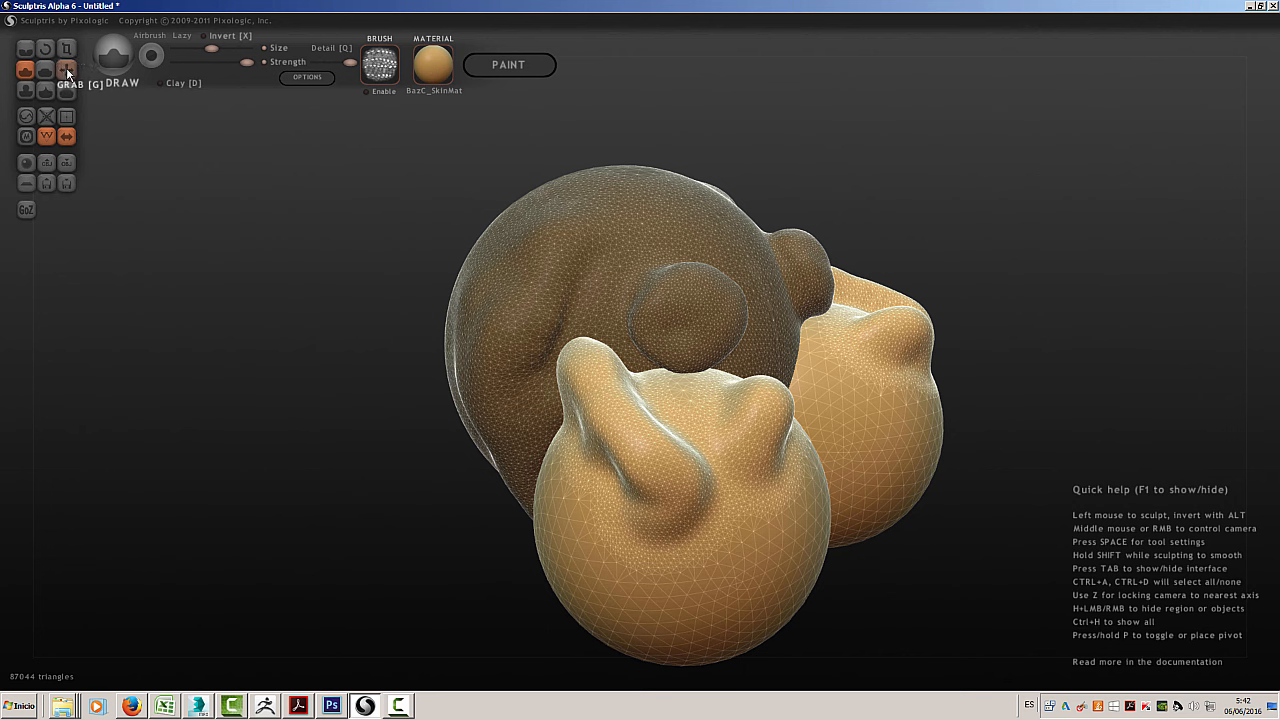
middle_click_drag(471, 410, 642, 254)
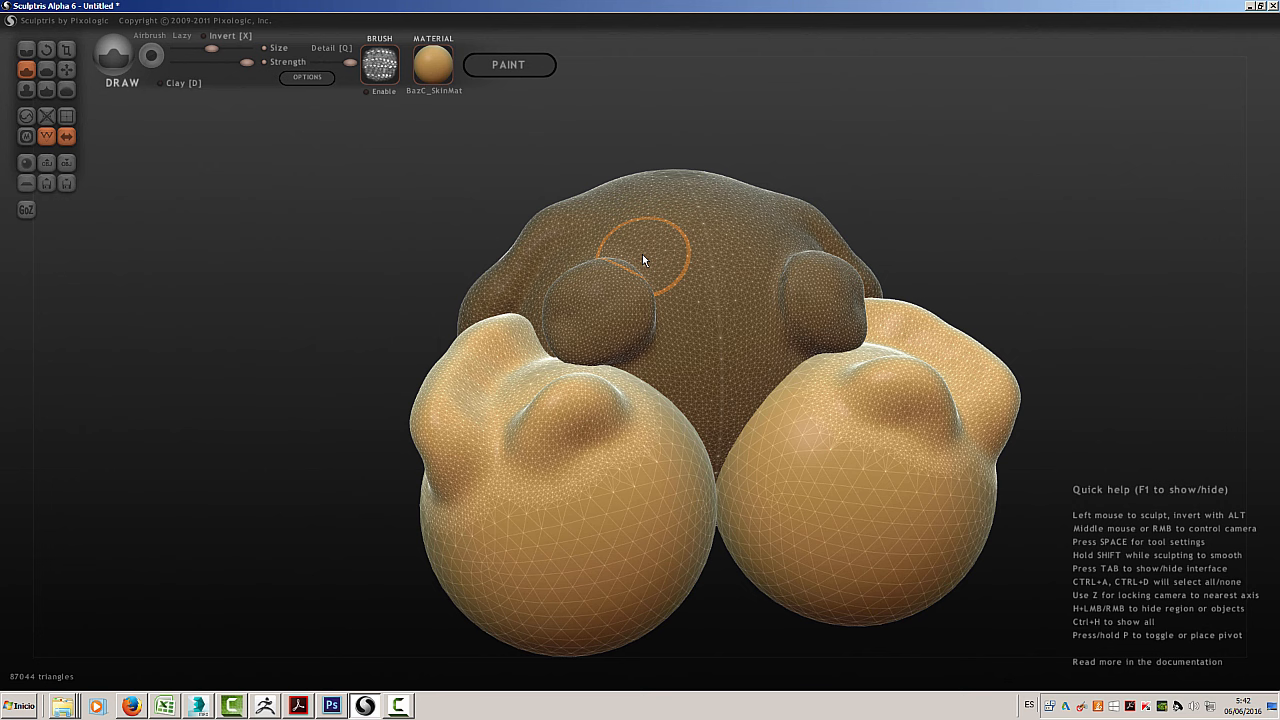
left_click(46, 50)
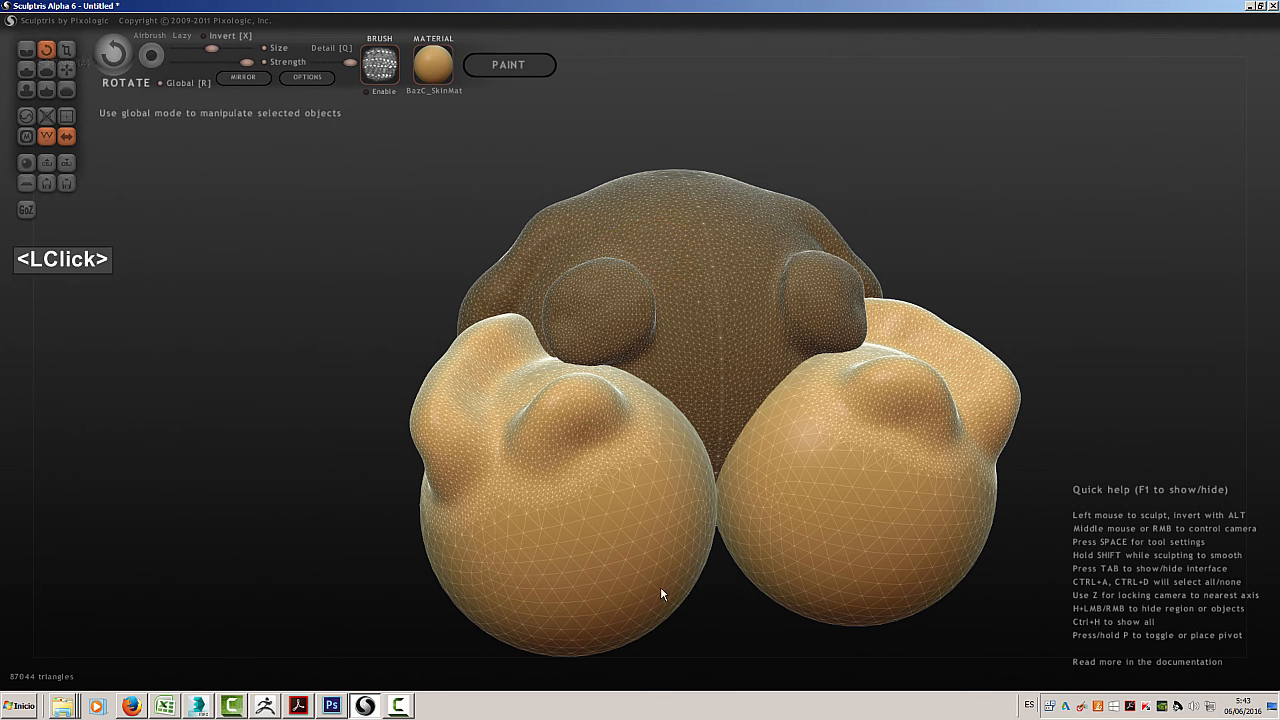
left_click_drag(511, 495, 533, 540)
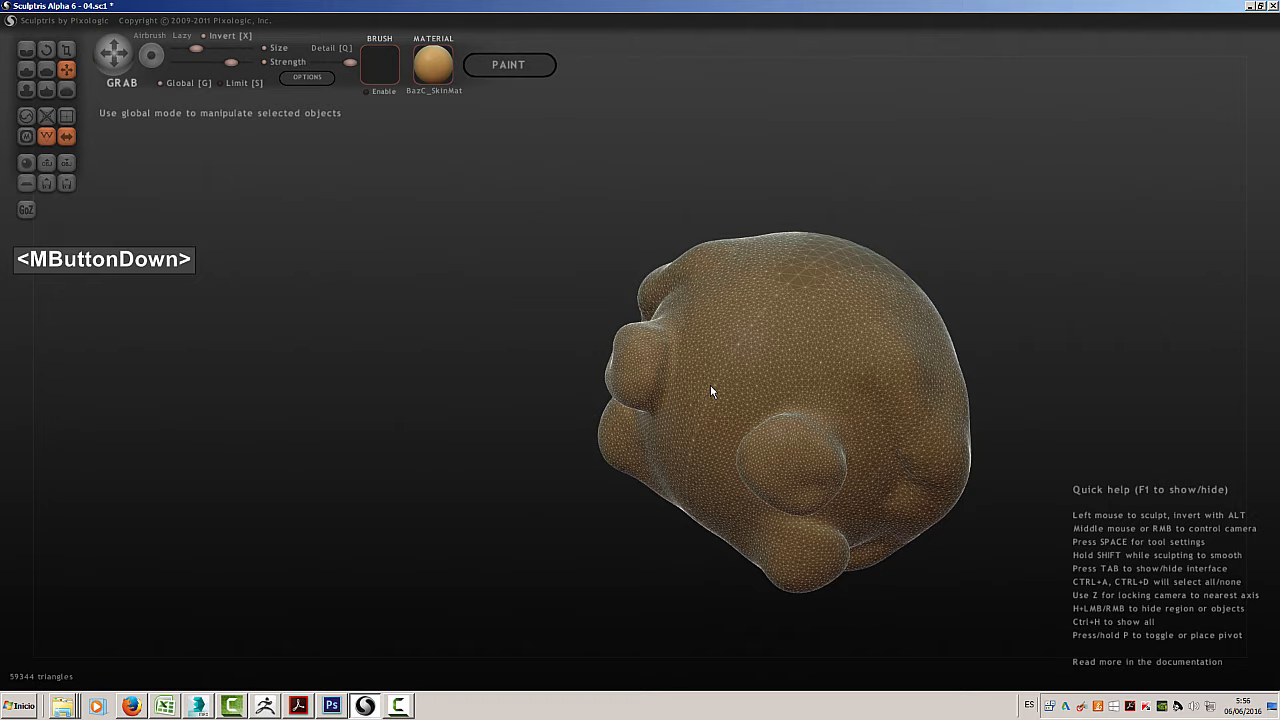
Save the sculpture as 04.sc1 in the Sculptris folder
middle_click_drag(710, 385, 880, 327)
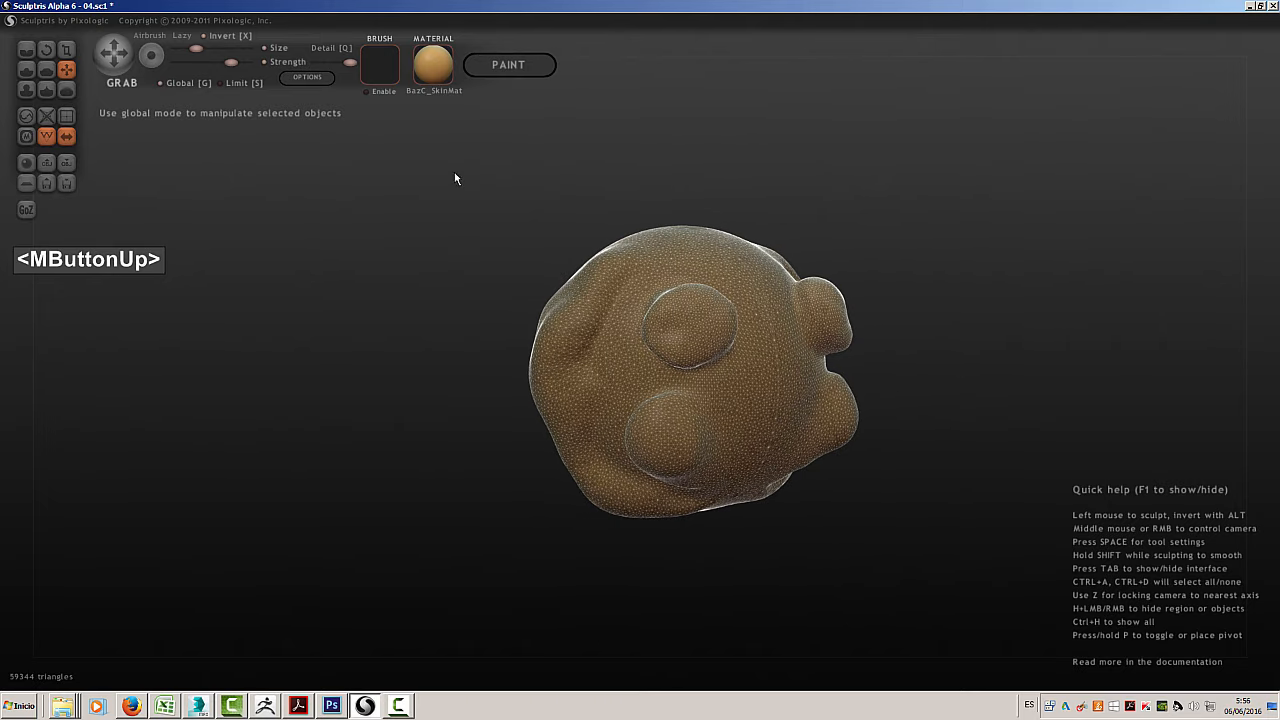
left_click(63, 183)
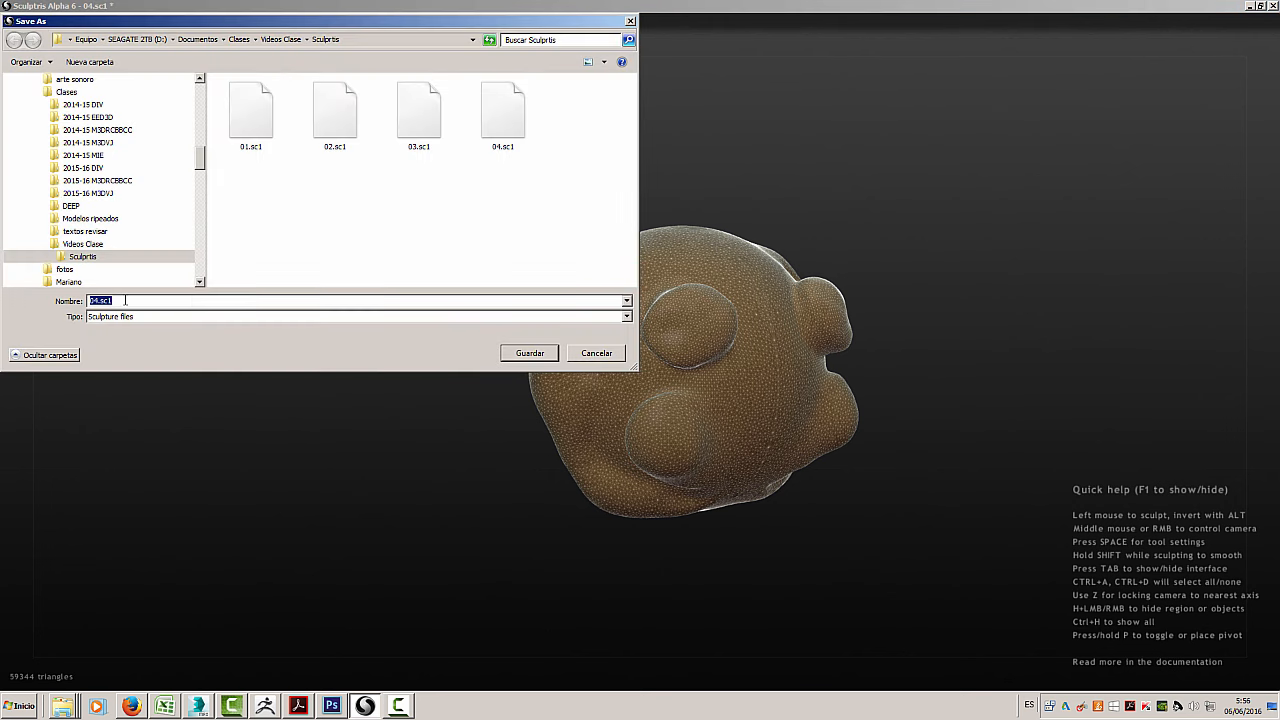
left_click(528, 350)
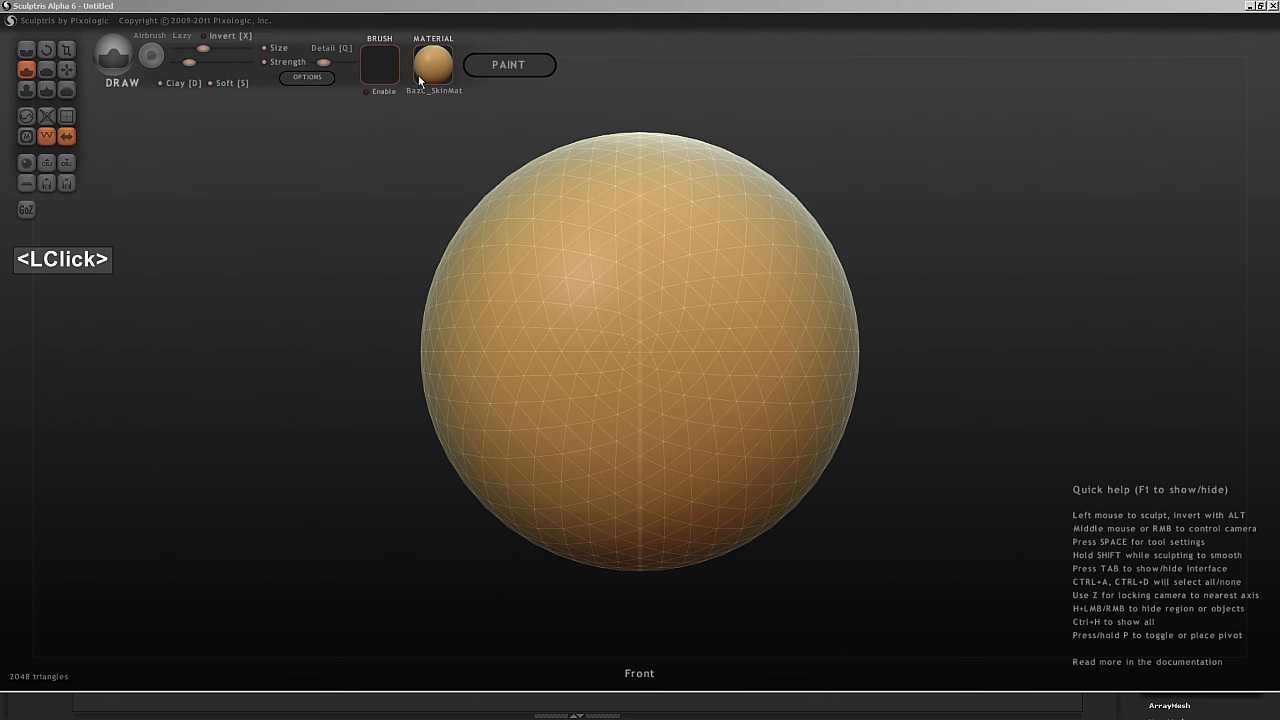
Try the Draw brush's Detail slider on the new sphere, and raise and lower the brush size
left_click(322, 63)
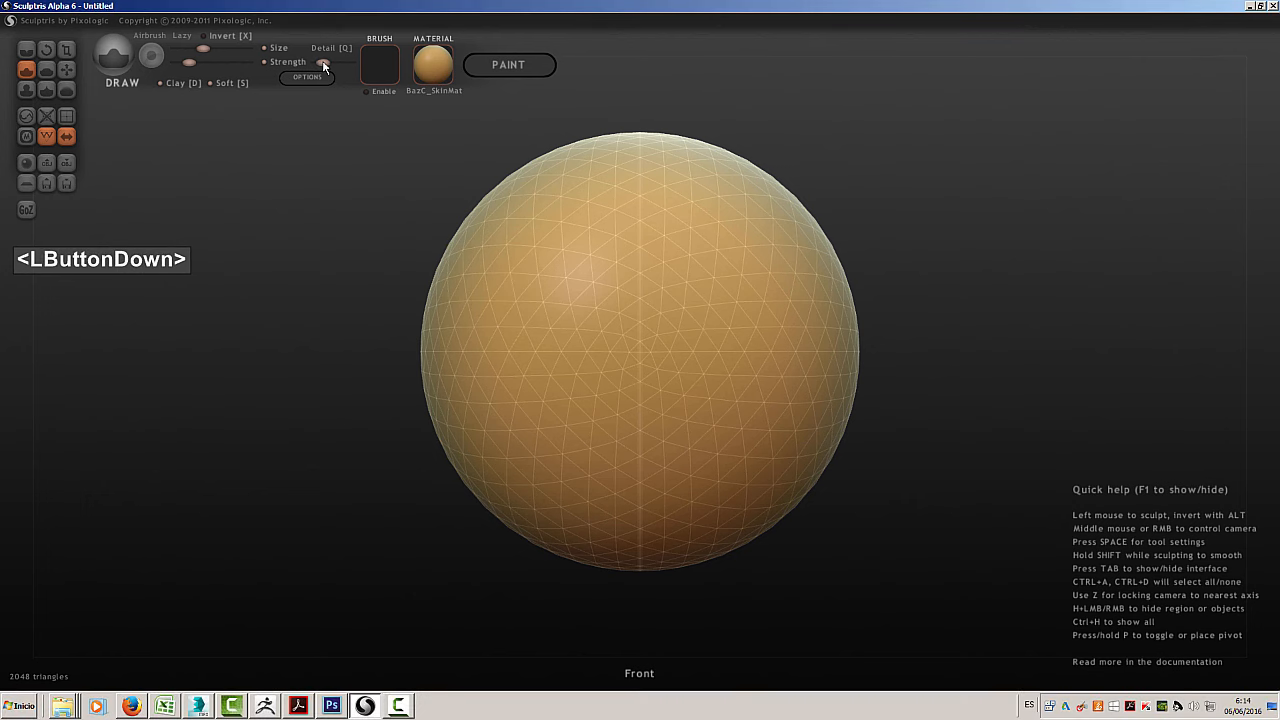
left_click_drag(320, 66, 323, 63)
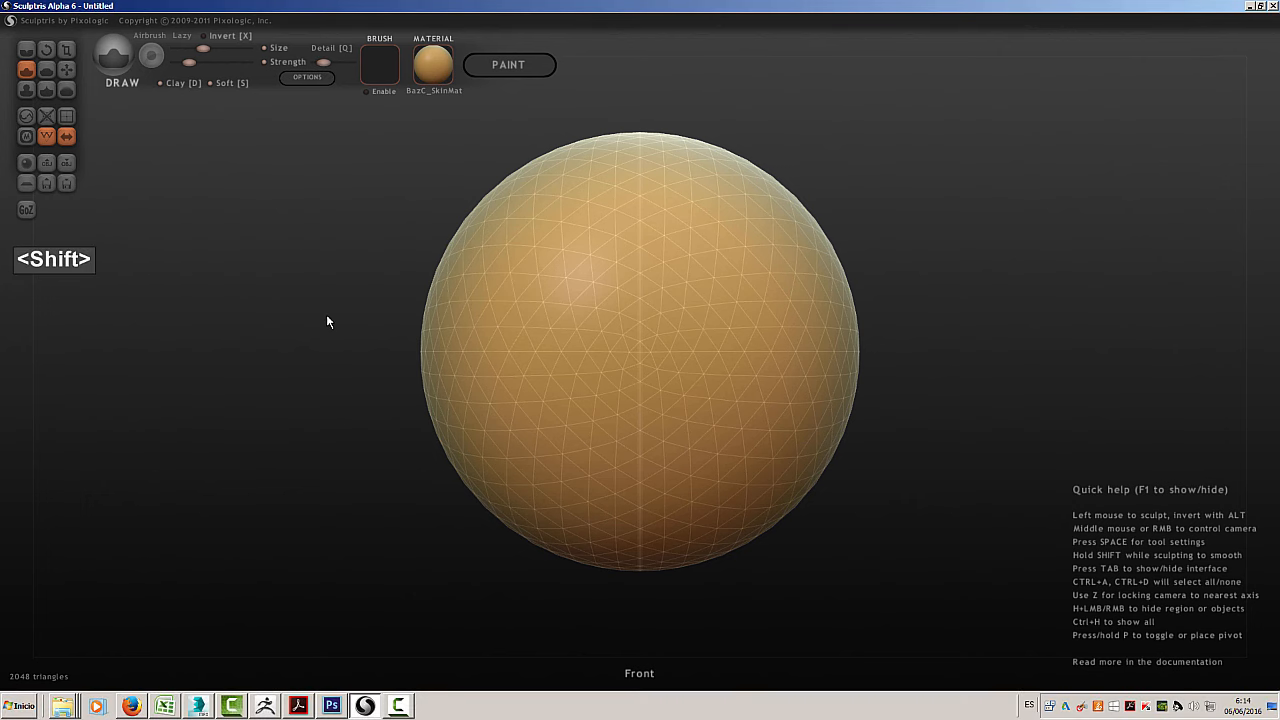
scroll(327, 321, "up", 2, "shift")
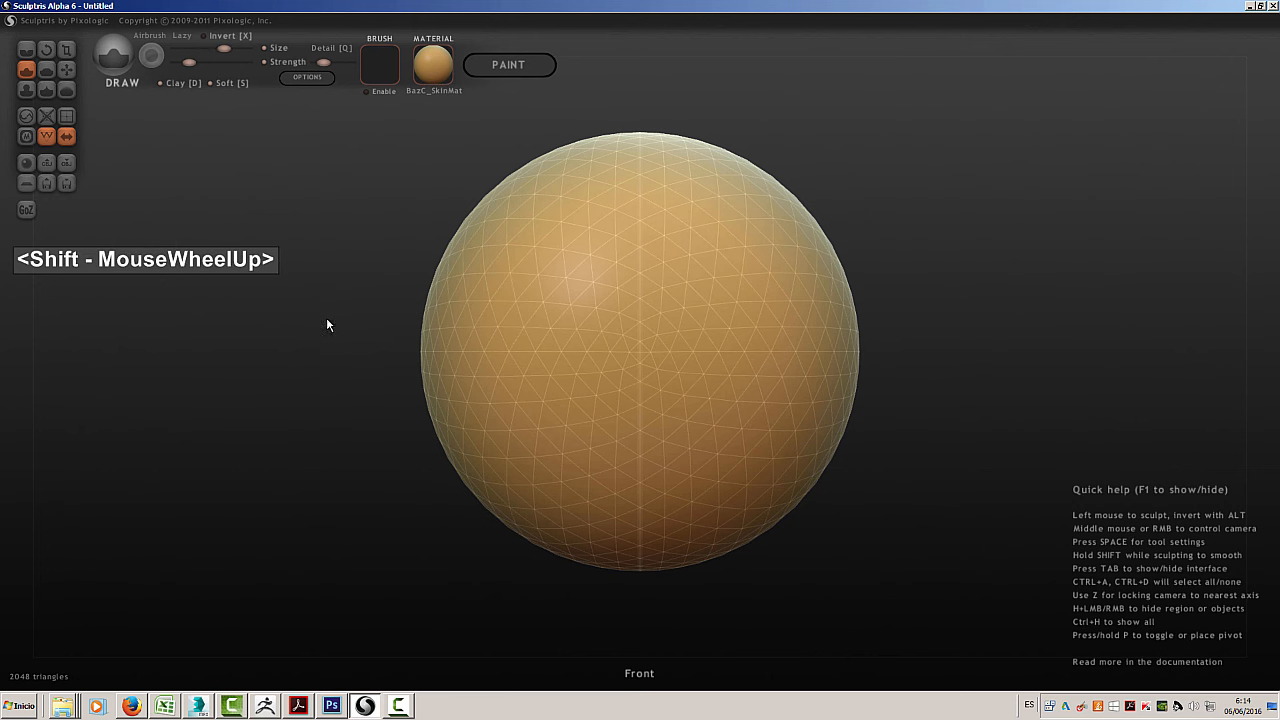
scroll(327, 322, "down", 2, "shift")
scroll(326, 322, "down", 2, "shift")
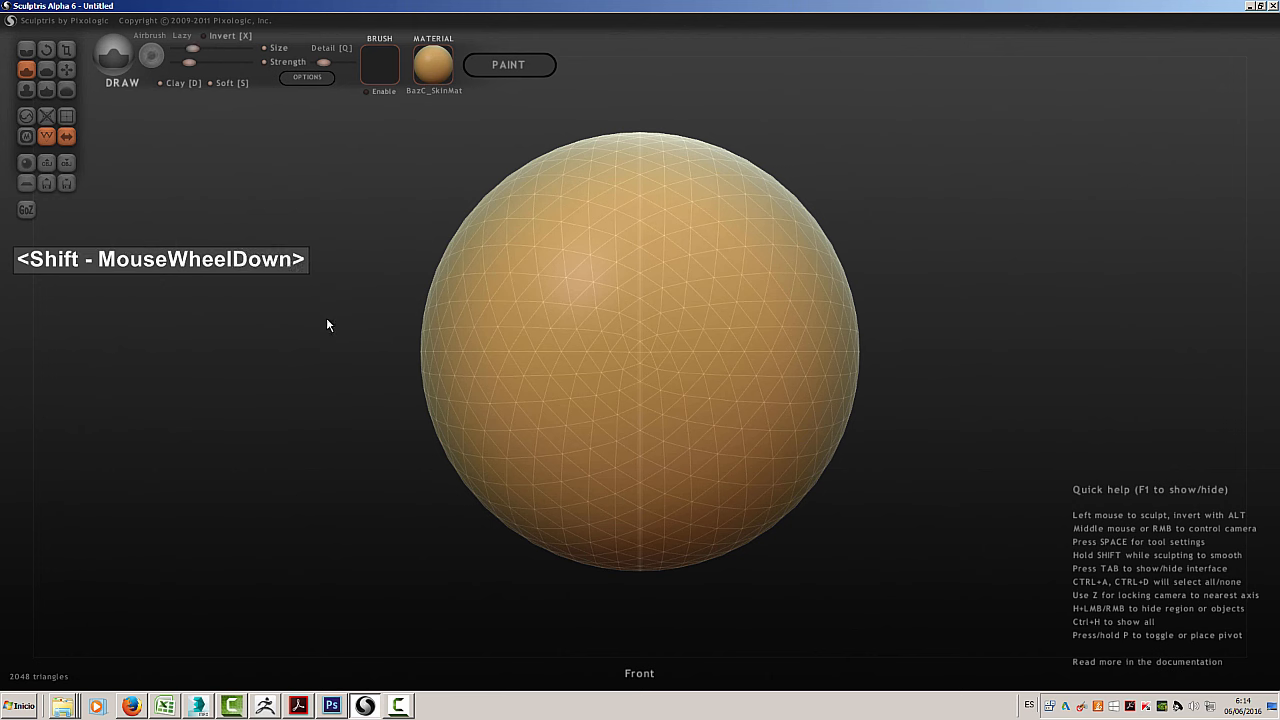
Adjust the Draw brush's strength in both directions, finishing at roughly three quarters of its range
scroll(326, 322, "up", 1, "shift")
scroll(327, 322, "up", 6, "ctrl")
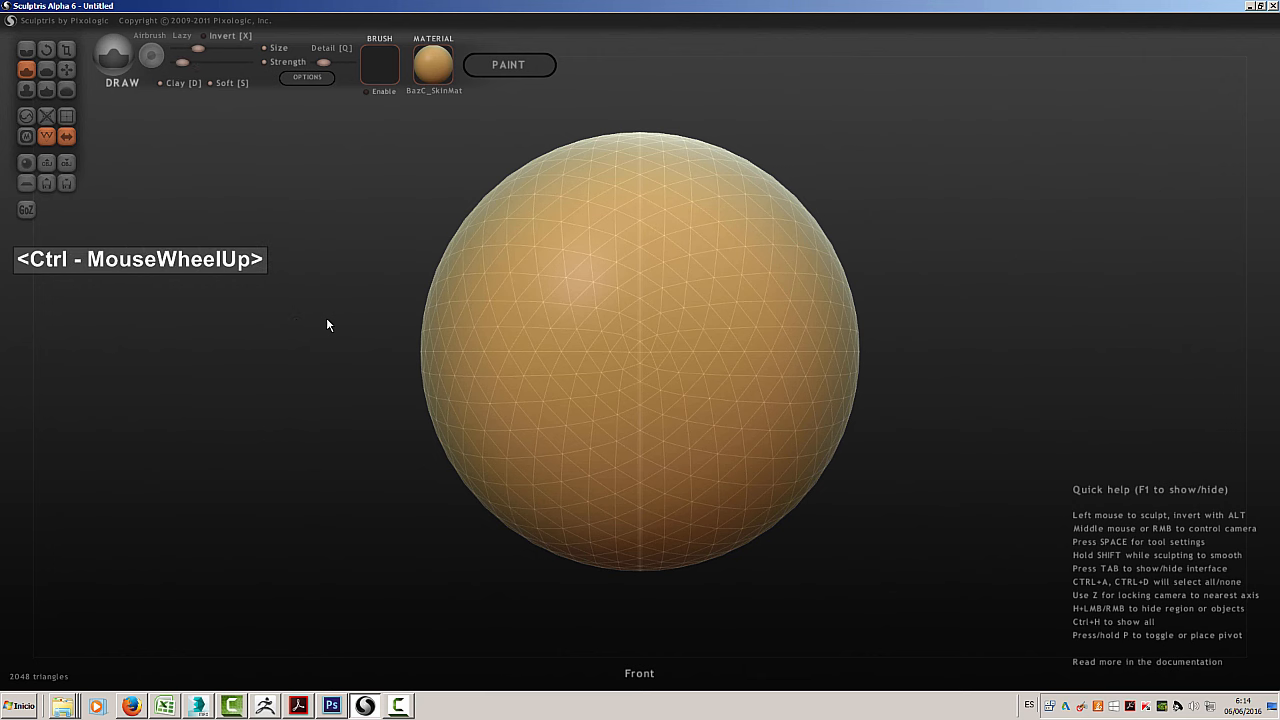
scroll(327, 322, "down", 5, "ctrl")
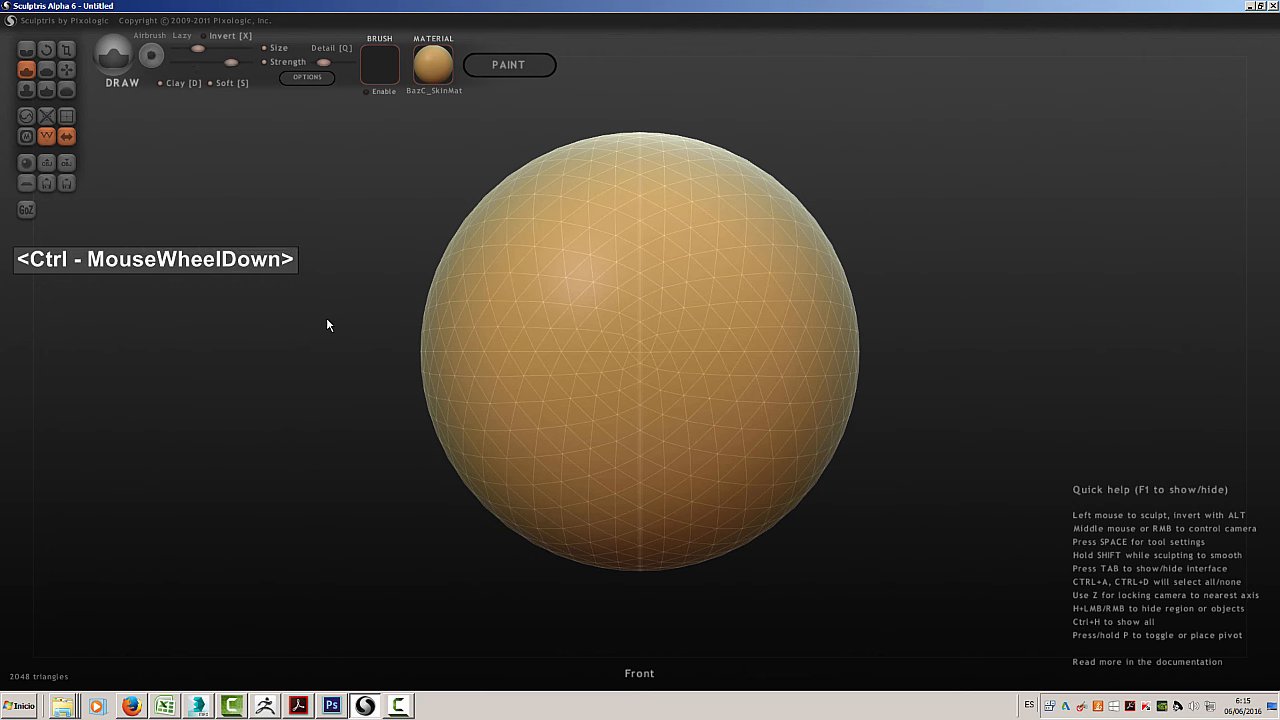
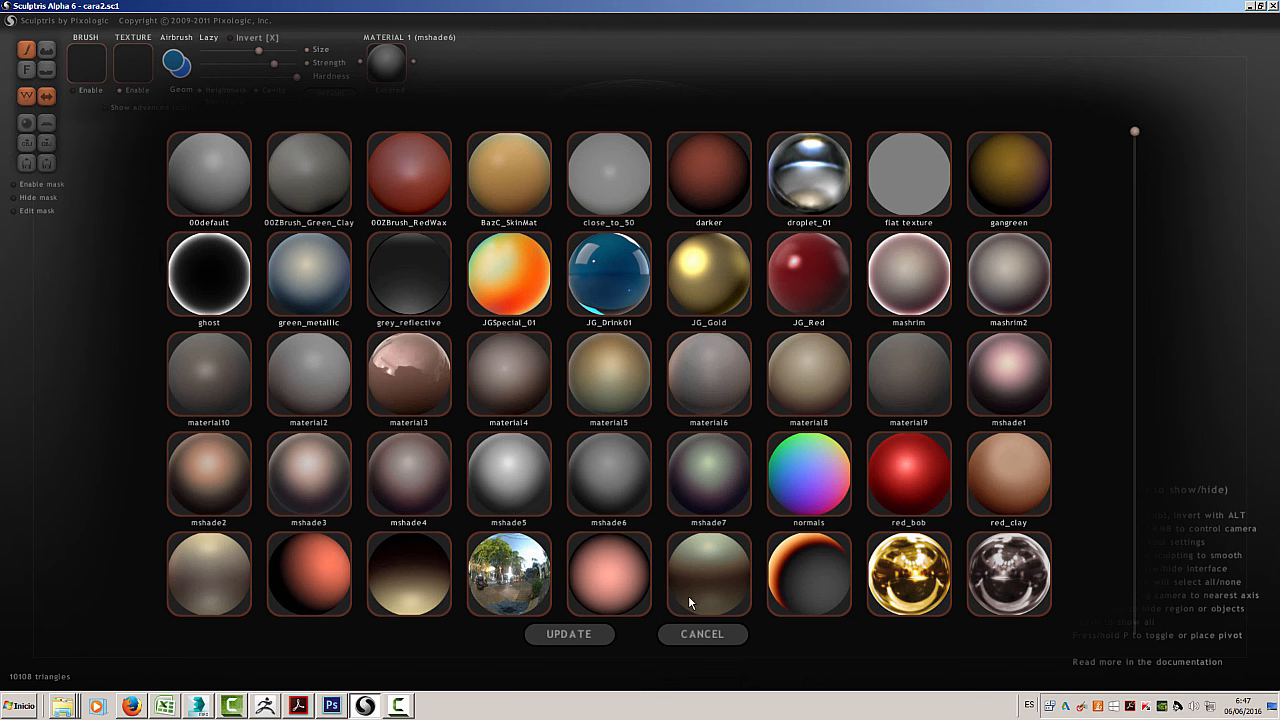
Leave the material library without choosing a material and set the primary paint color to purple
left_click(704, 637)
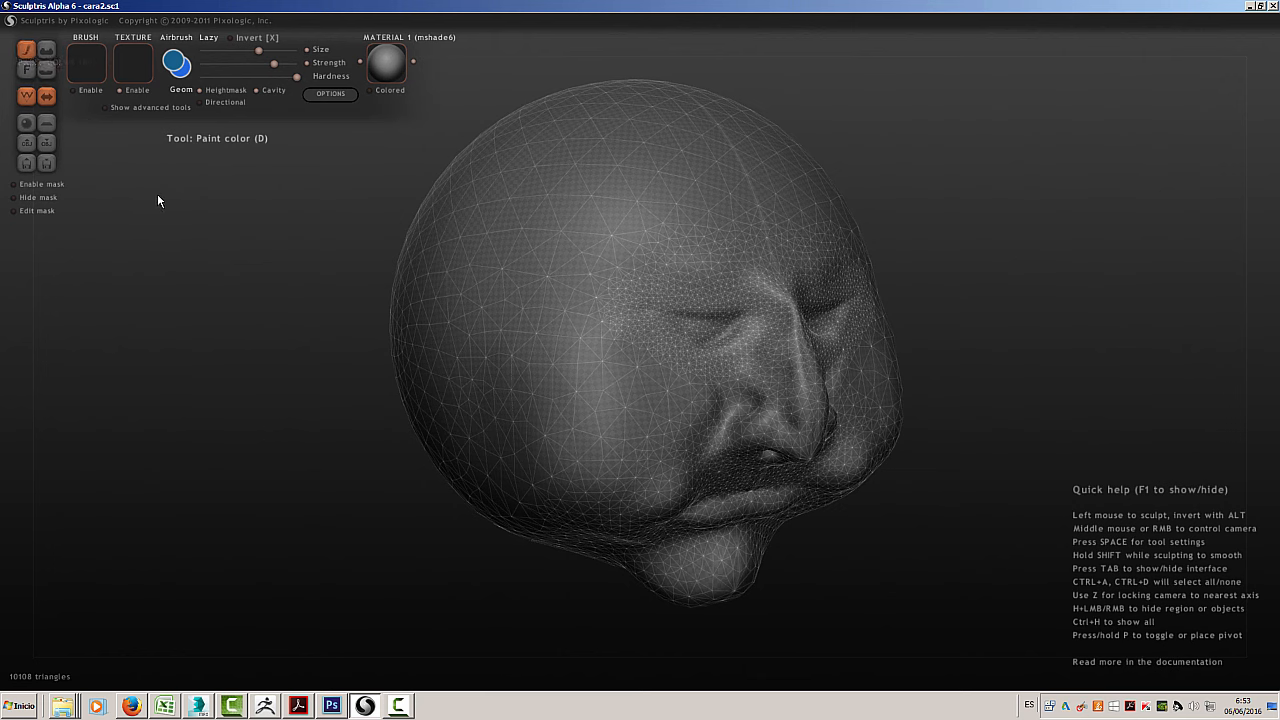
left_click(174, 63)
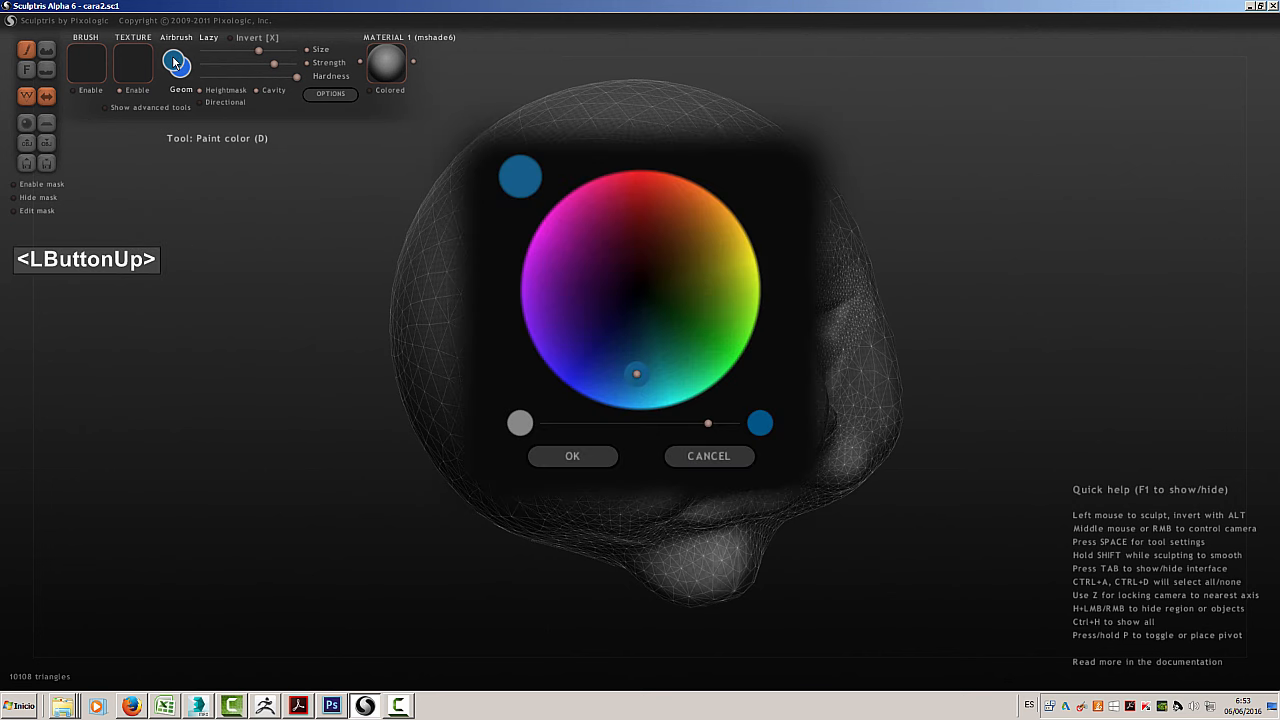
left_click(562, 250)
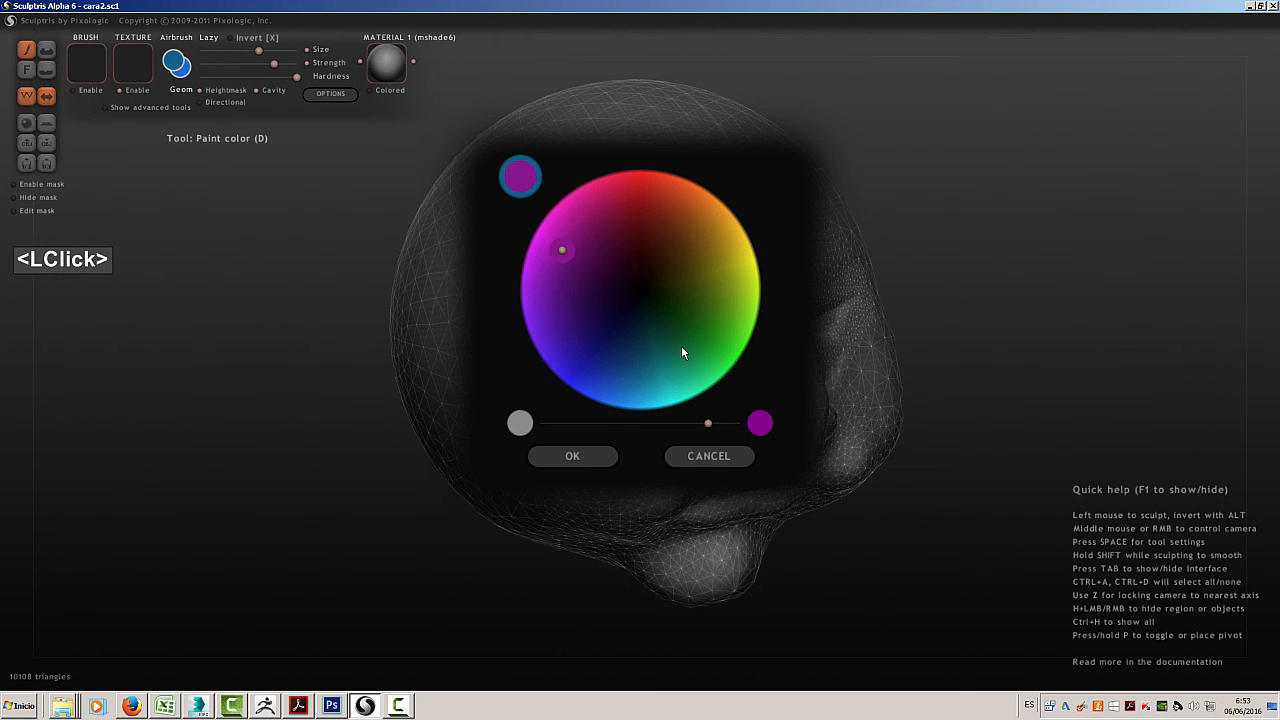
left_click(582, 456)
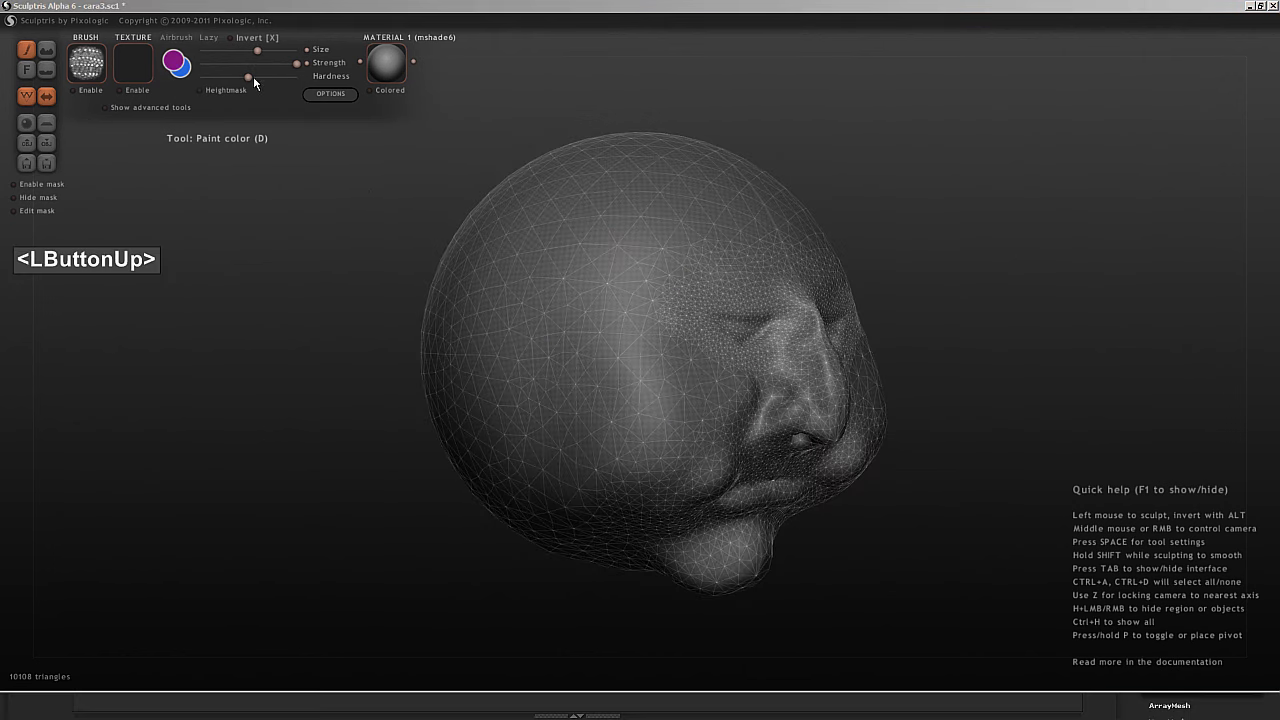
left_click(175, 63)
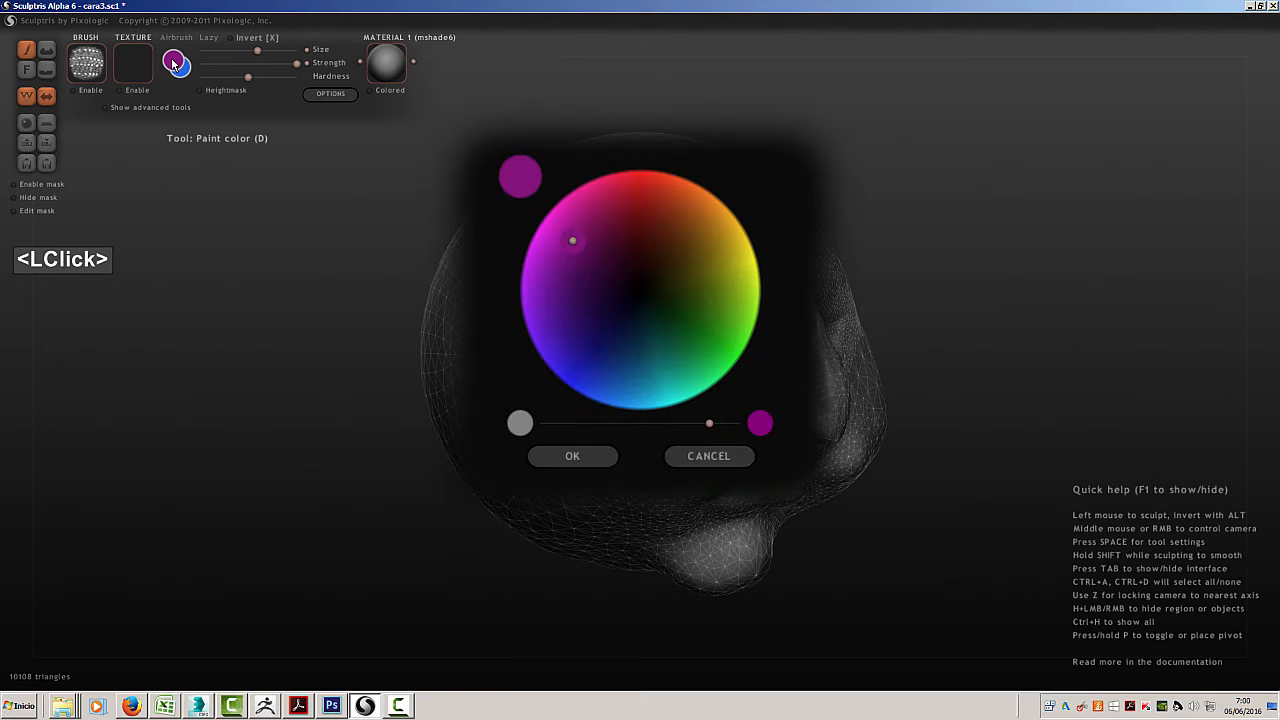
left_click(583, 456)
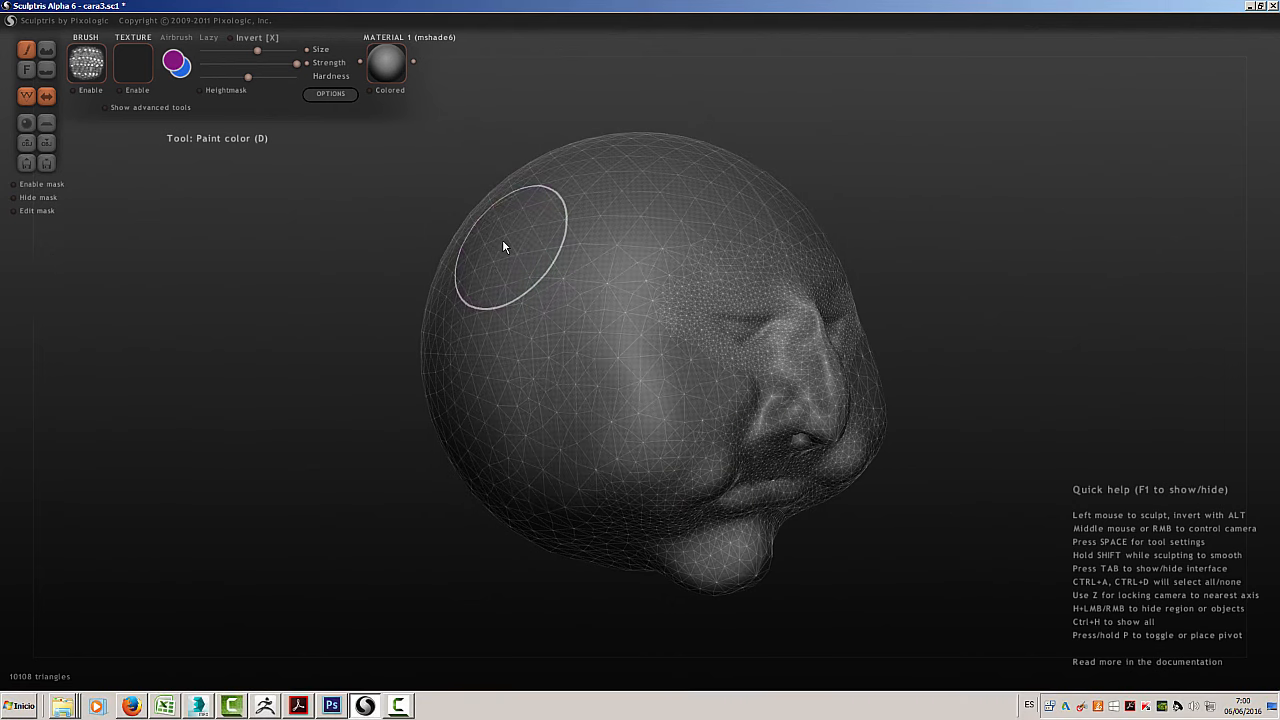
Paint the side of the head in purple and secondary blue, trying different brush sizes and extending purple over the cheek, nose and forehead
mouse_move(503, 247)
left_mouse_down()
mouse_move(517, 302)
mouse_move(567, 203)
mouse_move(497, 217)
mouse_move(472, 295)
mouse_move(497, 396)
mouse_move(561, 381)
mouse_move(487, 379)
mouse_move(575, 307)
left_mouse_up()
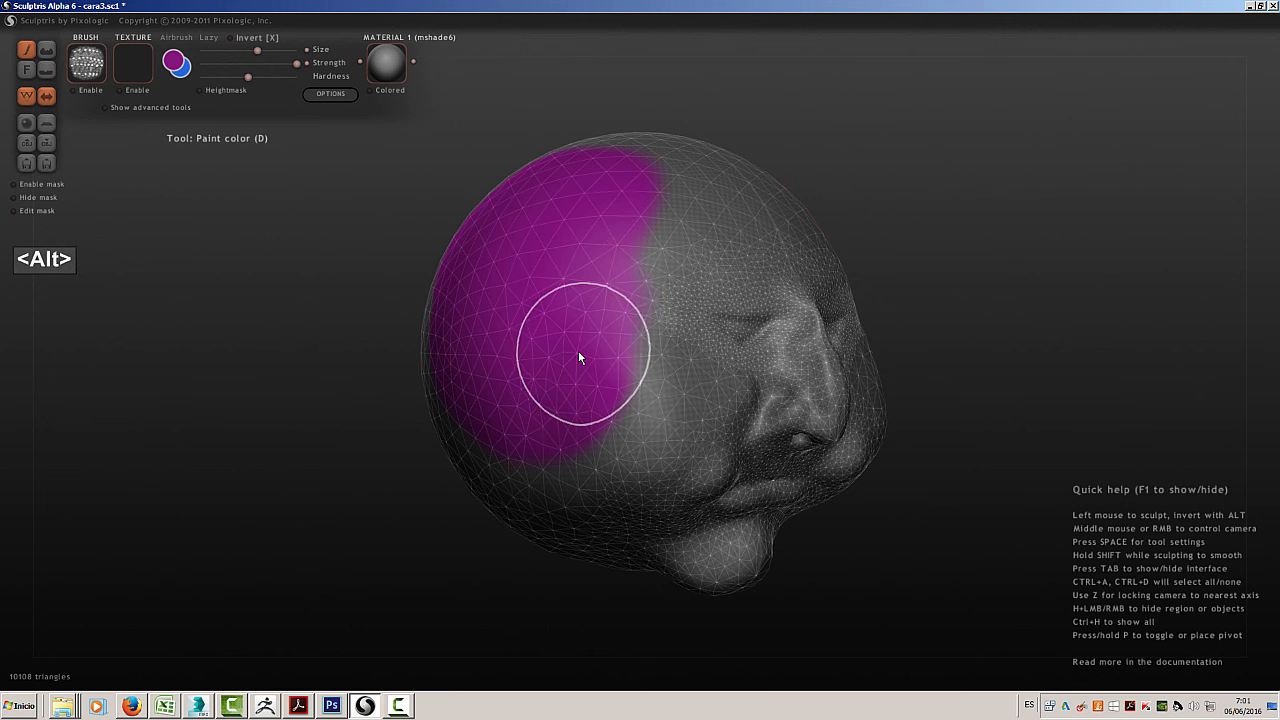
mouse_move(612, 402)
left_mouse_down("alt")
mouse_move(624, 418)
mouse_move(580, 408)
mouse_move(669, 240)
mouse_move(659, 258)
left_mouse_up("alt")
scroll(659, 257, "up", 3, "shift")
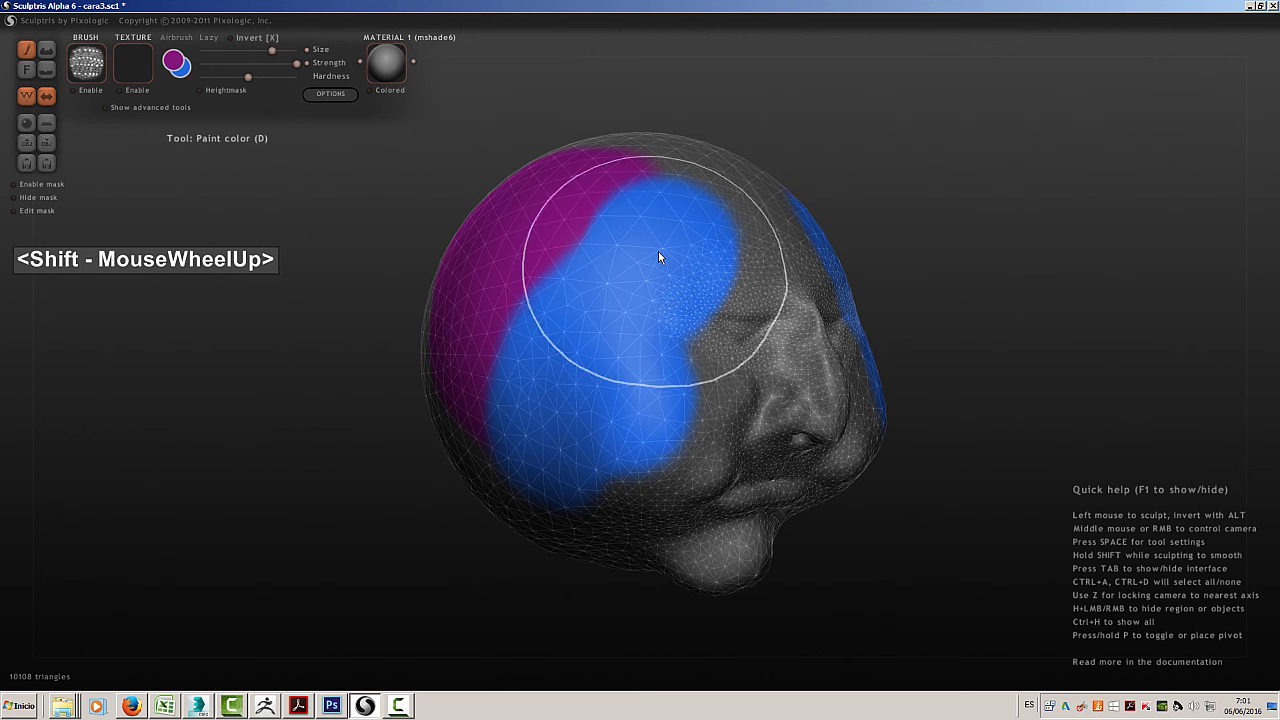
scroll(659, 257, "down", 5, "shift")
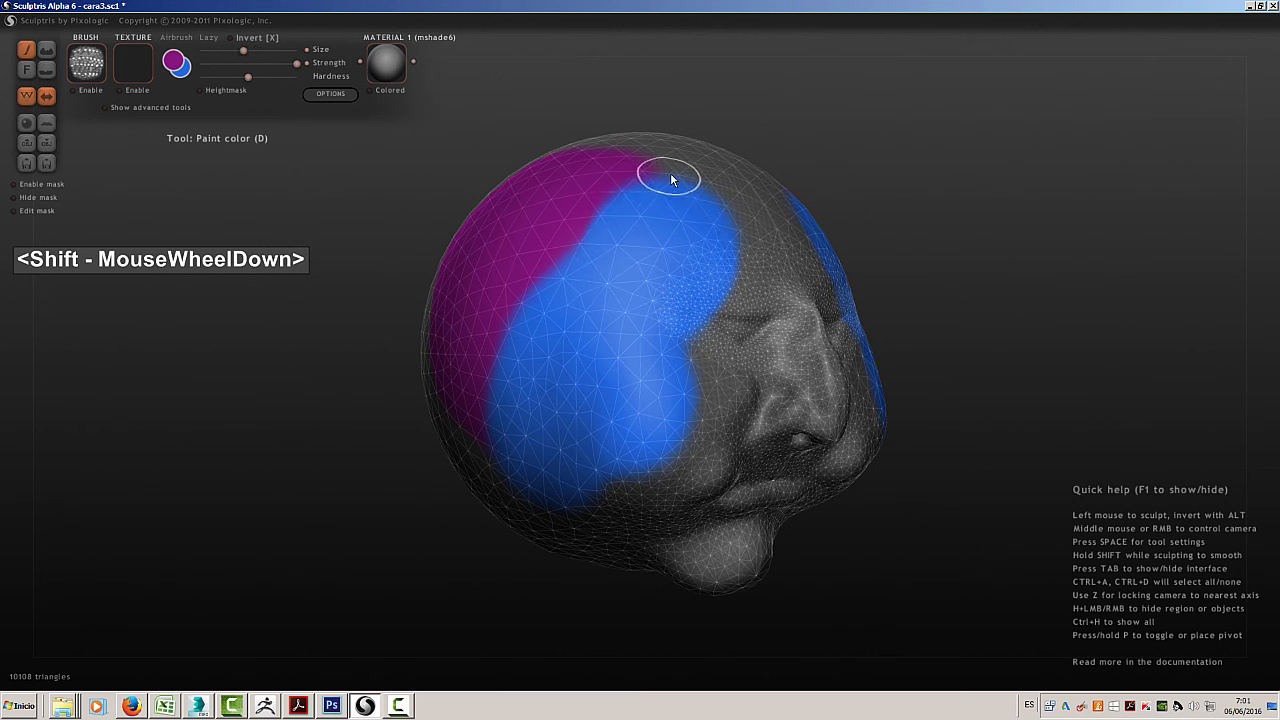
mouse_move(666, 180)
left_mouse_down()
mouse_move(558, 256)
mouse_move(466, 363)
mouse_move(547, 311)
mouse_move(533, 306)
left_mouse_up()
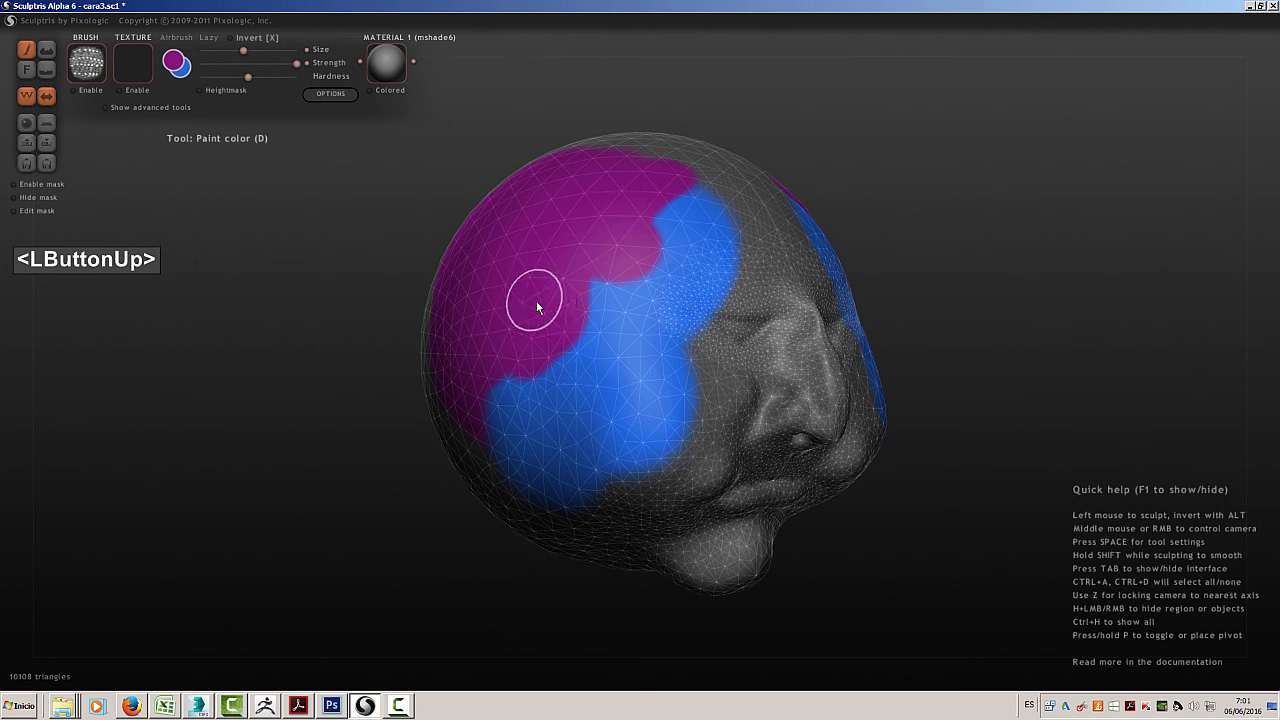
scroll(621, 369, "up", 1, "ctrl")
mouse_move(623, 367)
left_mouse_down()
mouse_move(692, 352)
mouse_move(719, 428)
mouse_move(762, 448)
mouse_move(808, 385)
mouse_move(772, 275)
mouse_move(722, 234)
left_mouse_up()
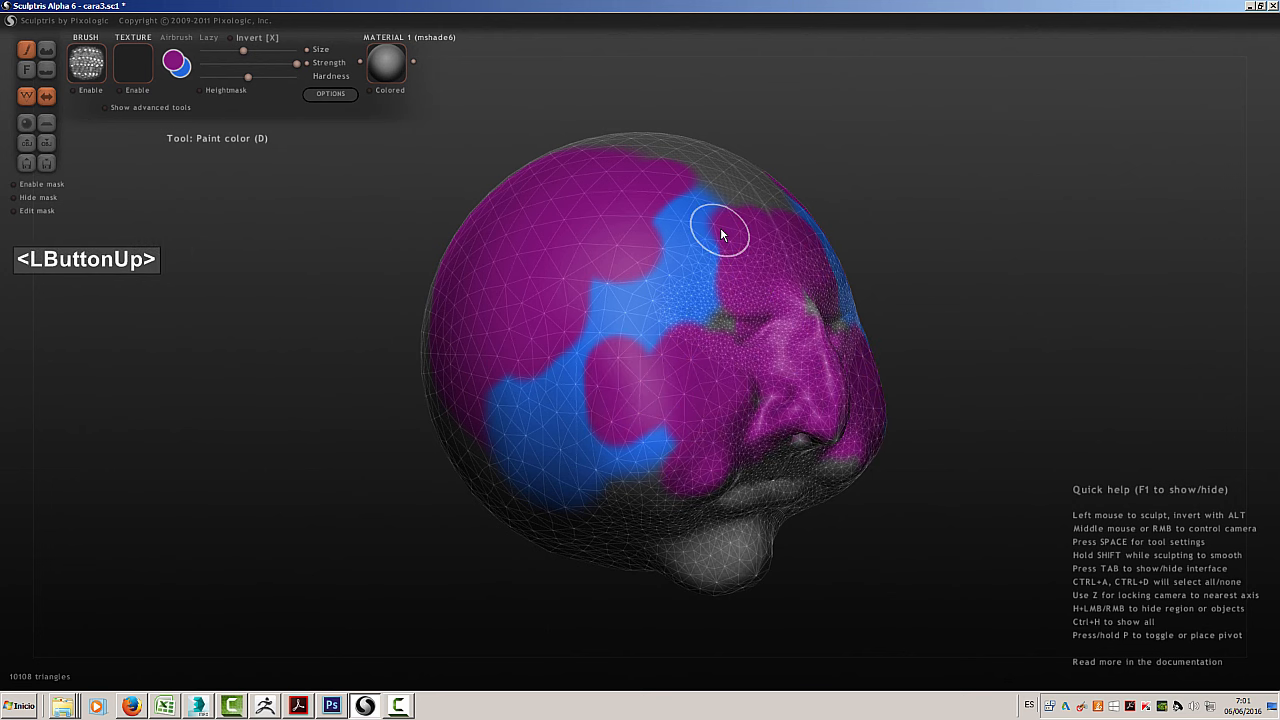
Paint the cheeks, nose, lips and chin orange-red with the Heightmask option enabled
left_click(174, 62)
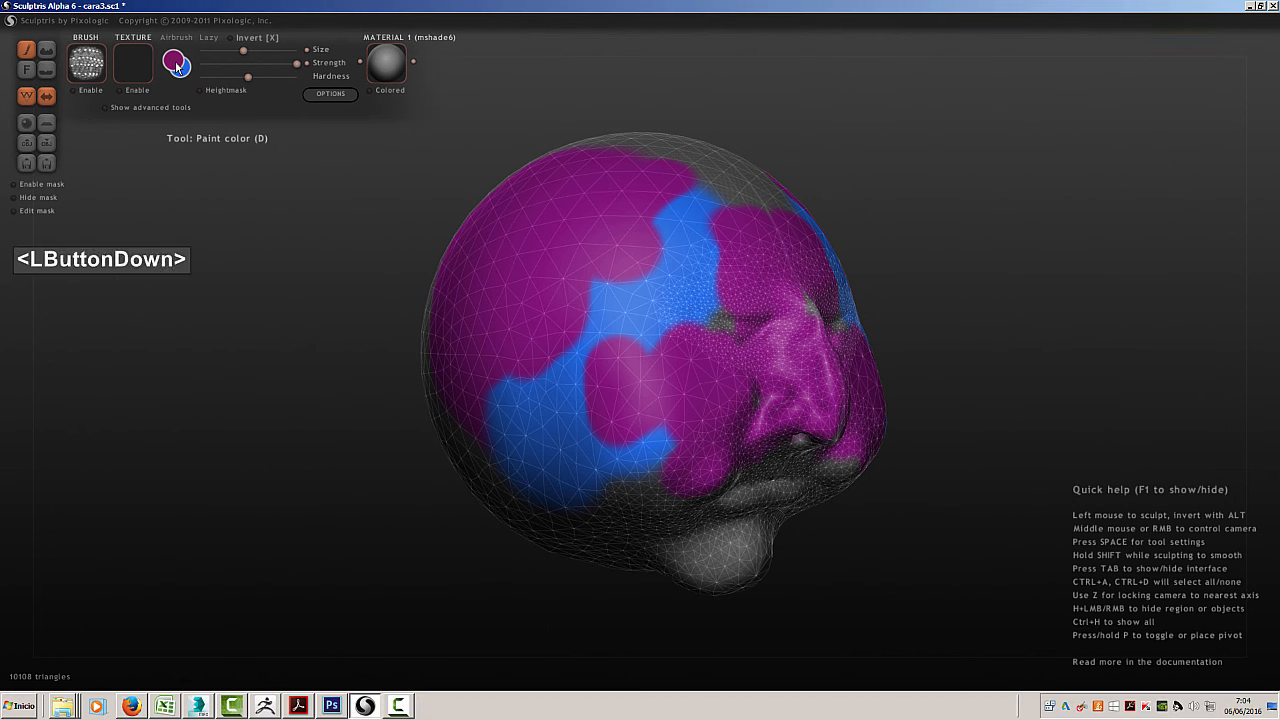
left_click_drag(643, 202, 668, 202)
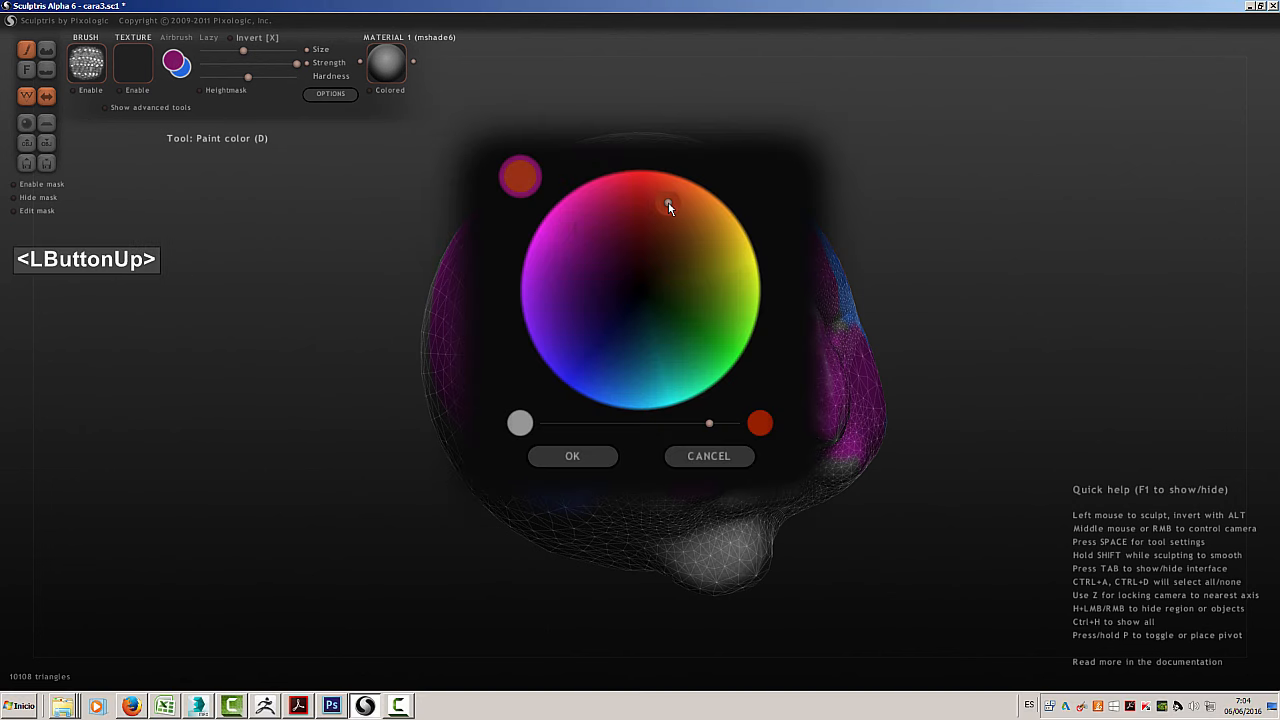
left_click(588, 457)
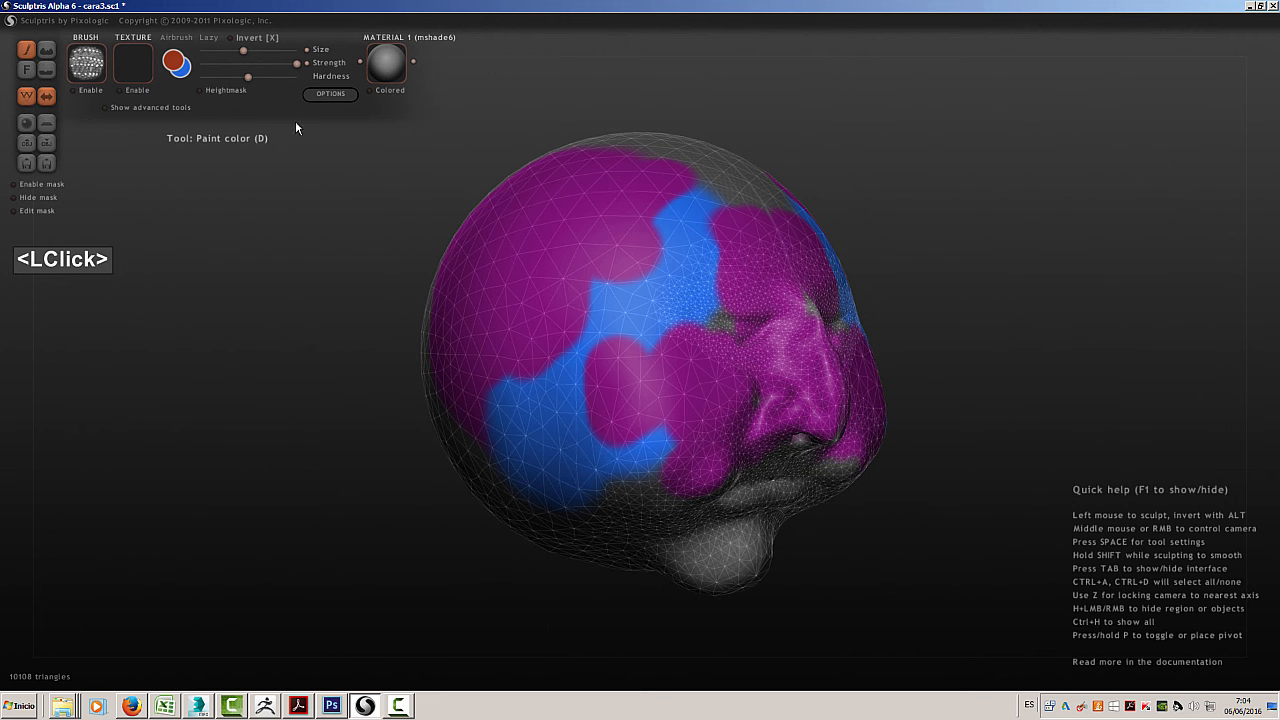
left_click(199, 90)
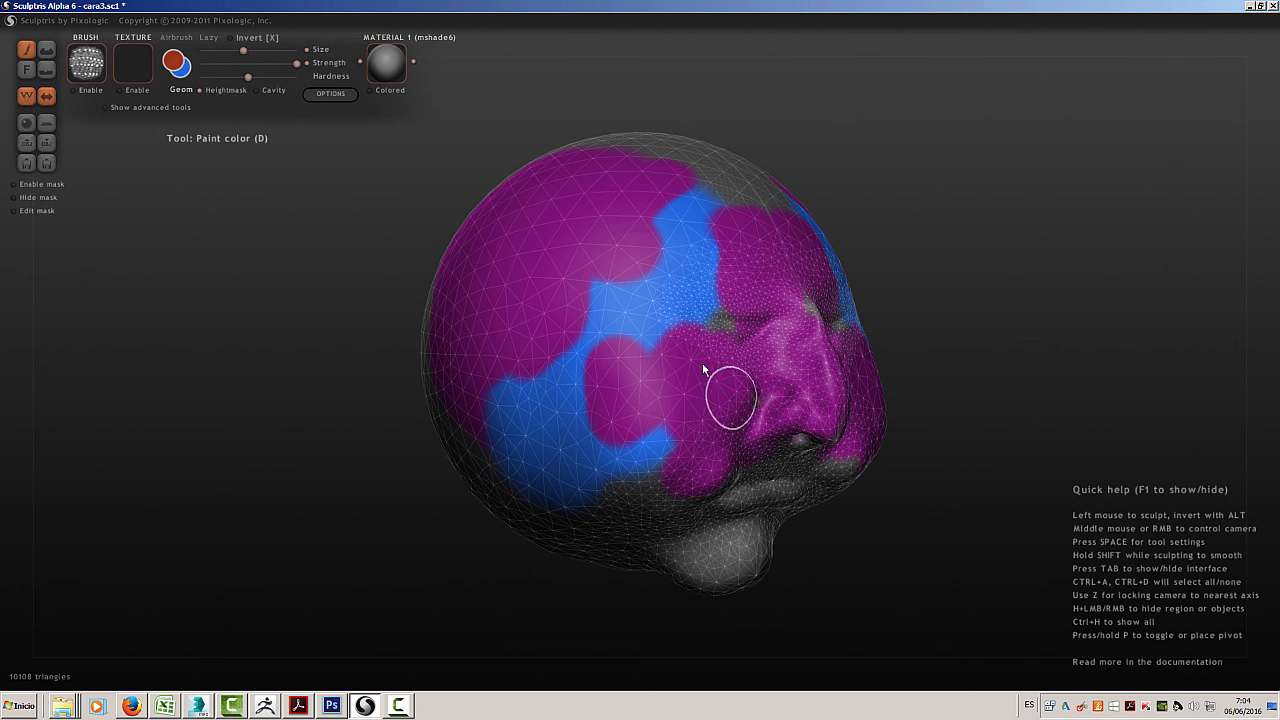
middle_click_drag(916, 398, 836, 408)
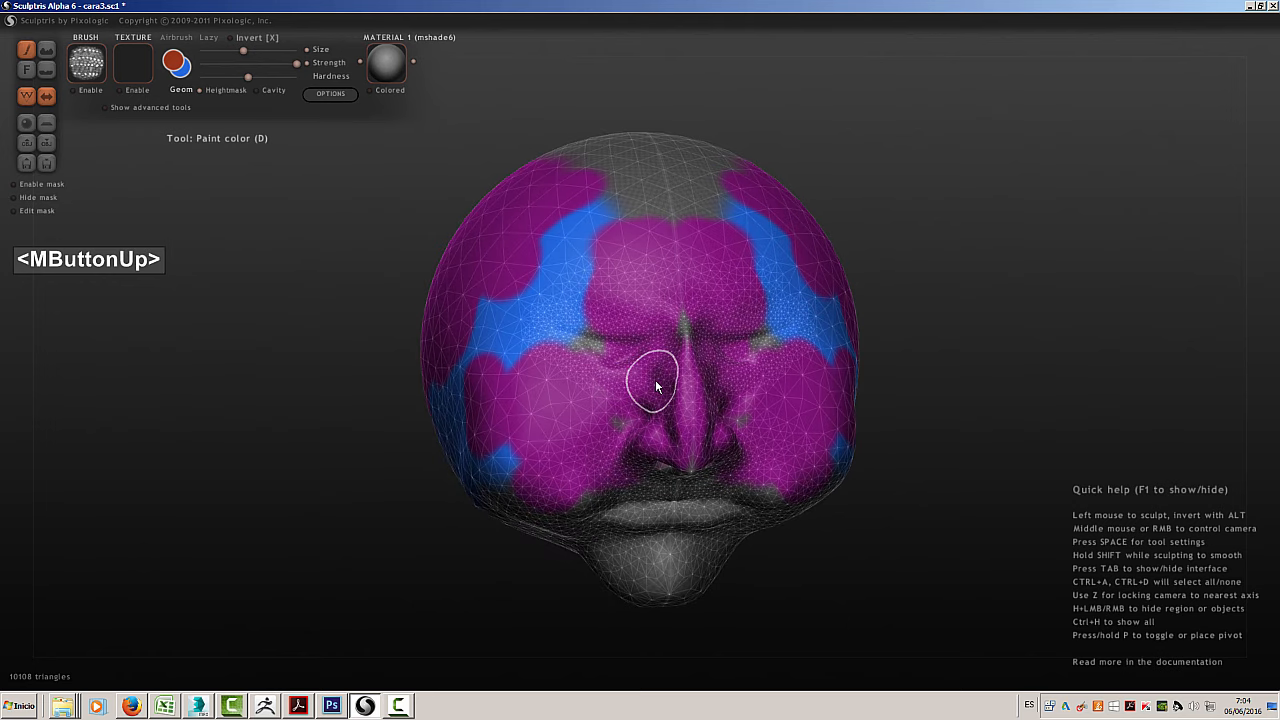
mouse_move(655, 379)
left_mouse_down()
mouse_move(644, 399)
mouse_move(686, 443)
mouse_move(806, 468)
mouse_move(595, 498)
mouse_move(594, 466)
mouse_move(629, 582)
mouse_move(743, 492)
mouse_move(722, 574)
mouse_move(555, 507)
mouse_move(691, 585)
mouse_move(786, 454)
mouse_move(780, 429)
mouse_move(789, 466)
mouse_move(785, 389)
mouse_move(826, 437)
mouse_move(849, 396)
mouse_move(820, 365)
mouse_move(785, 357)
left_mouse_up()
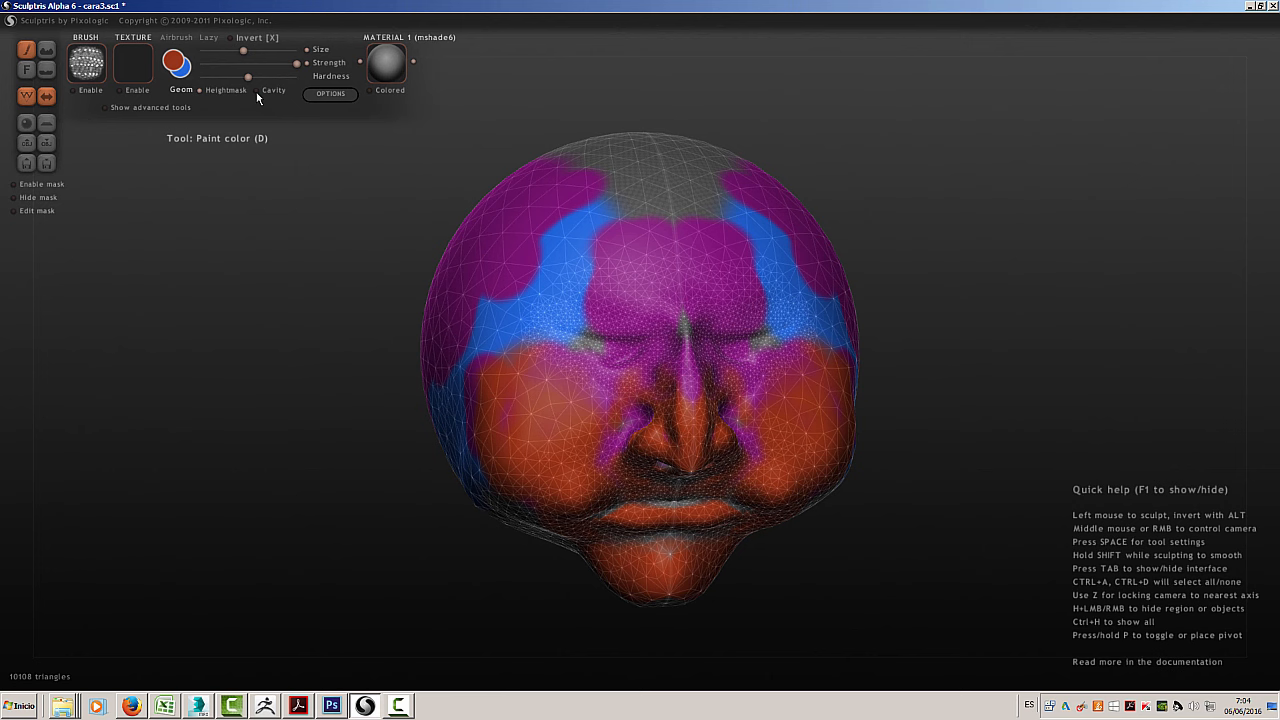
Paint the recesses around the mouth and nostrils green with the Cavity option enabled
left_click(257, 93)
left_click(177, 64)
left_click(730, 298)
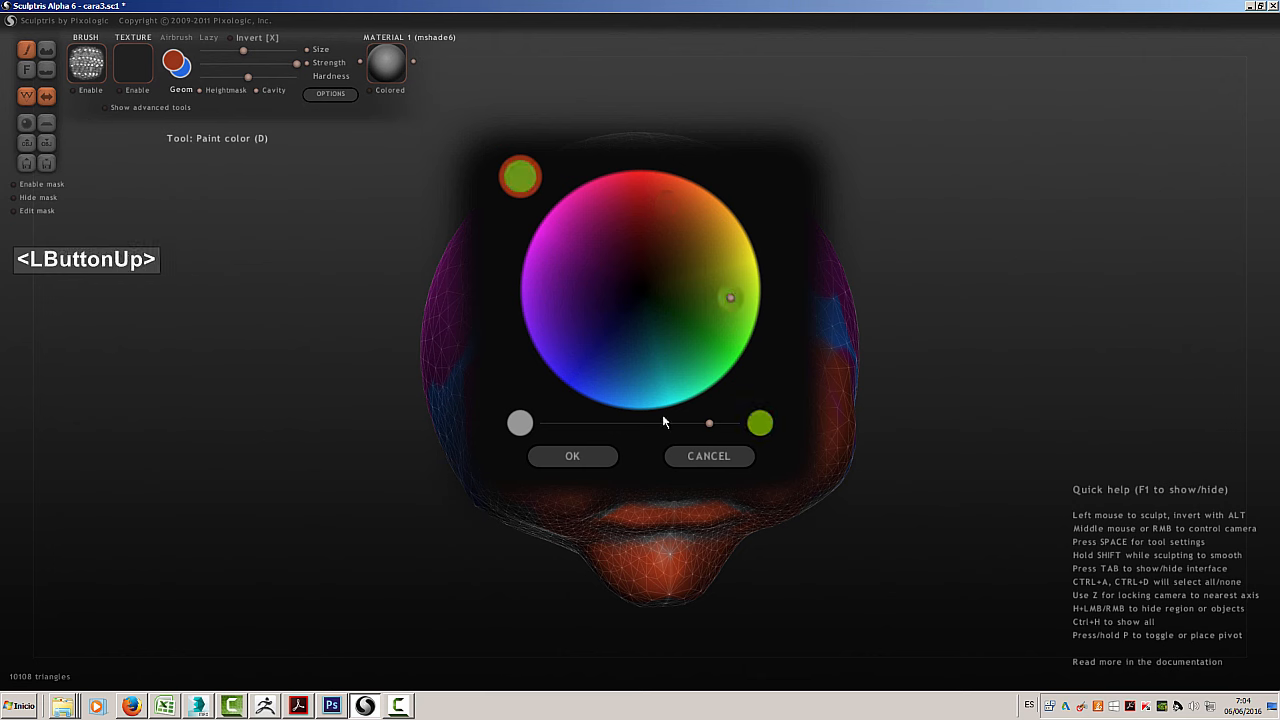
left_click(573, 456)
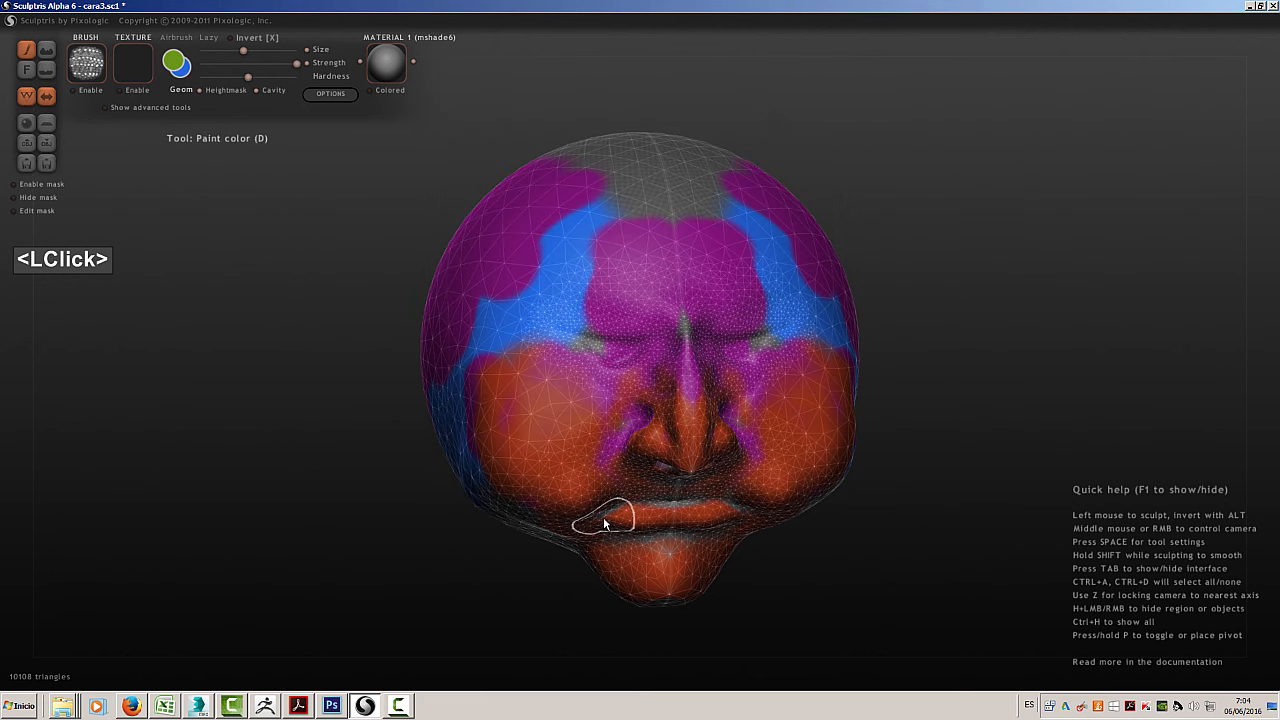
mouse_move(604, 514)
left_mouse_down()
mouse_move(724, 502)
mouse_move(712, 480)
left_mouse_up()
middle_click_drag(768, 500, 686, 329)
mouse_move(663, 316)
left_mouse_down()
mouse_move(659, 304)
mouse_move(657, 328)
left_mouse_up()
middle_click_drag(735, 358, 801, 414)
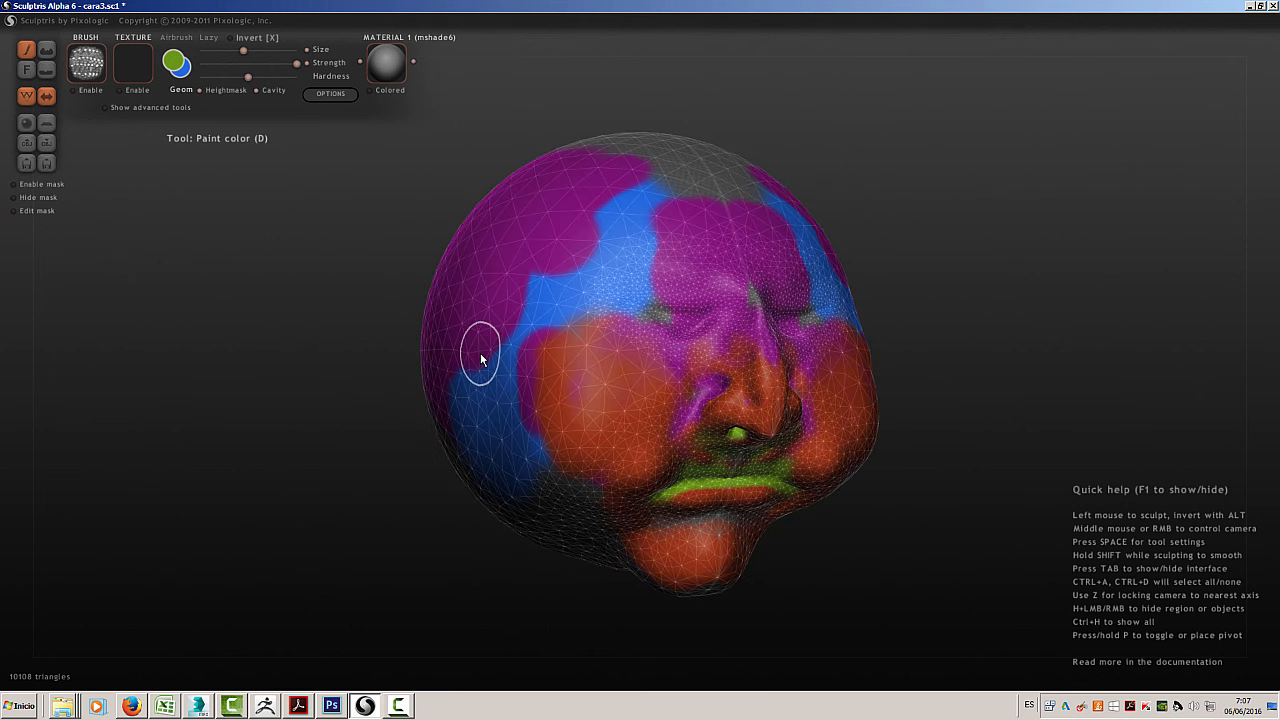
Enable the brush image with Invert off and paint green strokes over the purple side of the head
left_click(73, 90)
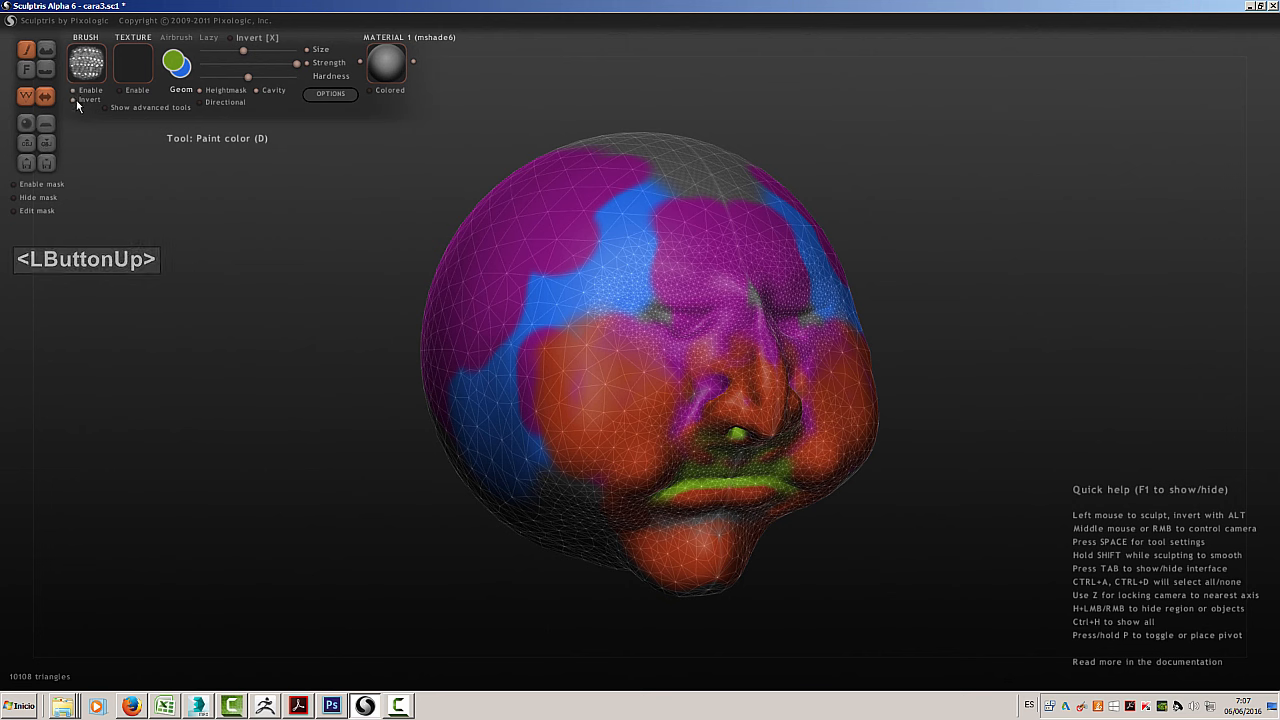
left_click(73, 99)
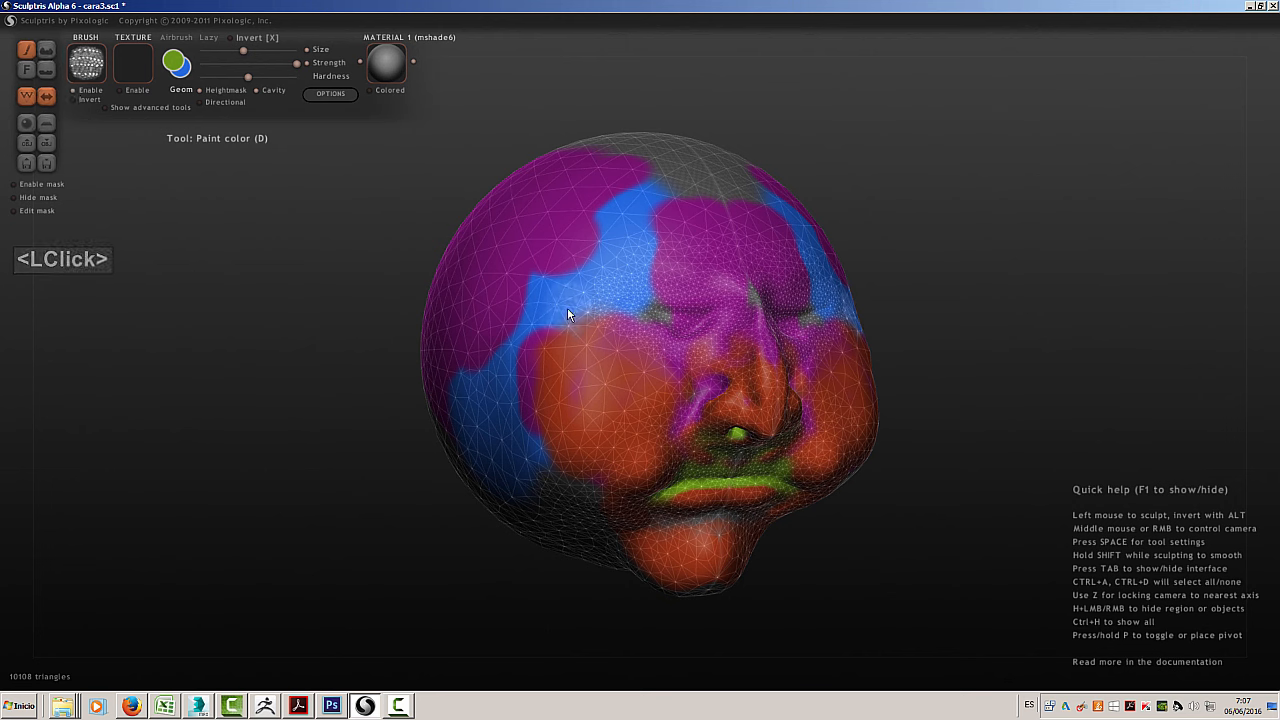
mouse_move(550, 305)
left_mouse_down()
mouse_move(536, 295)
mouse_move(489, 318)
left_mouse_up()
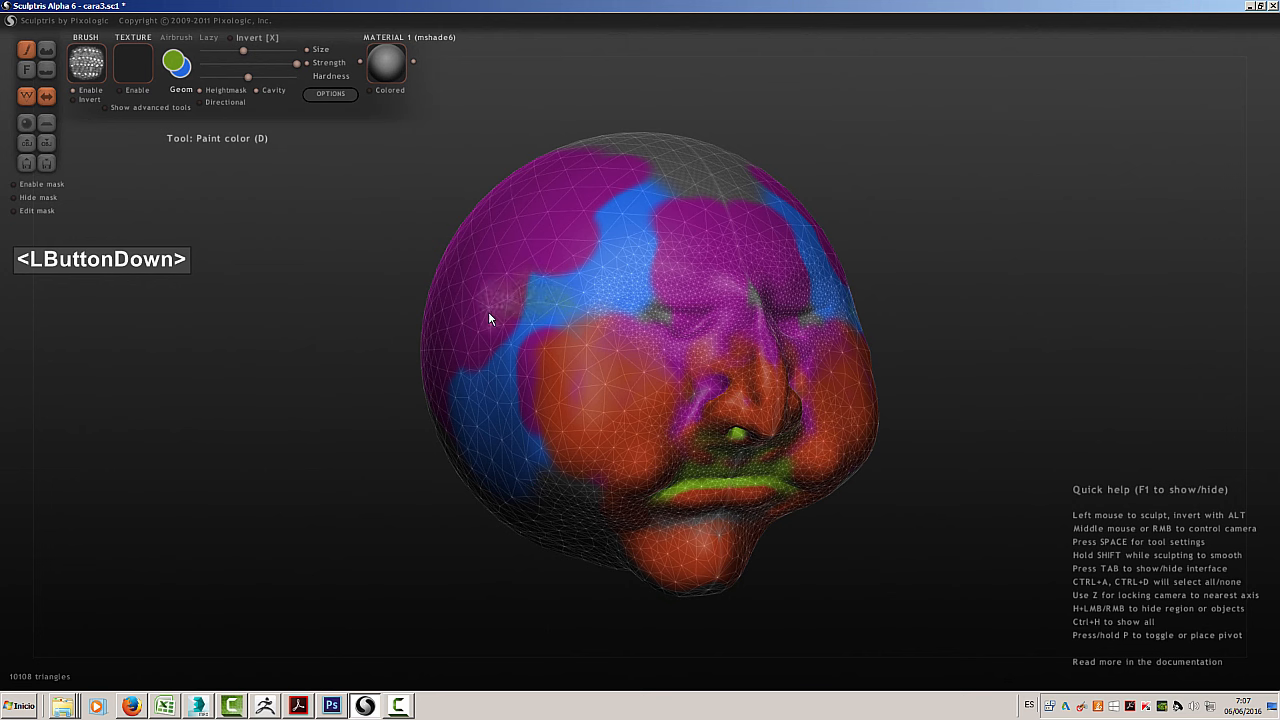
mouse_move(543, 257)
left_mouse_down()
mouse_move(528, 233)
mouse_move(551, 245)
mouse_move(521, 238)
mouse_move(496, 280)
mouse_move(498, 231)
left_mouse_up()
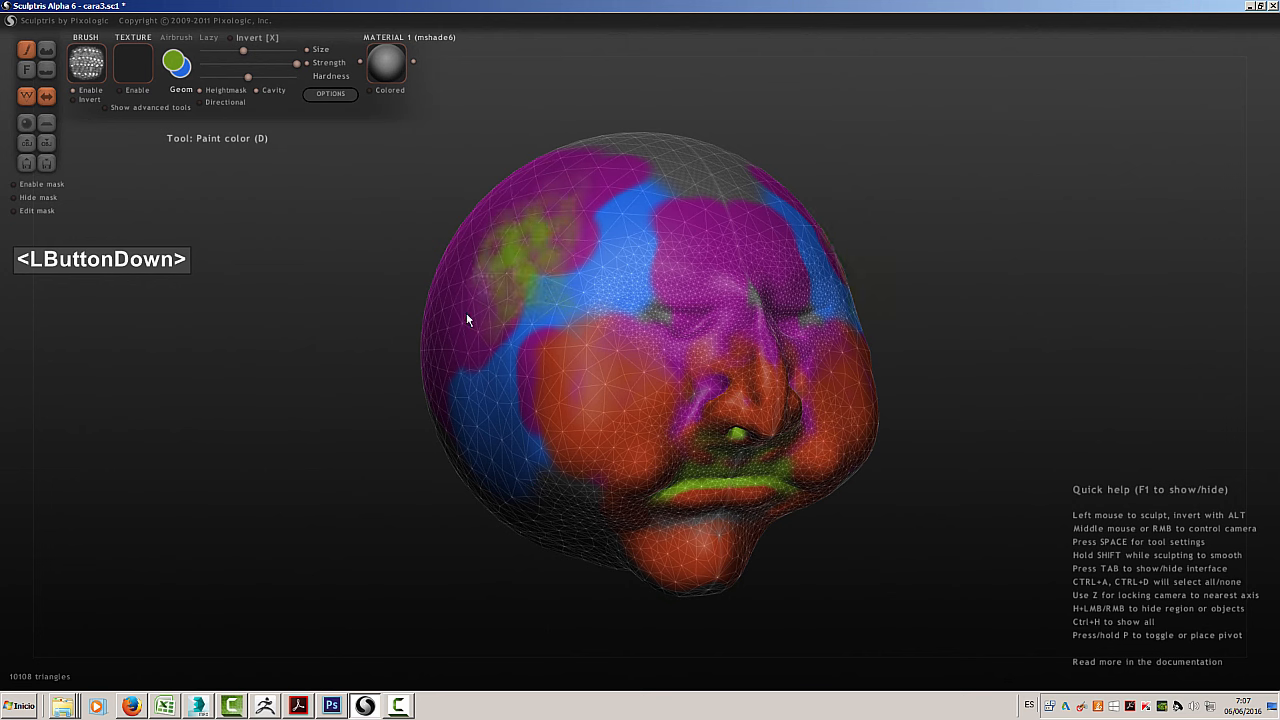
mouse_move(466, 320)
left_mouse_down()
mouse_move(452, 300)
mouse_move(470, 356)
mouse_move(563, 244)
mouse_move(591, 242)
mouse_move(590, 188)
mouse_move(563, 229)
mouse_move(536, 207)
mouse_move(505, 210)
left_mouse_up()
Stamp the green brush pattern along the upper edge of the purple area on the head
left_click(482, 221)
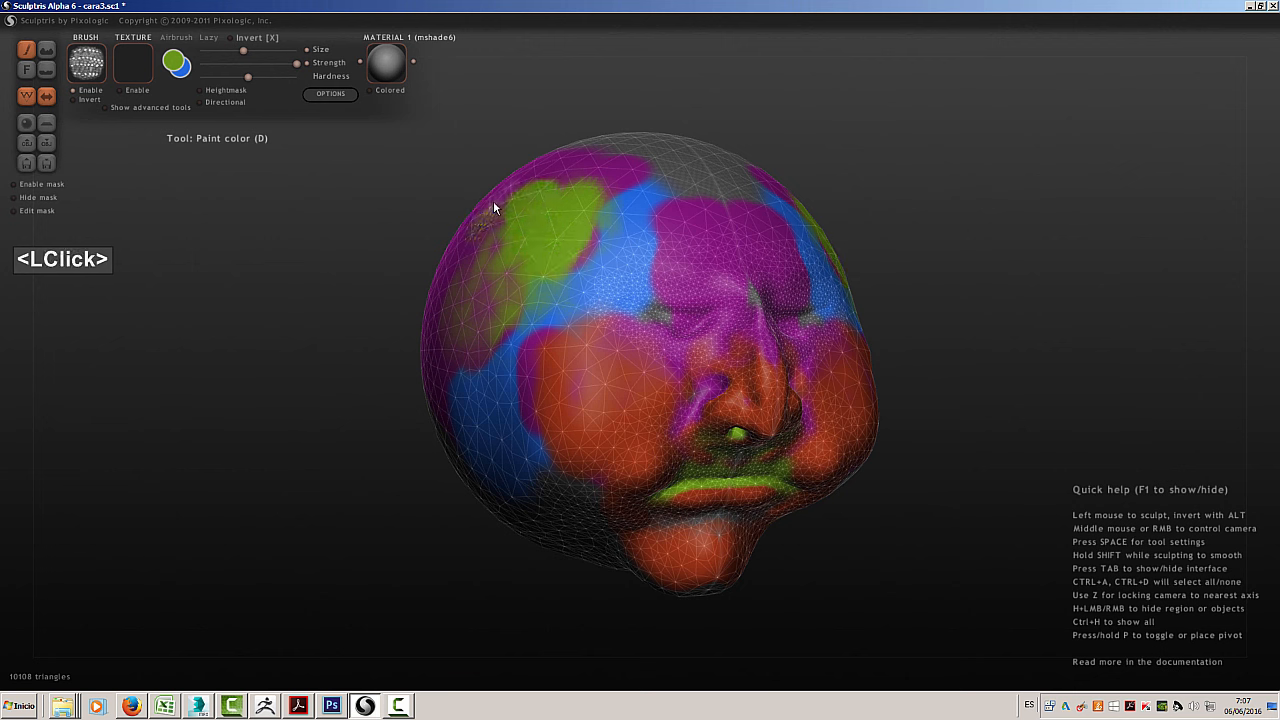
left_click(494, 200)
left_click(533, 185)
left_click(575, 175)
left_click(633, 170)
left_click(610, 162)
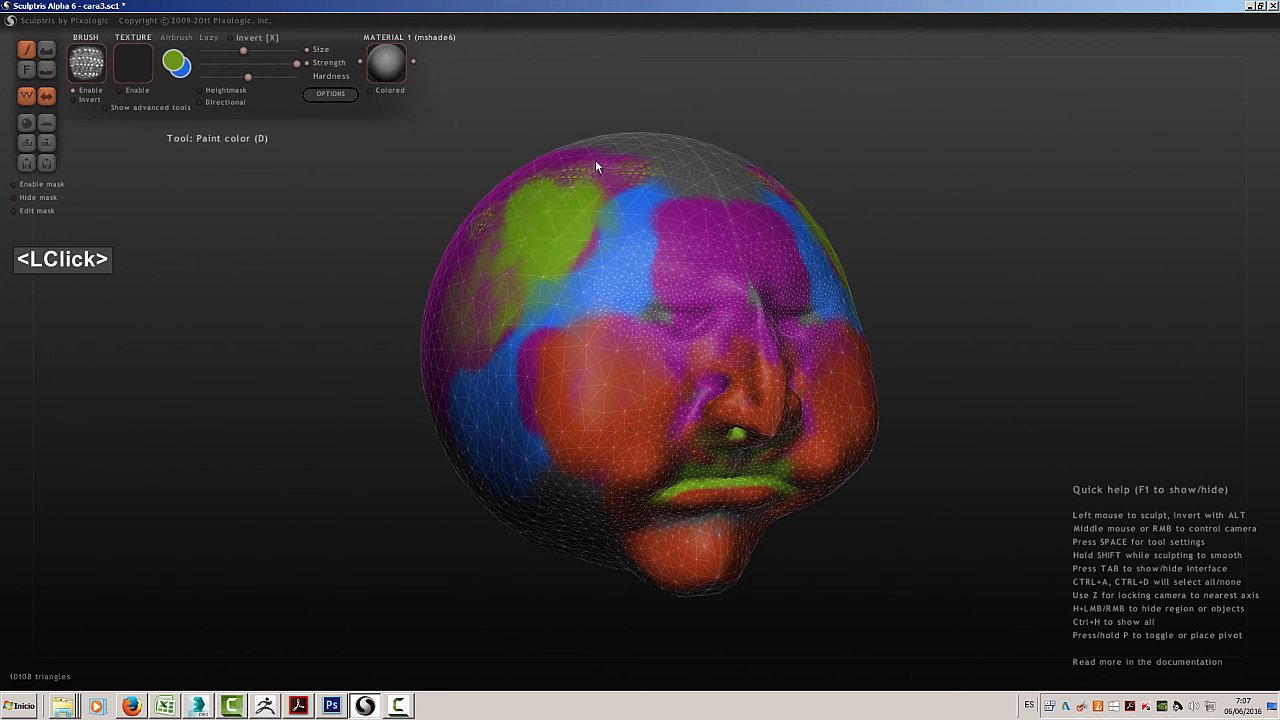
left_click(595, 159)
left_click(604, 182)
left_click(615, 183)
Stamp the green brush pattern across the purple area behind and above the solid green patch
left_click(511, 230)
mouse_move(511, 230)
middle_mouse_down()
mouse_move(586, 280)
mouse_move(569, 257)
middle_mouse_up()
left_click(549, 279)
left_click(543, 314)
left_click(568, 333)
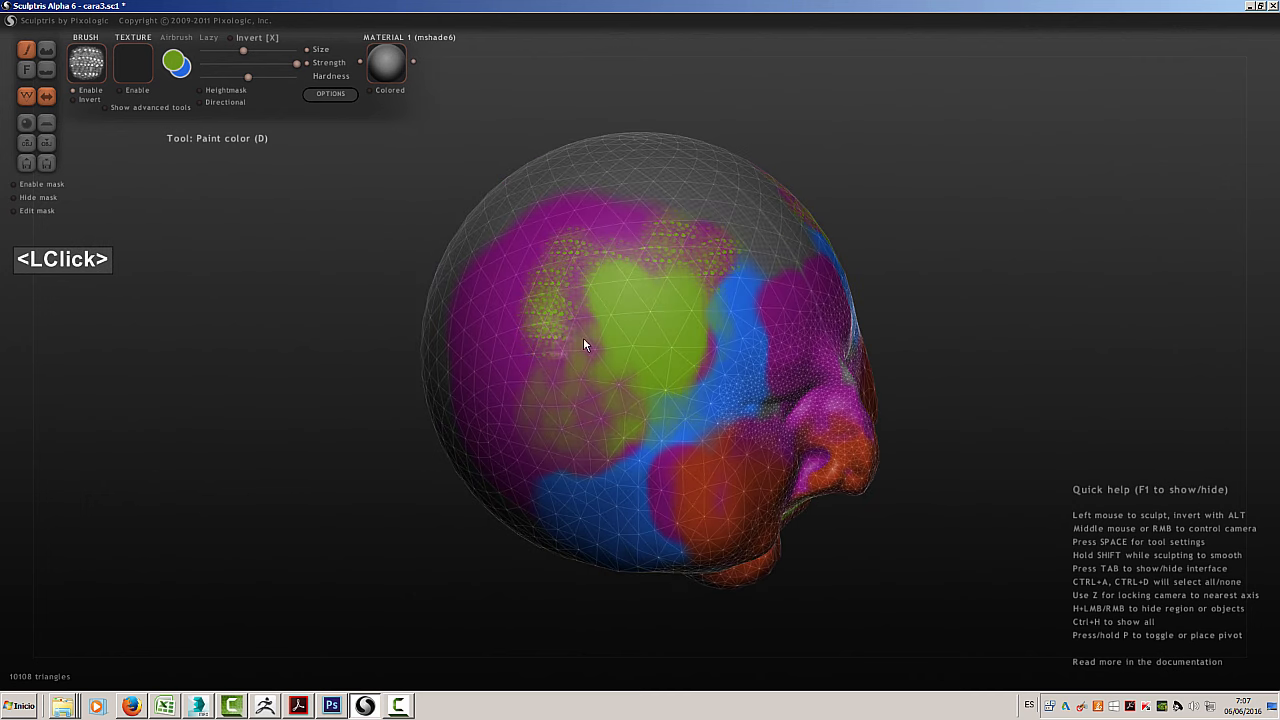
left_click(586, 337)
left_click(573, 292)
left_click(546, 251)
left_click(530, 278)
left_click(507, 301)
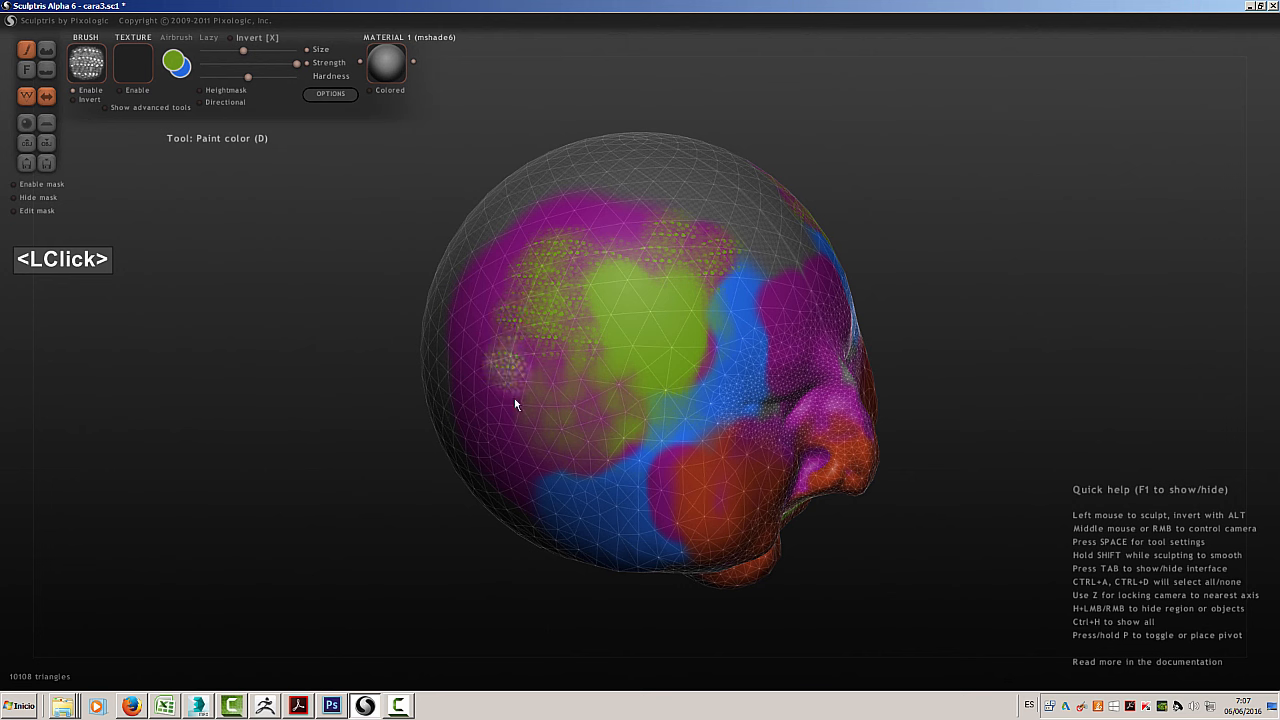
double_click(471, 350)
left_click(497, 287)
left_click(528, 238)
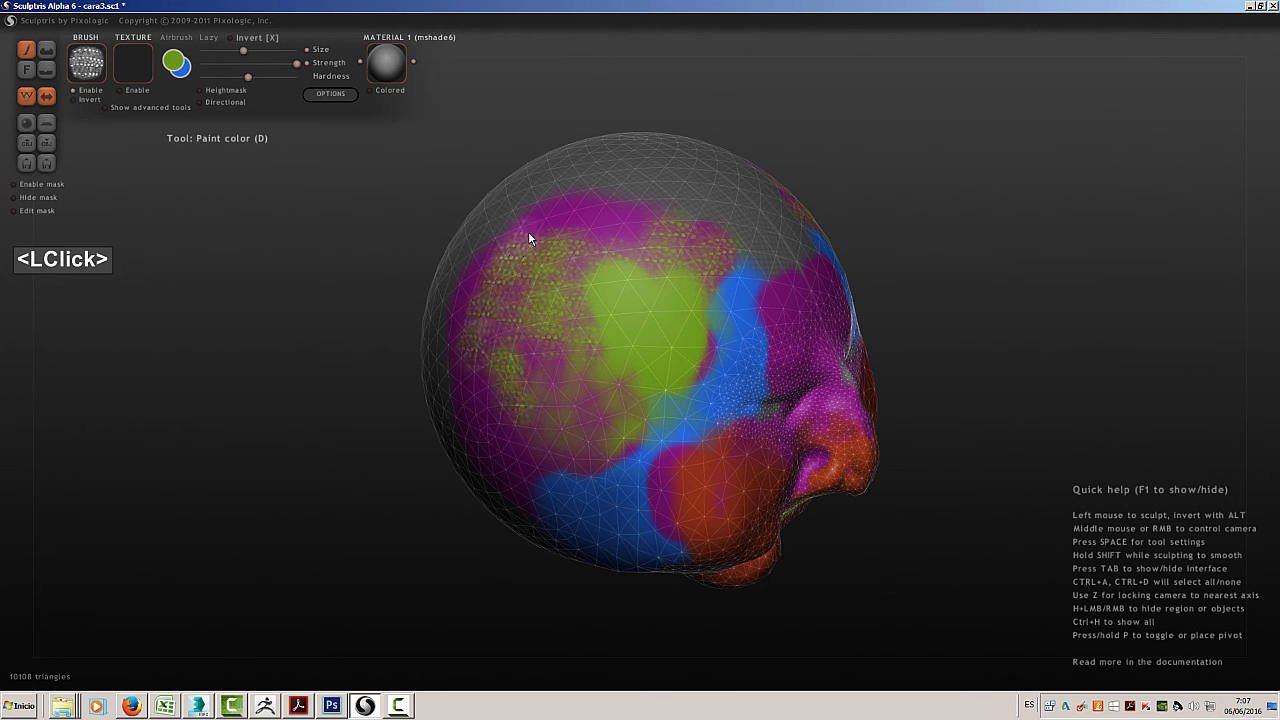
left_click(560, 233)
left_click(590, 232)
left_click(602, 229)
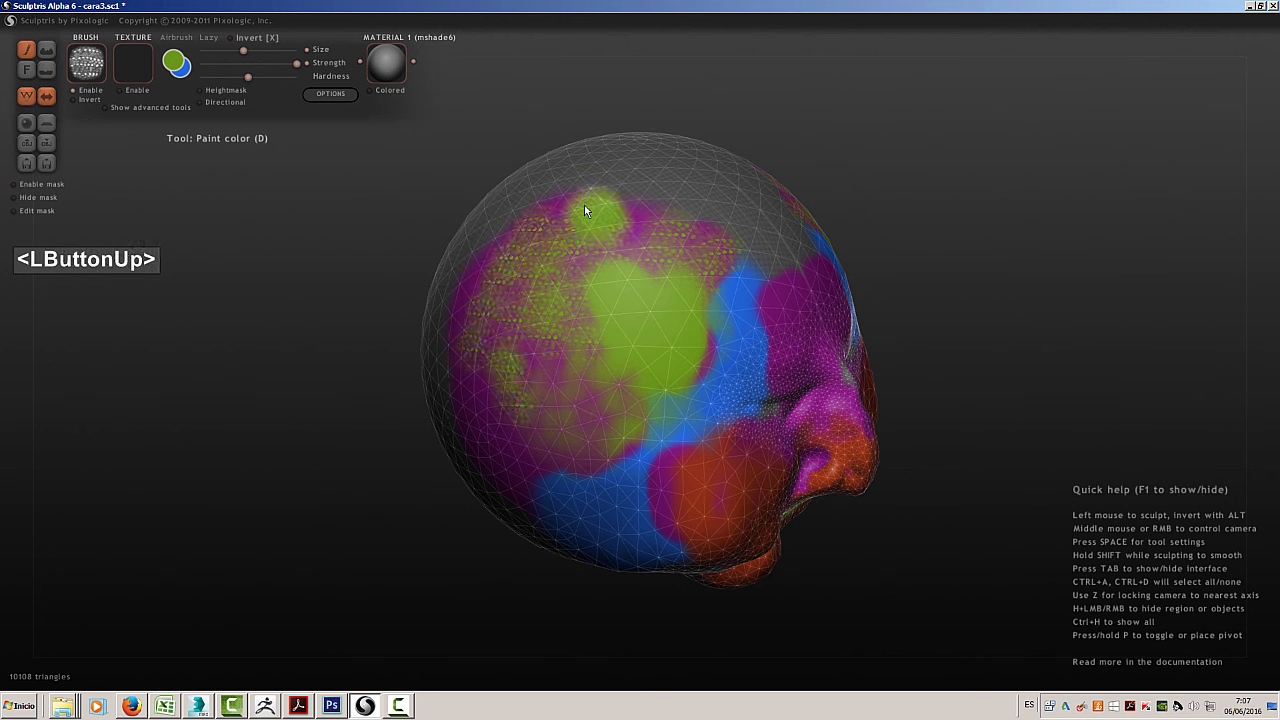
left_click(563, 212)
left_click(509, 189)
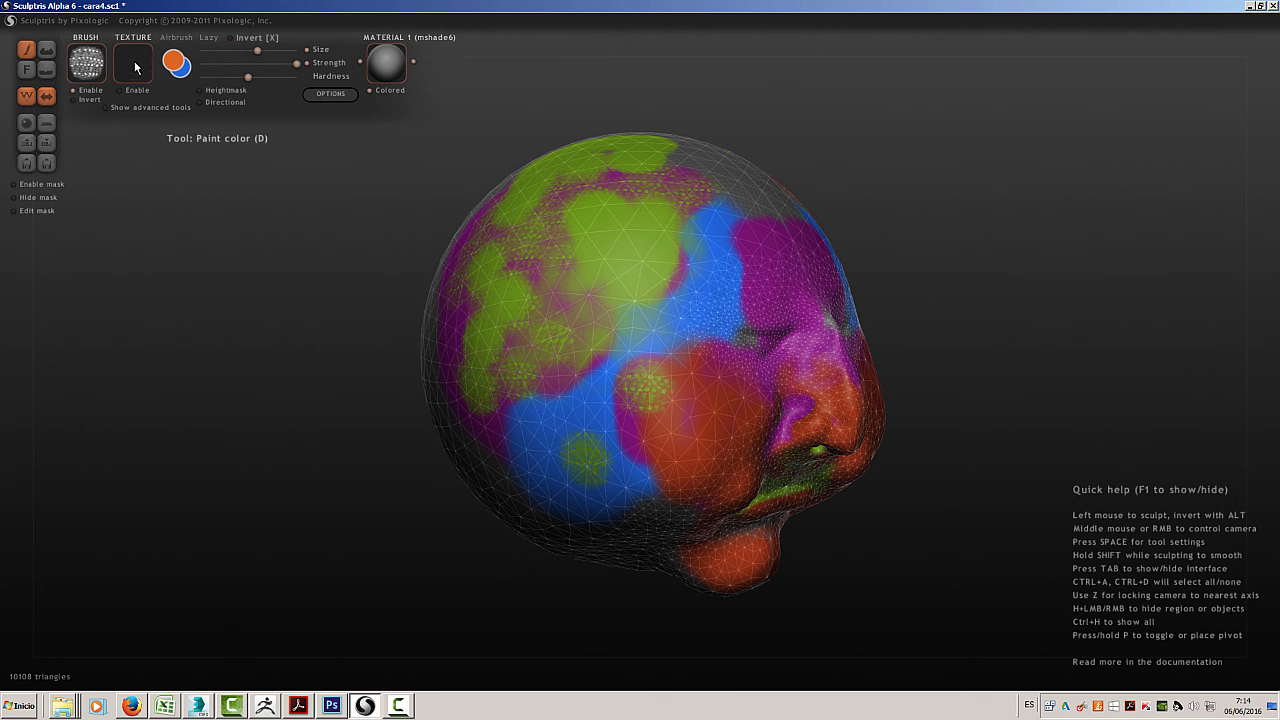
Disable the brush image and load Tiled__Snake_skin_1.1_s.jpg into the texture library
left_click(75, 91)
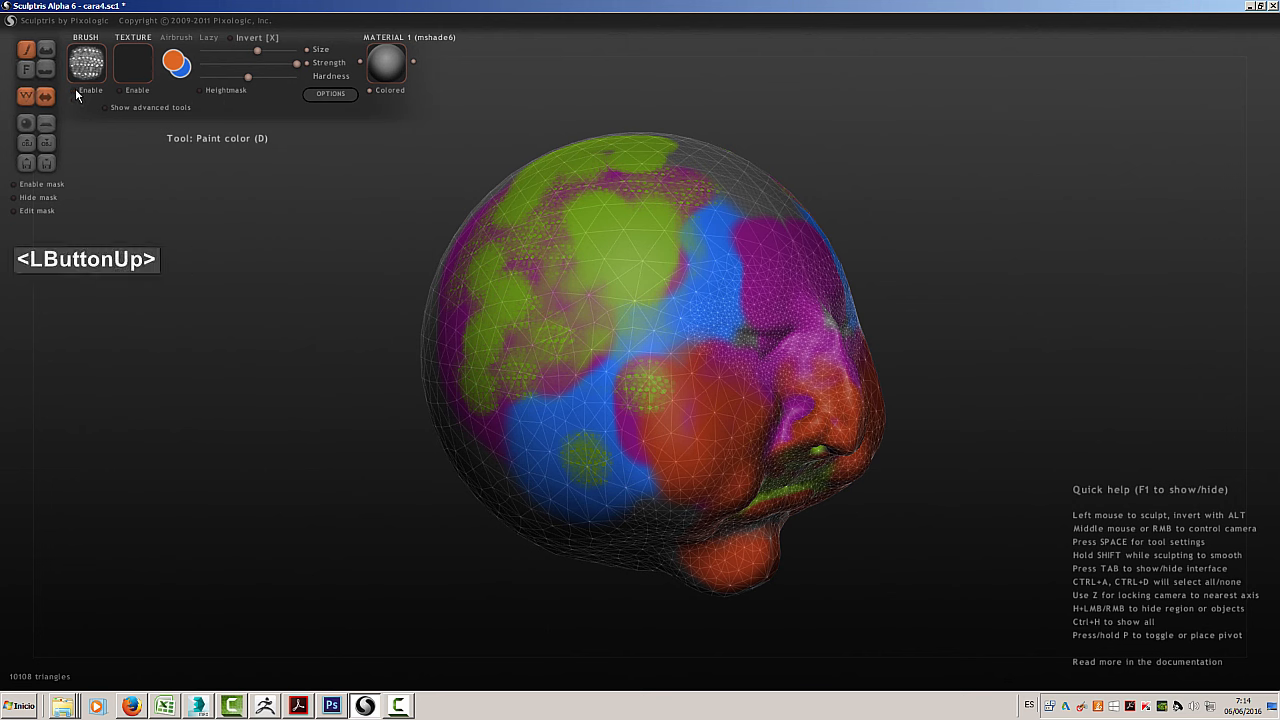
left_click(135, 75)
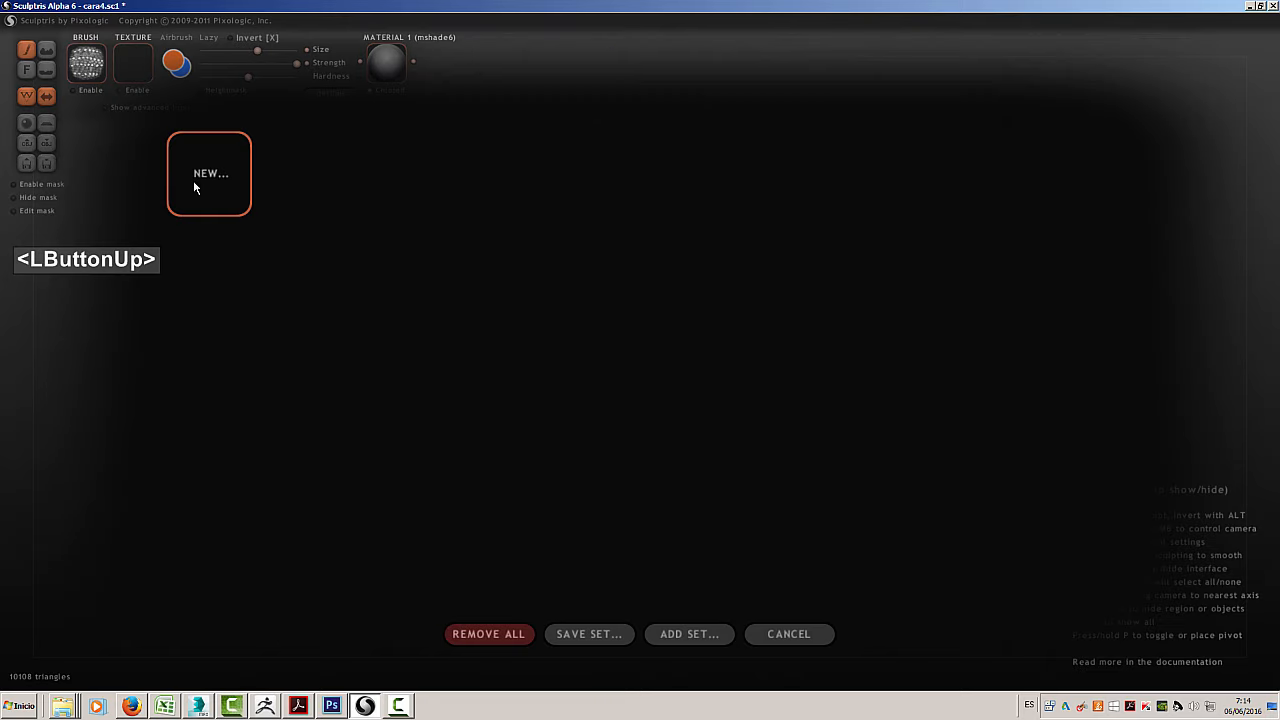
left_click(193, 182)
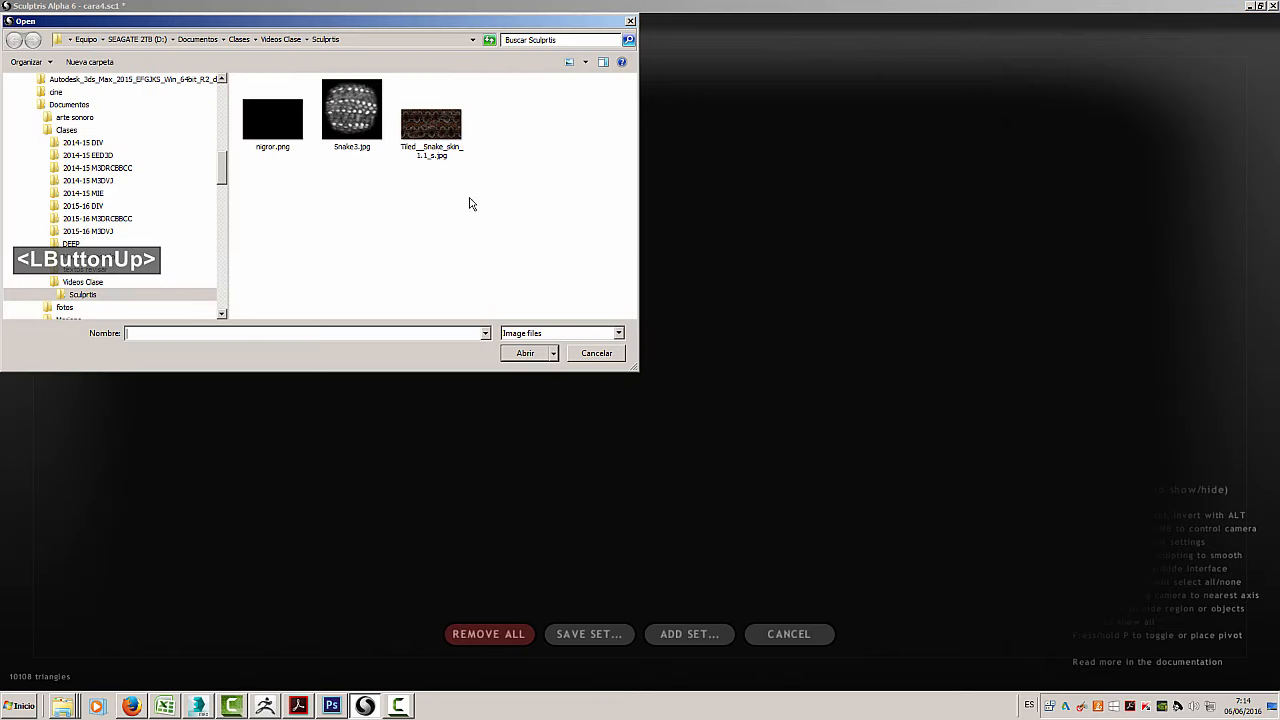
double_click(426, 135)
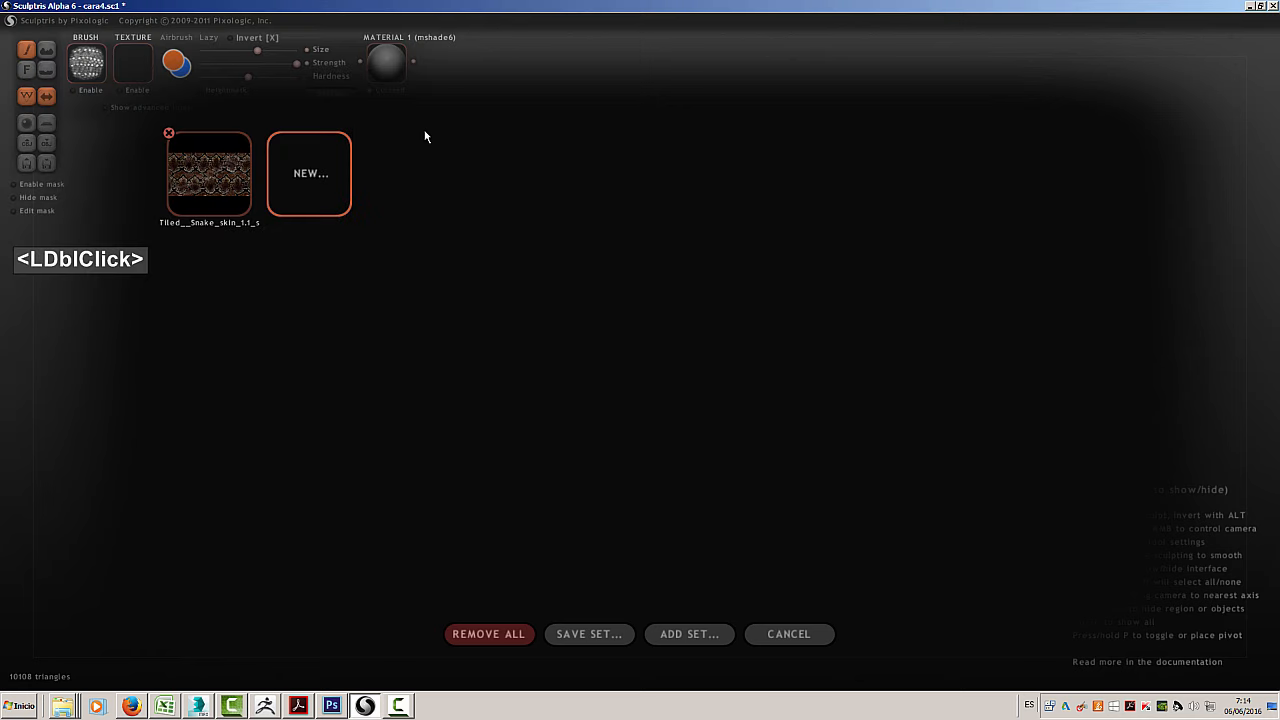
Select the Tiled__Snake_skin_1.1_s texture, enable it and paint a first patch over the side of the head
double_click(194, 166)
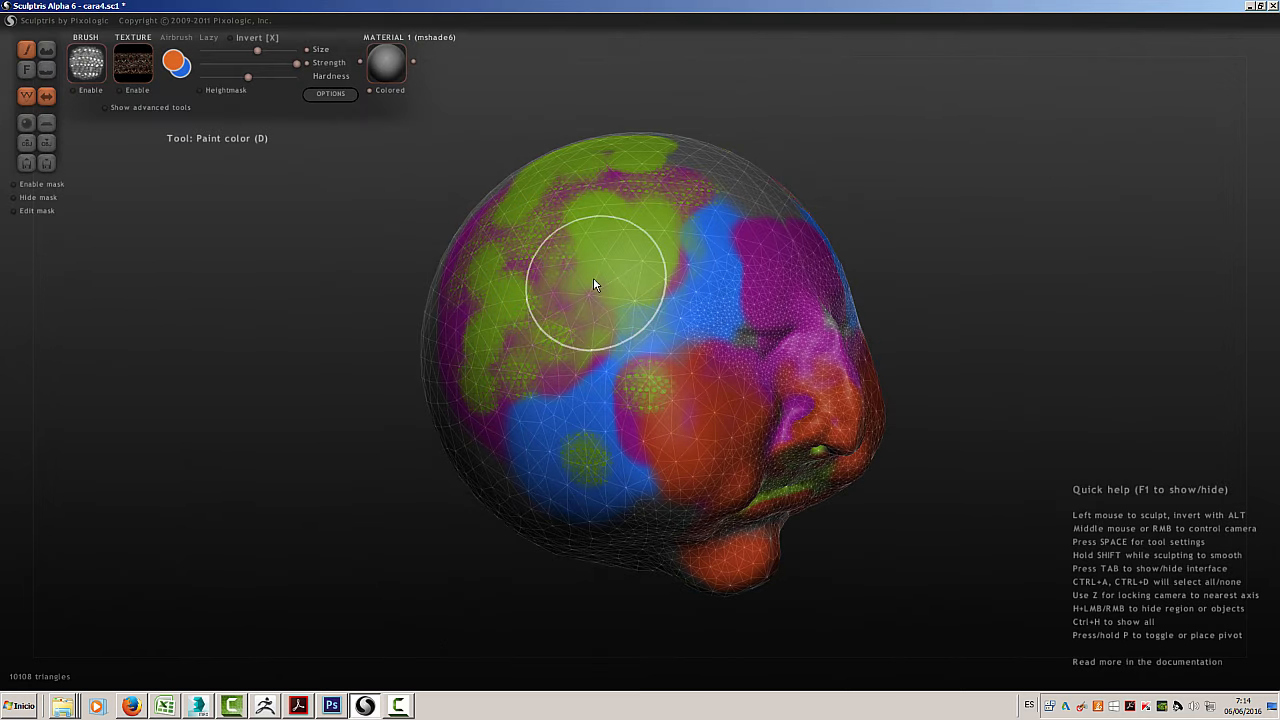
left_click_drag(585, 250, 528, 300)
left_click(121, 91)
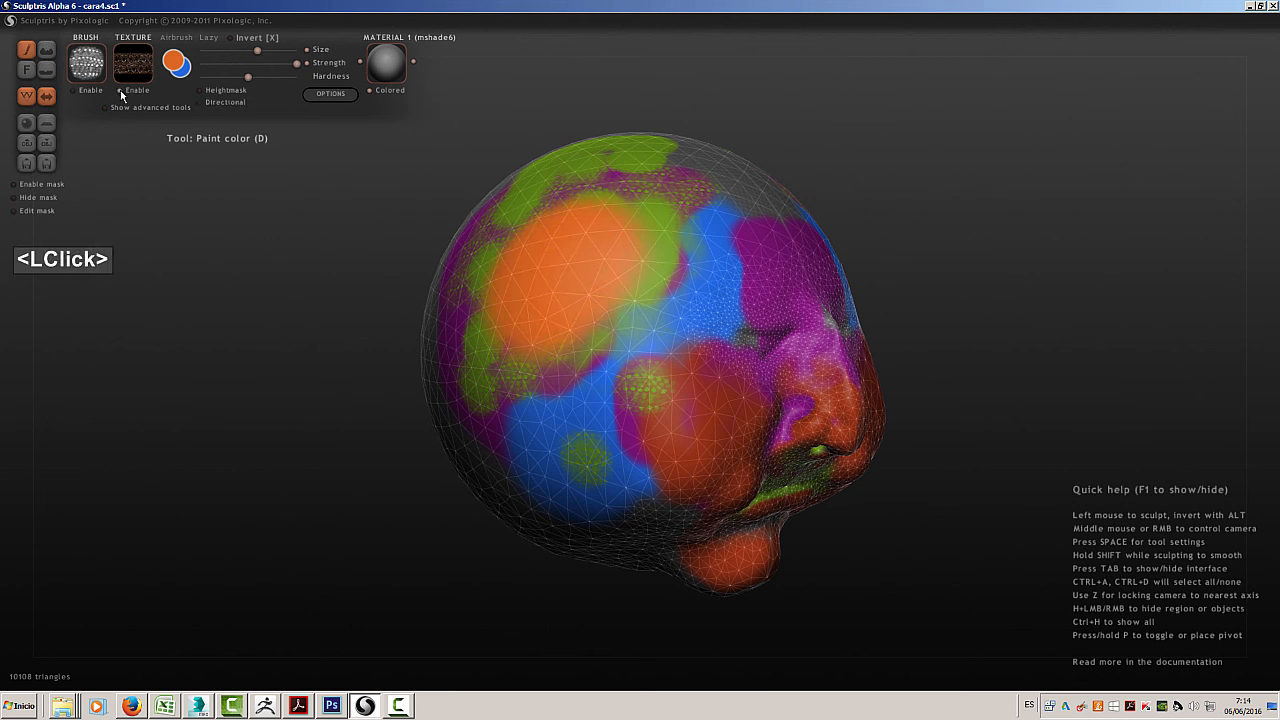
left_click_drag(592, 262, 598, 240)
left_click_drag(517, 285, 546, 316)
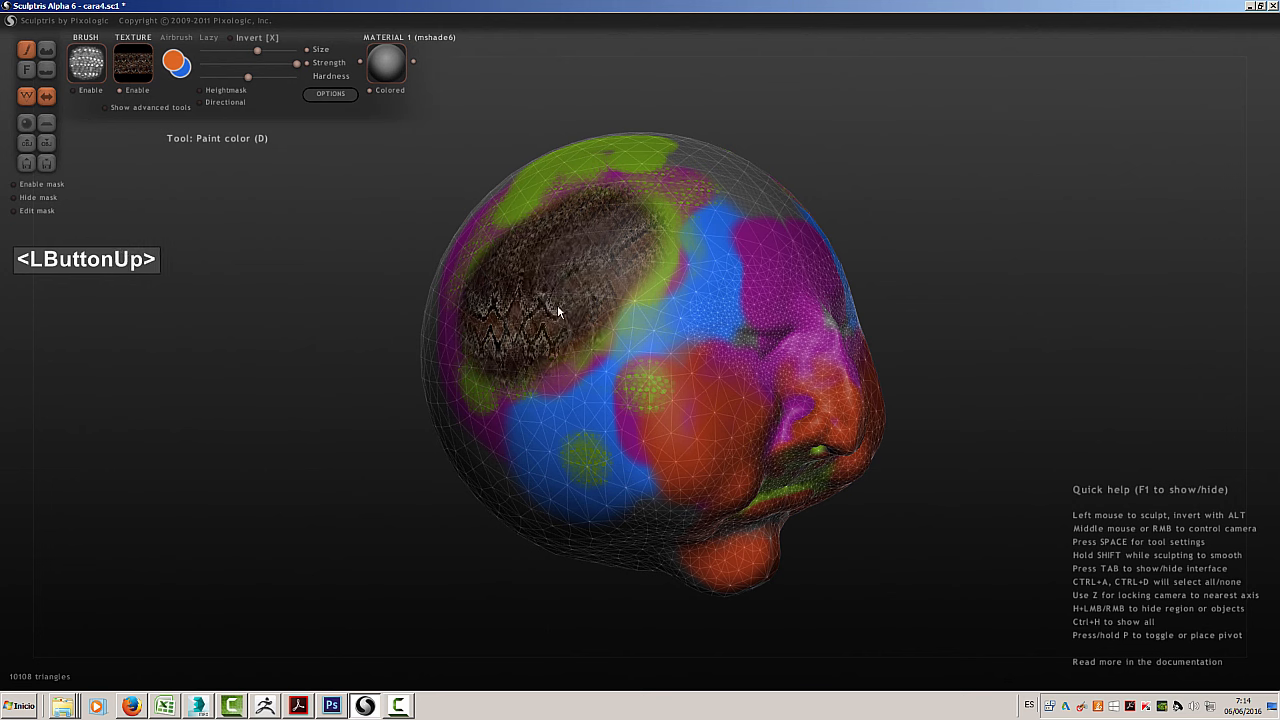
Widen the snake-skin patch across the upper side of the head towards the back
left_click(567, 315)
left_click(614, 284)
left_click(606, 270)
left_click(616, 226)
left_click(588, 217)
left_click_drag(501, 228, 463, 291)
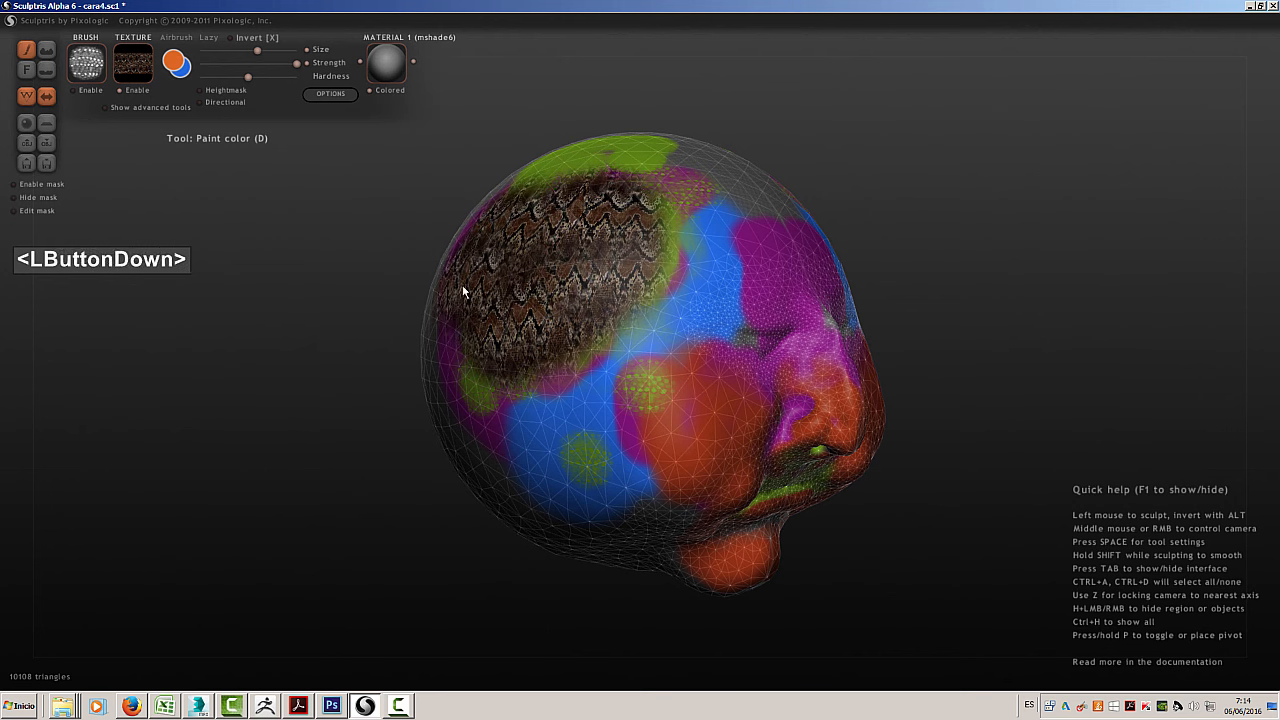
Paint the snake-skin texture over the lower side of the head, the cheek and the temple
left_click_drag(444, 334, 517, 412)
right_click_drag(546, 402, 652, 396)
mouse_move(620, 450)
left_mouse_down()
mouse_move(554, 438)
mouse_move(498, 382)
mouse_move(543, 283)
mouse_move(555, 210)
mouse_move(468, 345)
left_mouse_up()
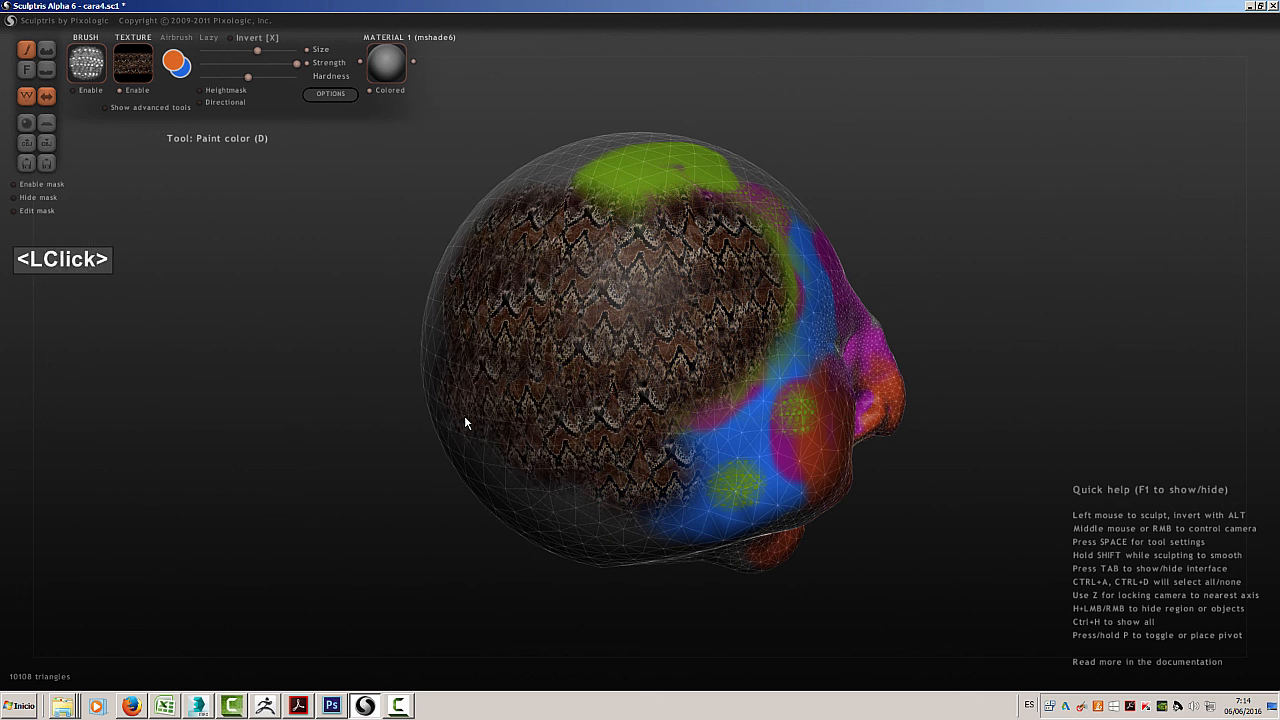
mouse_move(609, 492)
left_mouse_down()
mouse_move(726, 451)
mouse_move(757, 480)
mouse_move(751, 429)
mouse_move(803, 407)
mouse_move(789, 368)
mouse_move(837, 346)
left_mouse_up()
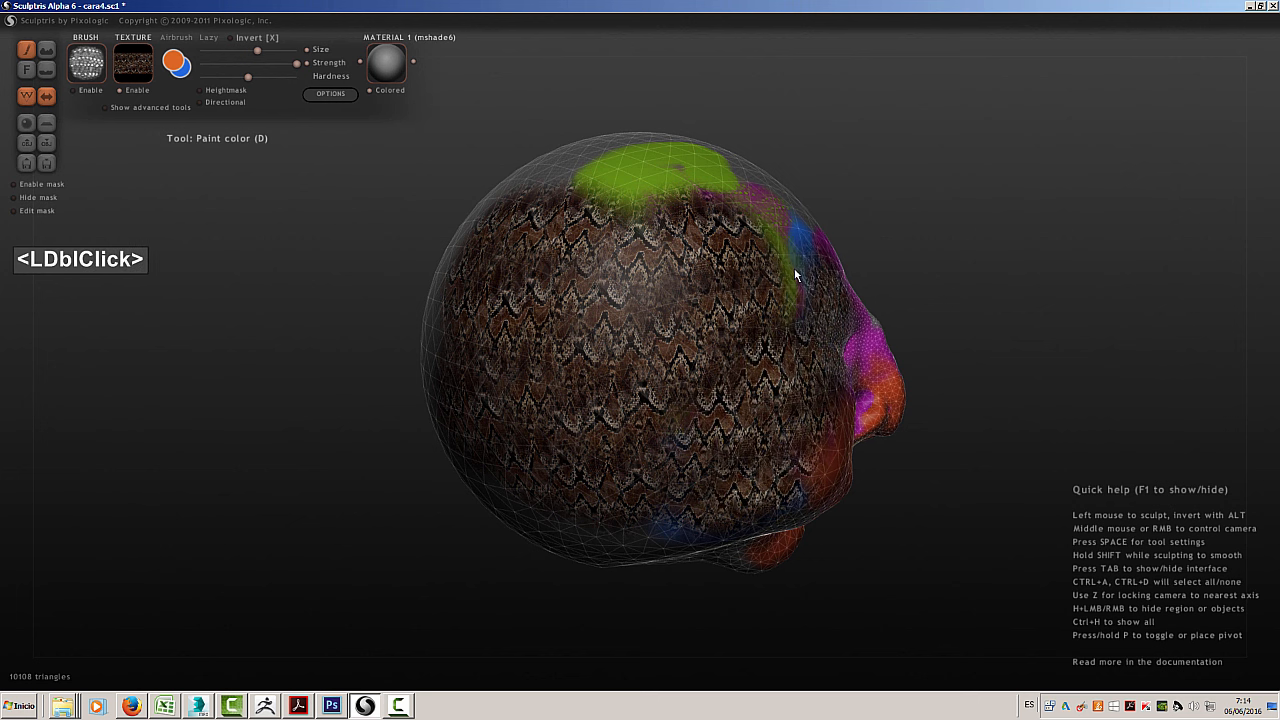
mouse_move(794, 268)
left_mouse_down()
mouse_move(789, 223)
mouse_move(795, 277)
mouse_move(803, 260)
mouse_move(681, 219)
left_mouse_up()
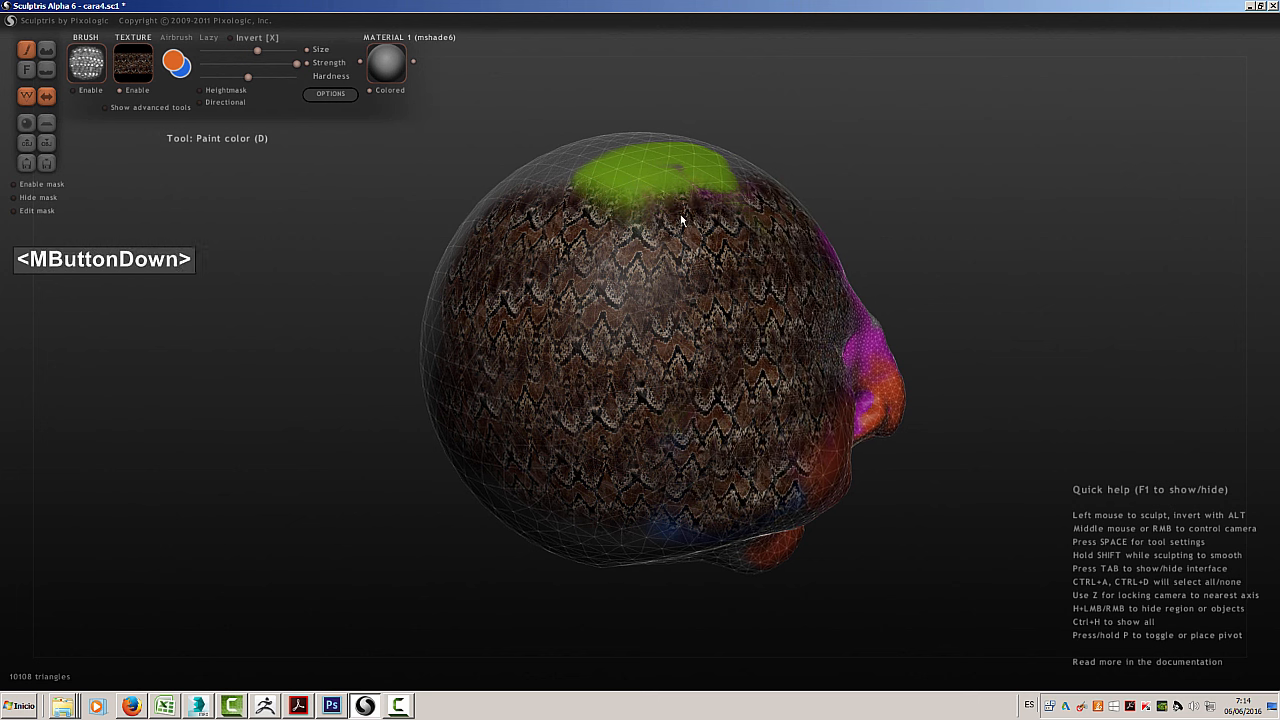
Paint the snake-skin texture over the forehead, the eye area and the jaw
middle_click_drag(681, 219, 525, 225)
mouse_move(652, 432)
left_mouse_down()
mouse_move(606, 471)
mouse_move(647, 508)
mouse_move(654, 409)
mouse_move(760, 423)
mouse_move(748, 289)
mouse_move(631, 160)
left_mouse_up()
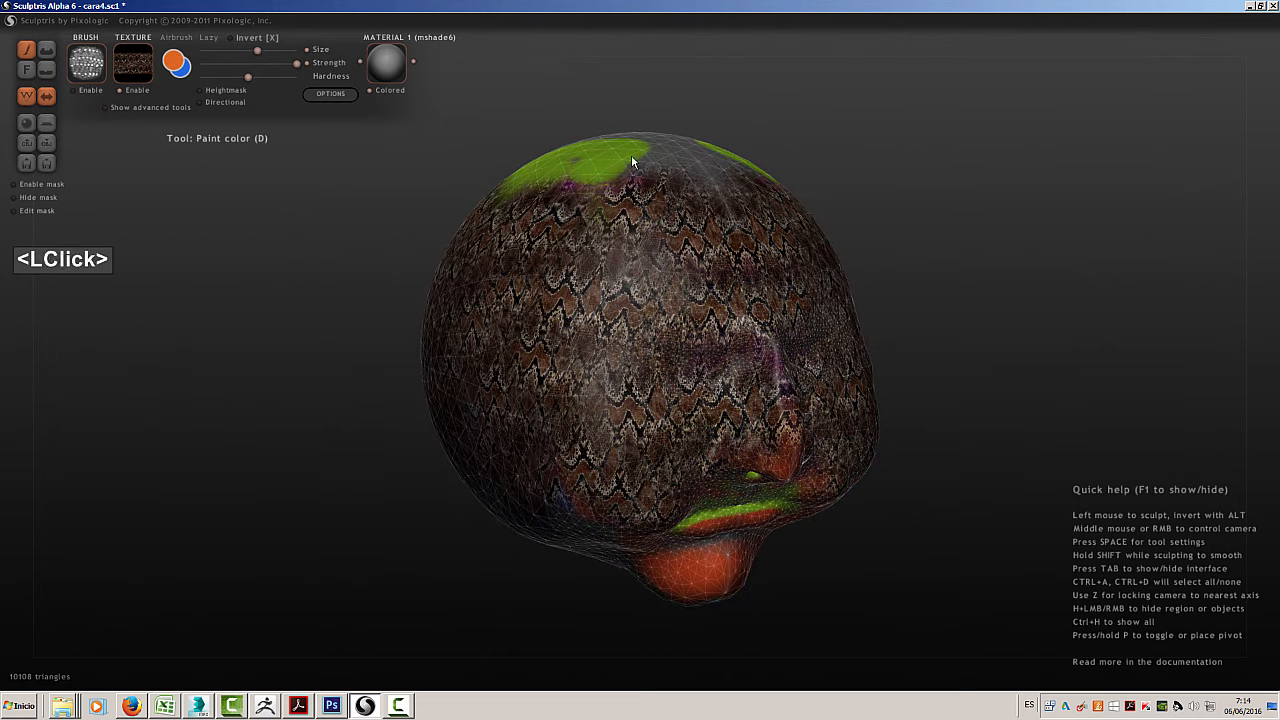
mouse_move(740, 325)
left_mouse_down()
mouse_move(766, 419)
mouse_move(713, 395)
left_mouse_up()
middle_click_drag(713, 395, 743, 294)
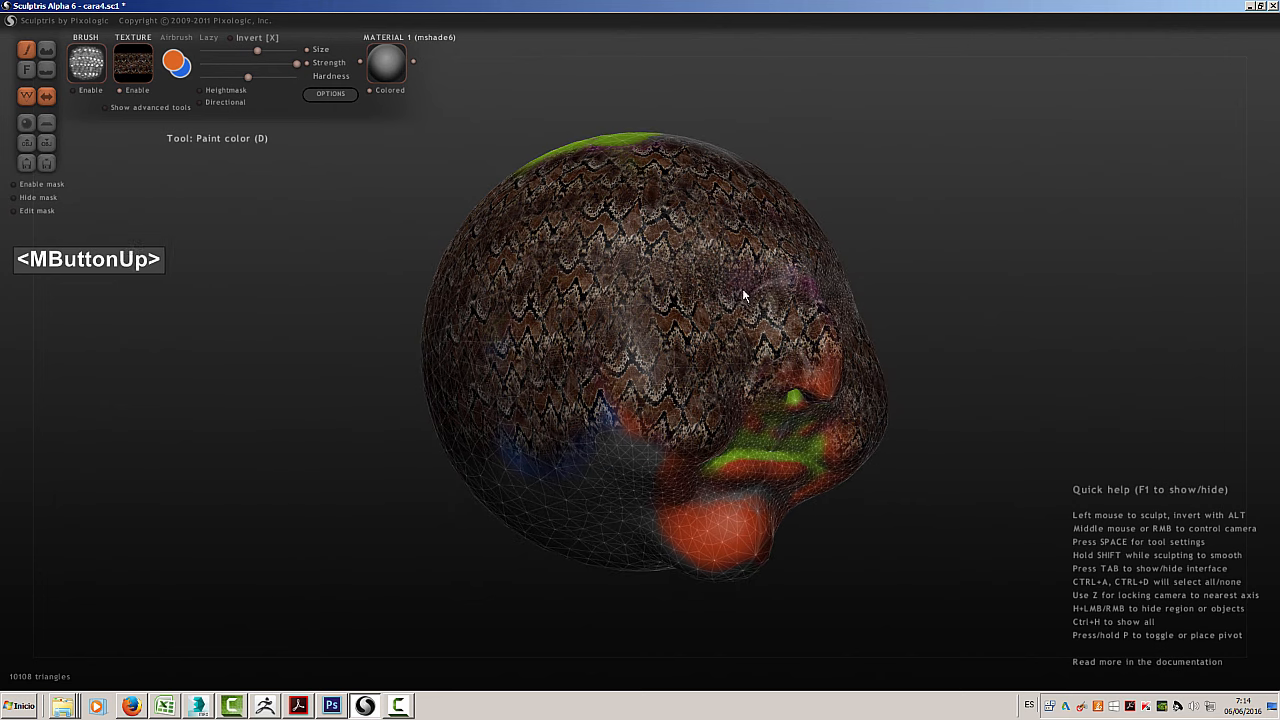
mouse_move(743, 294)
left_mouse_down()
mouse_move(628, 445)
mouse_move(611, 515)
mouse_move(655, 505)
left_mouse_up()
double_click(603, 494)
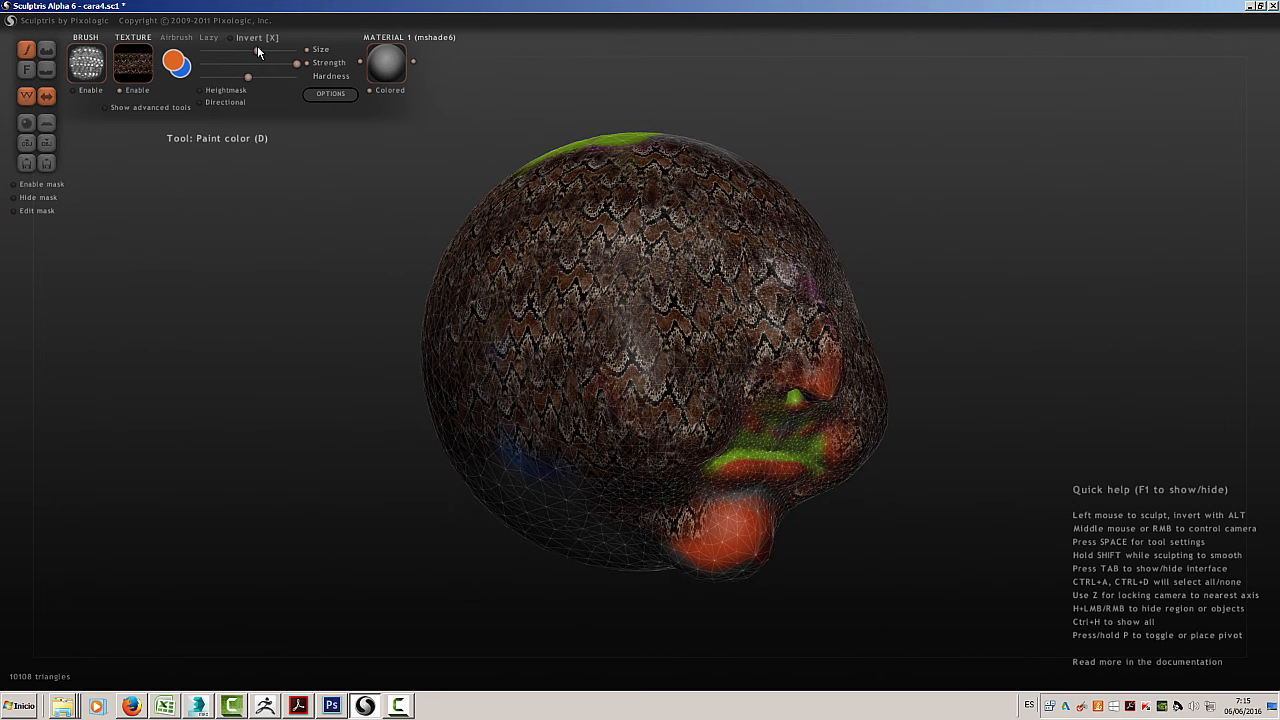
Increase the brush size and paint the snake-skin texture over the jaw and the side of the head
left_click_drag(257, 46, 281, 51)
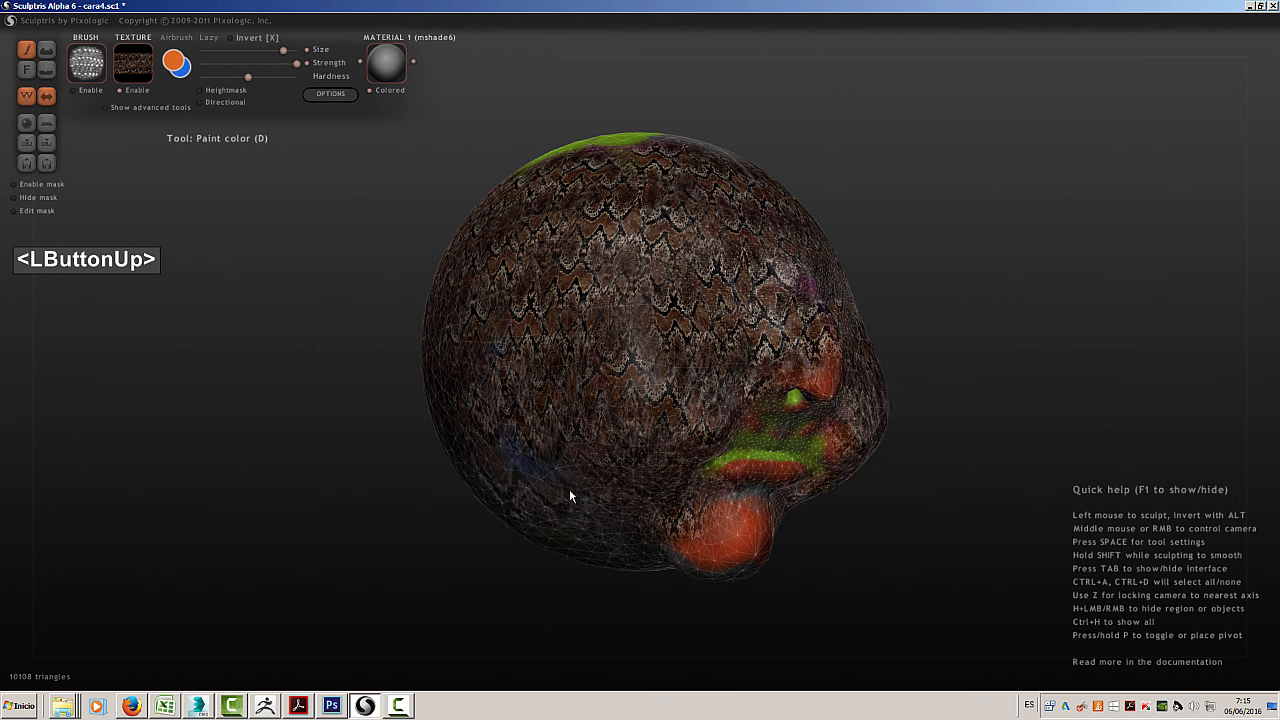
mouse_move(559, 487)
left_mouse_down()
mouse_move(545, 482)
mouse_move(636, 374)
left_mouse_up()
middle_click_drag(636, 374, 625, 415)
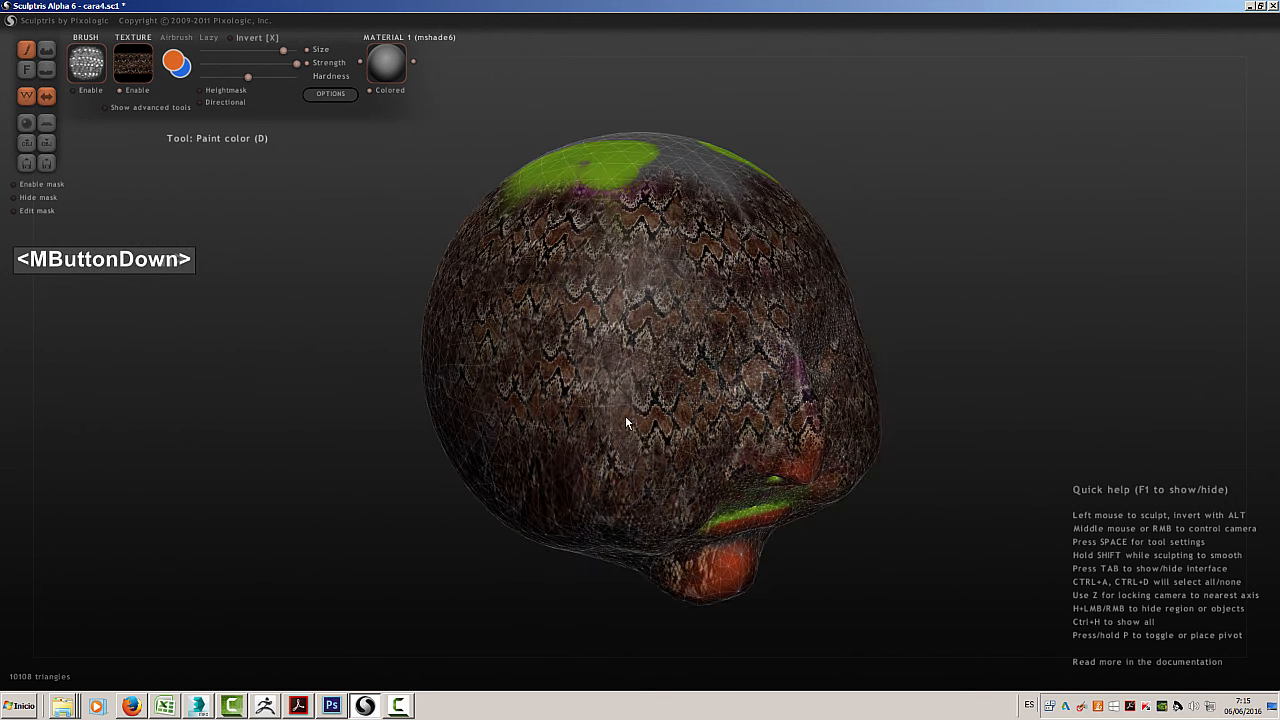
left_click(562, 415)
mouse_move(589, 332)
middle_mouse_down()
mouse_move(523, 352)
mouse_move(561, 366)
mouse_move(622, 436)
middle_mouse_up()
left_click(576, 360)
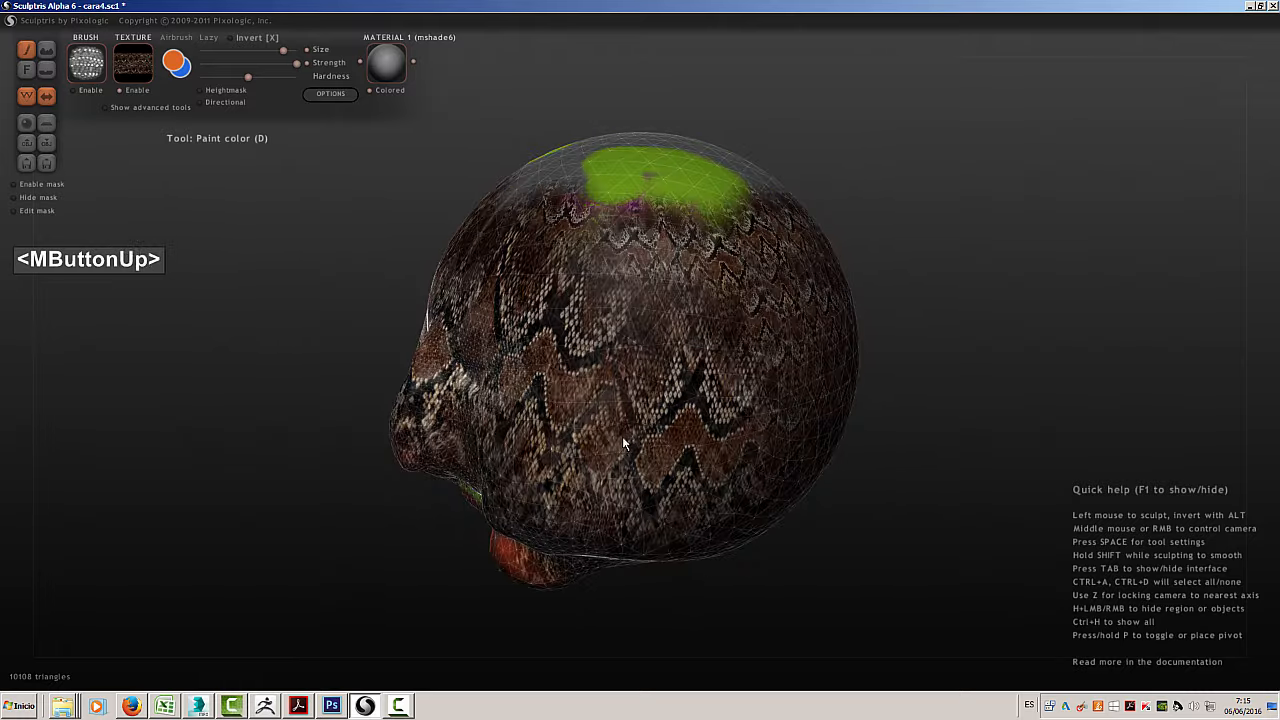
Cover the mouth, chin, lower jaw and upper side of the head with the larger snake-skin pattern
left_click(698, 428)
middle_click_drag(698, 428, 801, 392)
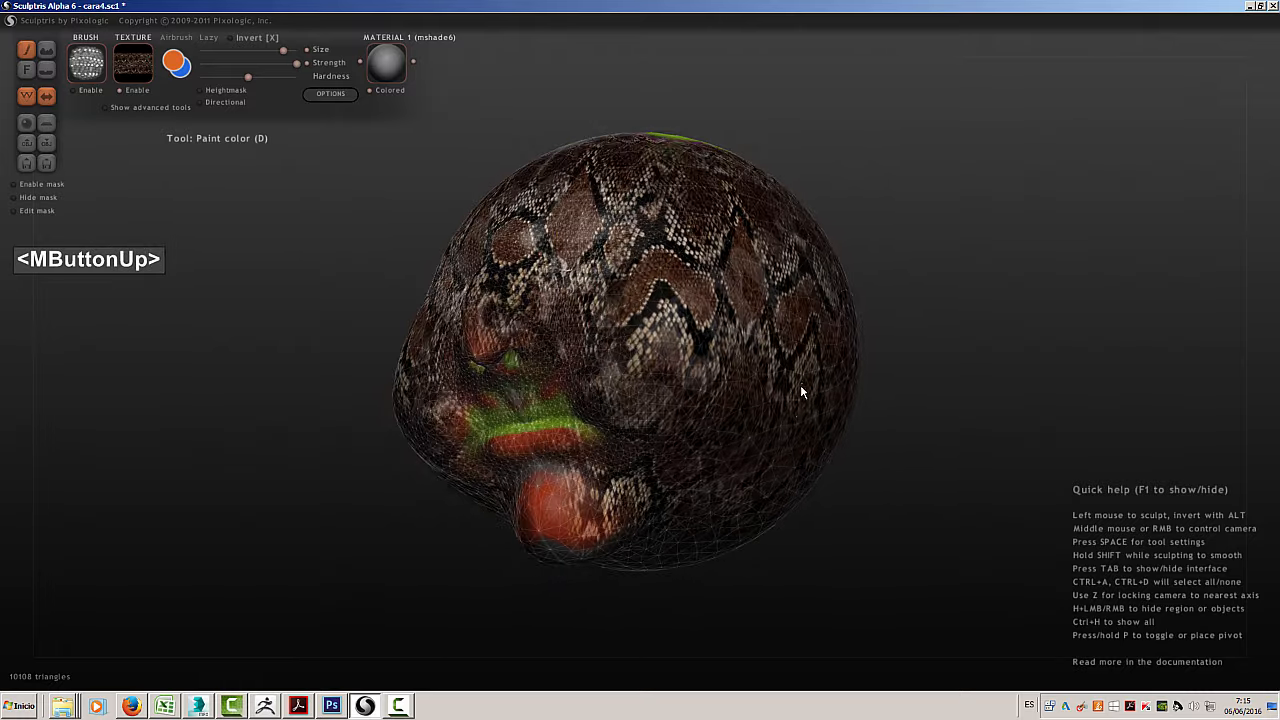
left_click(555, 465)
middle_click_drag(686, 464, 770, 481)
left_click(637, 482)
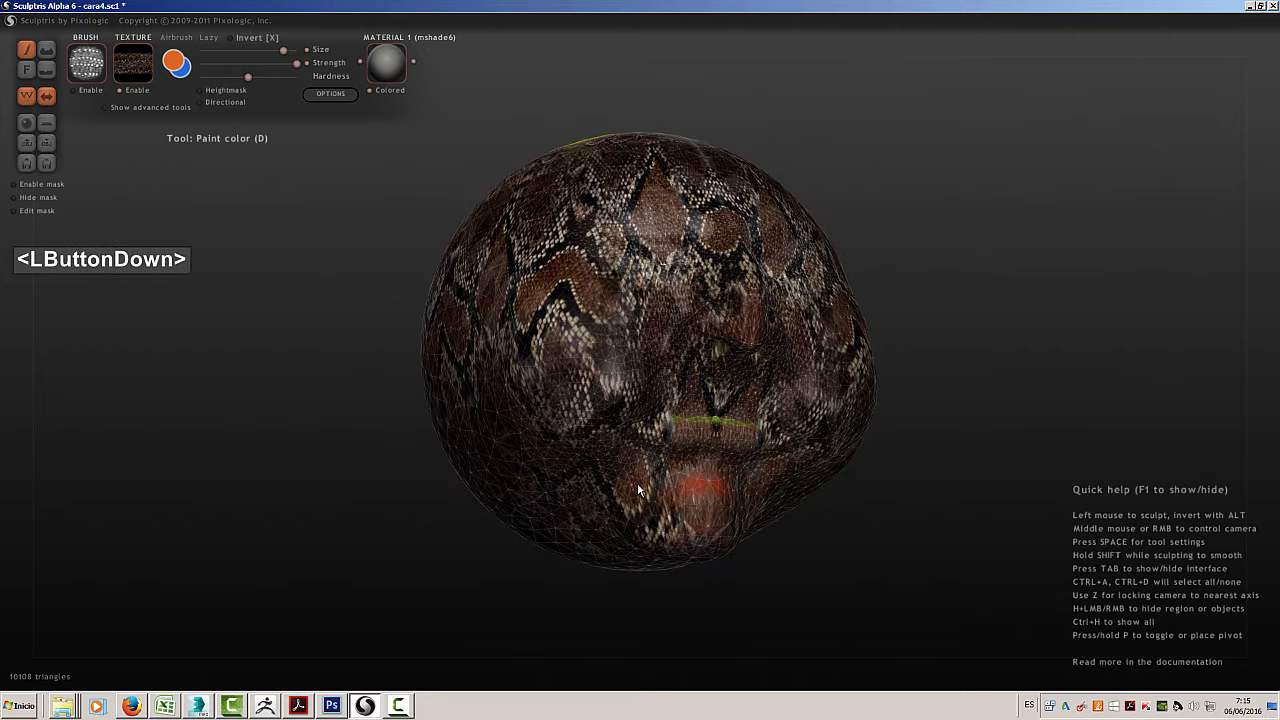
middle_click_drag(701, 420, 740, 481)
left_click(604, 311)
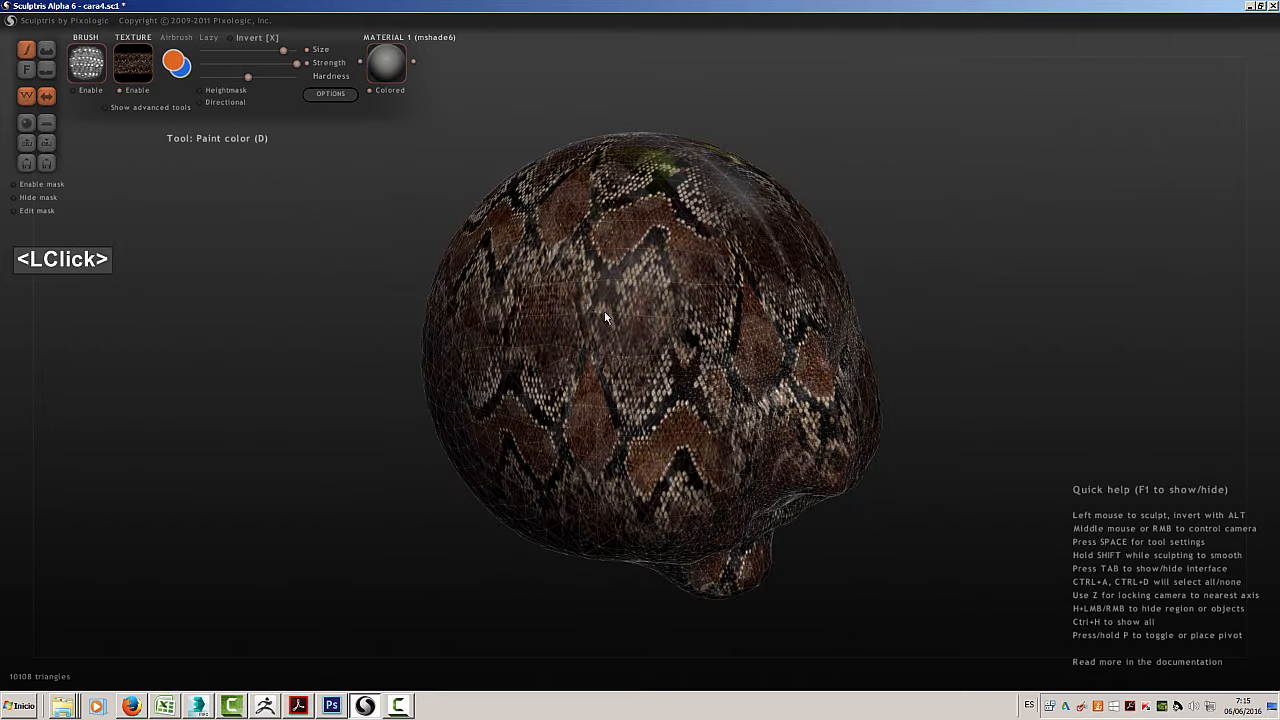
Paint the snake-skin texture over the back of the head
middle_click_drag(604, 311, 768, 333)
left_click(546, 314)
left_click(618, 388)
left_click(604, 470)
left_click(673, 537)
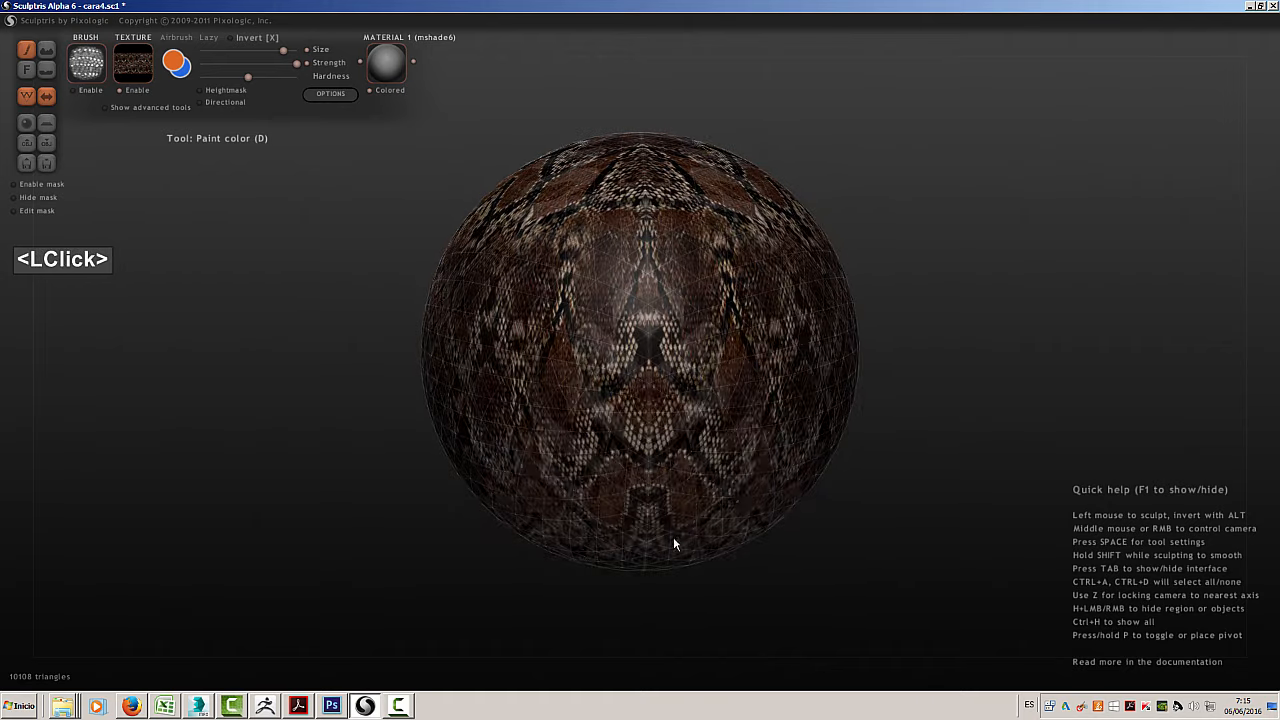
Paint the snake-skin texture over the crown and forehead of the head
middle_click_drag(674, 400, 654, 351)
left_click(551, 452)
left_click(731, 435)
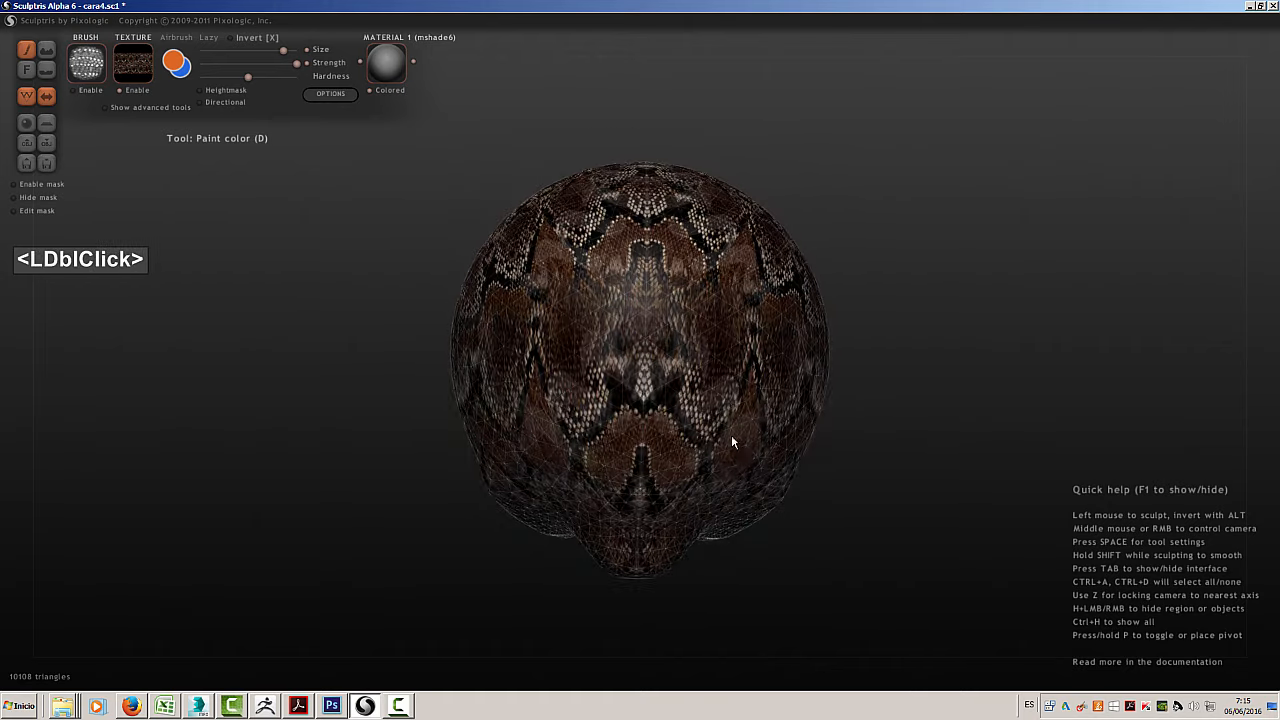
left_click(674, 514)
middle_click_drag(674, 496, 677, 430)
left_click(677, 361)
middle_click_drag(677, 363, 811, 432)
left_click(684, 262)
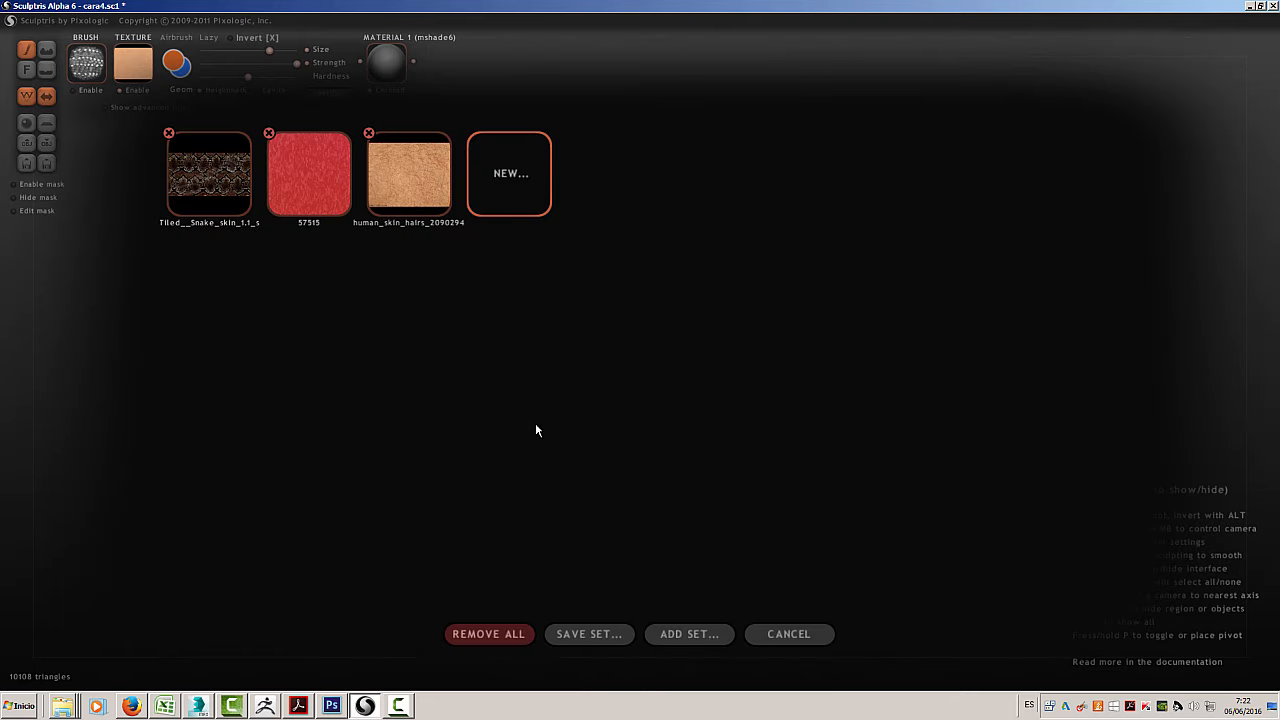
Select the human_skin_hairs_2090294 texture and paint it over the snake skin on the side of the head
left_click(416, 179)
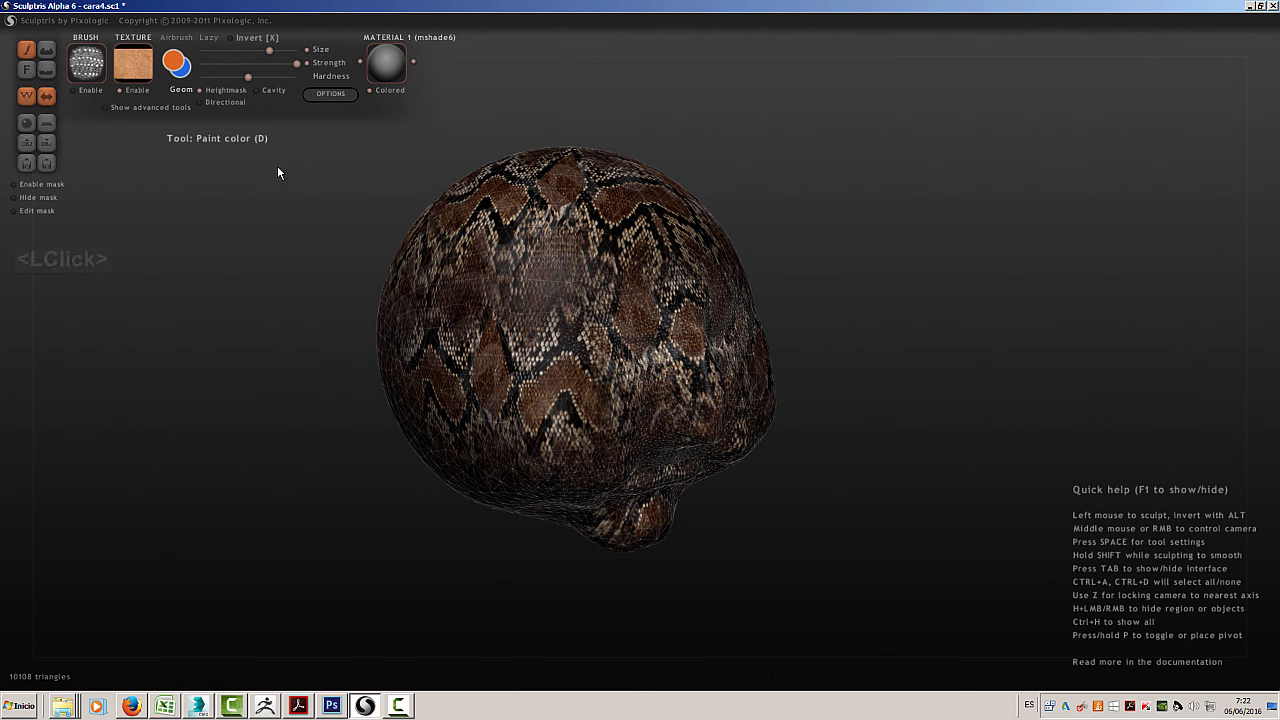
mouse_move(400, 320)
left_mouse_down()
mouse_move(420, 386)
mouse_move(455, 366)
mouse_move(469, 414)
mouse_move(517, 460)
left_mouse_up()
mouse_move(523, 405)
left_mouse_down()
mouse_move(503, 380)
mouse_move(369, 371)
mouse_move(486, 443)
mouse_move(423, 346)
mouse_move(420, 378)
left_mouse_up()
left_click(421, 377)
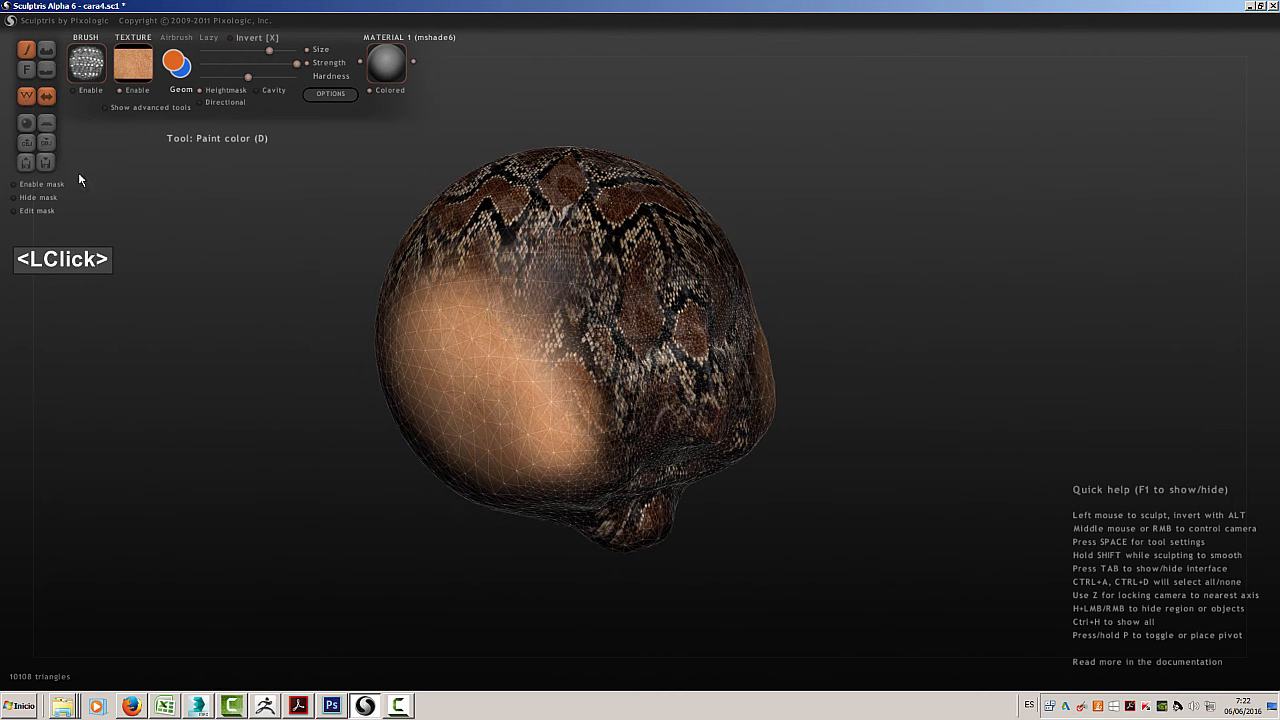
Hide the wireframe and paint the human skin texture over the snake skin on the side of the head, cheek and face
left_click(26, 95)
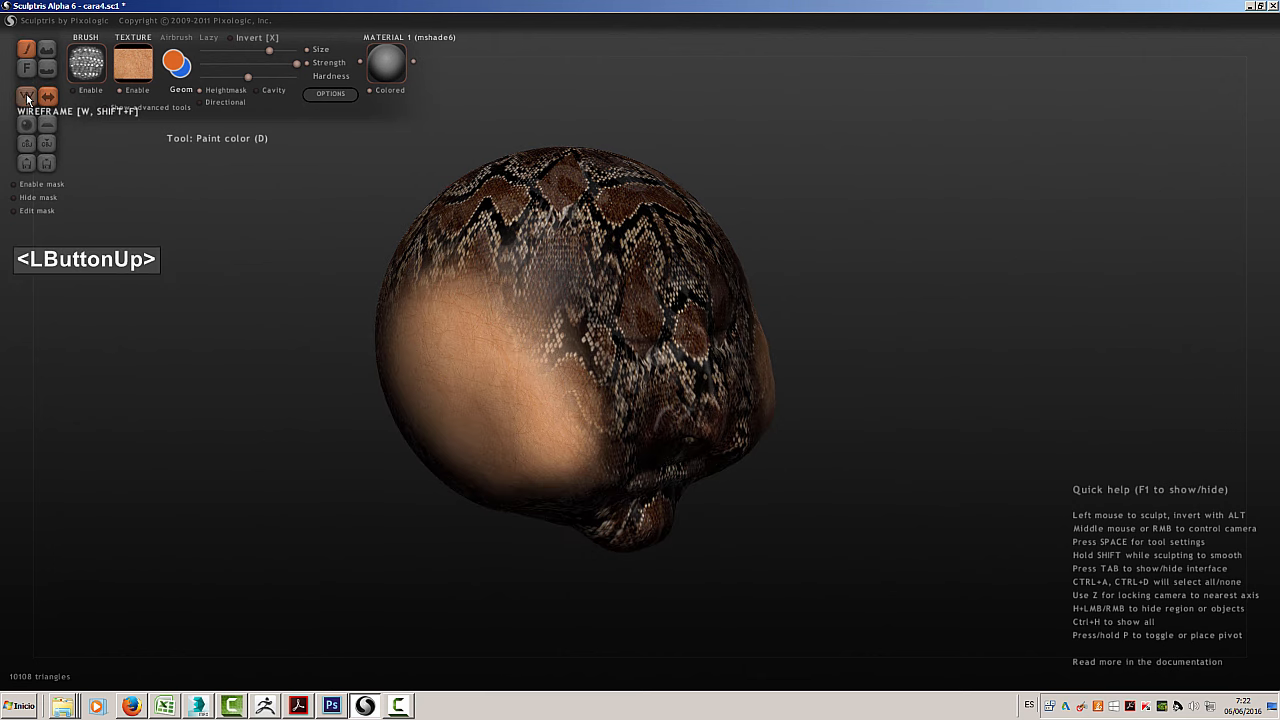
mouse_move(494, 510)
left_mouse_down()
mouse_move(606, 490)
mouse_move(640, 540)
left_mouse_up()
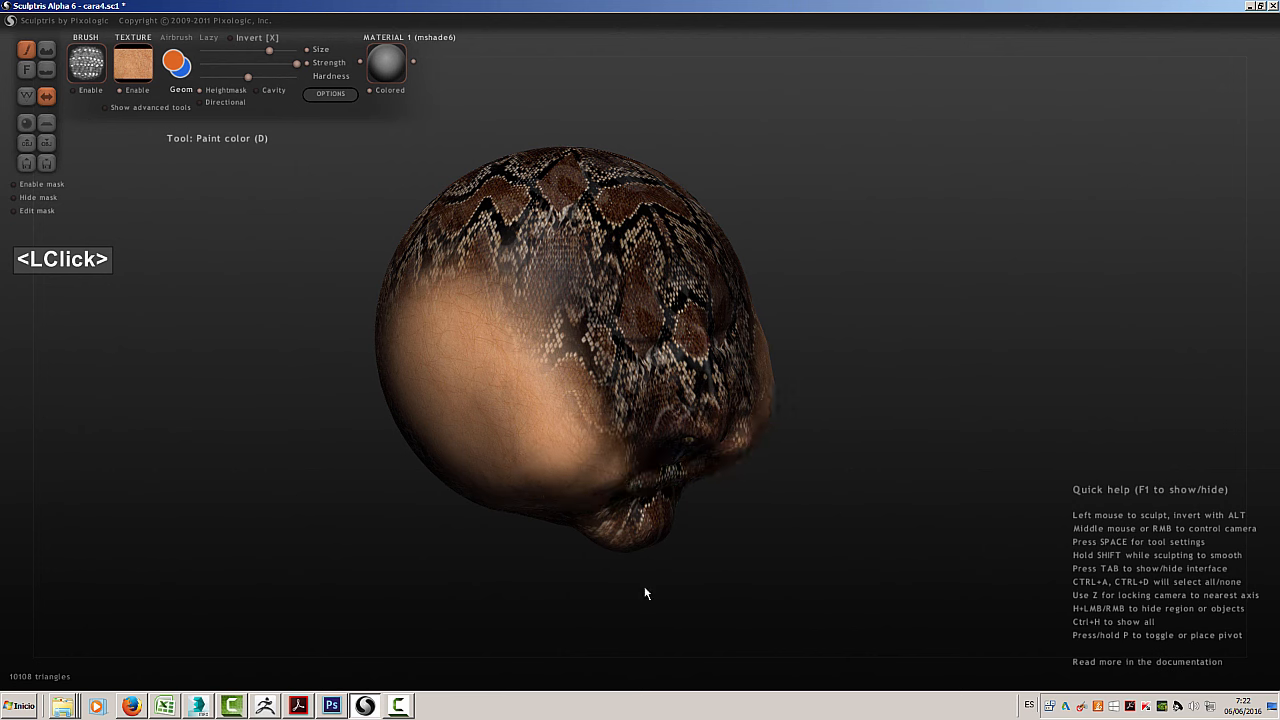
mouse_move(598, 440)
left_mouse_down()
mouse_move(543, 357)
mouse_move(557, 306)
mouse_move(449, 320)
mouse_move(441, 261)
mouse_move(479, 229)
mouse_move(622, 250)
mouse_move(604, 334)
mouse_move(657, 393)
mouse_move(613, 447)
mouse_move(604, 540)
mouse_move(655, 543)
mouse_move(643, 526)
left_mouse_up()
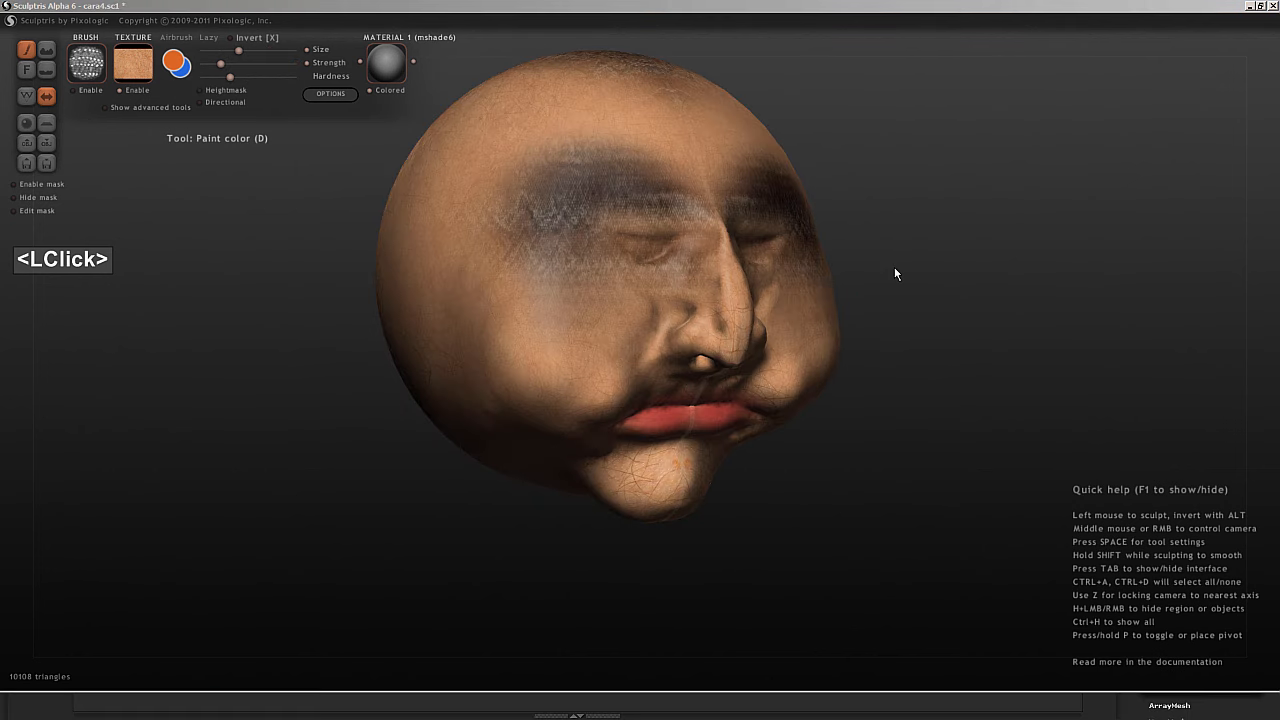
left_click_drag(894, 267, 716, 449)
left_click_drag(918, 404, 916, 400)
left_click_drag(830, 306, 905, 245)
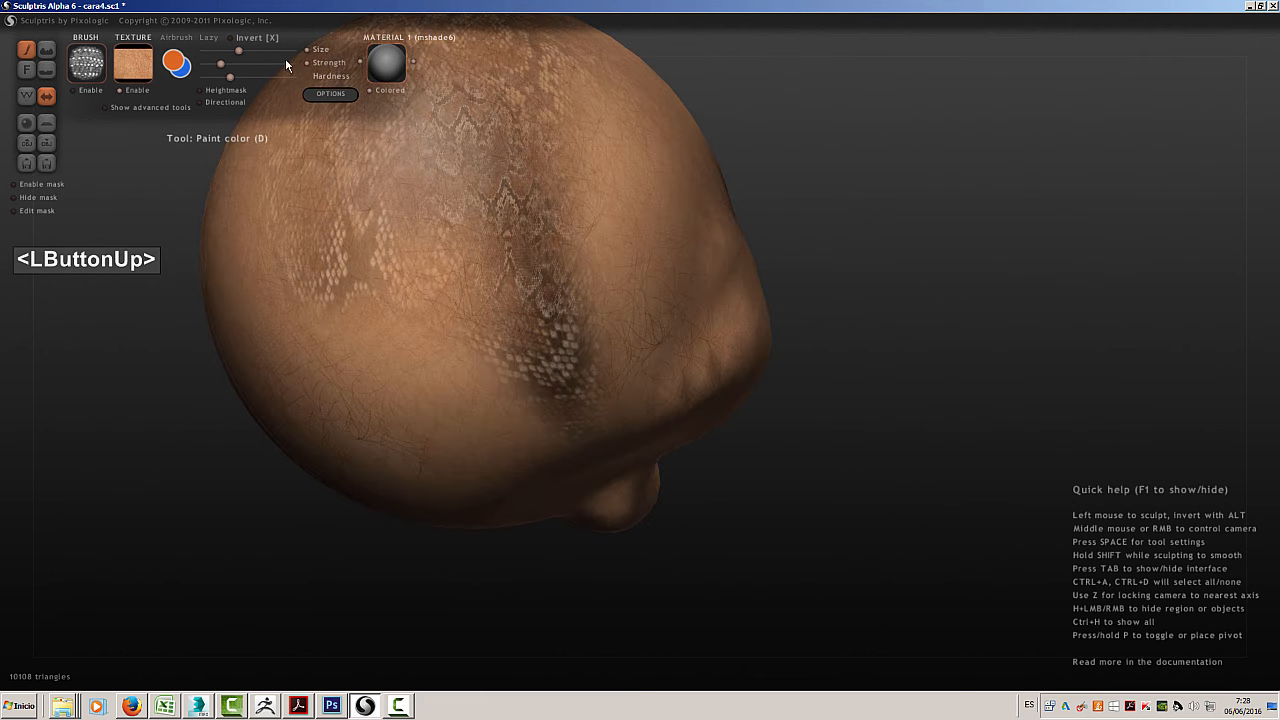
left_click_drag(825, 343, 989, 485)
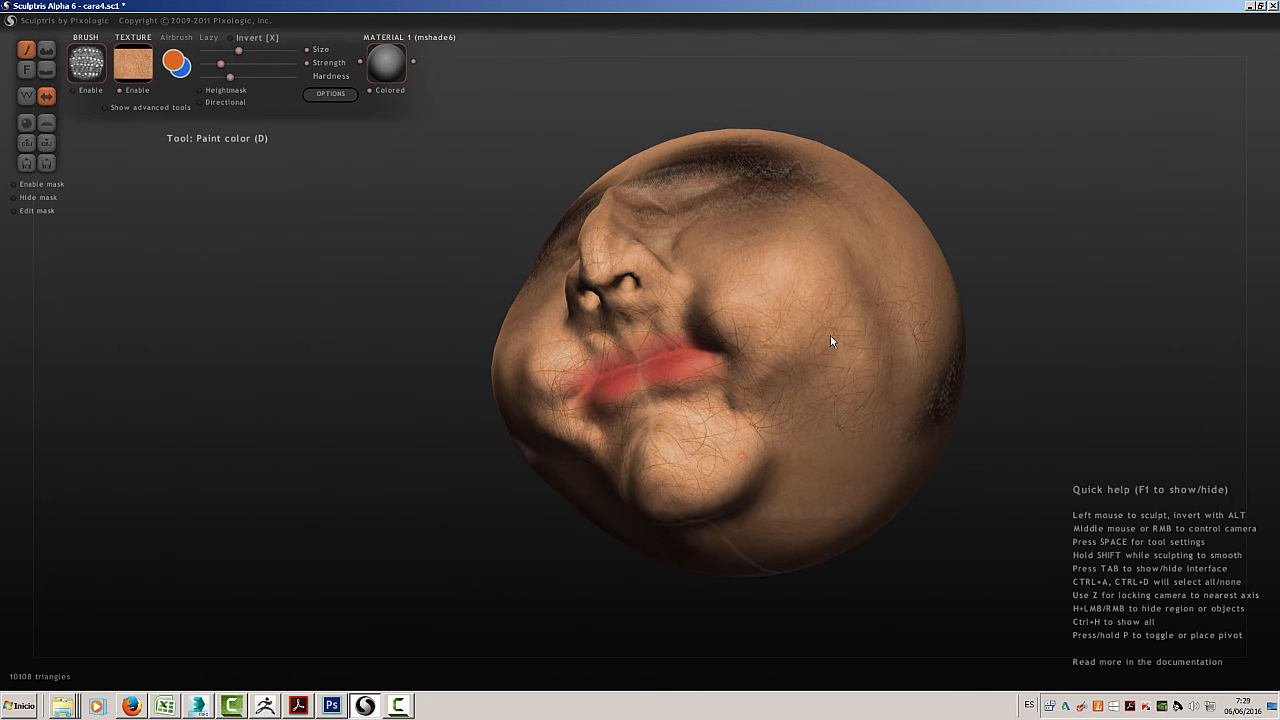
Load Snake3.jpg into the texture library and select it as the active texture
double_click(133, 62)
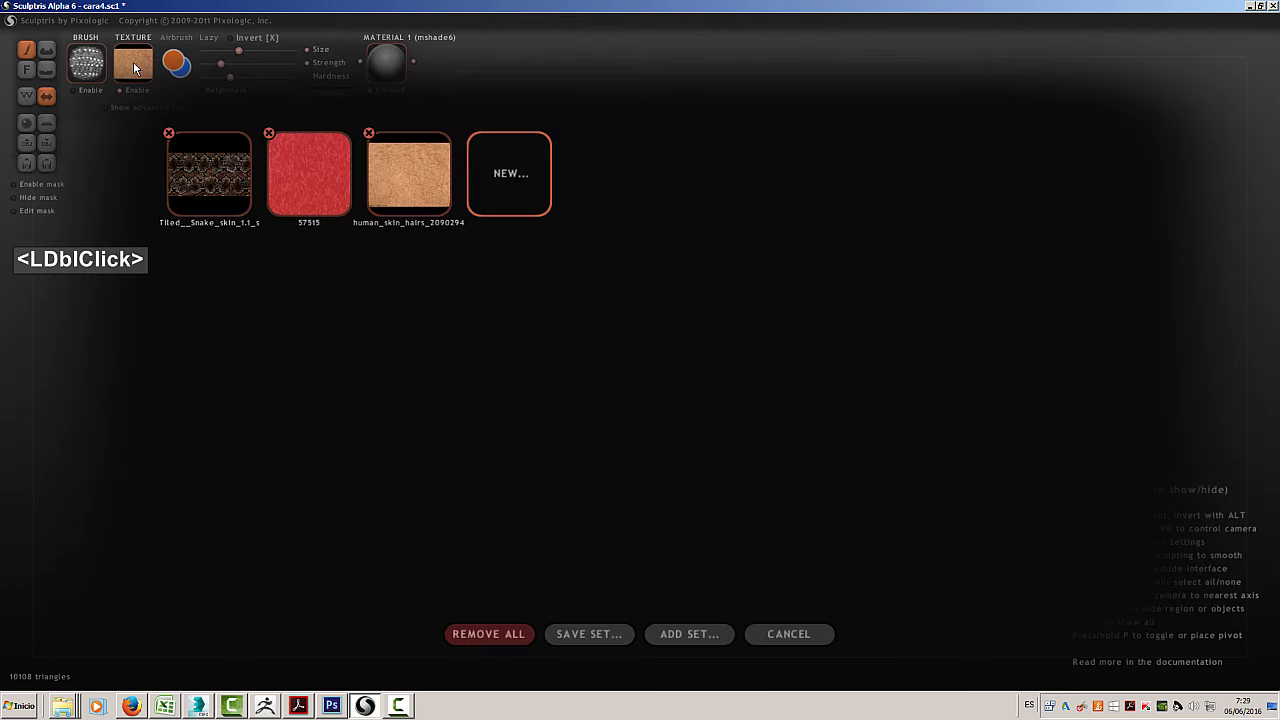
left_click(530, 197)
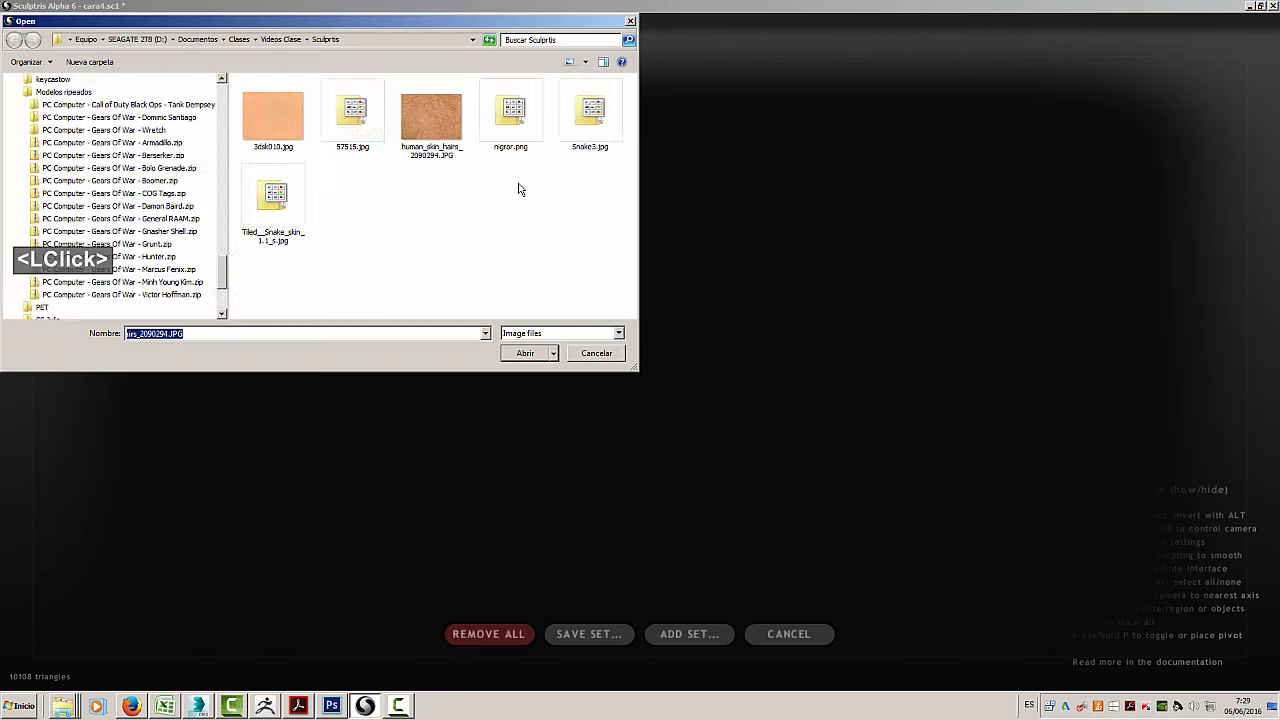
double_click(590, 121)
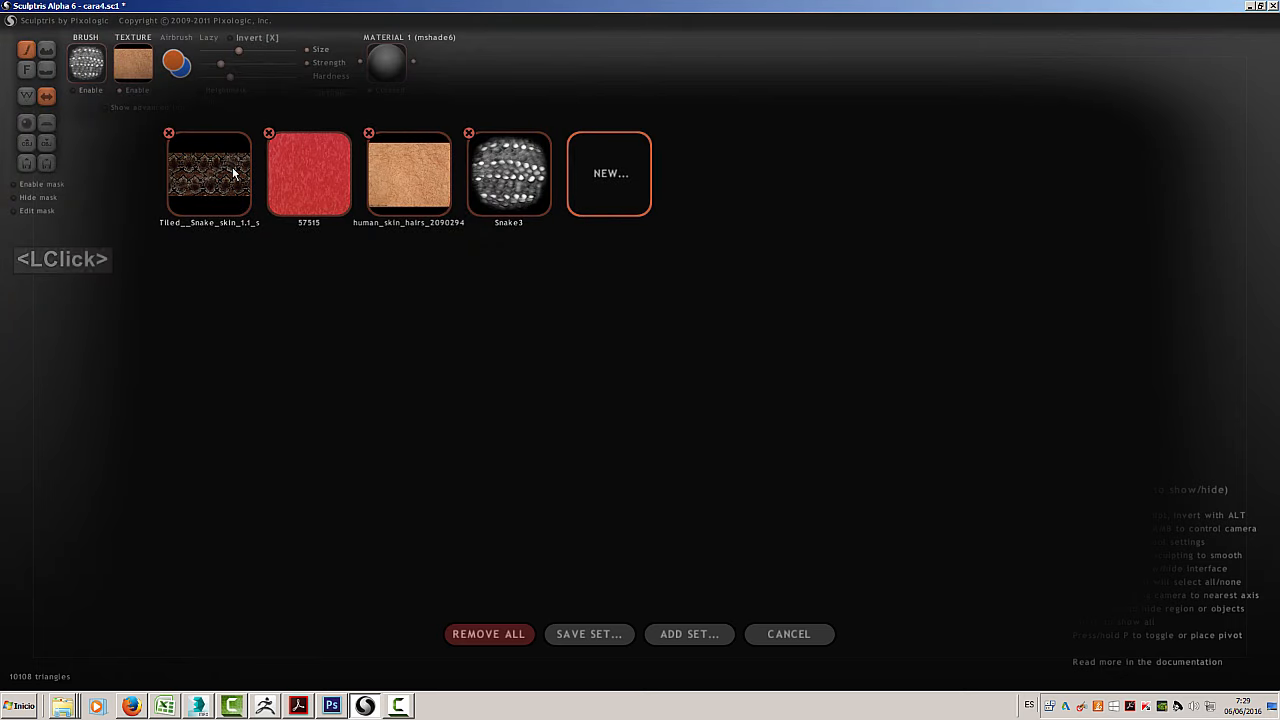
left_click(492, 179)
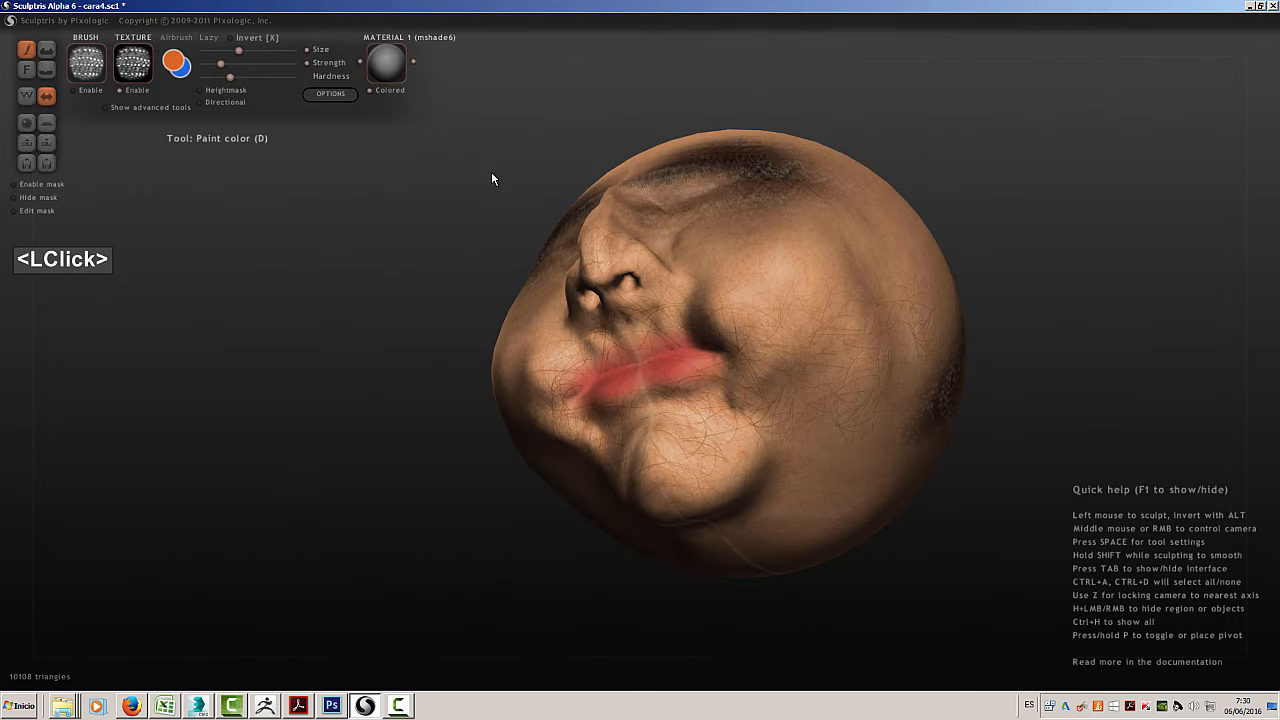
Switch to Paint bump and stamp the Snake3 scales on the cheek beside the nose
left_click(46, 50)
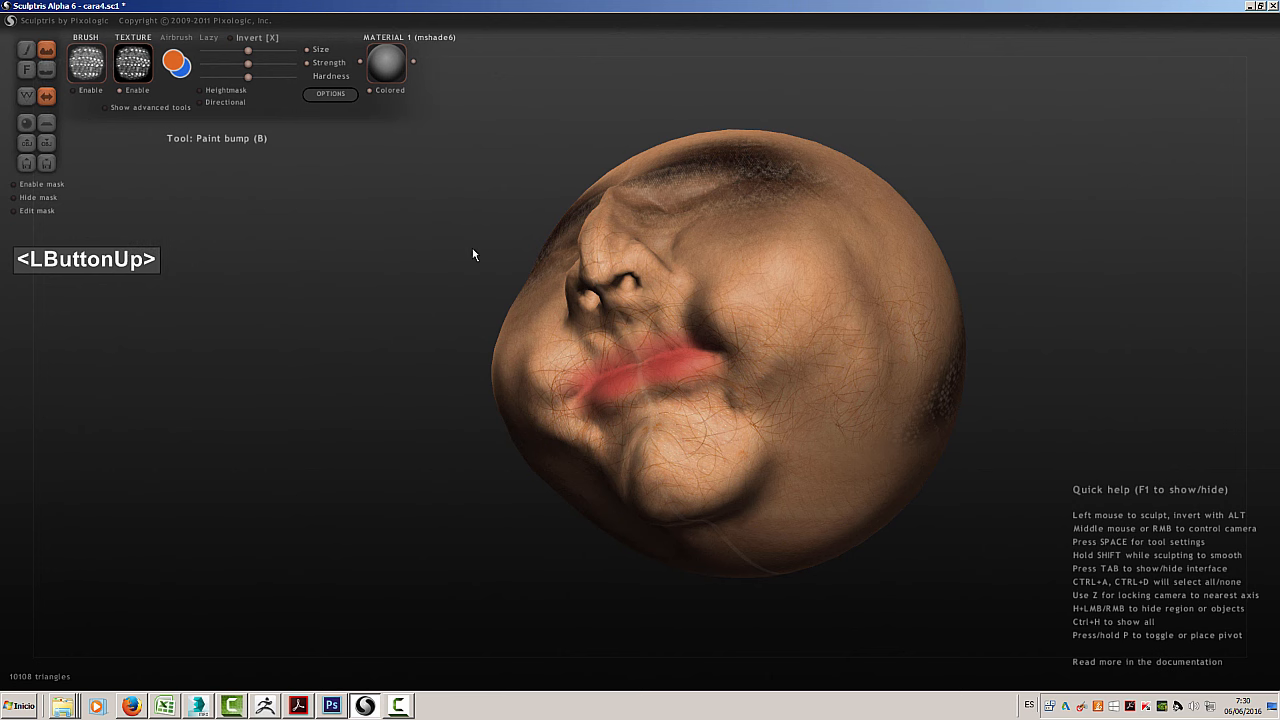
mouse_move(405, 212)
middle_mouse_down()
mouse_move(403, 260)
mouse_move(382, 265)
middle_mouse_up()
scroll(870, 321, "up", 5)
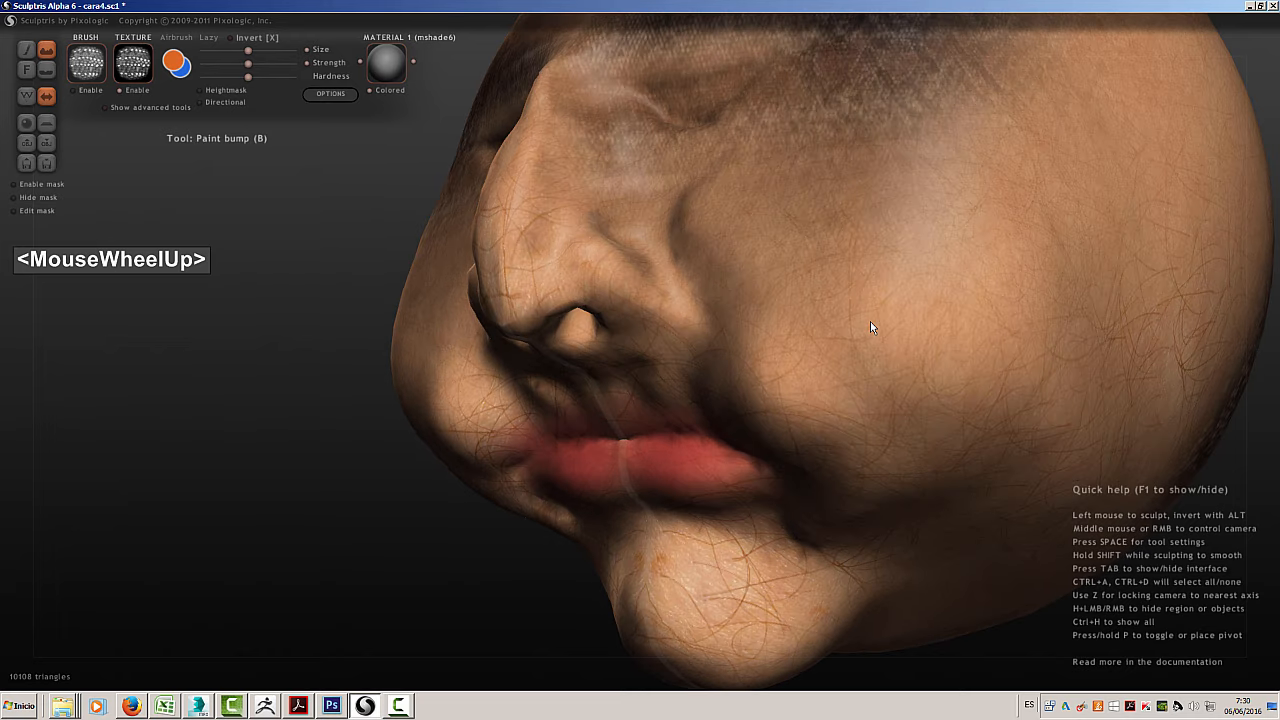
left_click_drag(824, 282, 816, 303)
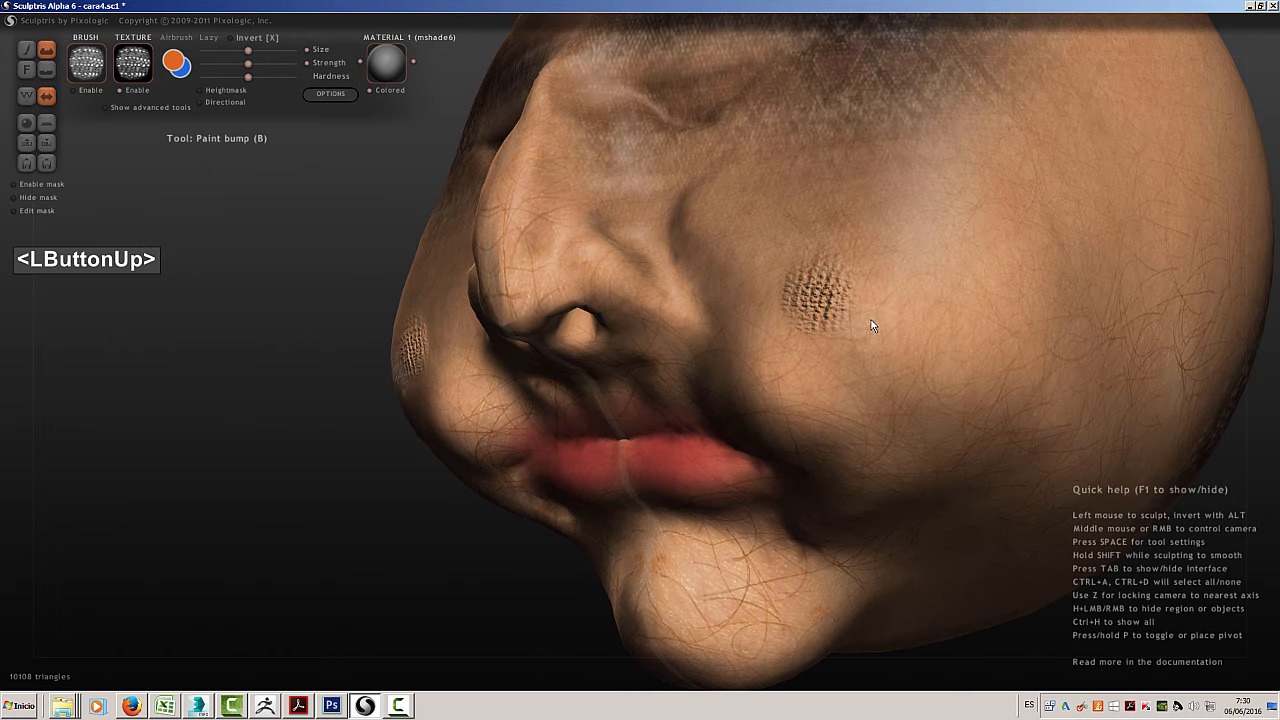
left_click(868, 323)
left_click(855, 278)
Extend the Snake3 scale bumps over the upper cheek towards the eye area
left_click(778, 265)
left_click(765, 281)
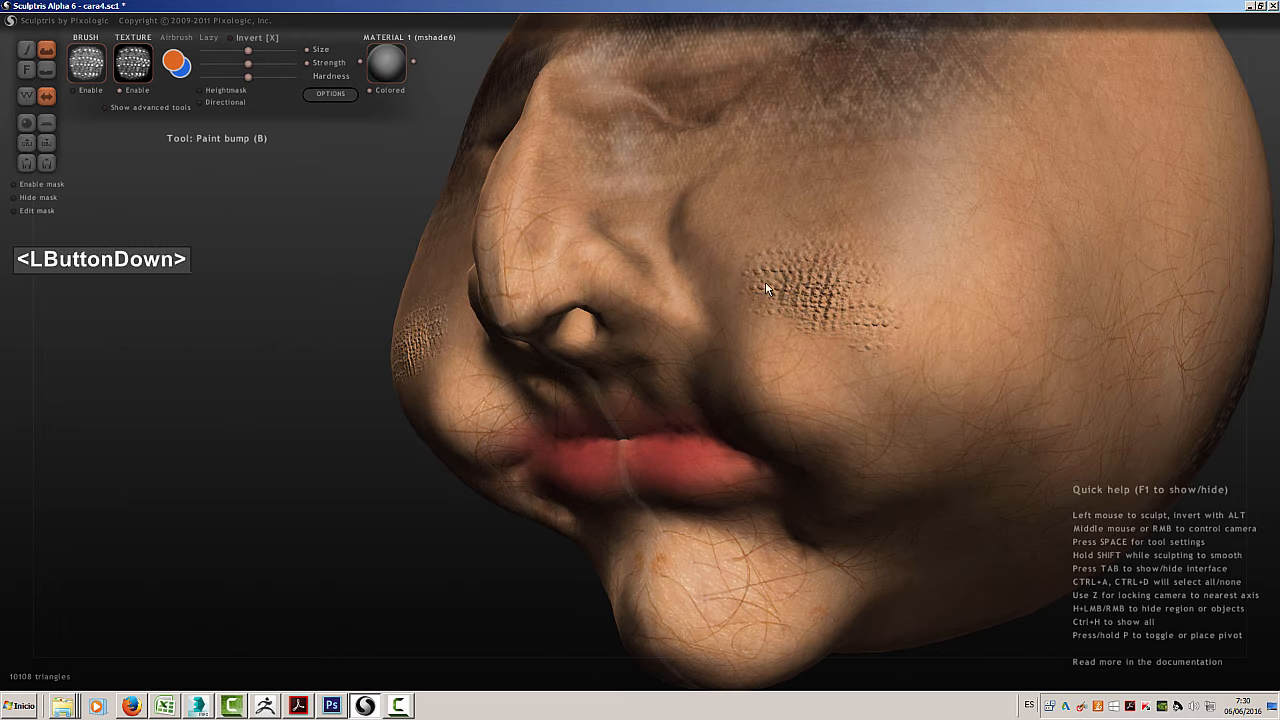
left_click(759, 240)
left_click(807, 211)
left_click(849, 229)
left_click(851, 226)
left_click(851, 200)
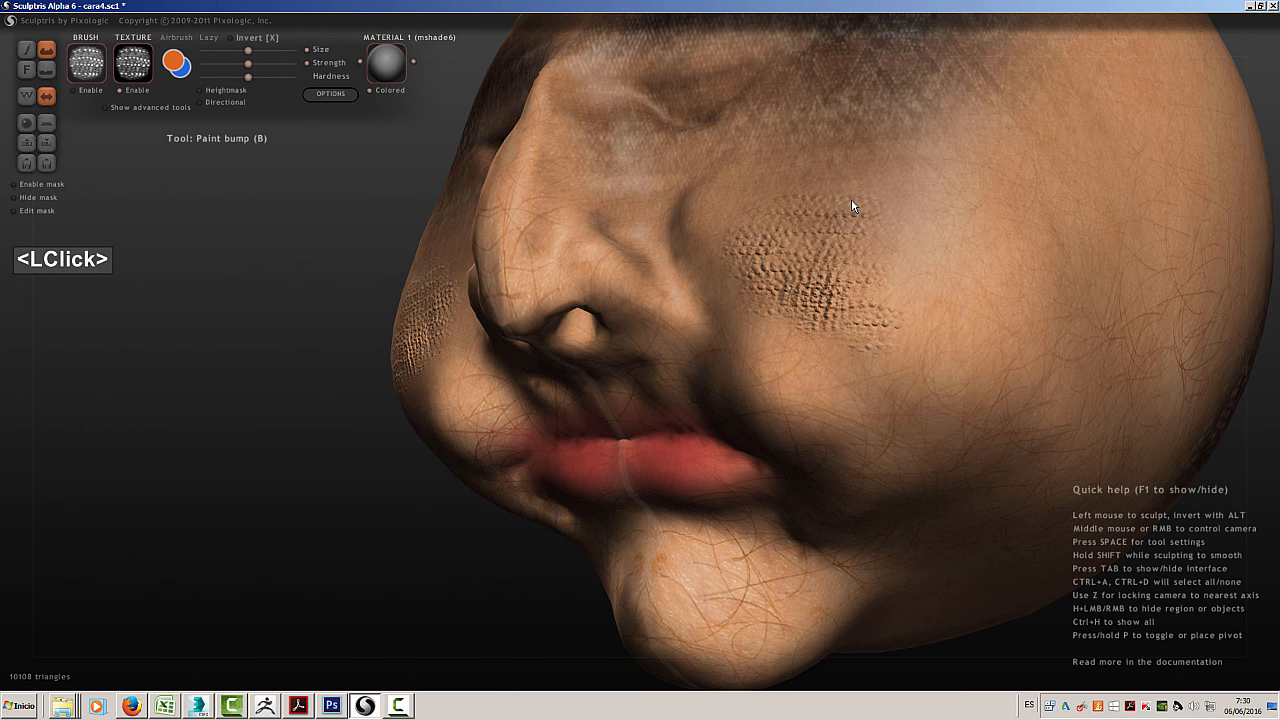
Stamp the Snake3 scale bumps over the upper, outer and lower parts of the cheek beside the nose
left_click(868, 200)
left_click(889, 204)
left_click(880, 187)
left_click(893, 237)
left_click(906, 277)
double_click(909, 297)
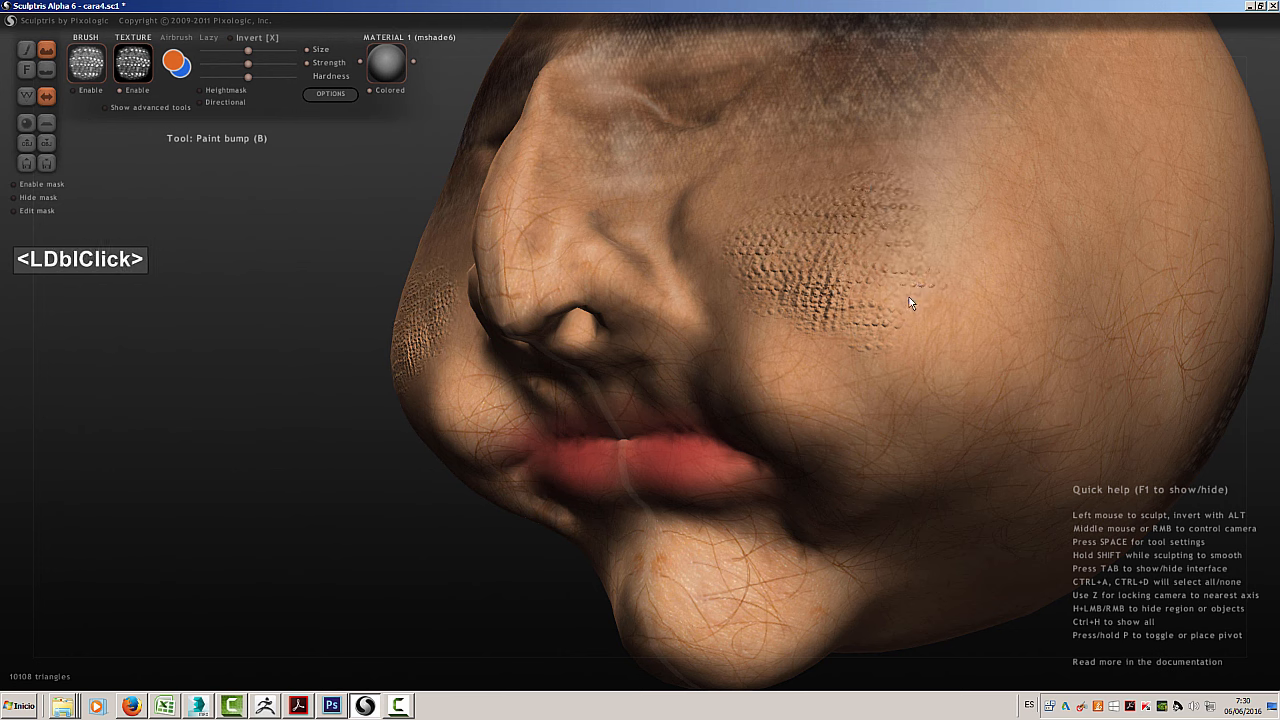
left_click(954, 331)
double_click(932, 341)
left_click(895, 363)
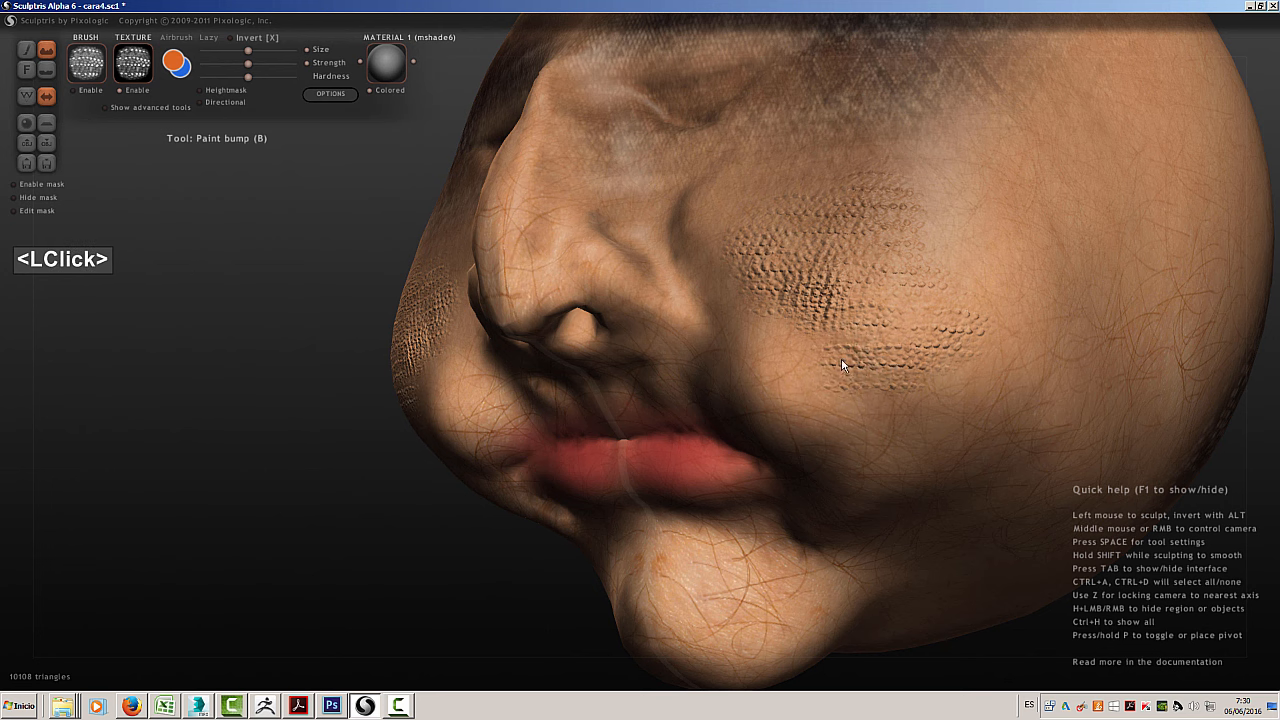
double_click(791, 348)
left_click(820, 338)
Extend the scale bumps from the cheek towards the back of the jaw in side view
middle_click_drag(964, 268, 817, 383)
left_click(822, 393)
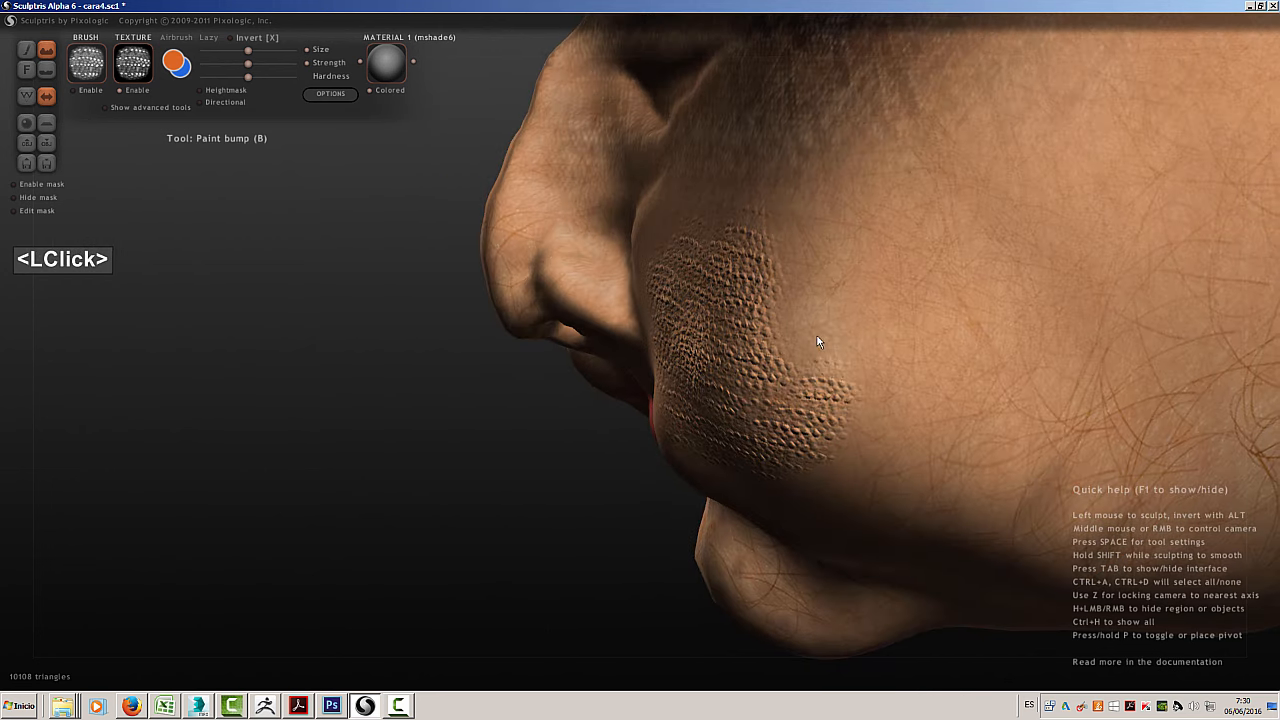
double_click(817, 339)
left_click(841, 364)
left_click(794, 332)
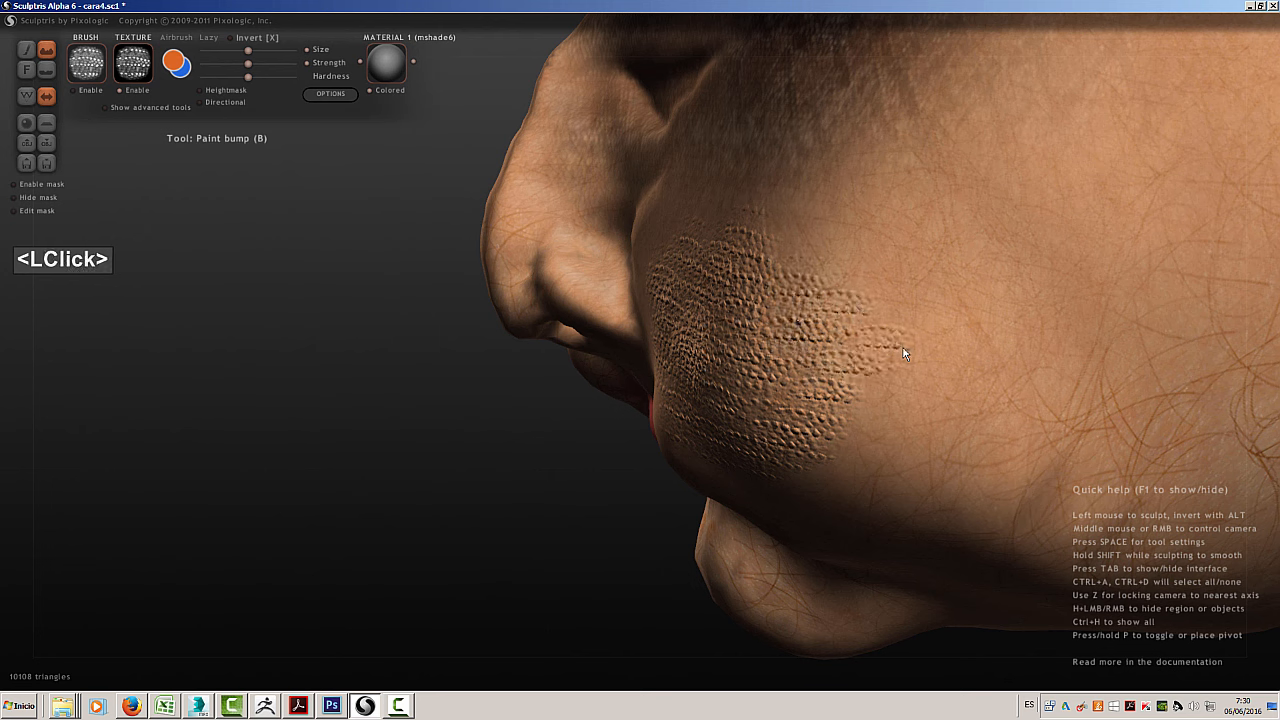
mouse_move(883, 395)
left_mouse_down()
mouse_move(895, 296)
mouse_move(868, 273)
left_mouse_up()
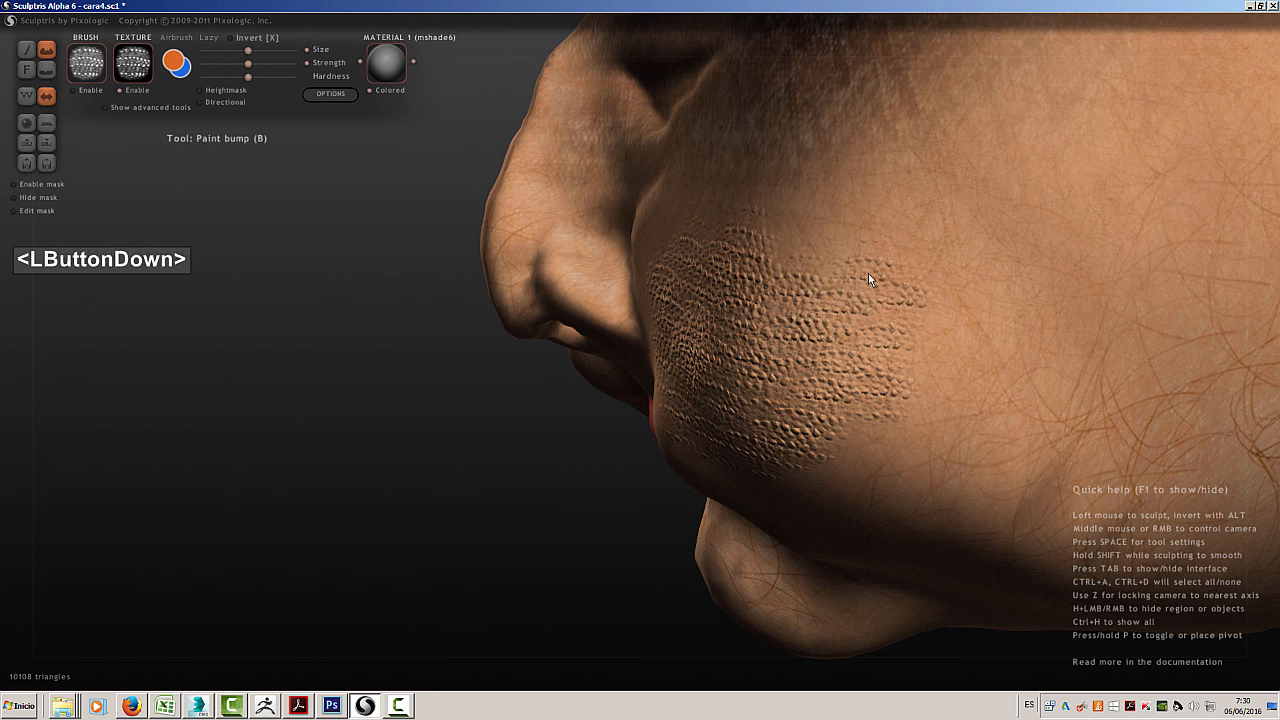
Stamp the scale bumps up the cheek towards the dark shading around the eye
double_click(812, 260)
left_click(812, 258)
double_click(799, 225)
left_click(763, 206)
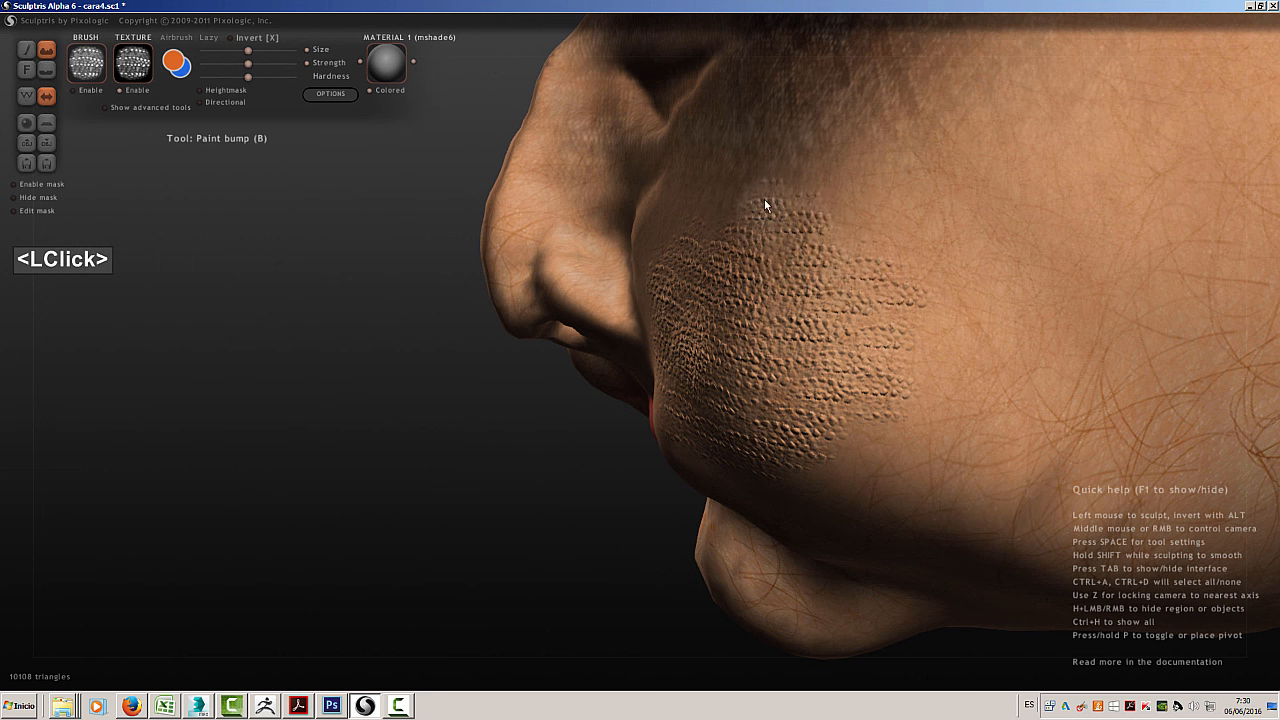
middle_click_drag(814, 223, 835, 381)
left_click(801, 446)
Fill the lower rear part of the cheek with more Snake3 scale bumps down towards the jaw
double_click(884, 381)
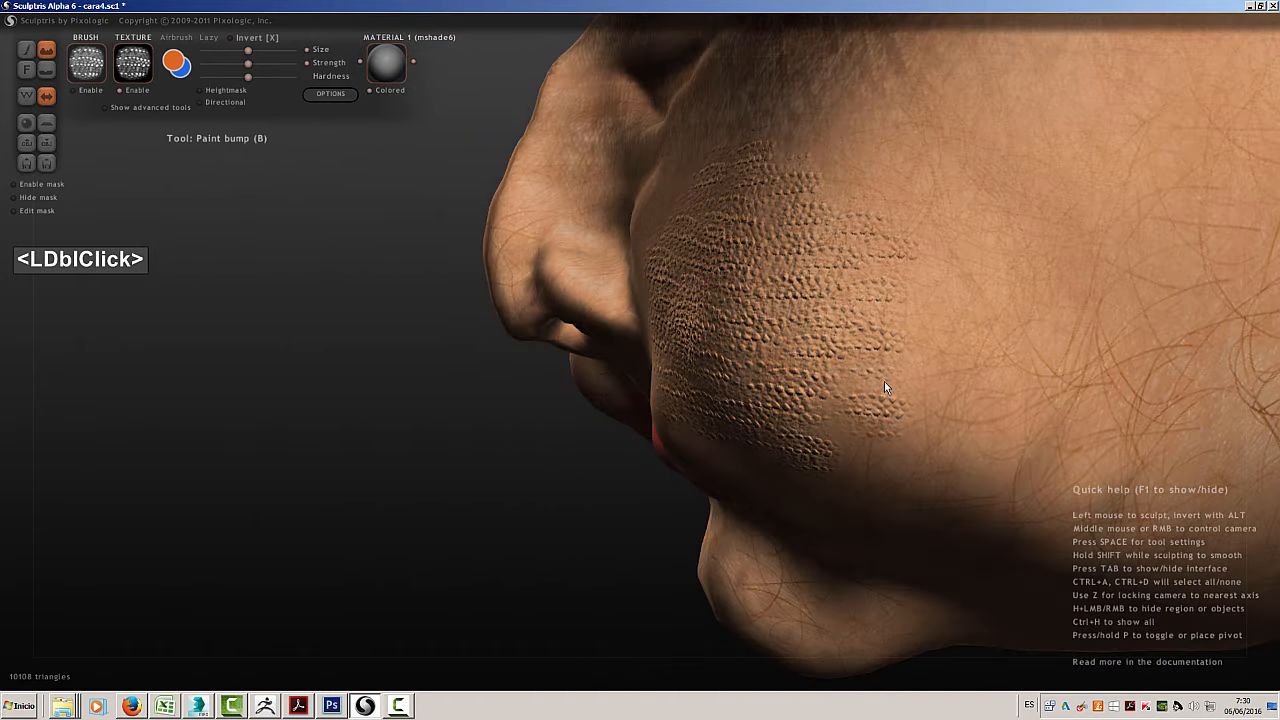
left_click(868, 378)
double_click(850, 433)
left_click(872, 470)
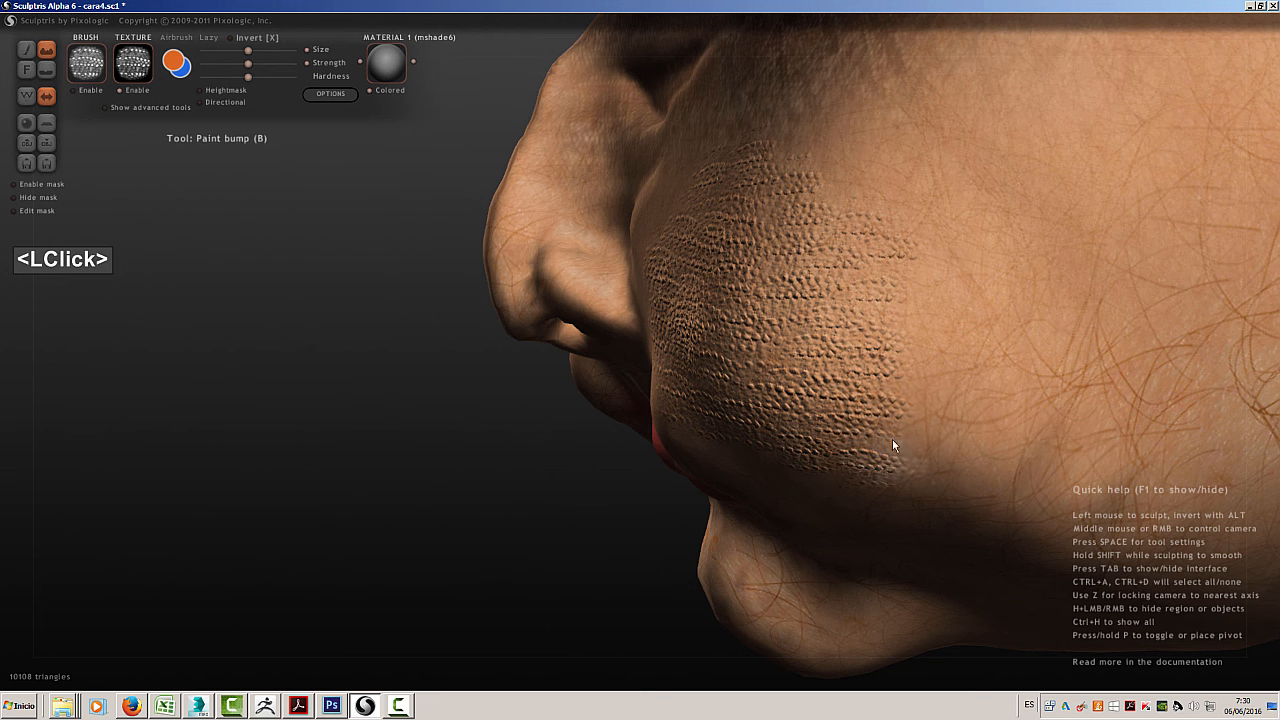
middle_click_drag(877, 486, 868, 416)
left_click(869, 411)
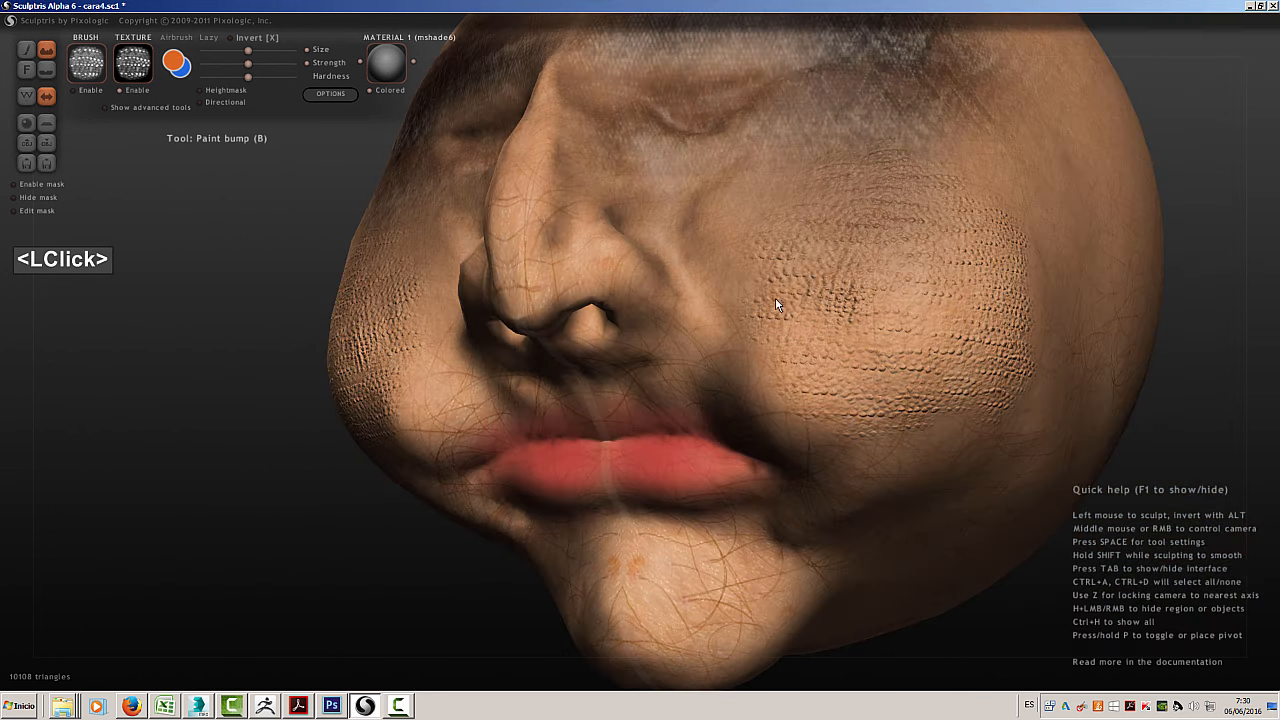
Add scale bumps to the bare skin between the nose and the cheek patch and around its outer upper edge
left_click(744, 265)
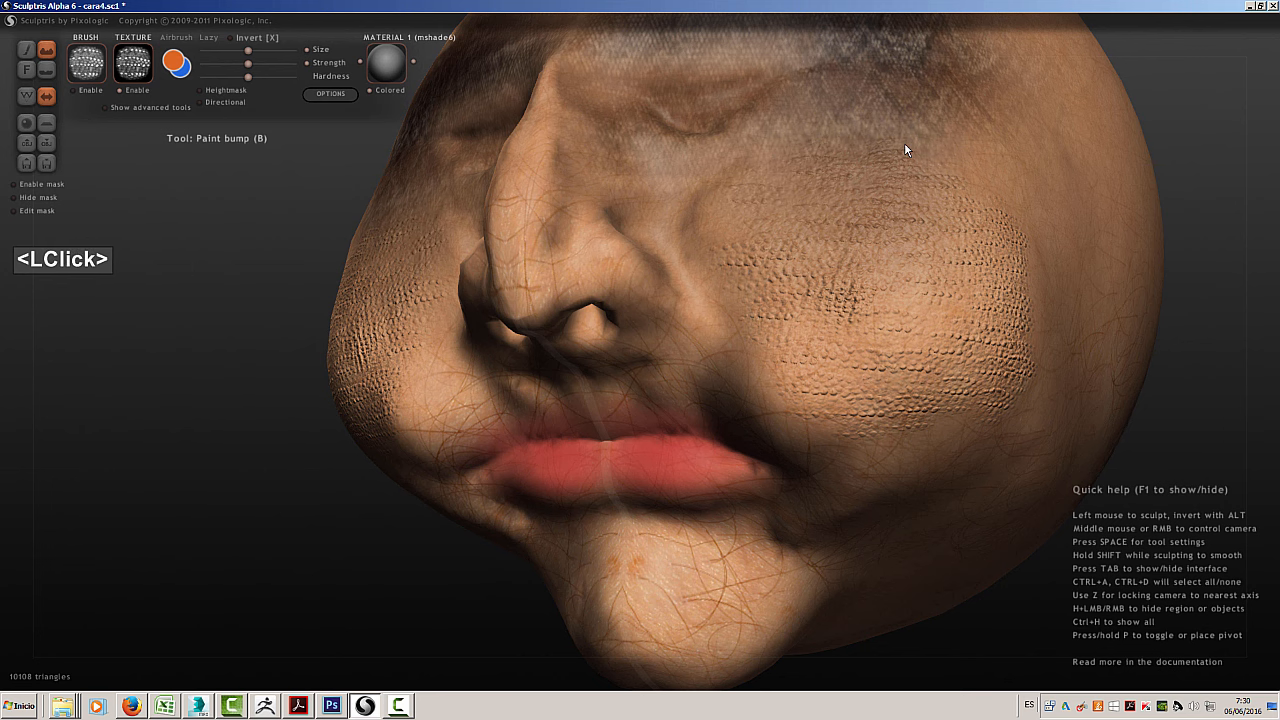
double_click(1028, 194)
middle_click_drag(1028, 194, 937, 330)
left_click(937, 304)
Stamp larger, stronger Snake3 scale bumps across the side of the head and the forehead
middle_click_drag(894, 293, 379, 171)
left_click(381, 171)
left_click(451, 125)
left_click(481, 103)
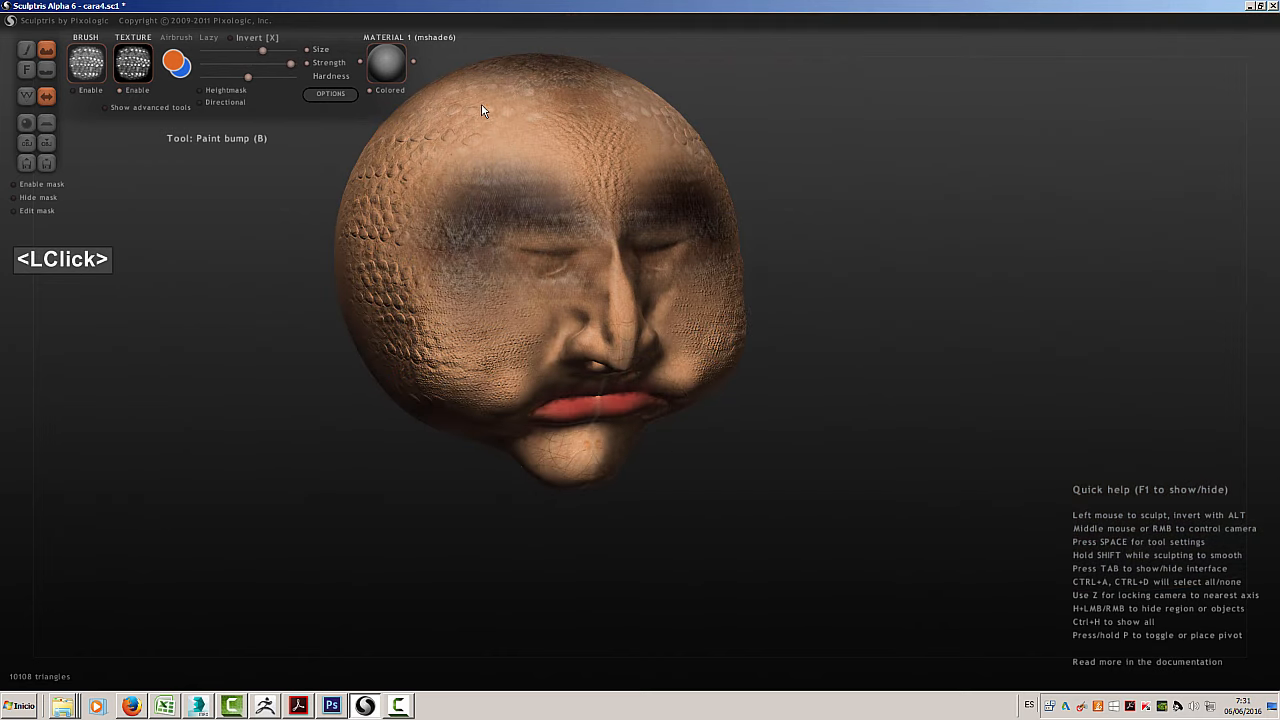
left_click(546, 92)
Stamp large Snake3 scale bumps over the back and rear side of the head
middle_click_drag(851, 158, 940, 300)
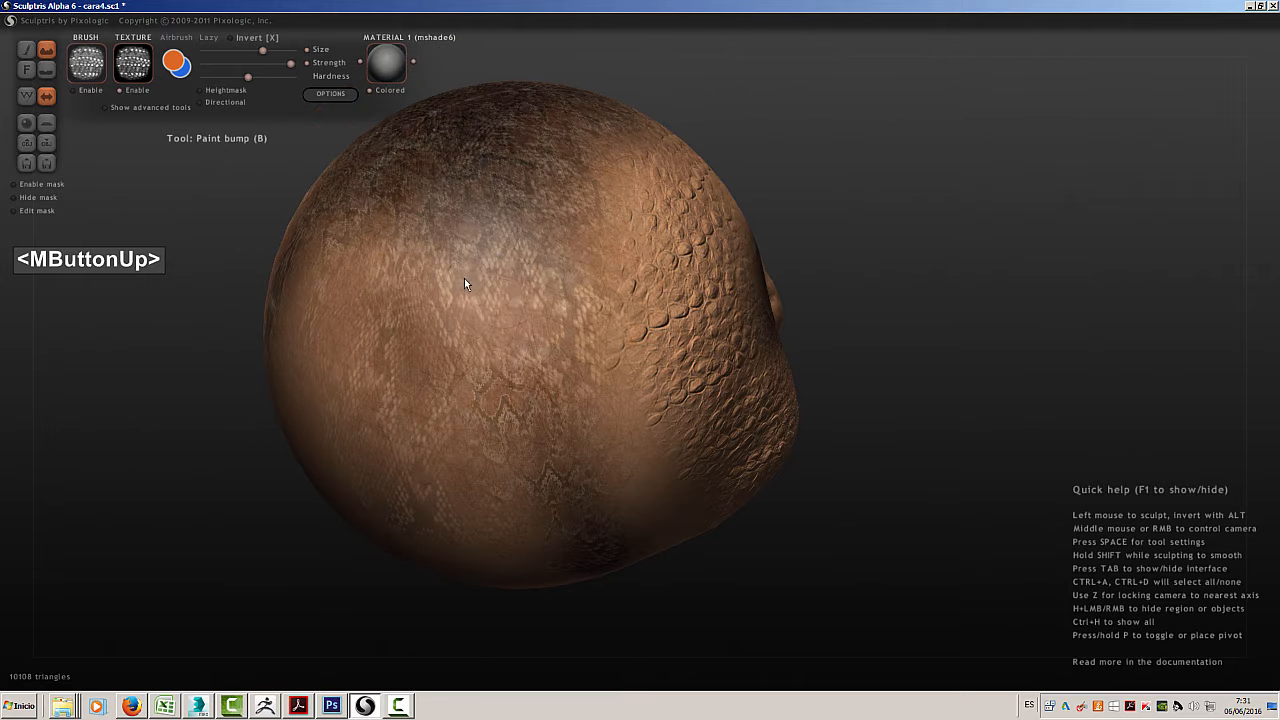
left_click(420, 206)
left_click(349, 258)
left_click(405, 320)
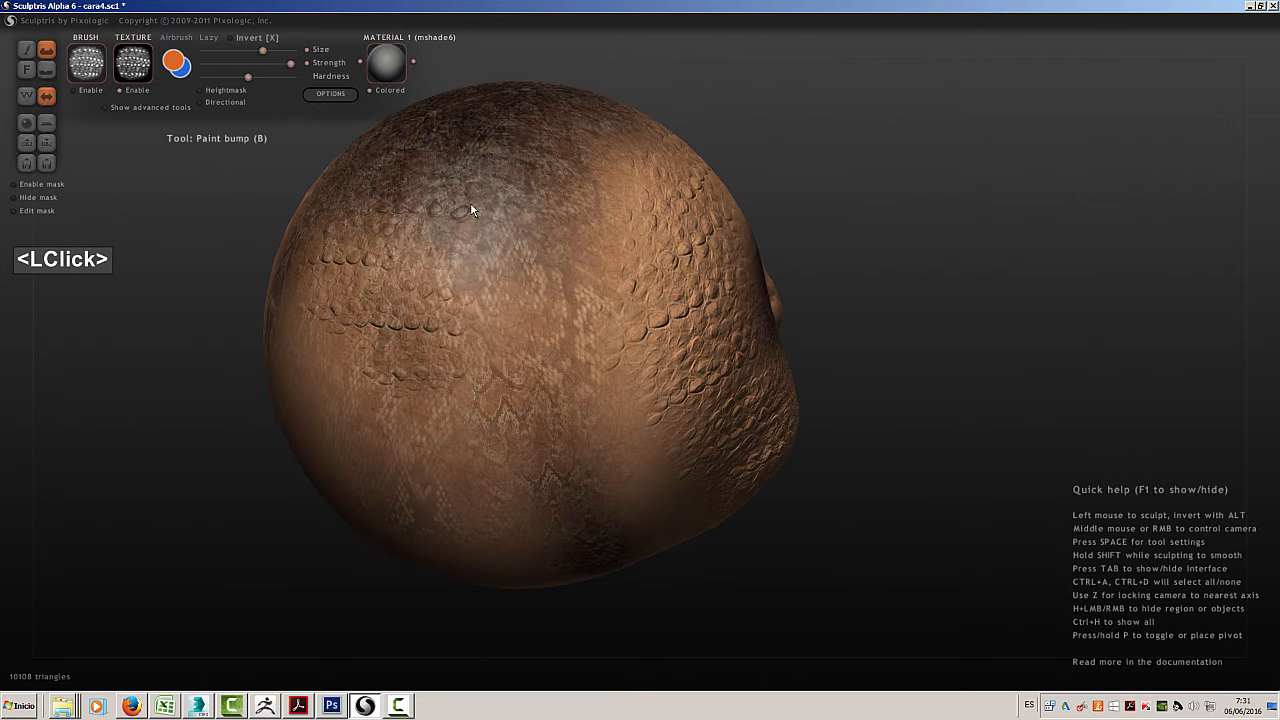
left_click(480, 206)
left_click(585, 292)
left_click(585, 292)
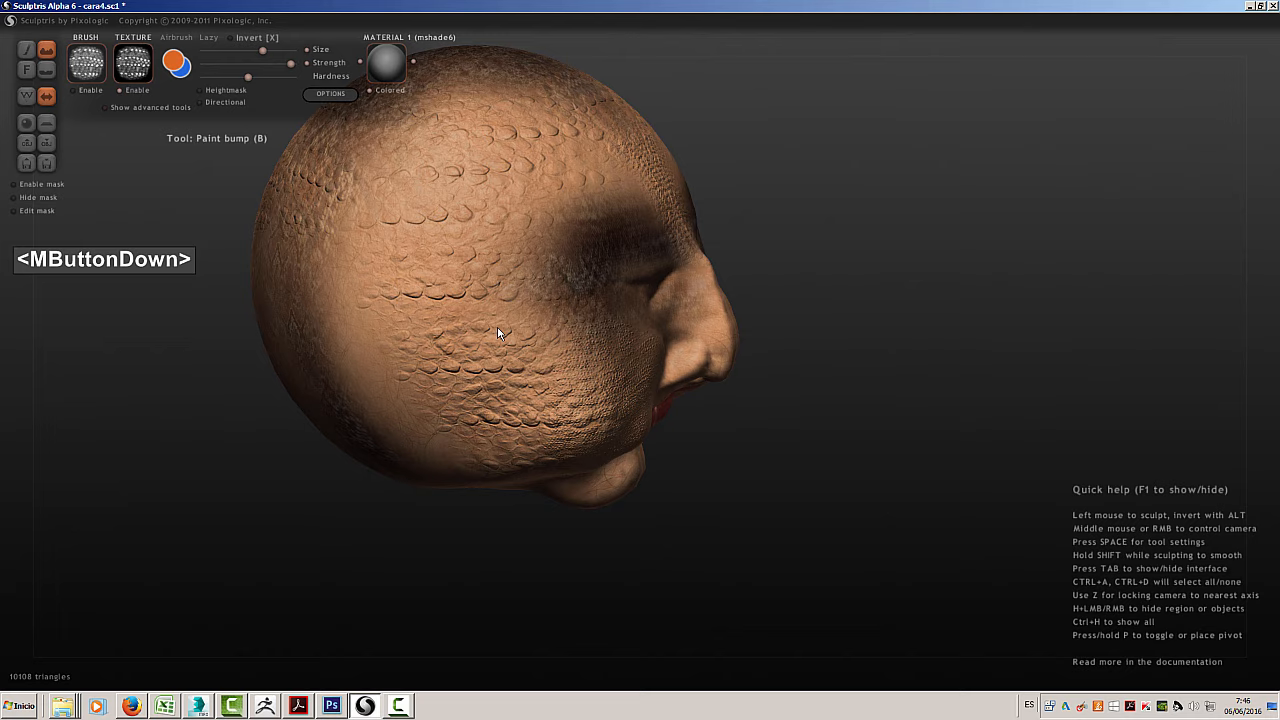
Show the wireframe over the scaled cheek and view the bumps up close from another angle
scroll(517, 374, "up", 5)
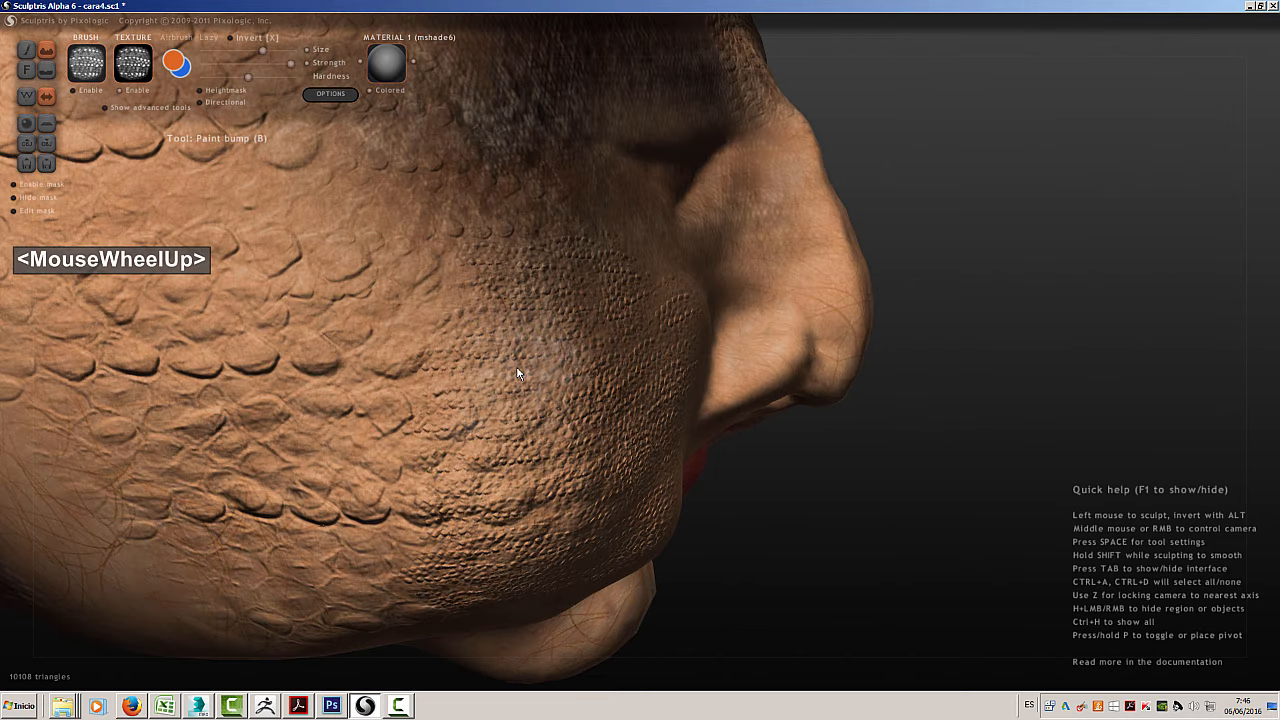
left_click(27, 96)
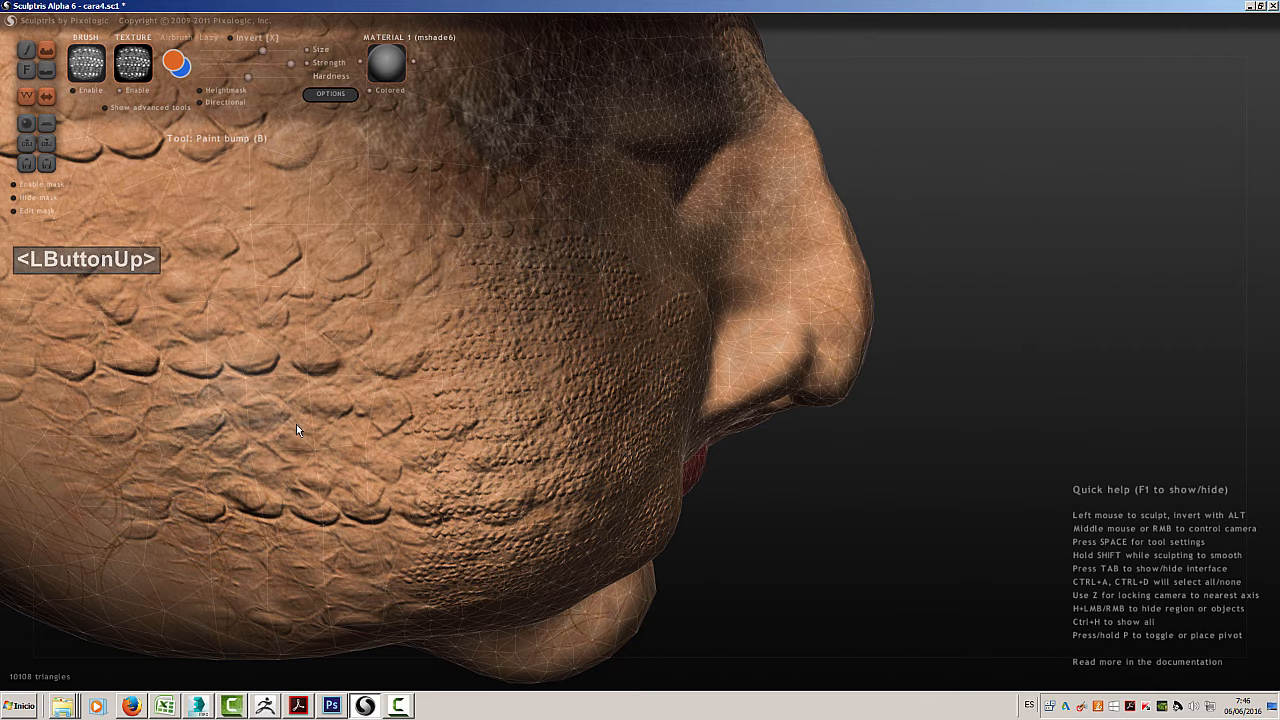
middle_click_drag(296, 428, 200, 398)
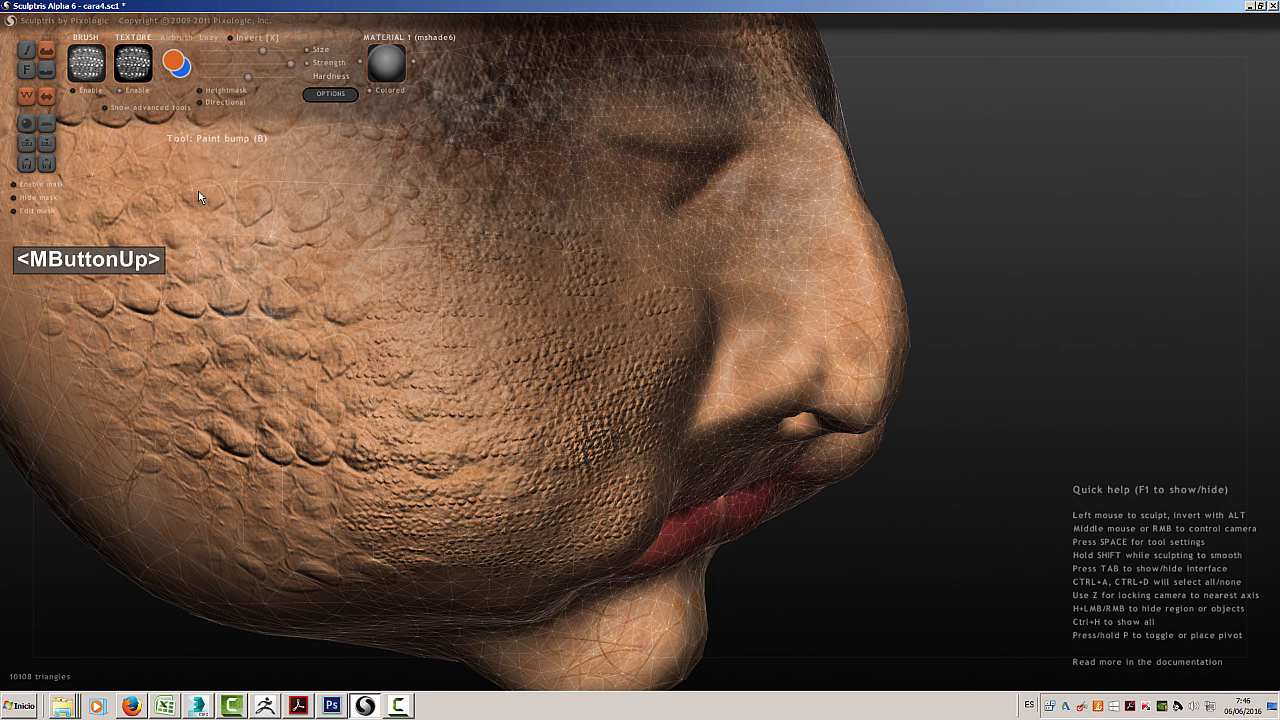
Smooth away a patch of the large scales at the rear of the cheek with Flatten bump
left_click(44, 72)
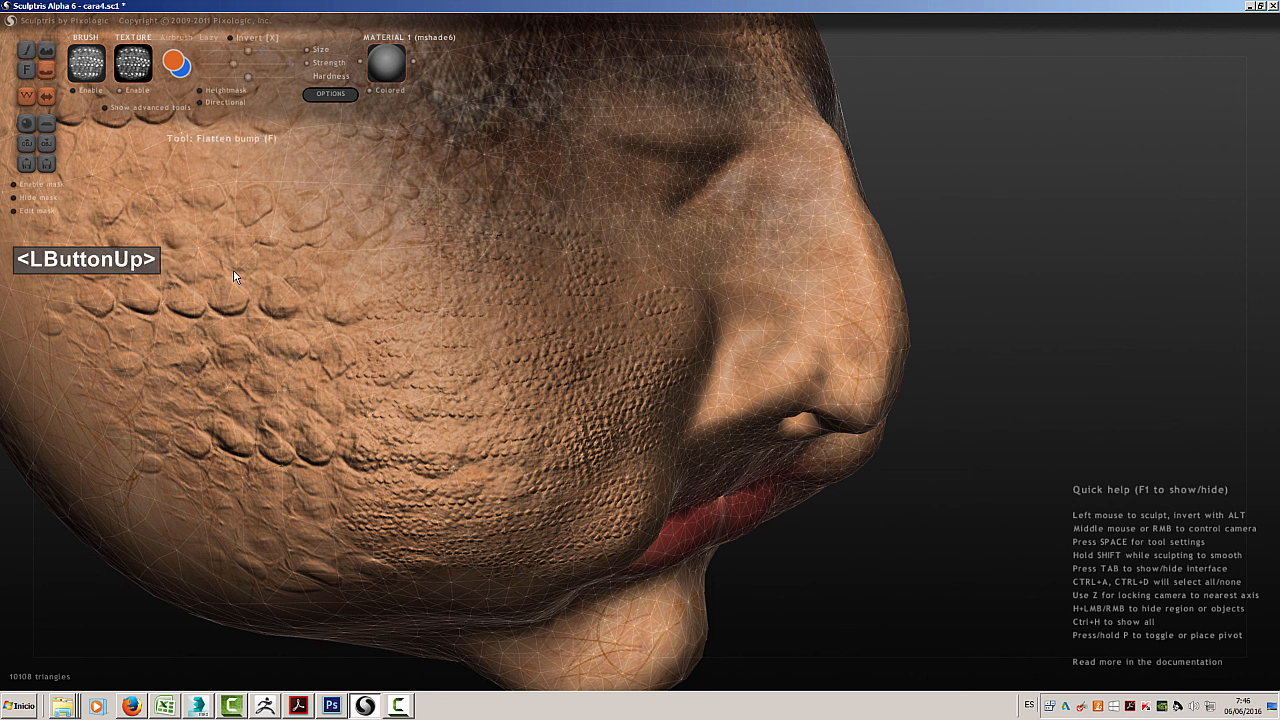
mouse_move(221, 298)
left_mouse_down()
mouse_move(234, 271)
mouse_move(215, 310)
mouse_move(165, 308)
left_mouse_up()
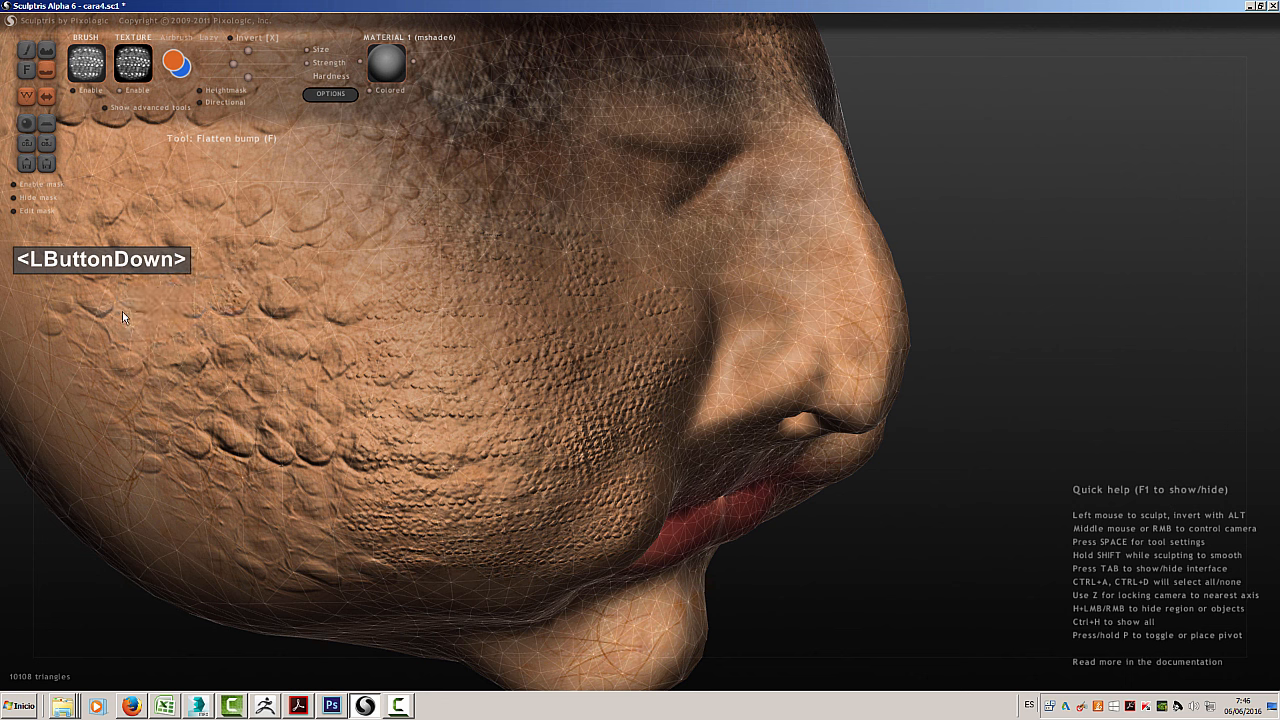
left_click_drag(131, 350, 230, 297)
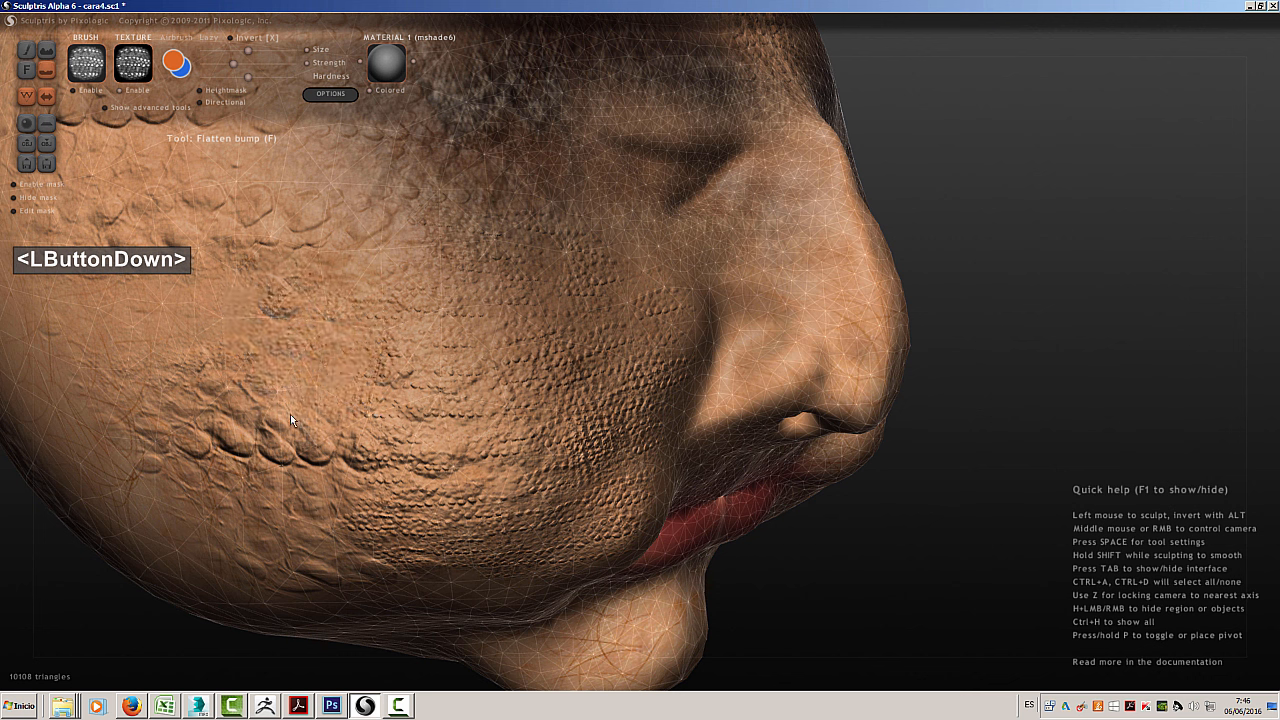
left_click_drag(201, 443, 195, 401)
mouse_move(151, 389)
left_mouse_down()
mouse_move(243, 364)
mouse_move(215, 392)
mouse_move(192, 362)
left_mouse_up()
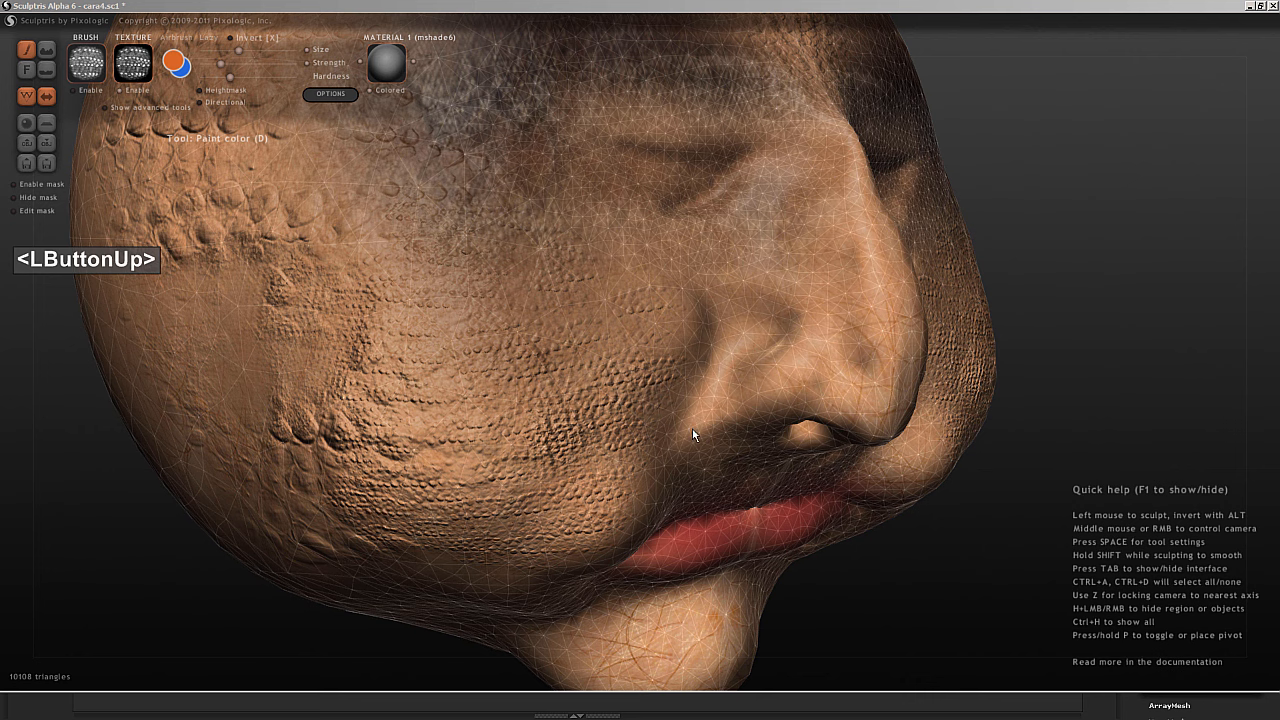
Turn the head to a side view and show the advanced paint tools for saving and exporting texture maps
left_click(1030, 219)
middle_click_drag(1030, 220, 1083, 277)
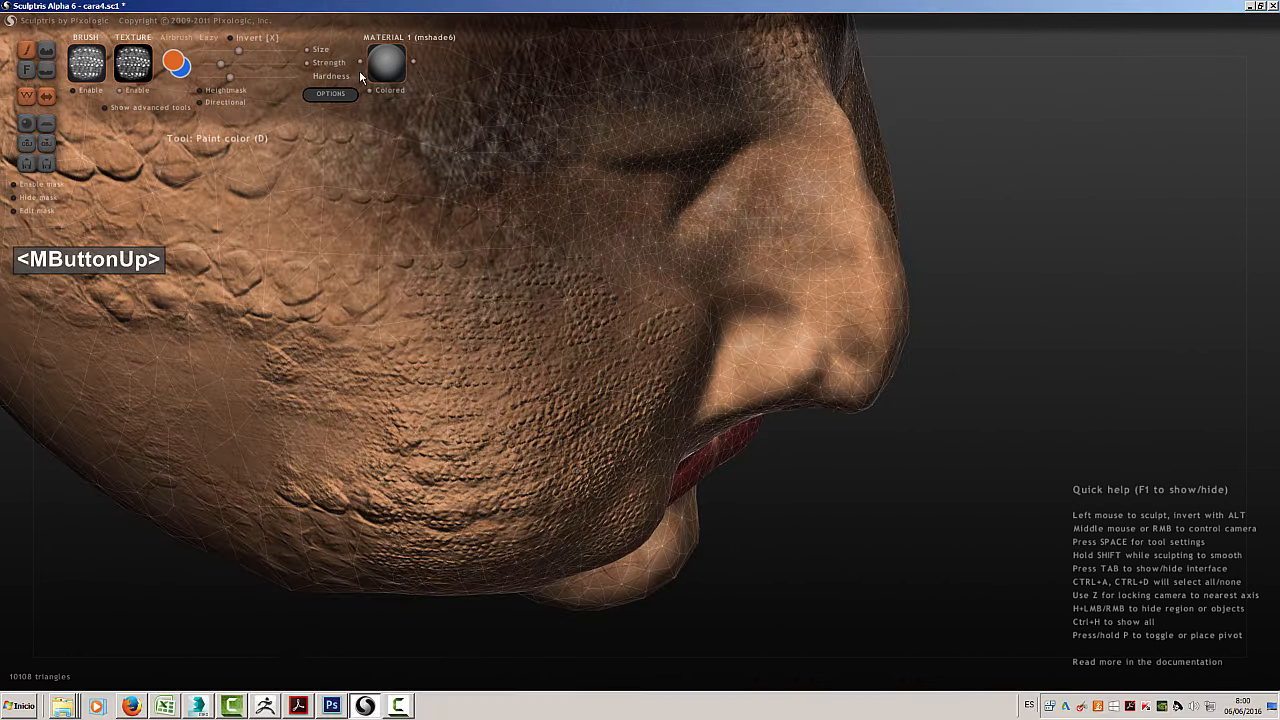
left_click(104, 107)
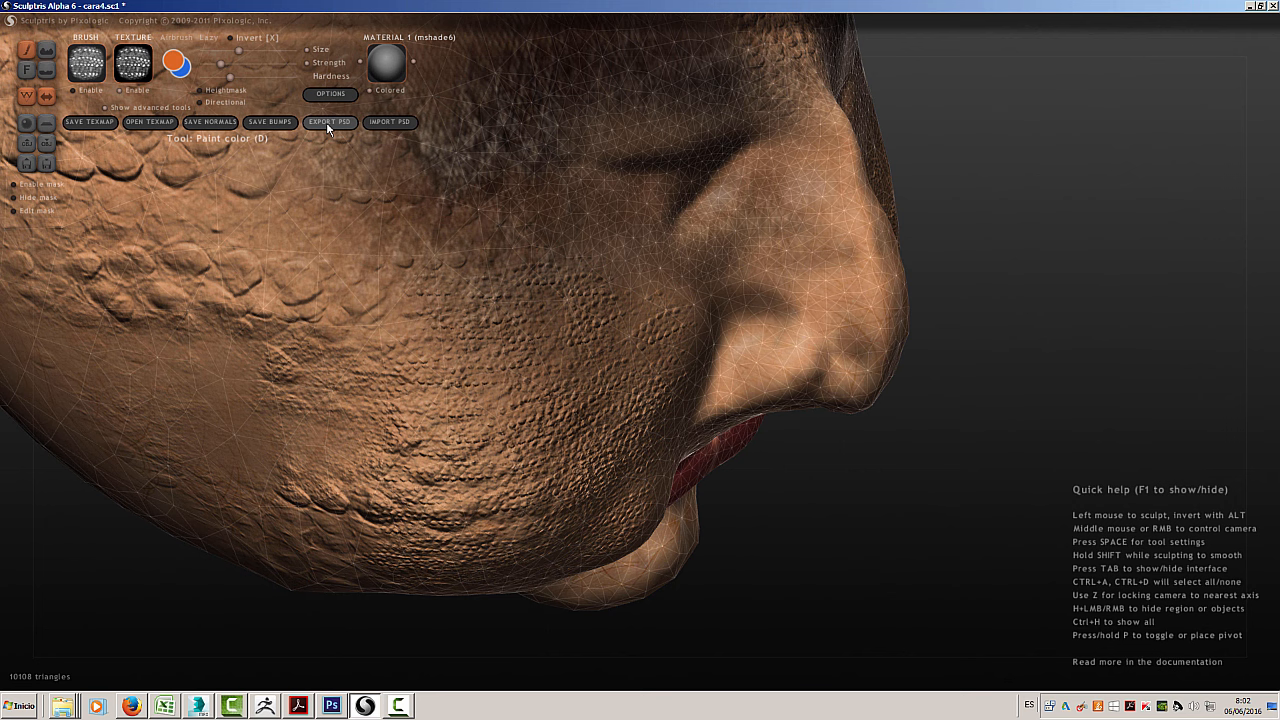
left_click(854, 540)
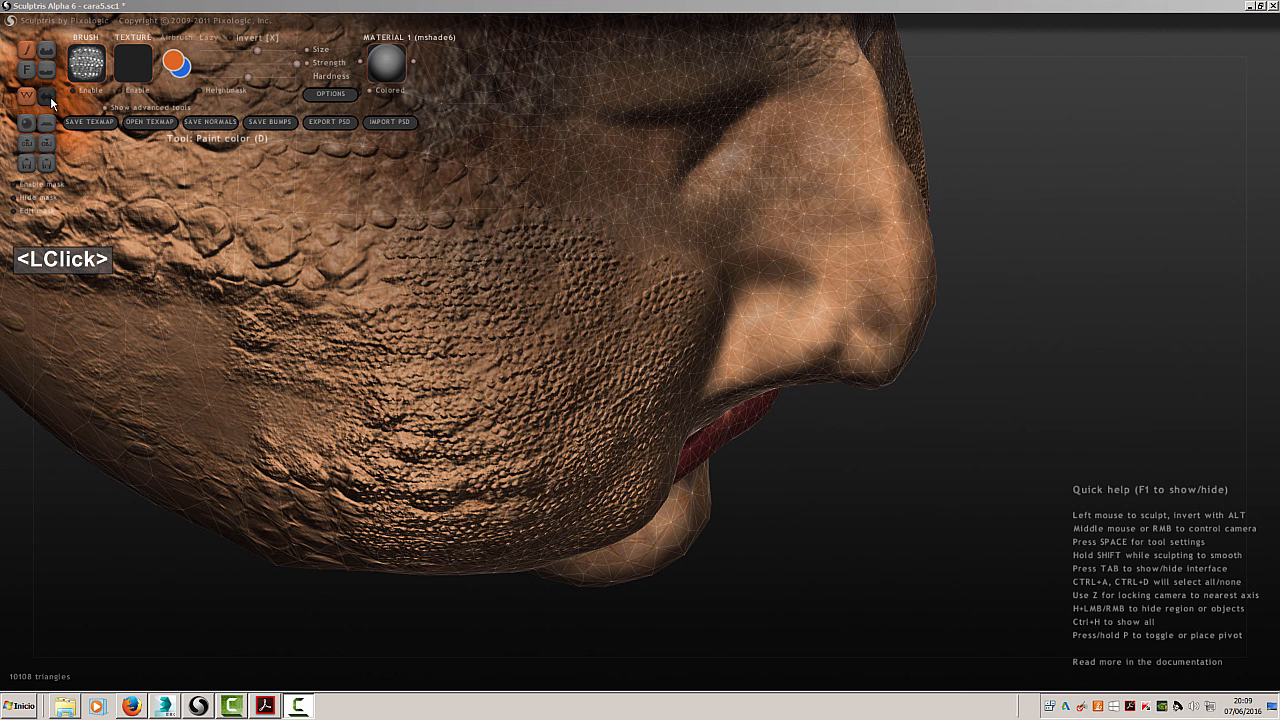
Check the model import in 3ds Max, and return to Sculptris to review the OBJ vertex normals export setting in the paint options
left_click(166, 706)
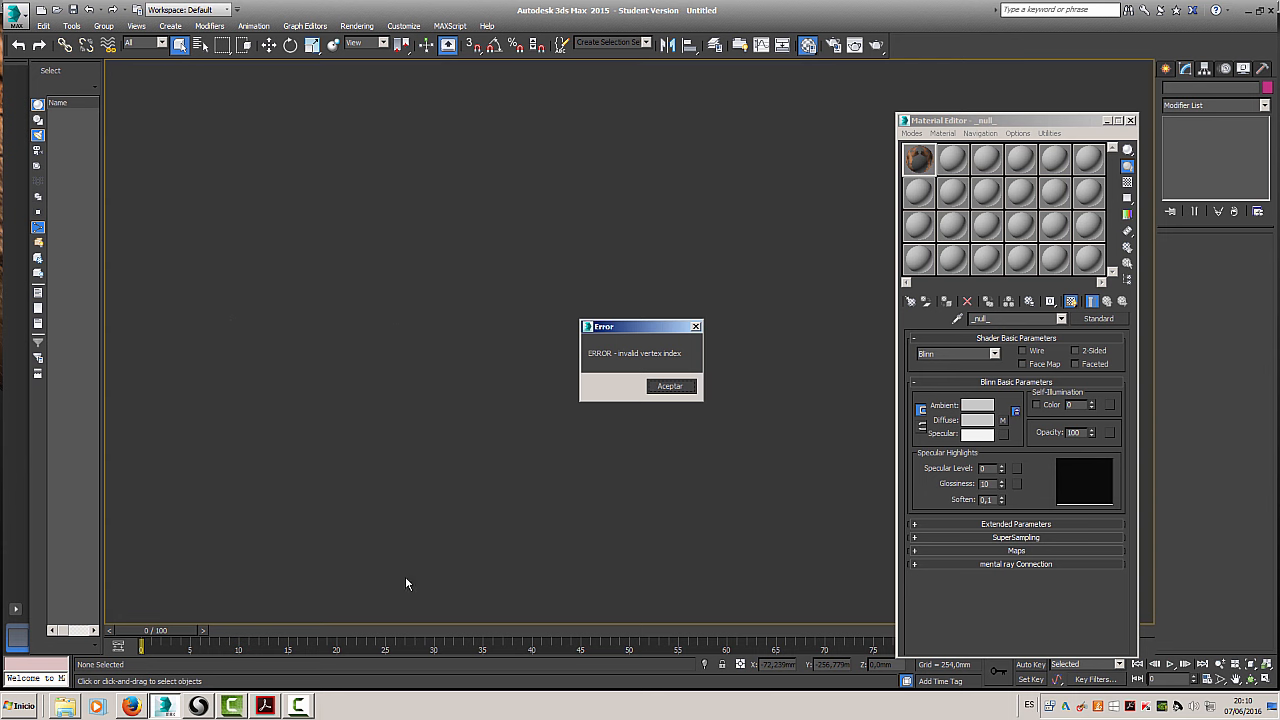
left_click(199, 706)
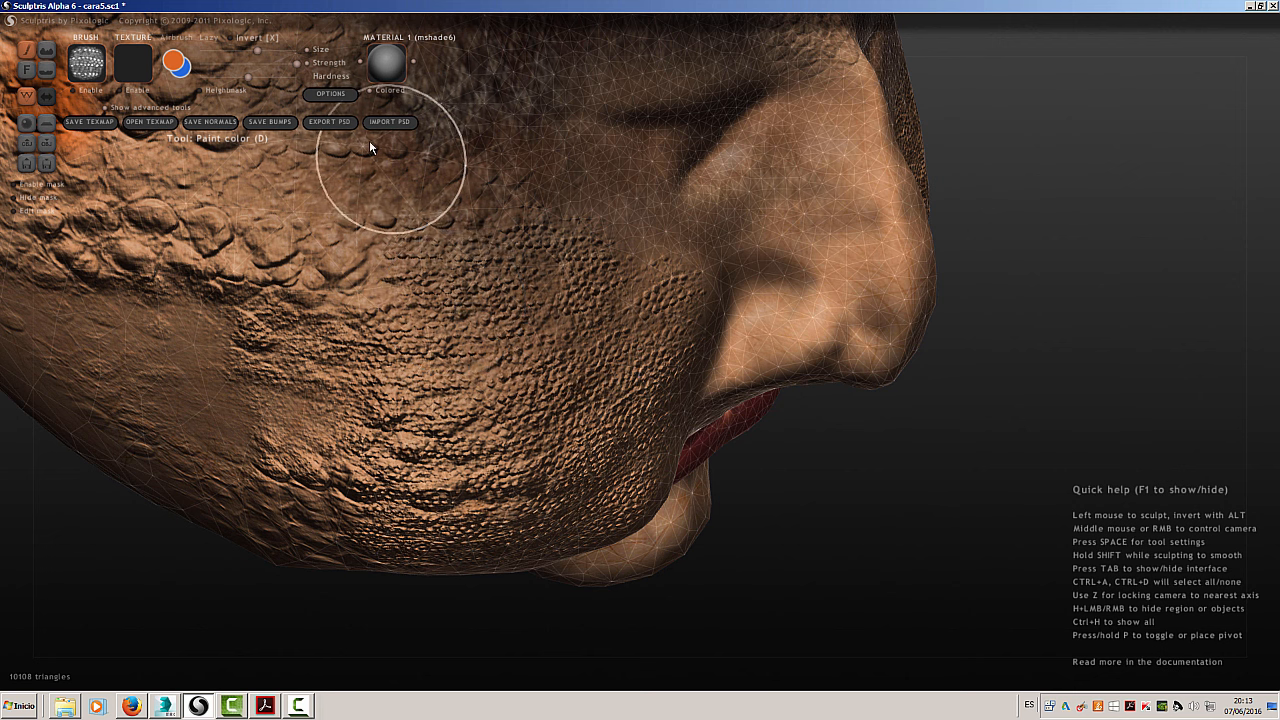
left_click(330, 93)
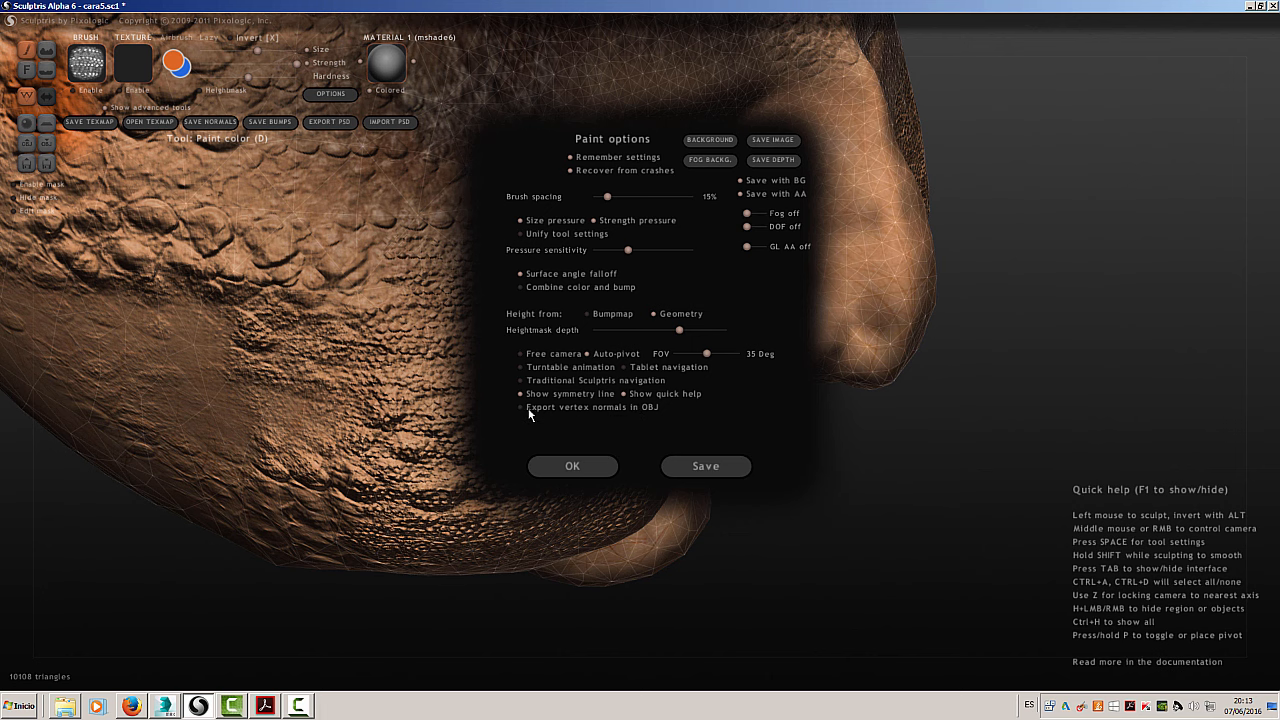
left_click(565, 470)
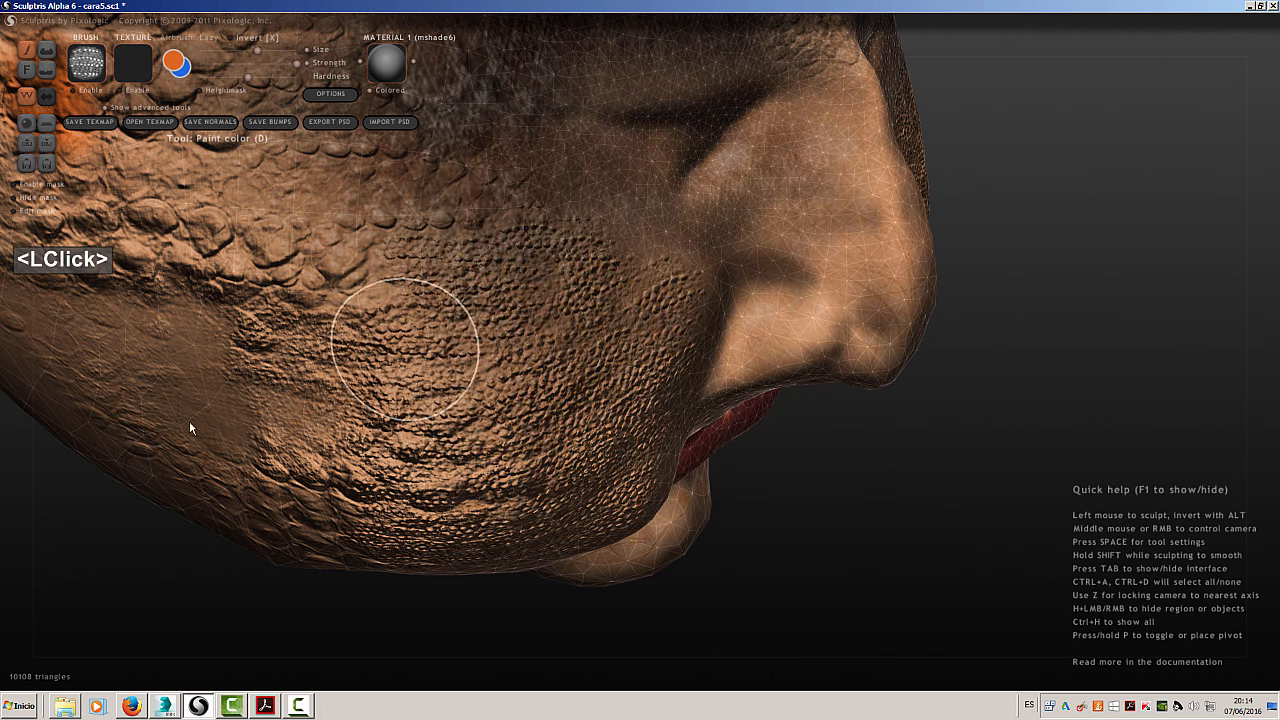
Switch to Photoshop and check the image size of textura.png
left_click(131, 706)
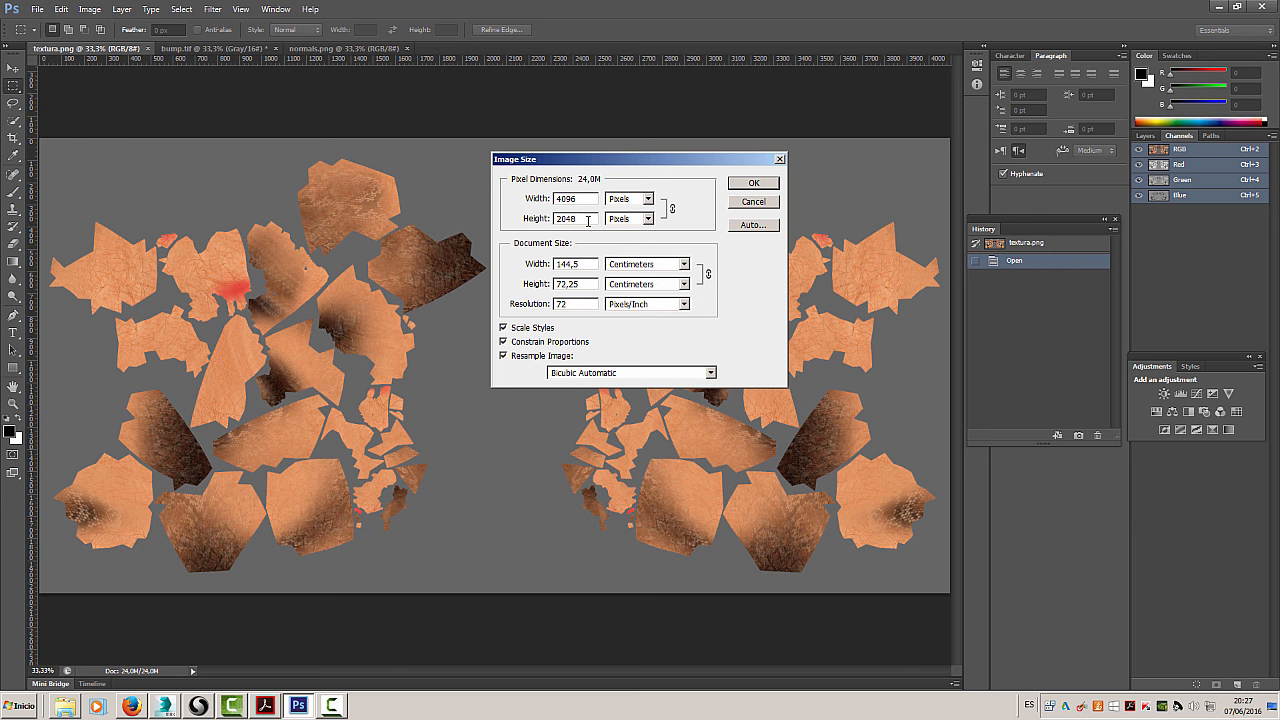
left_click(754, 184)
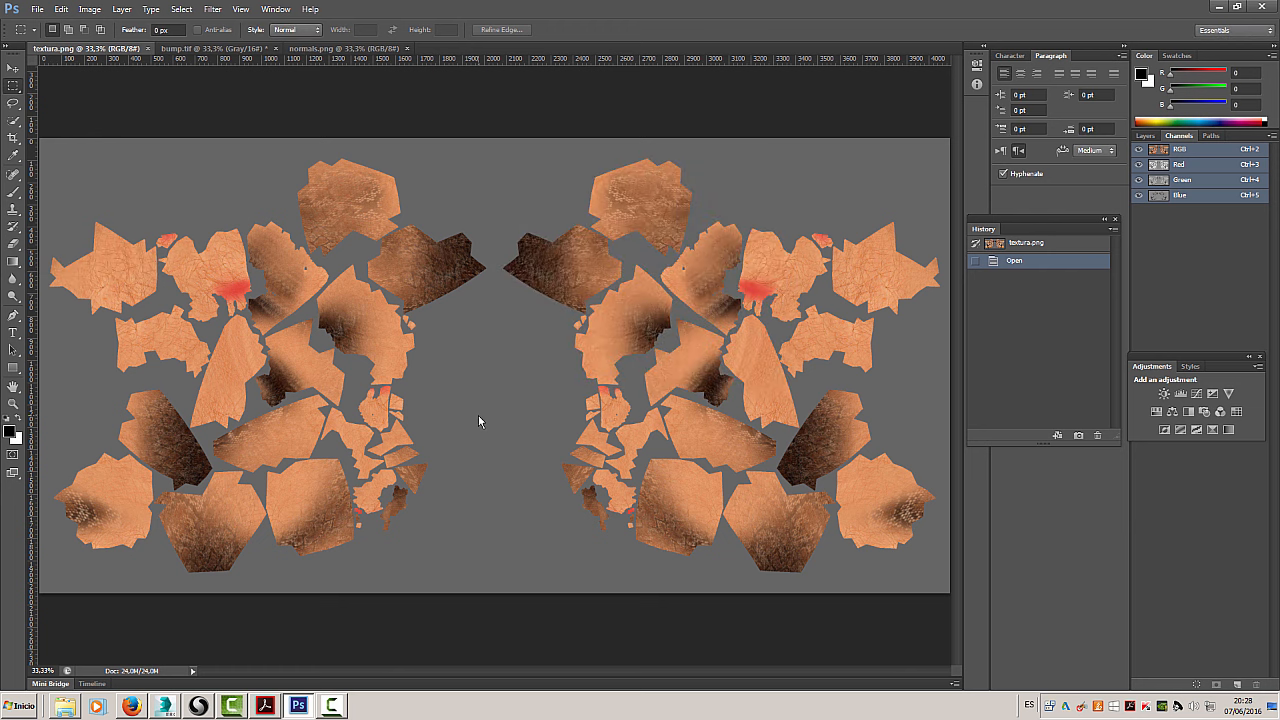
Examine the skin texture islands of textura.png at up to 300% zoom, and bring up the bump.tif map
key("ctrl+plus")
key("ctrl+plus")
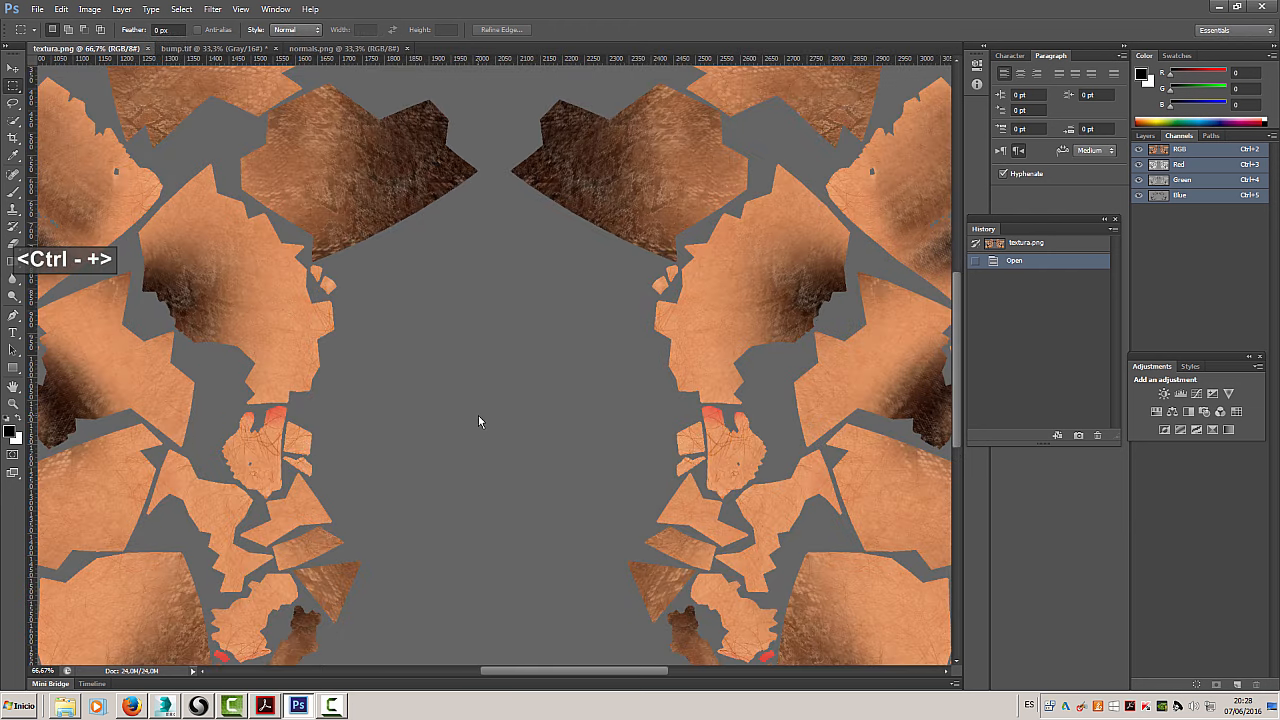
key("ctrl+plus")
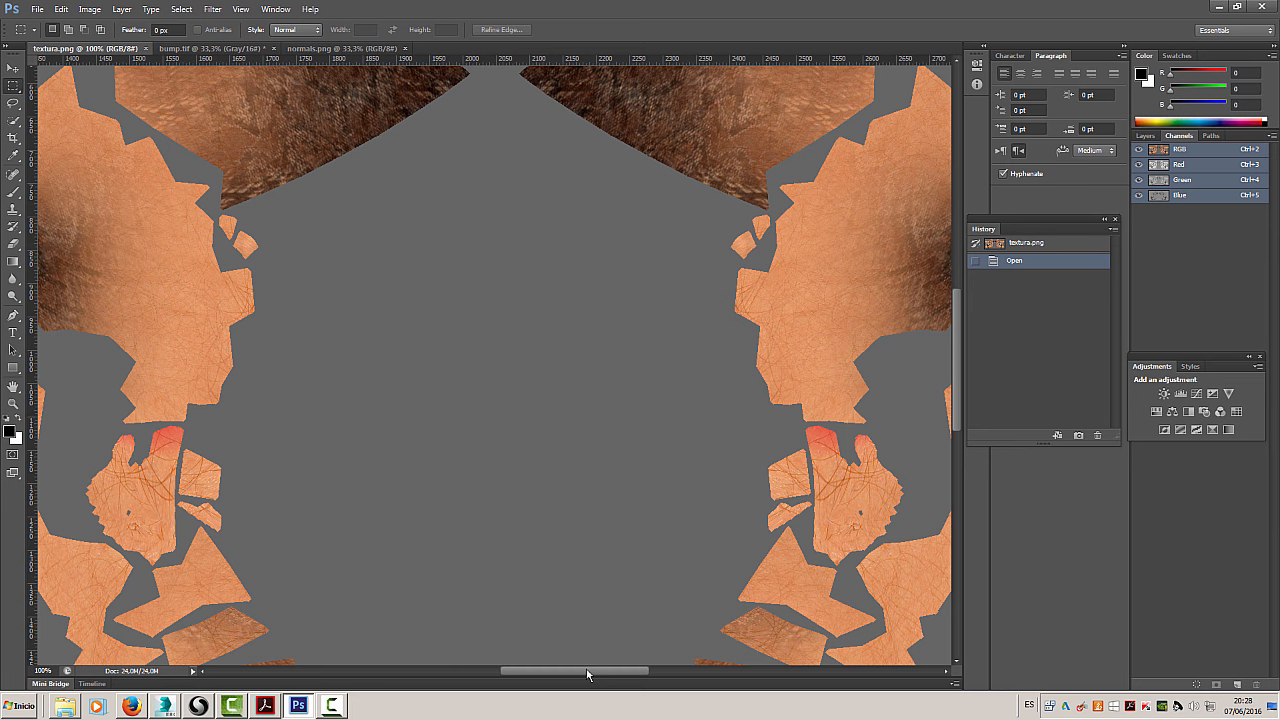
left_click_drag(587, 668, 460, 672)
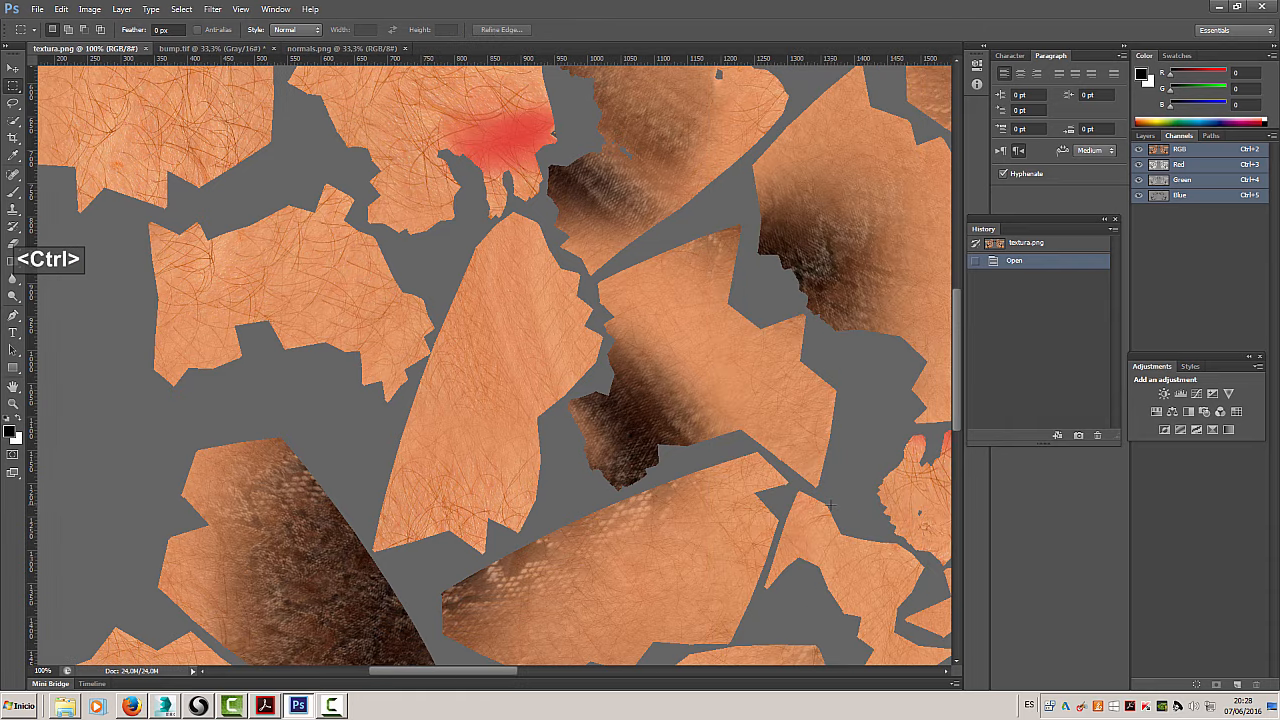
key("ctrl+plus")
key("ctrl+plus")
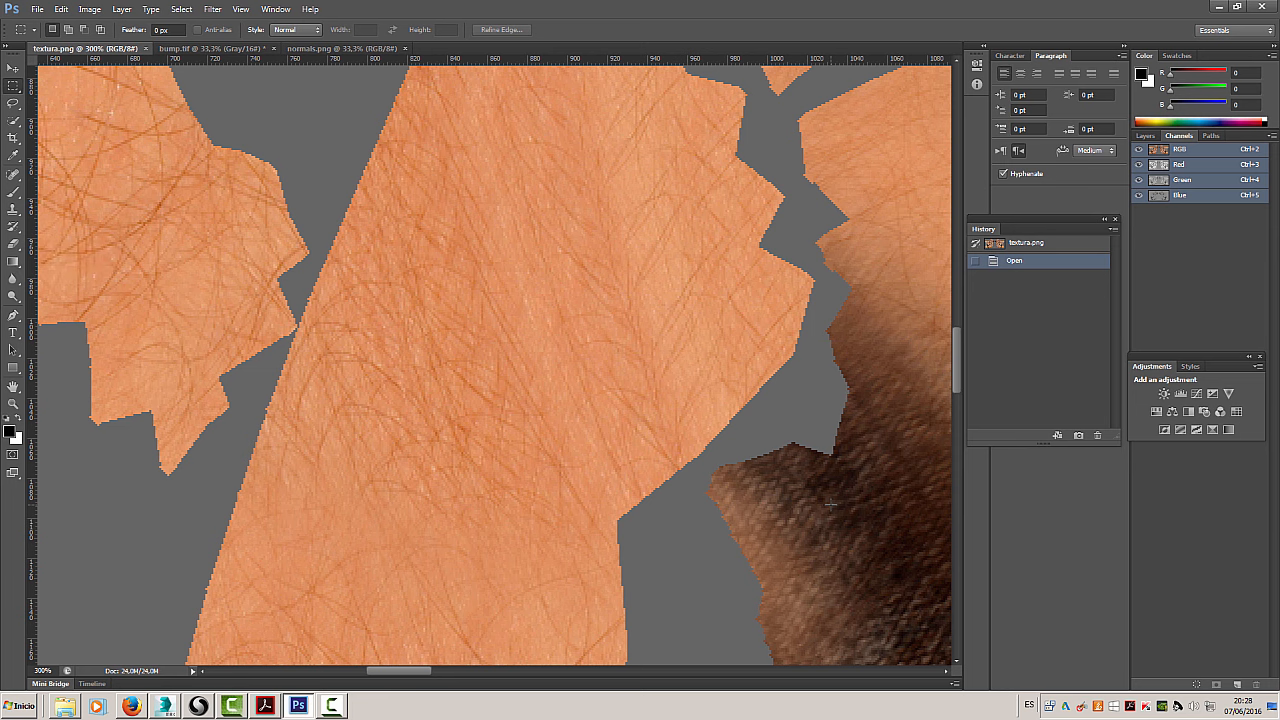
left_click(186, 50)
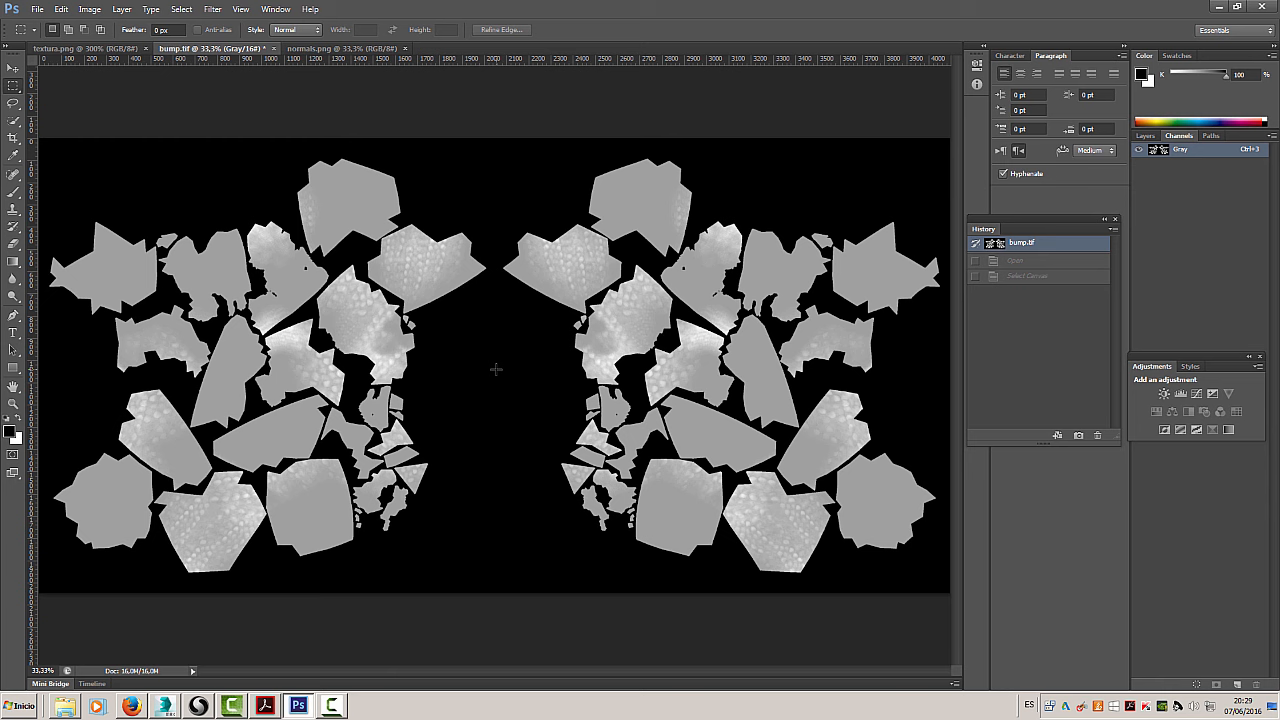
Bring up normals.png and examine its red, green and blue channels individually, finishing on the red channel
left_click(332, 50)
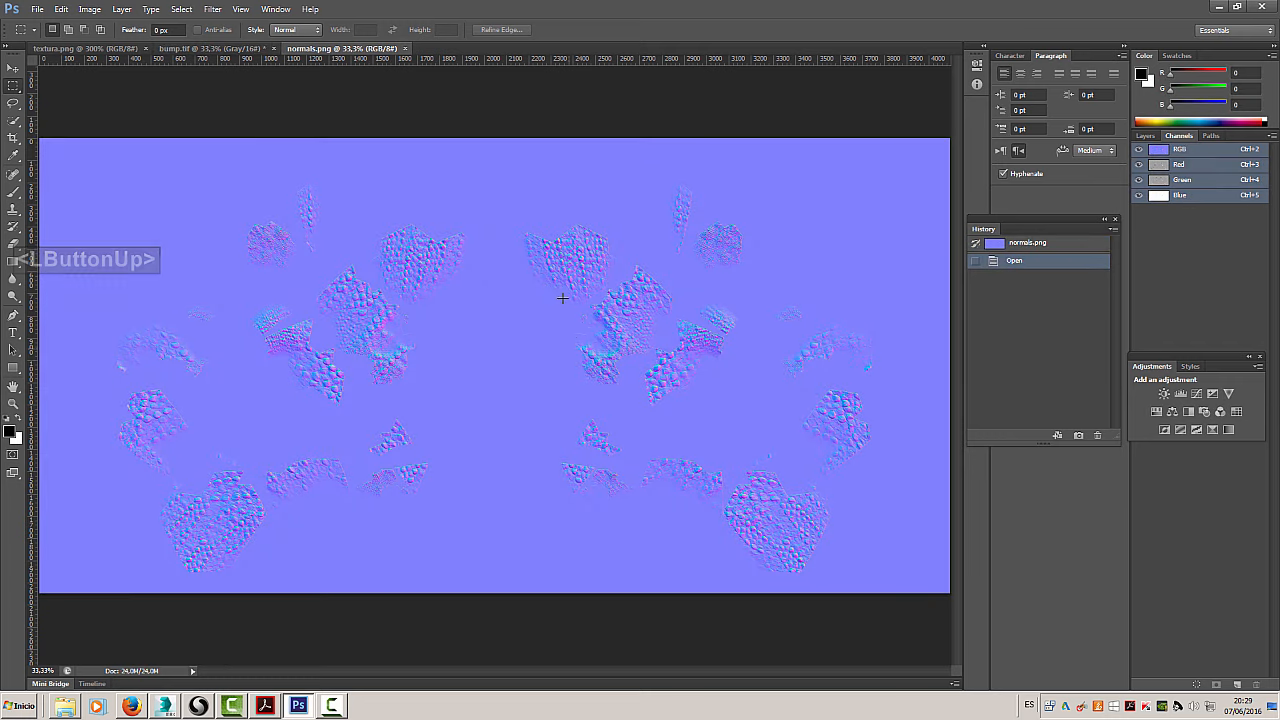
left_click(1207, 166)
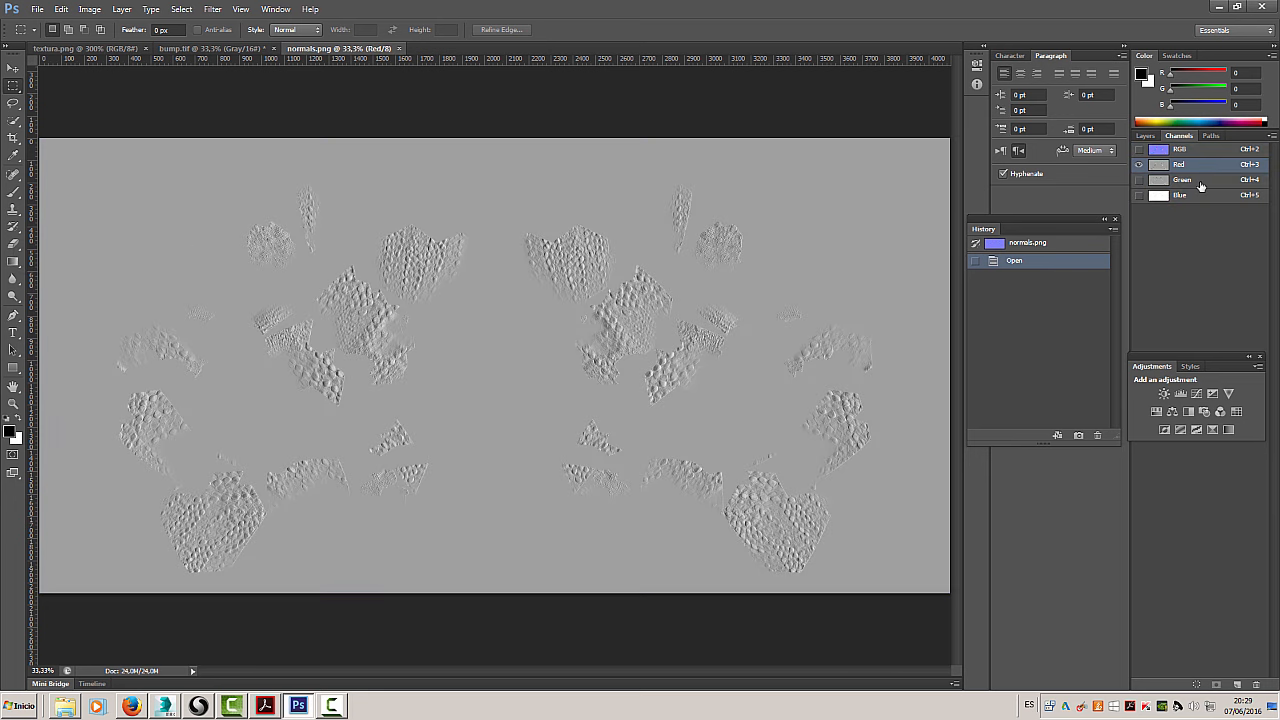
left_click(1201, 182)
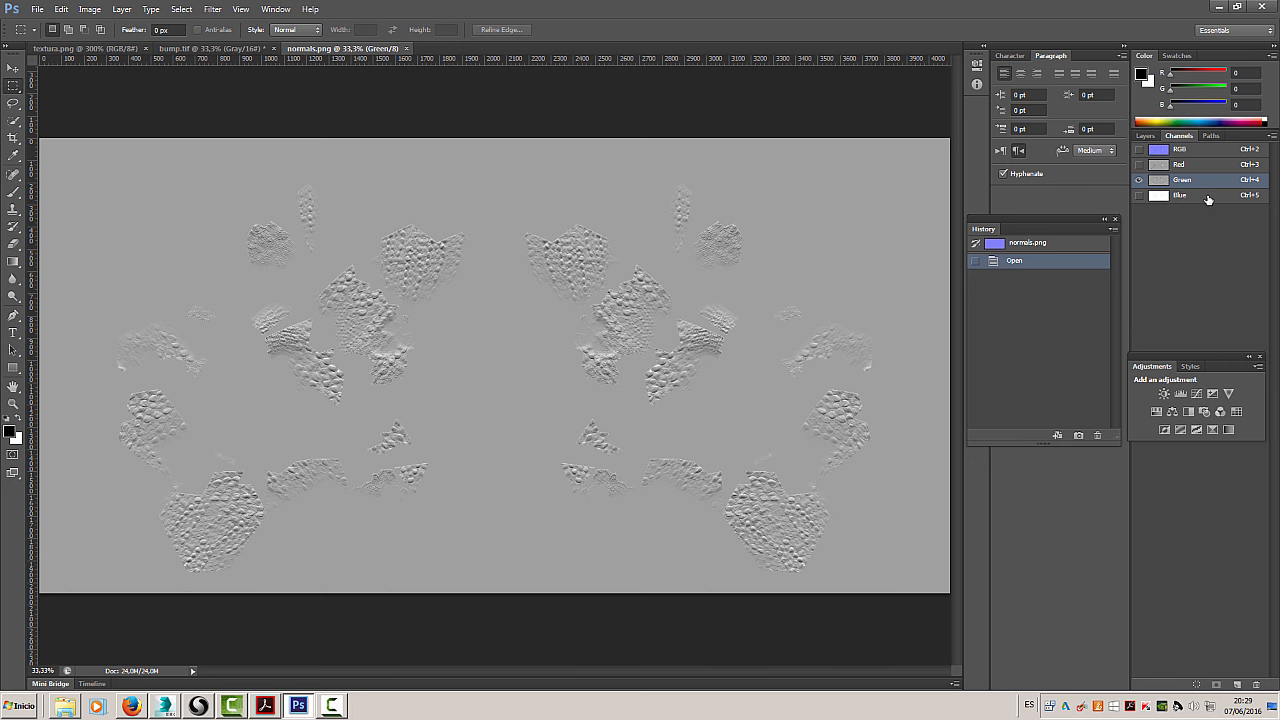
left_click(1208, 199)
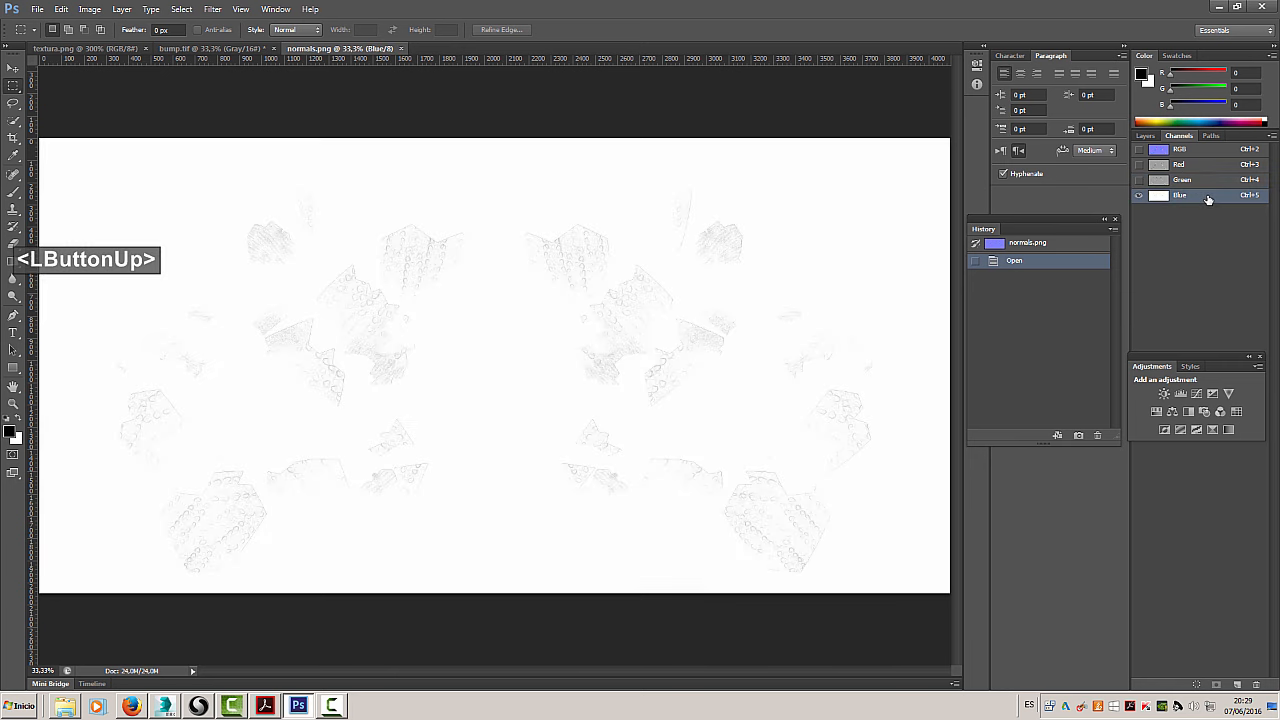
left_click(1208, 166)
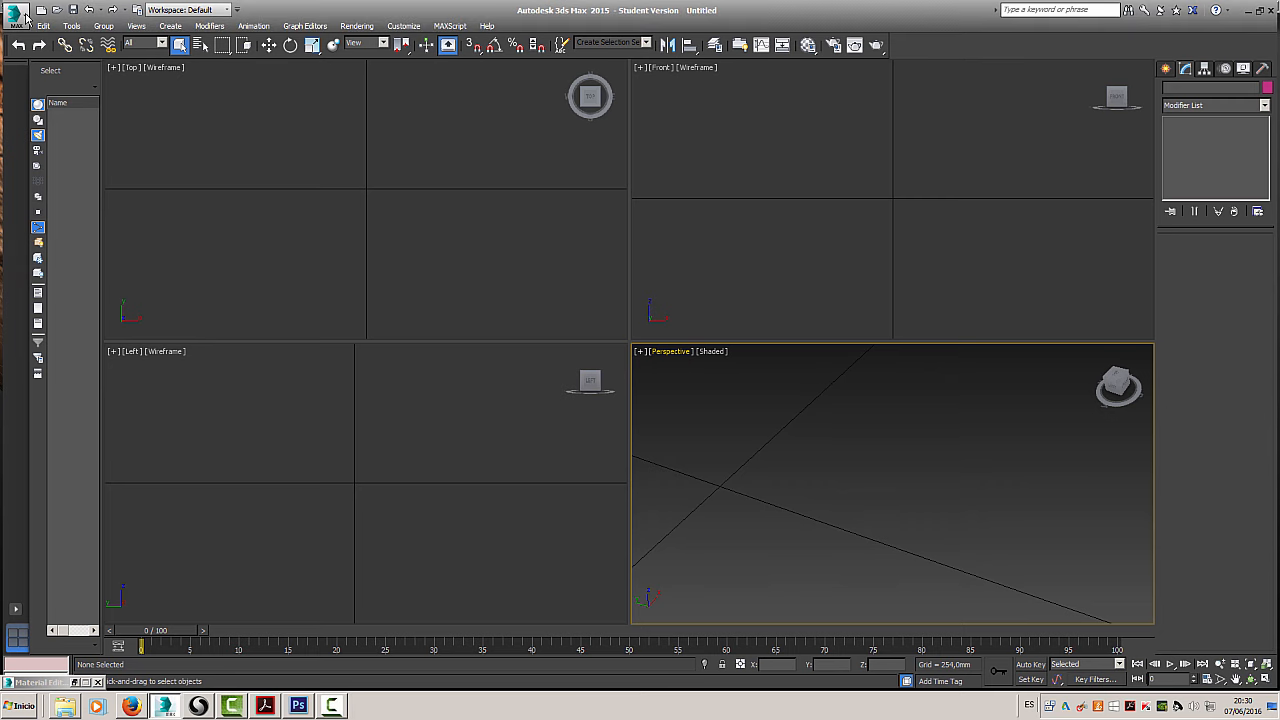
Switch to 3ds Max, choose cara.obj as the model to import, and toggle Flip ZY-axis in the OBJ import options
left_click(16, 16)
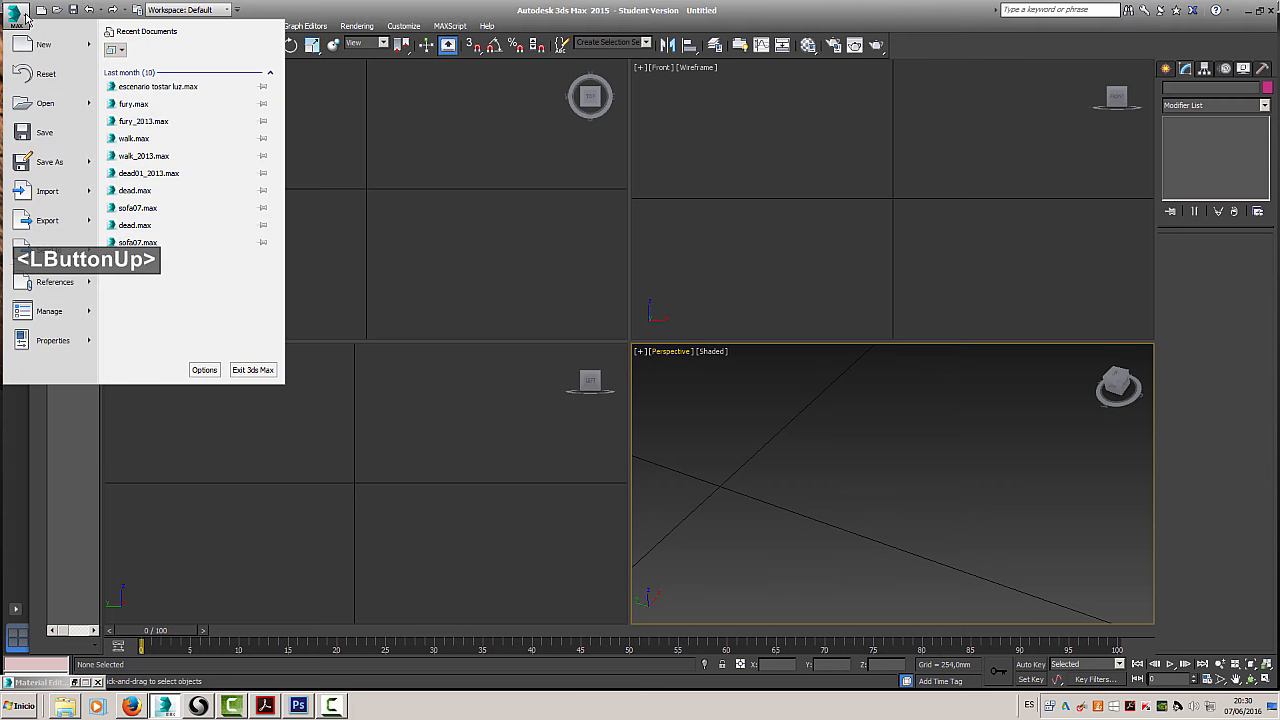
mouse_move(60, 195)
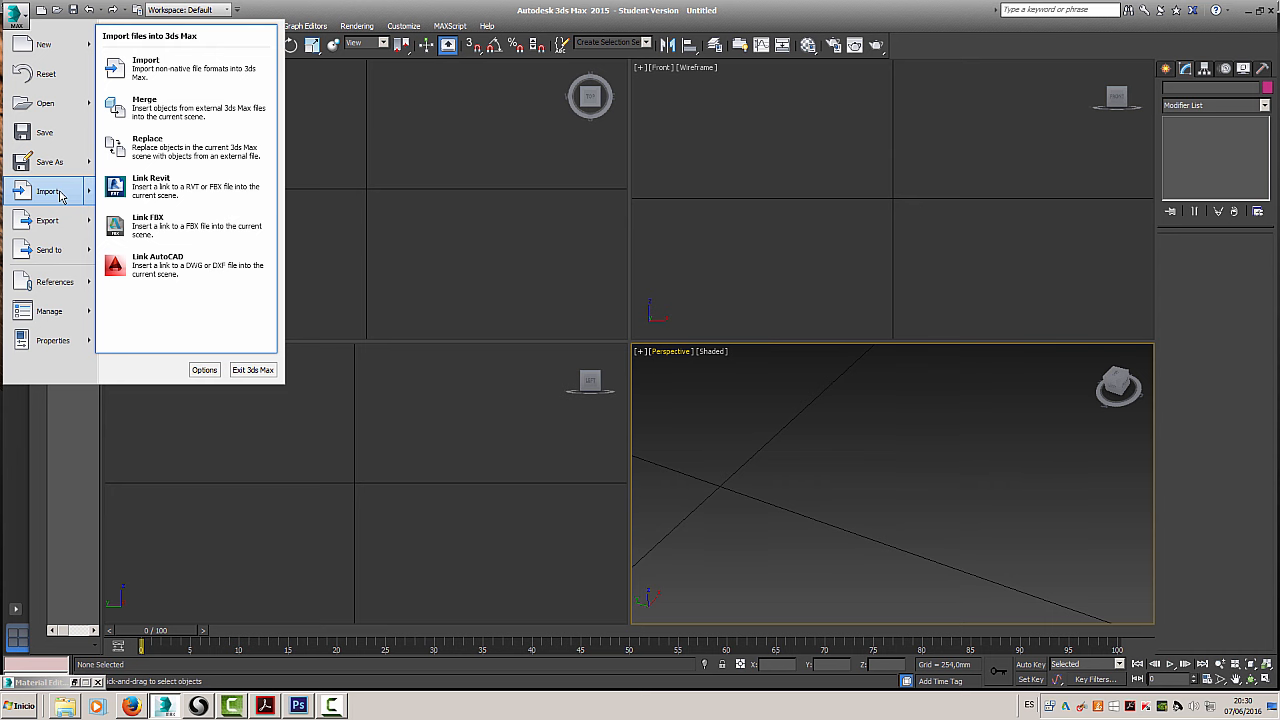
left_click(182, 78)
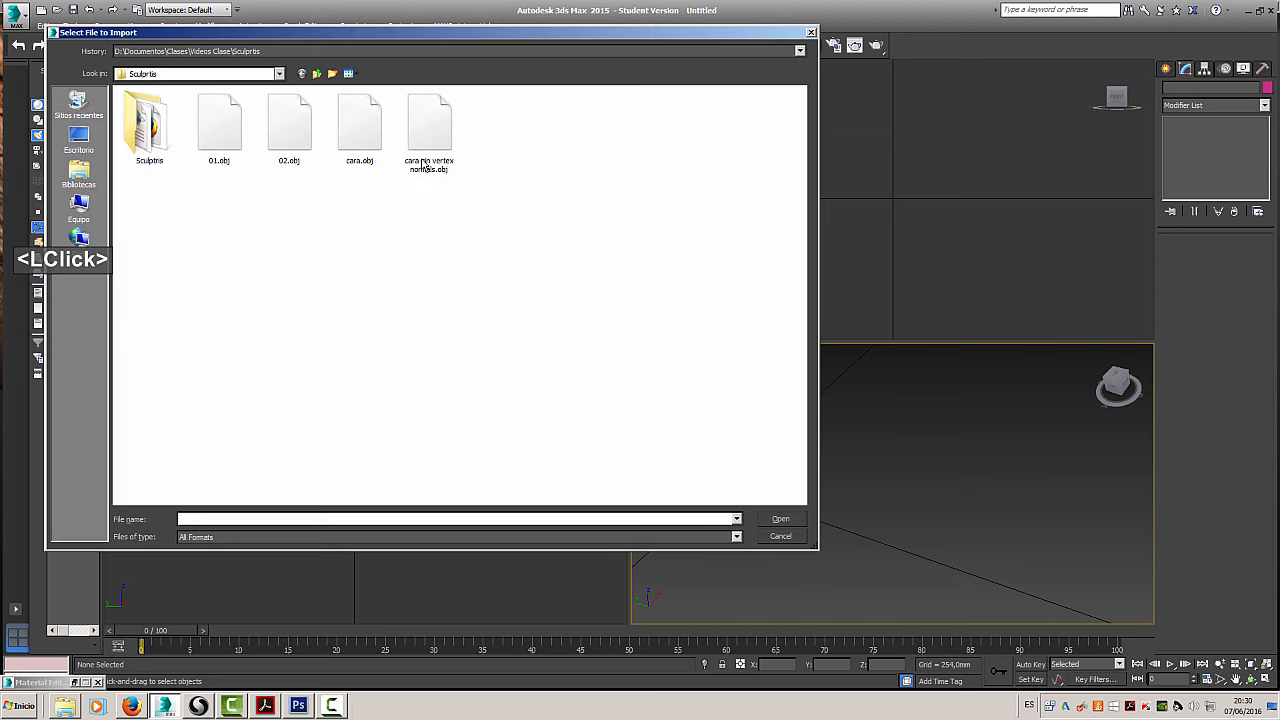
left_click(360, 128)
left_click(780, 519)
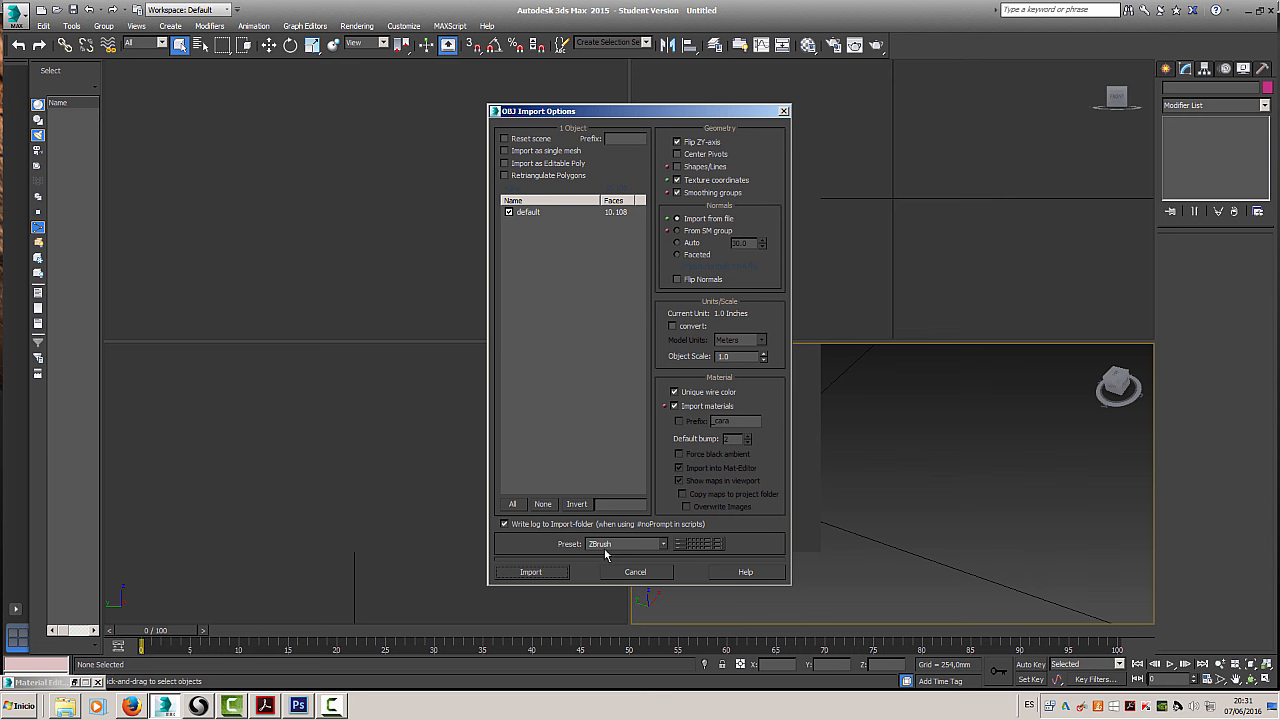
left_click(677, 142)
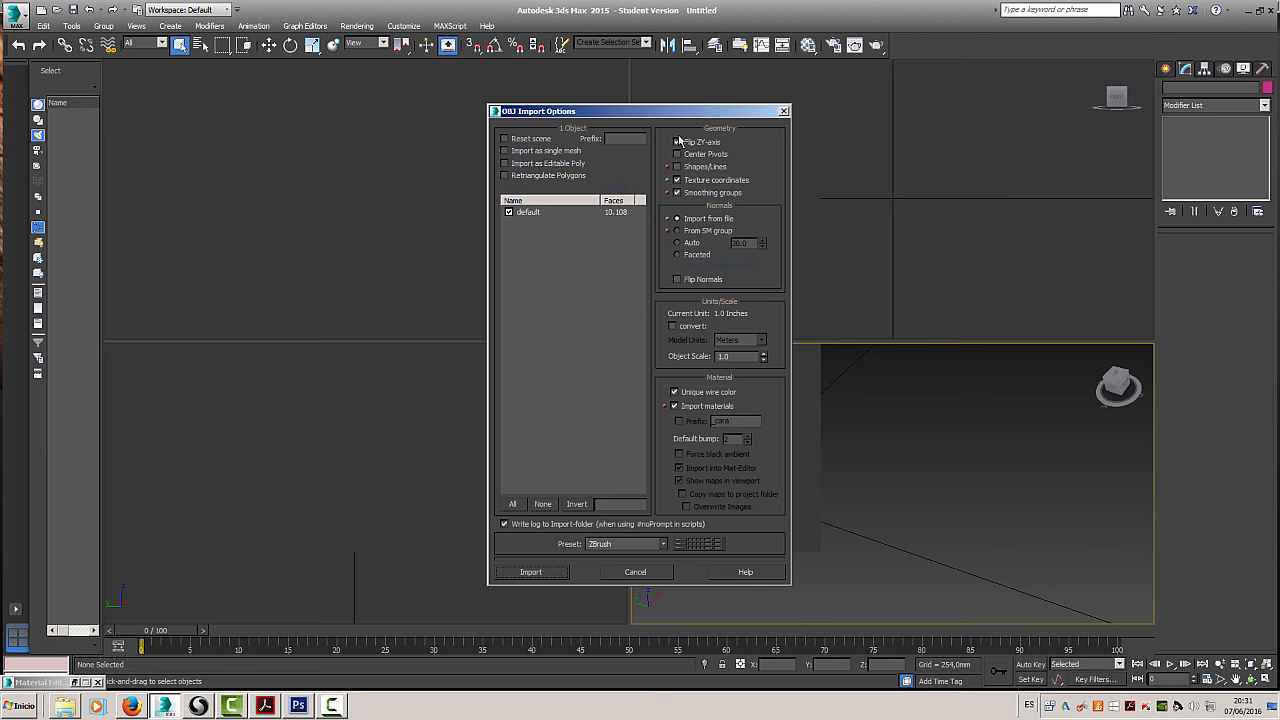